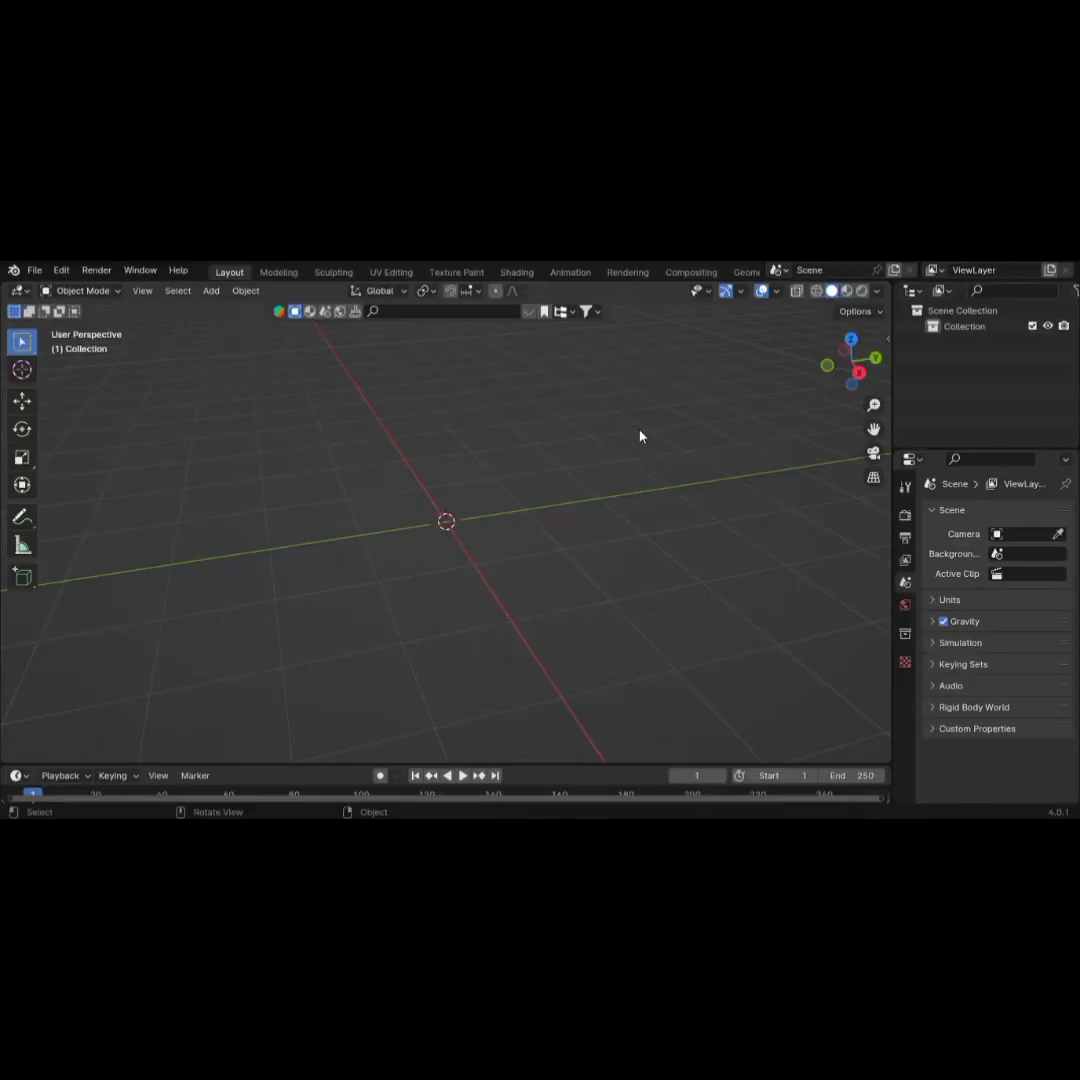
Add a mesh cylinder at the origin and rotate it 90° about the global Y axis
key(shift+a)
mouse_move(627, 436)
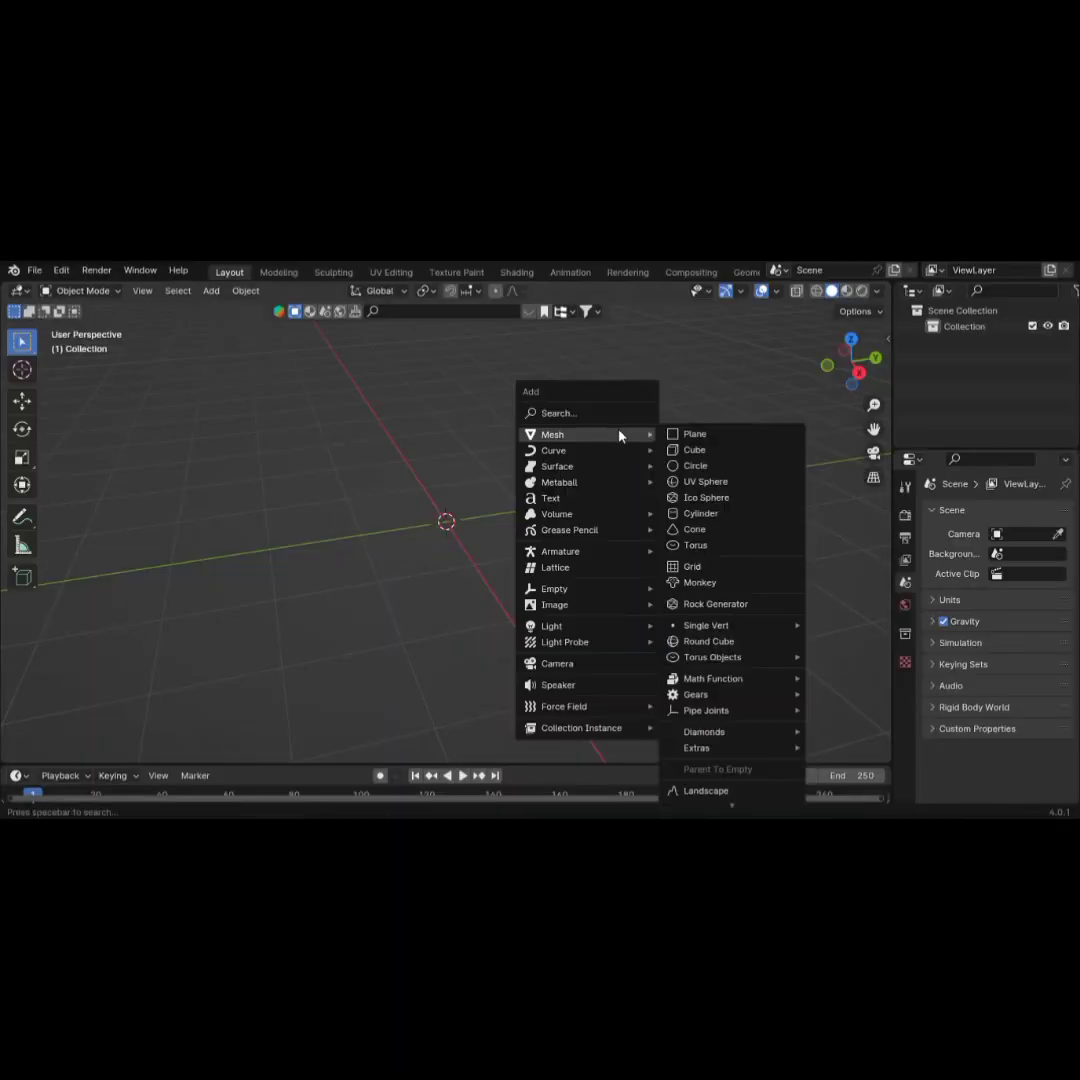
click(705, 513)
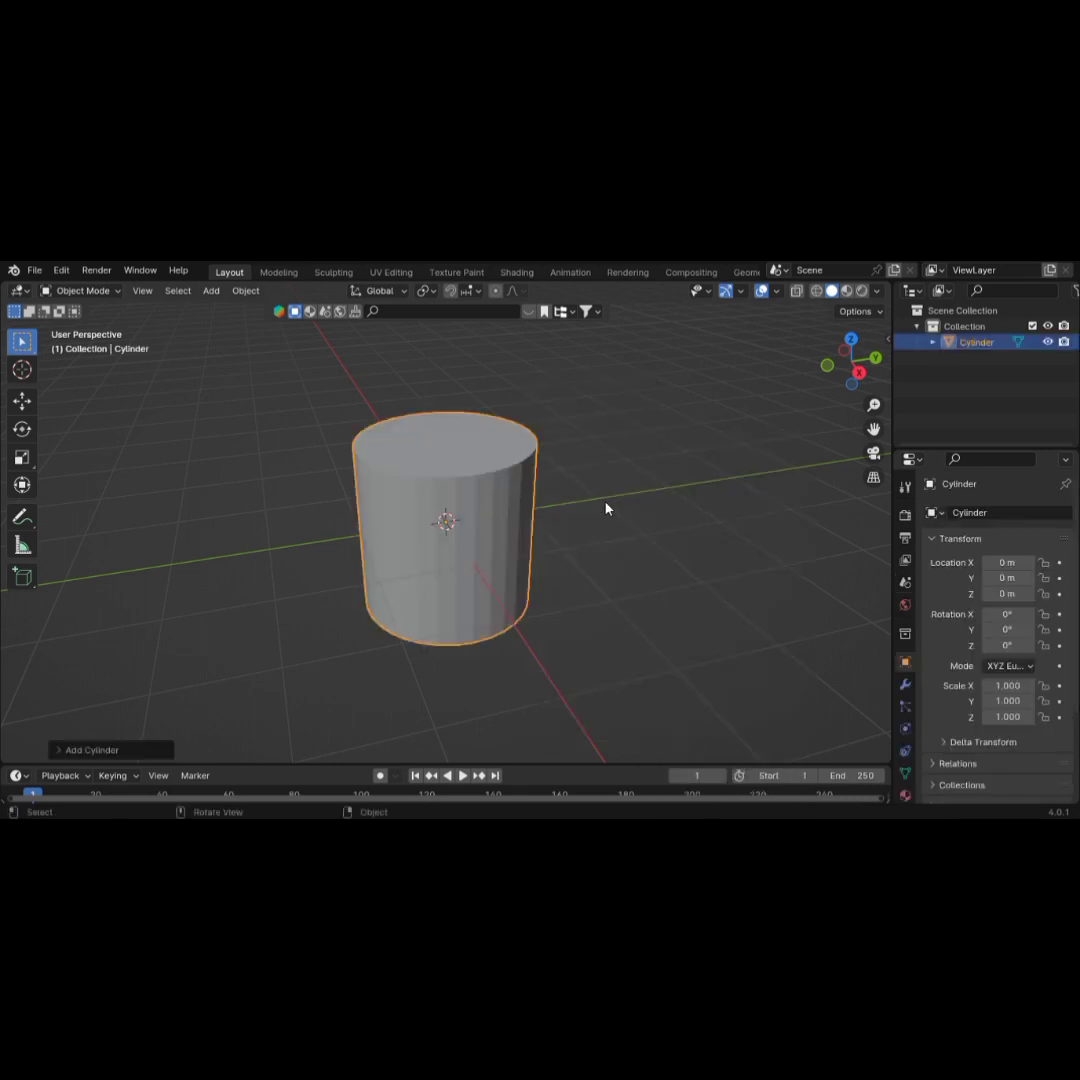
text(ry90)
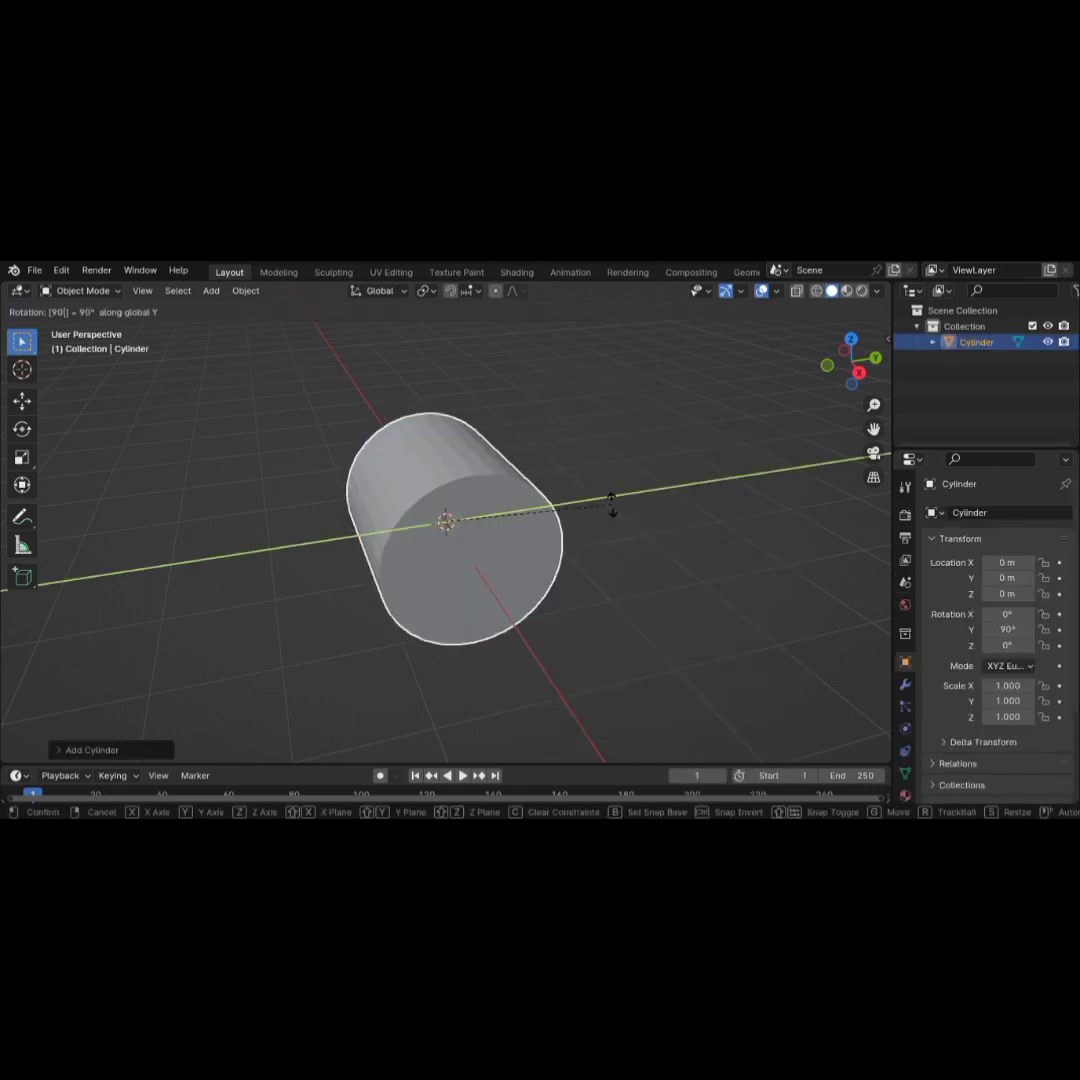
key(Return)
Set the cylinder's X and Y dimensions to 0.5 m
key(n)
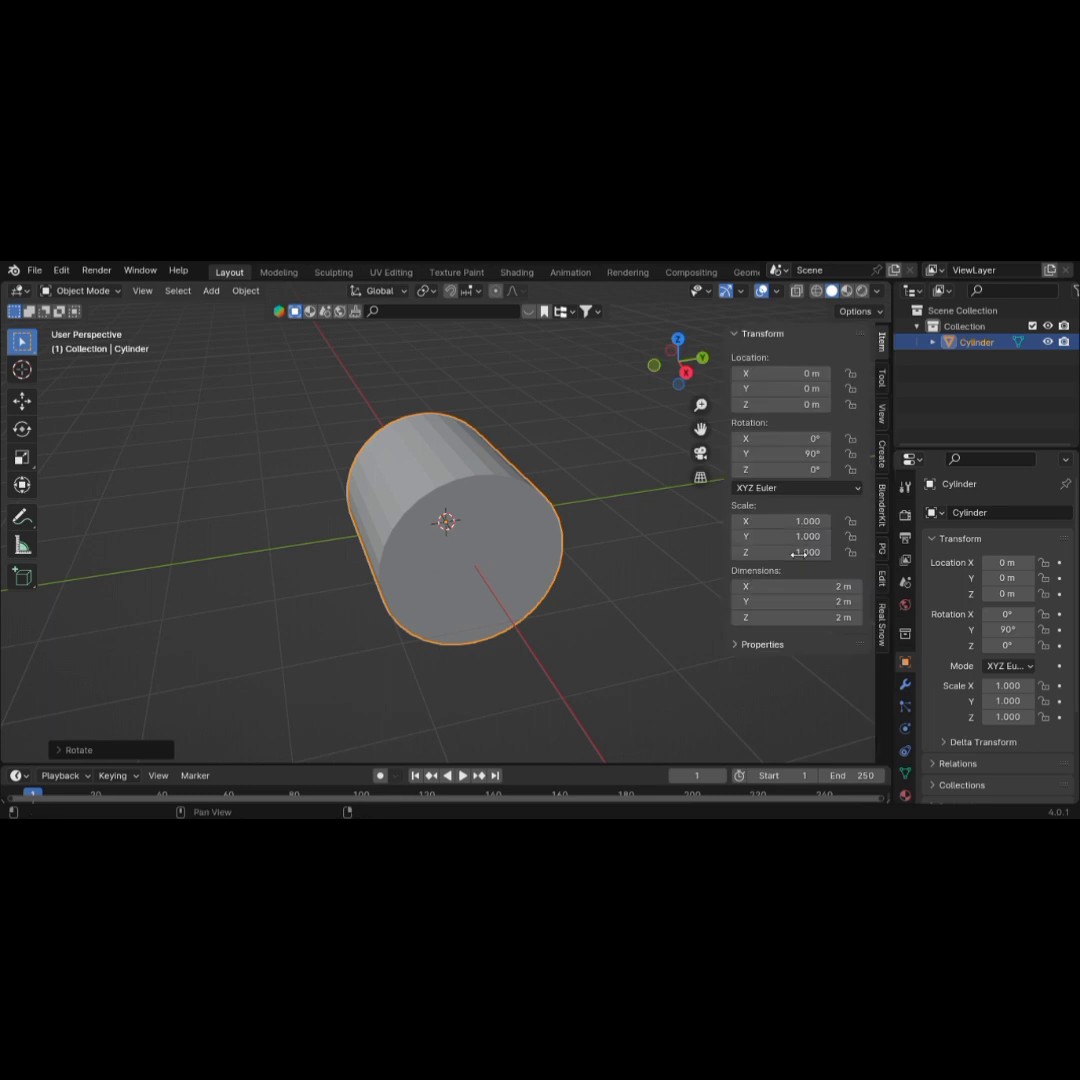
drag(790, 586, 790, 596)
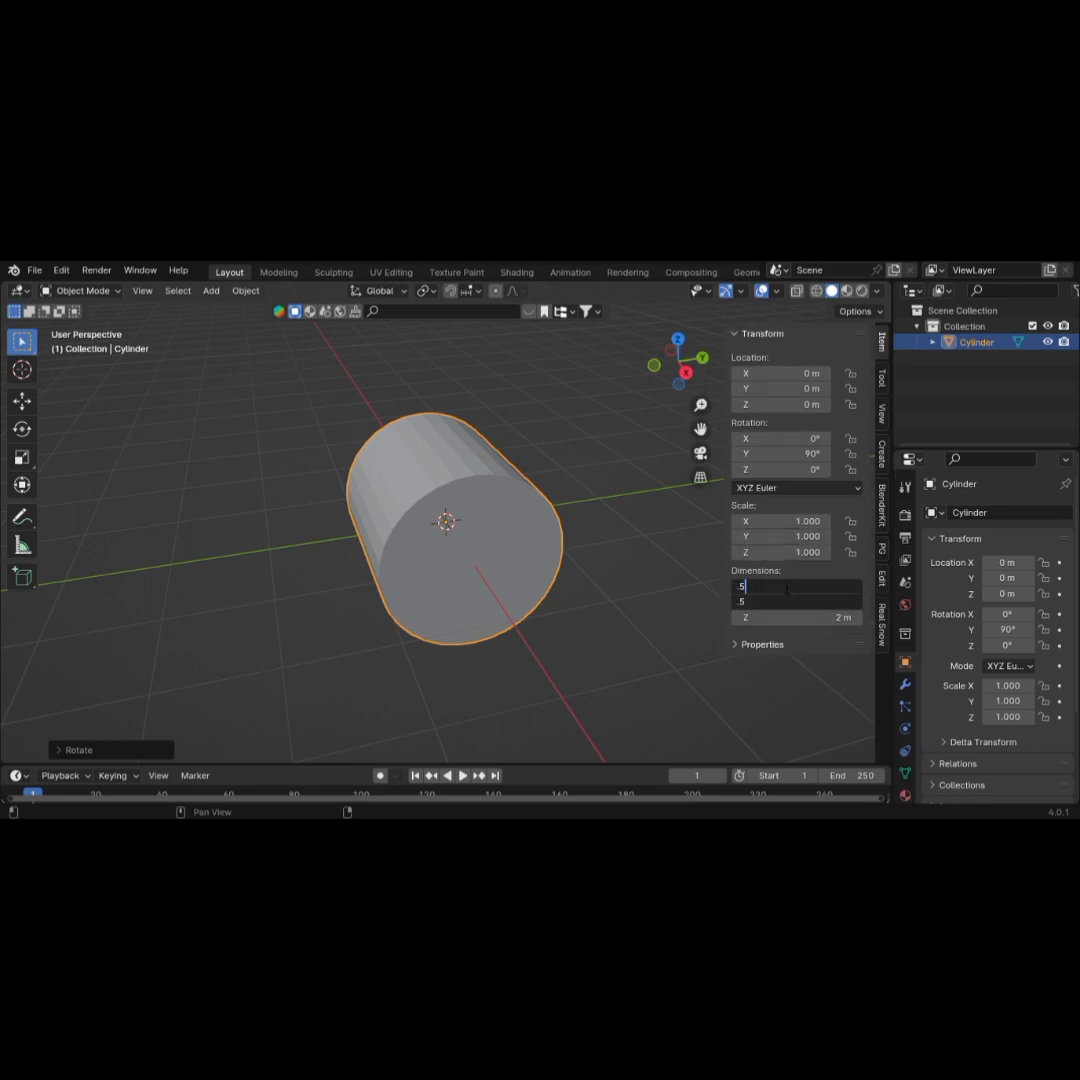
text(.5)
key(Return)
Bevel the edges of both end faces of the cylinder with several segments to round them, finishing in Object Mode
scroll(559, 501, up, 4)
middle_drag(617, 518, 501, 530)
key(Tab)
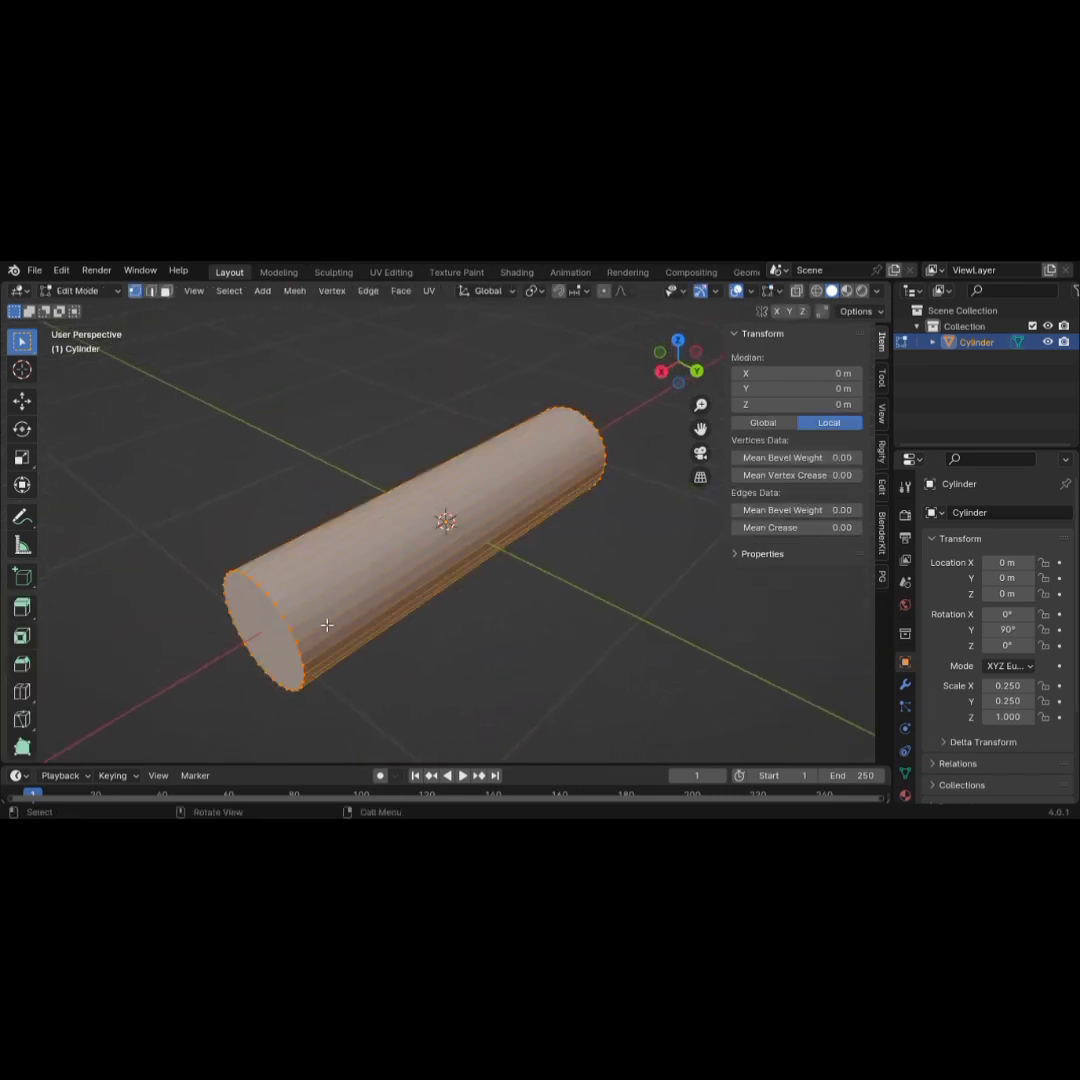
key(3)
click(277, 625)
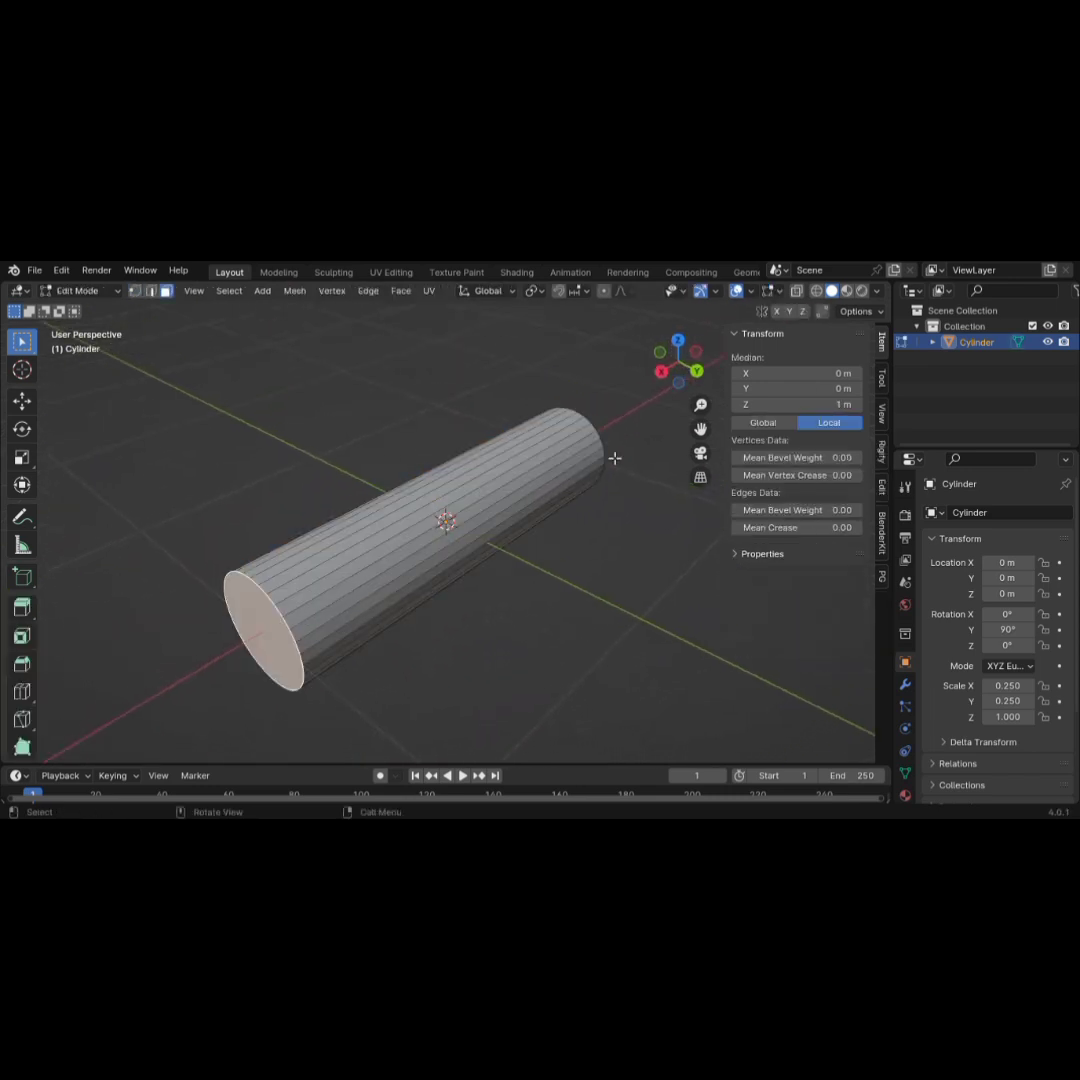
middle_drag(614, 458, 571, 600)
click(566, 598)
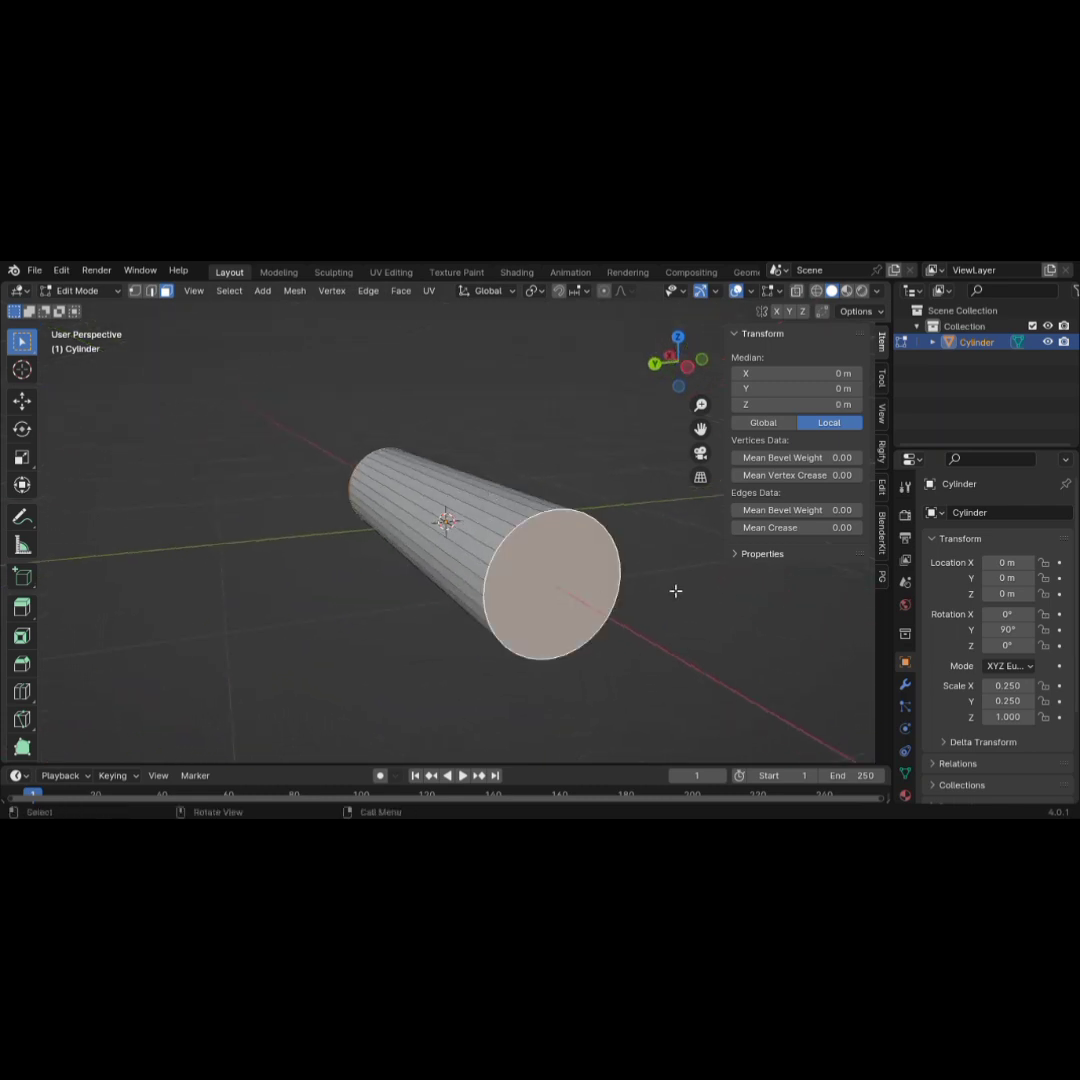
key(ctrl+b)
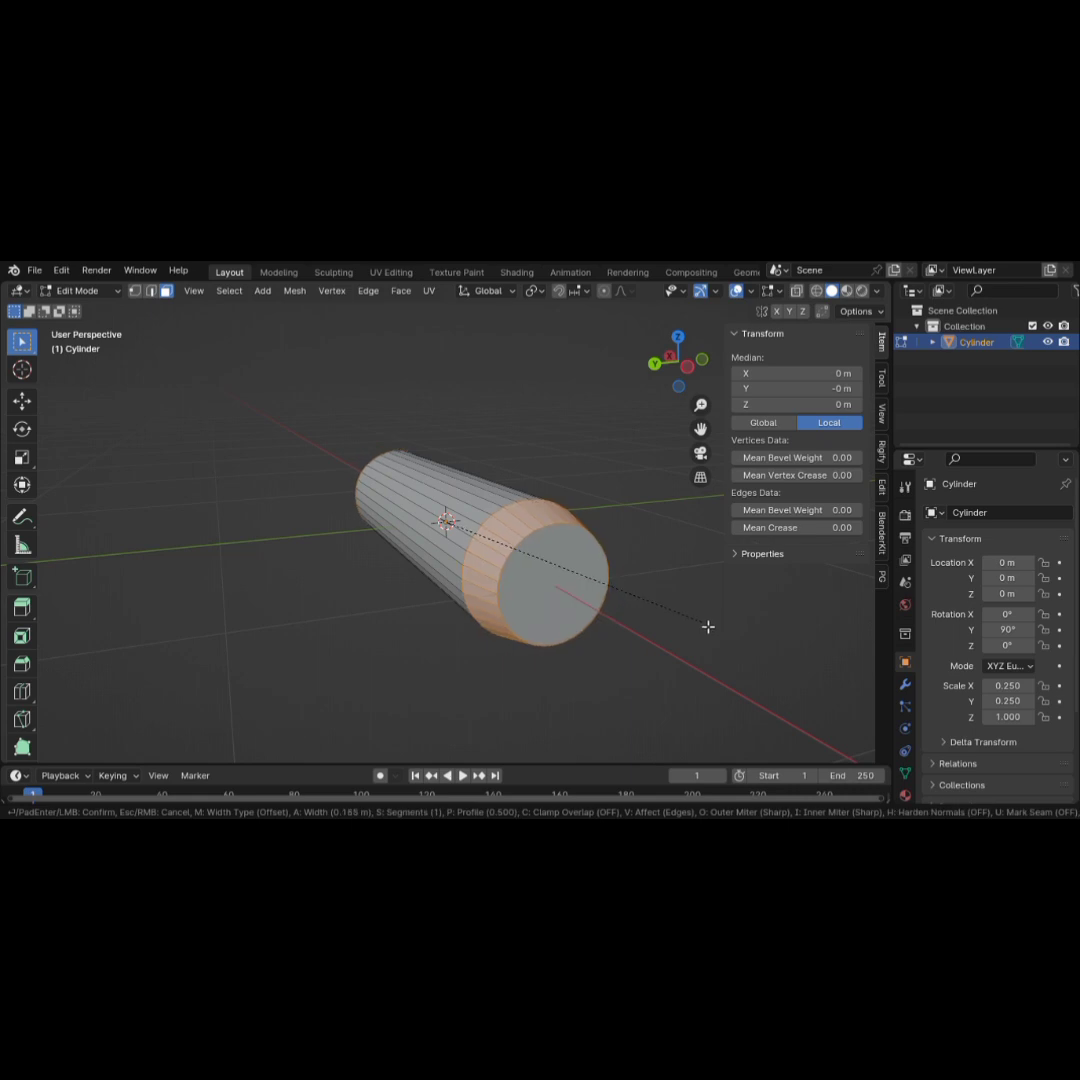
click(703, 633)
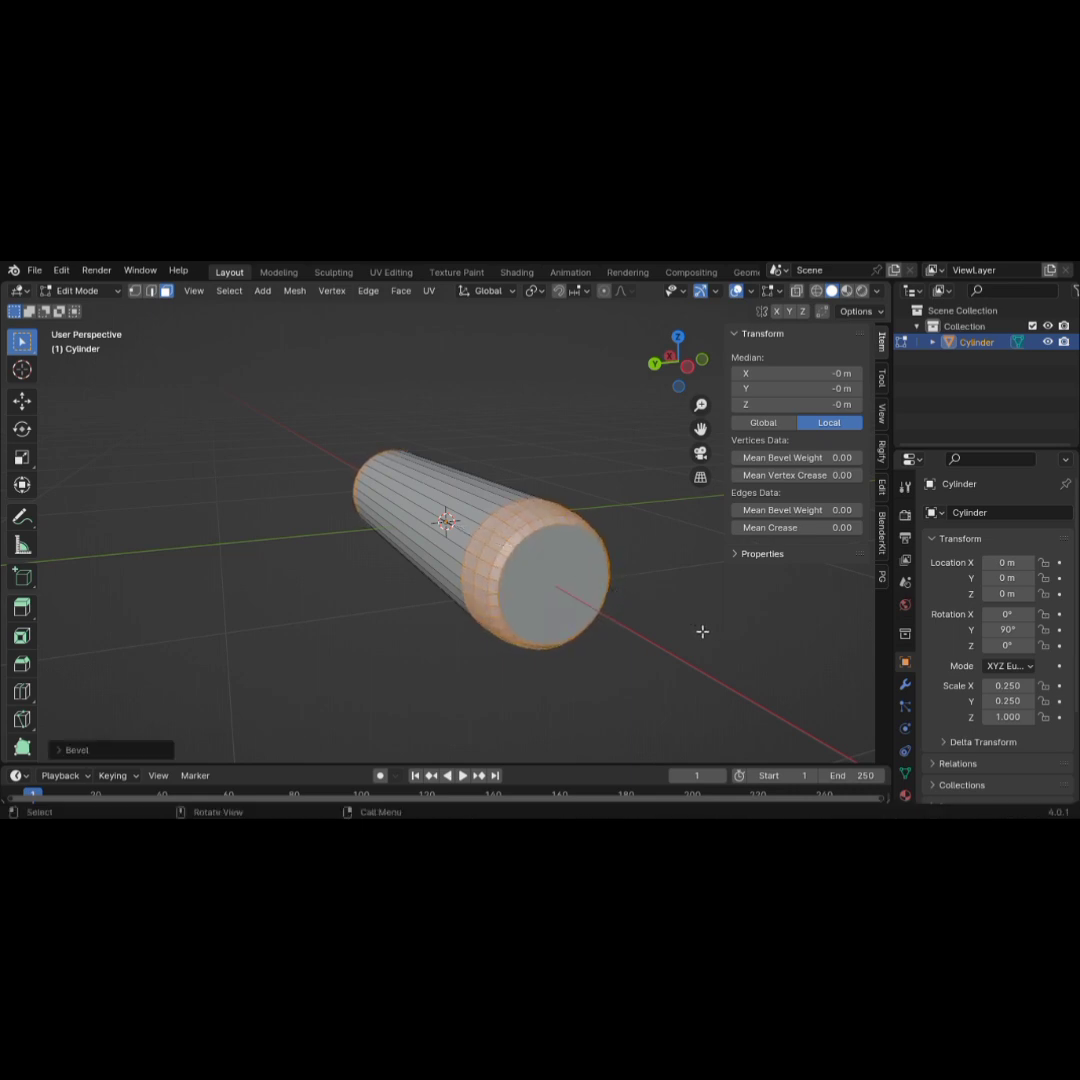
scroll(475, 557, down, 3)
key(Tab)
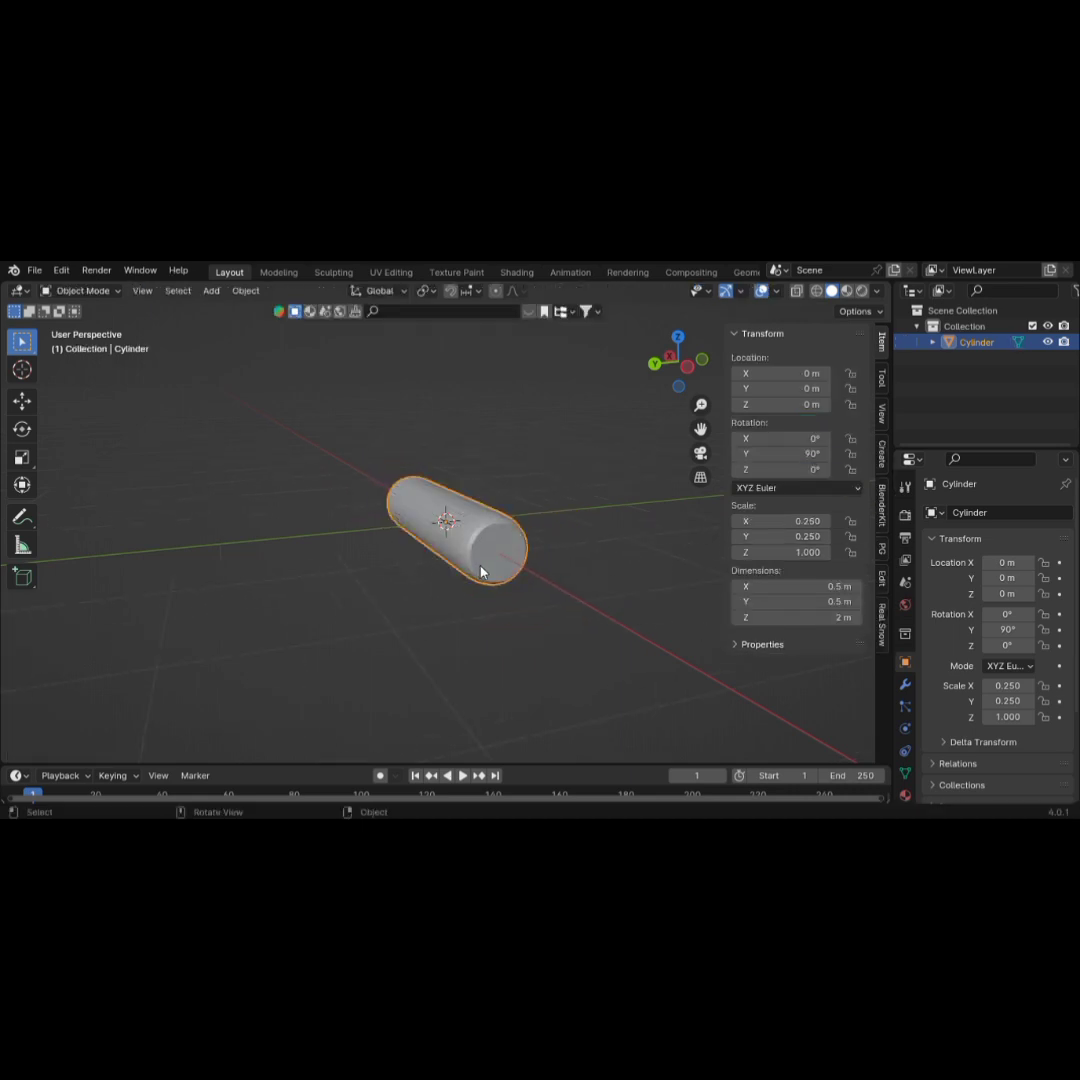
Add a second mesh cylinder at the origin and rotate it 90° about the global Y axis
middle_drag(484, 571, 612, 535)
scroll(612, 535, down, 4)
key(shift+a)
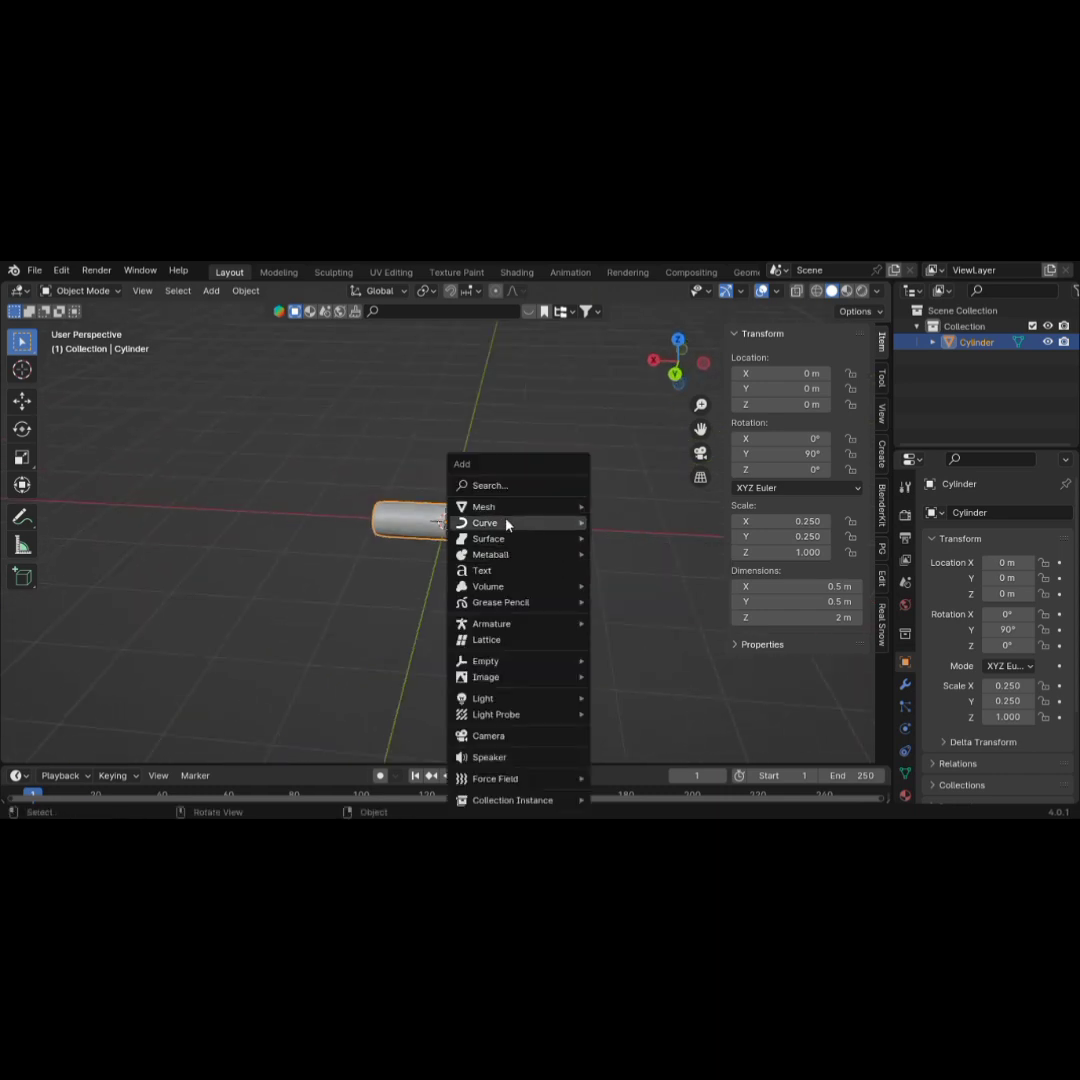
mouse_move(511, 507)
click(657, 586)
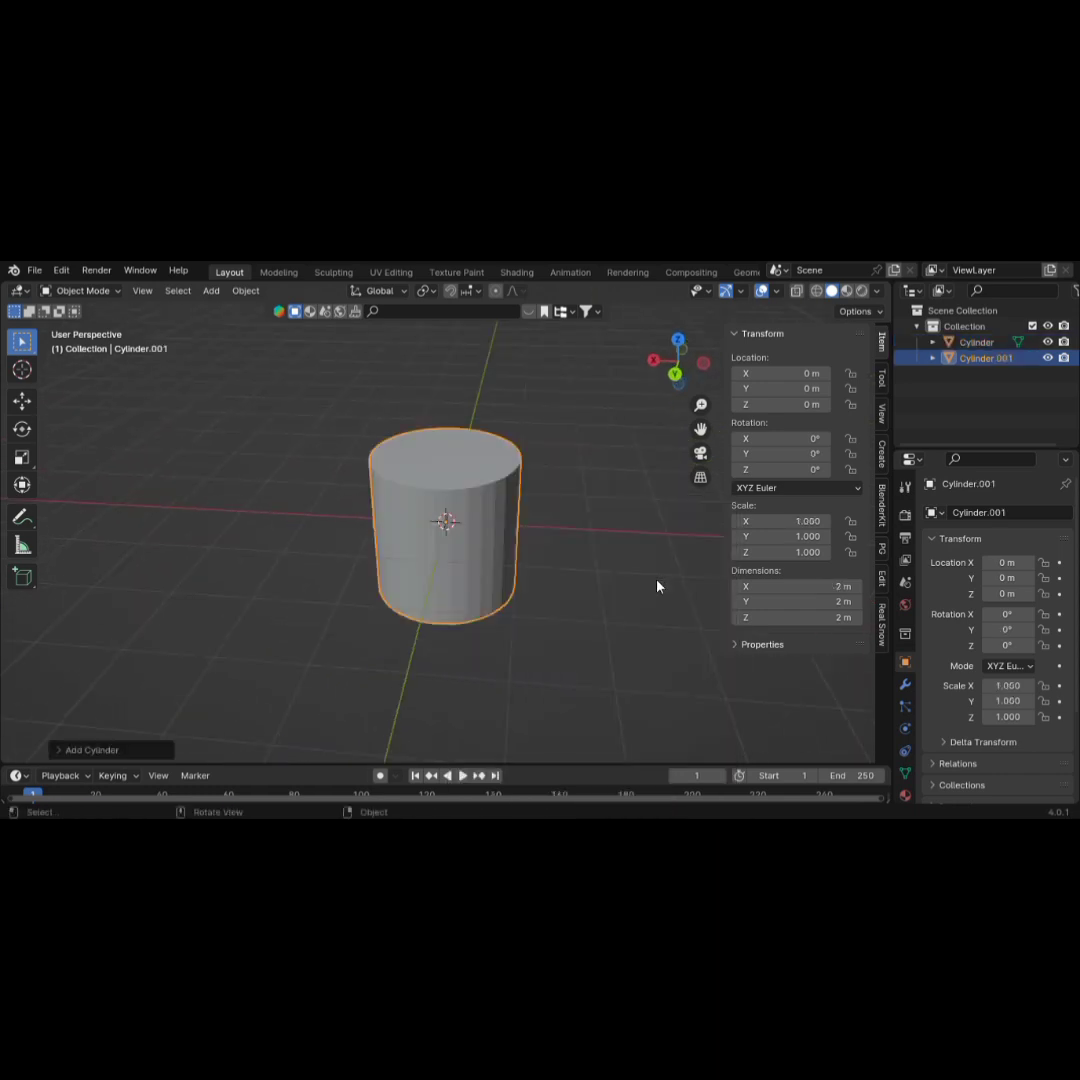
text(ry90)
key(Return)
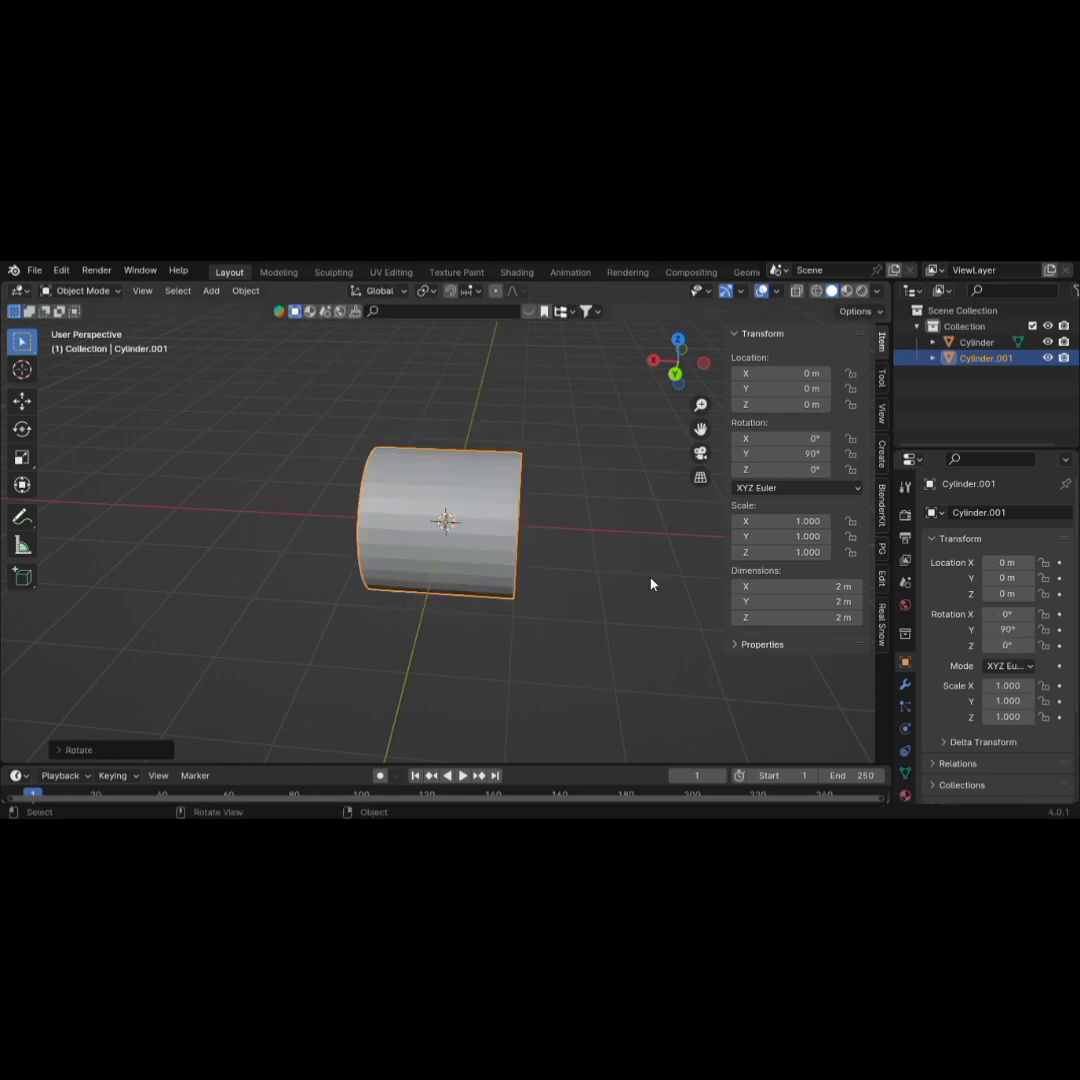
Scale the second cylinder uniformly to about 0.35 m and move it along X to about -0.95 m, at the long cylinder's end
key(s)
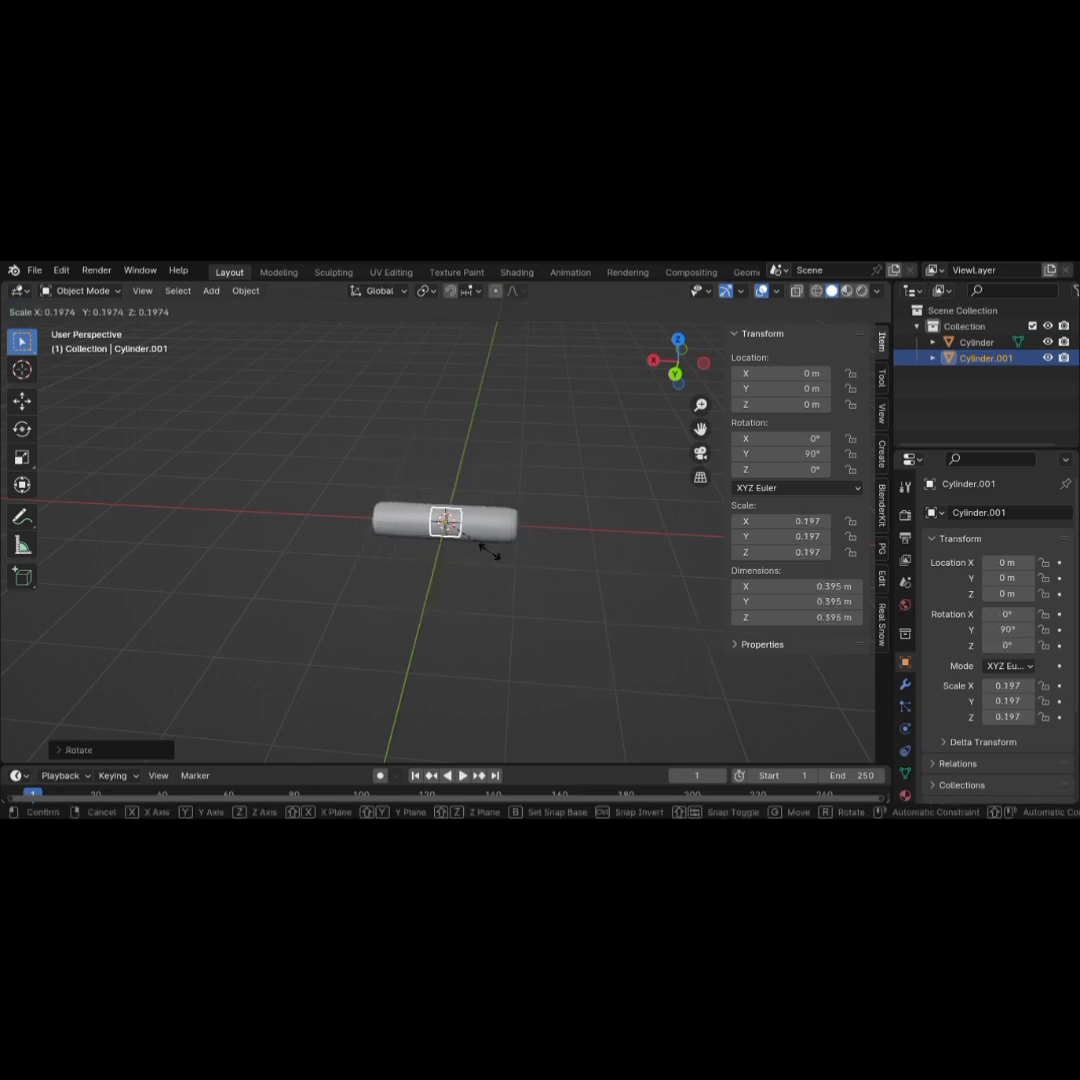
click(483, 553)
scroll(485, 545, up, 5)
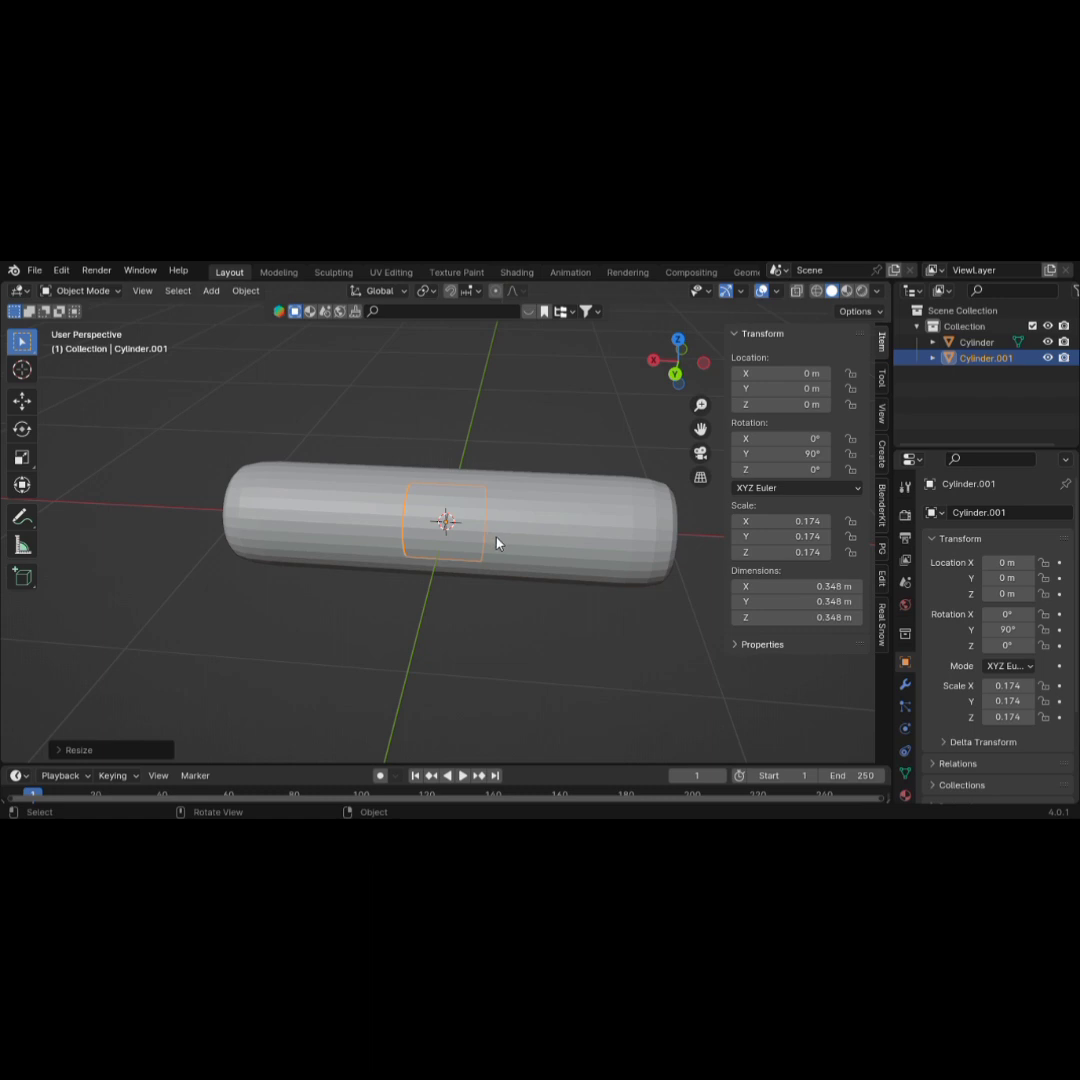
key(g)
key(x)
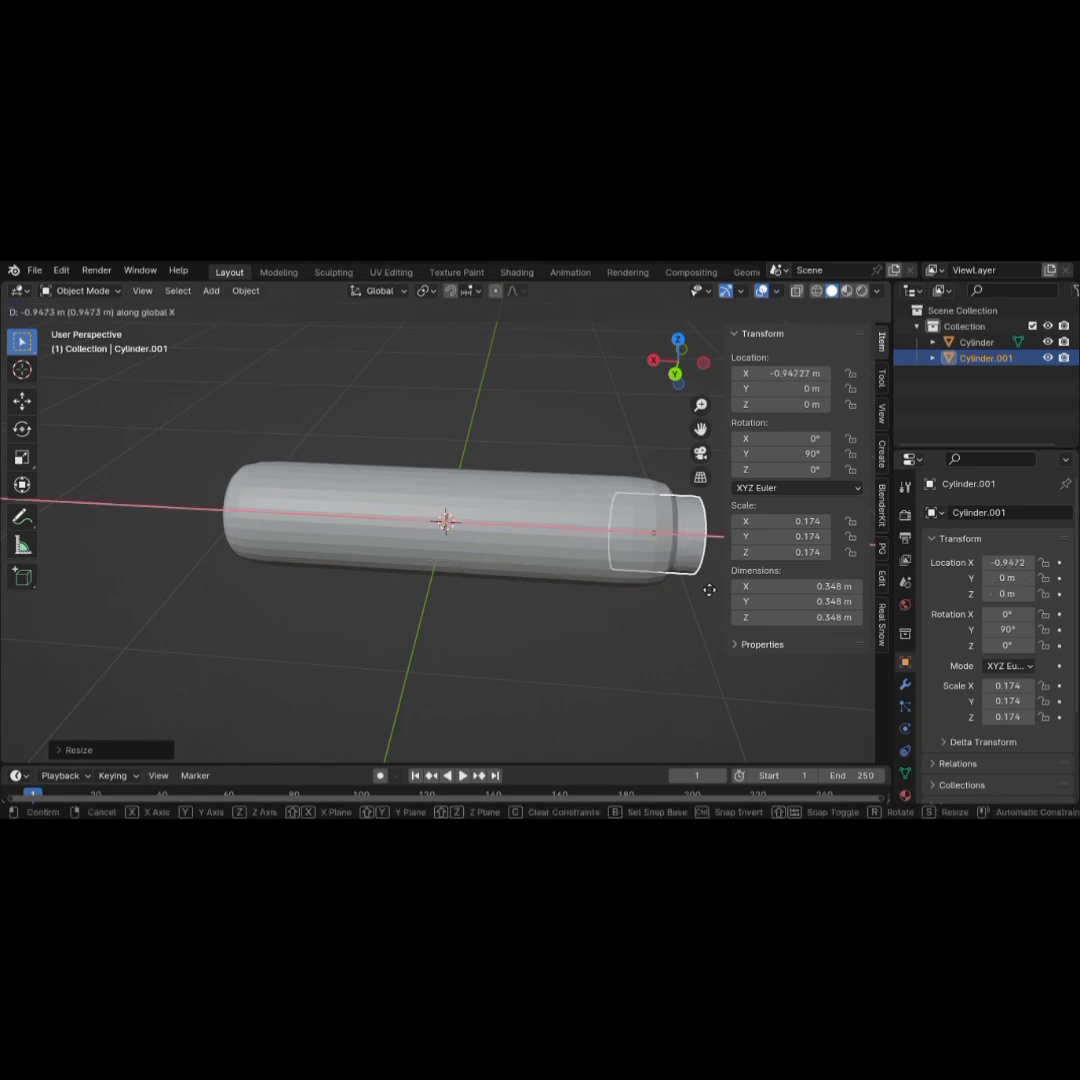
click(709, 590)
Shrink the small end cylinder uniformly to about 0.23 m and shift it outward along X to about -1 m
scroll(639, 557, up, 5)
scroll(672, 552, down, 4)
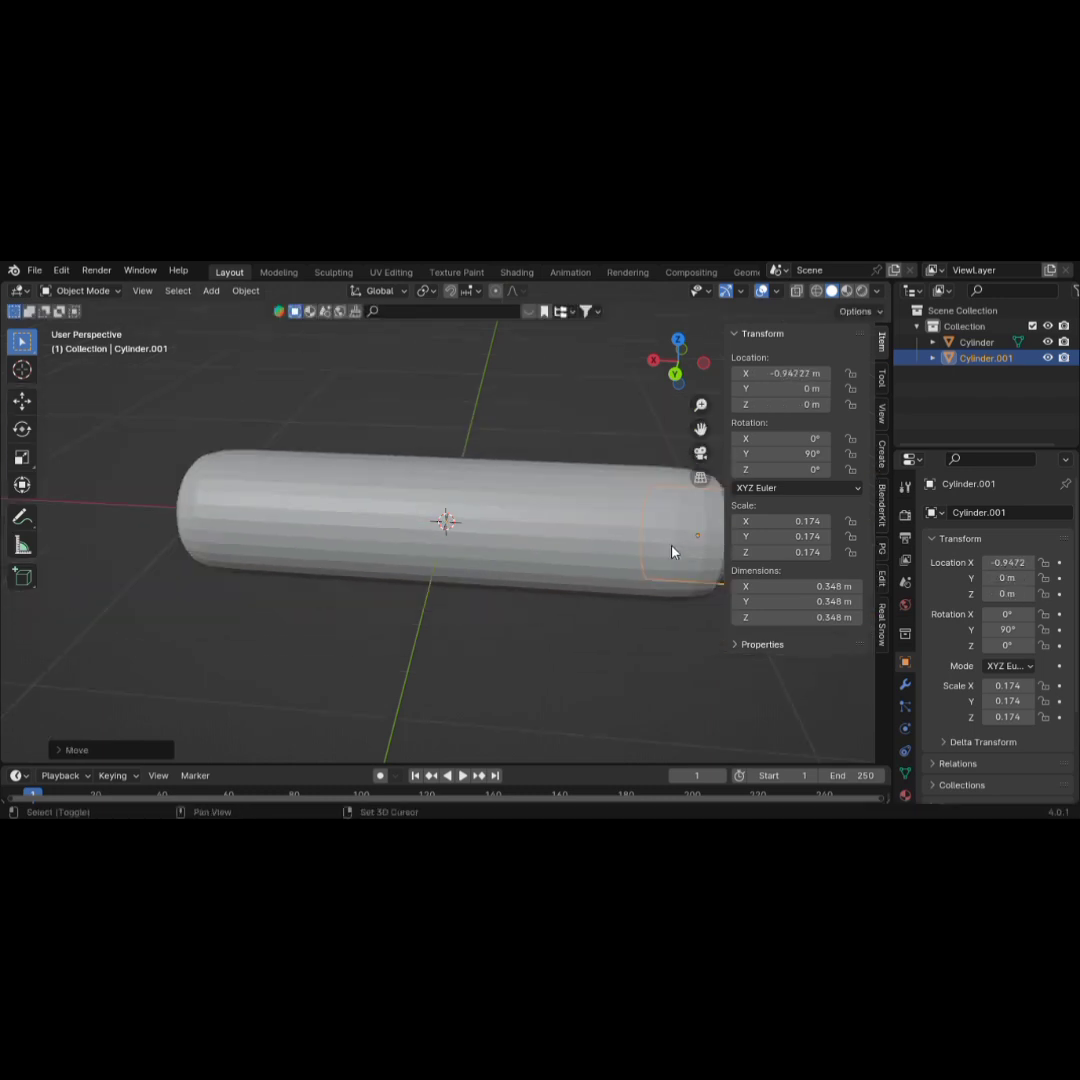
shift+middle_drag(672, 551, 412, 486)
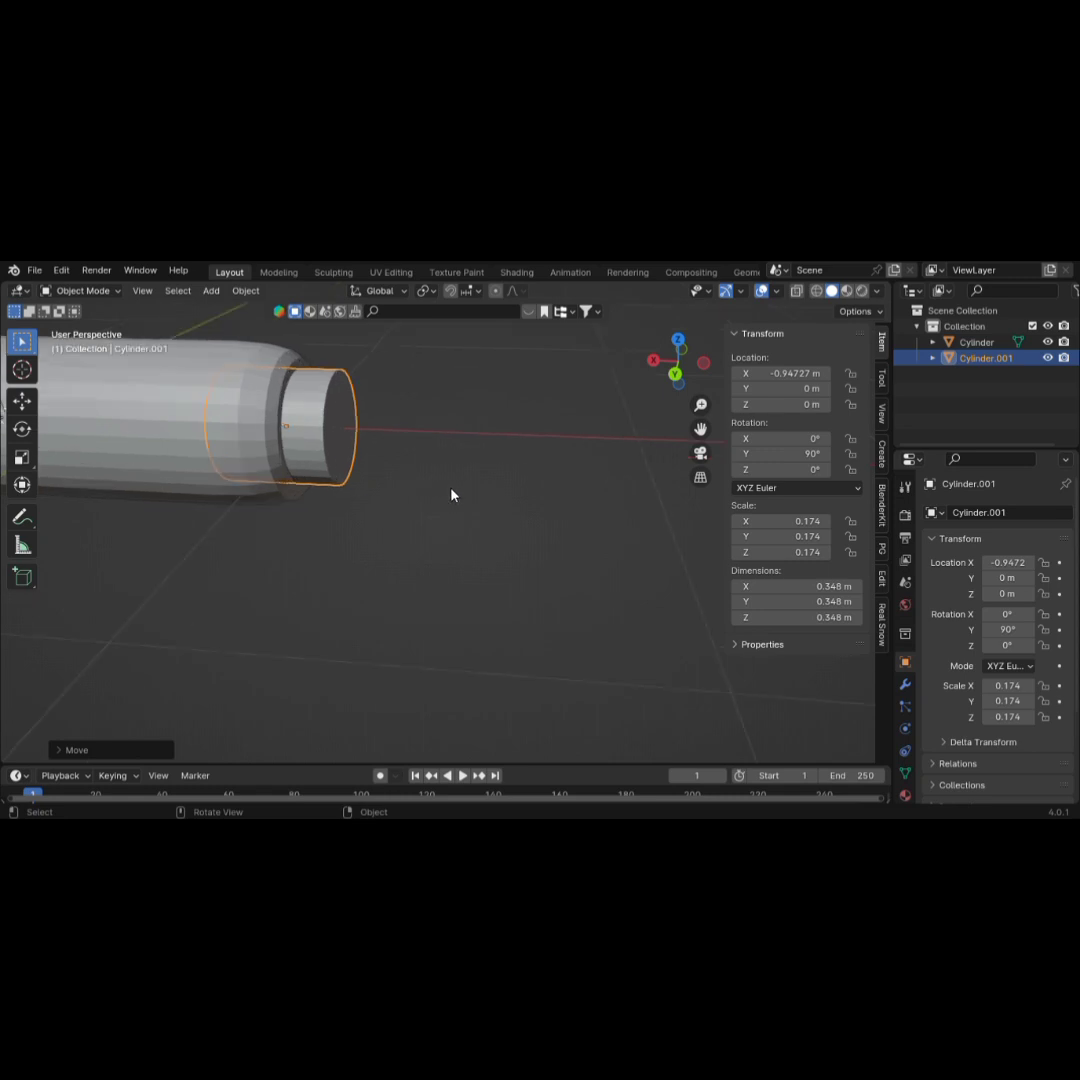
scroll(491, 520, up, 1)
key(s)
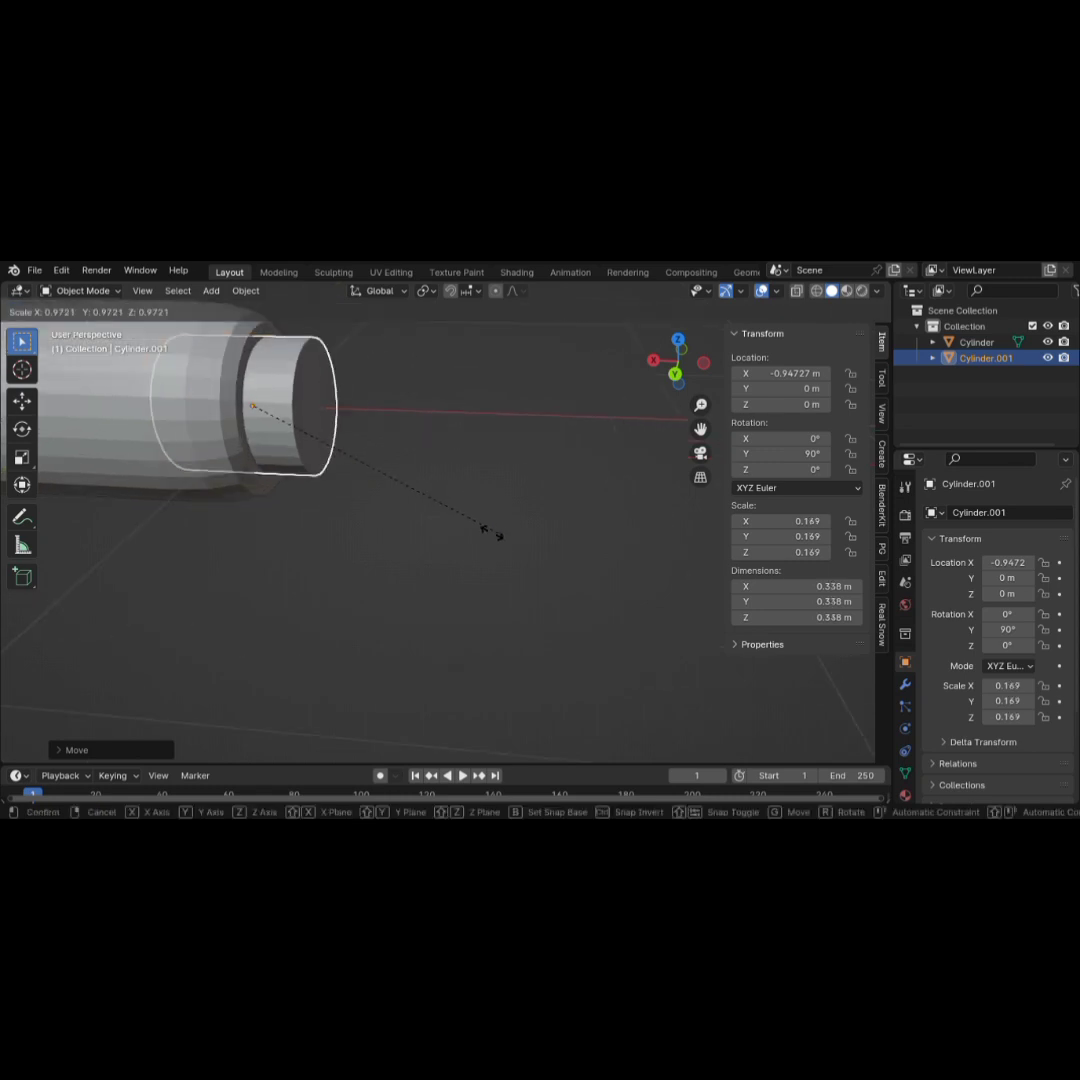
click(420, 506)
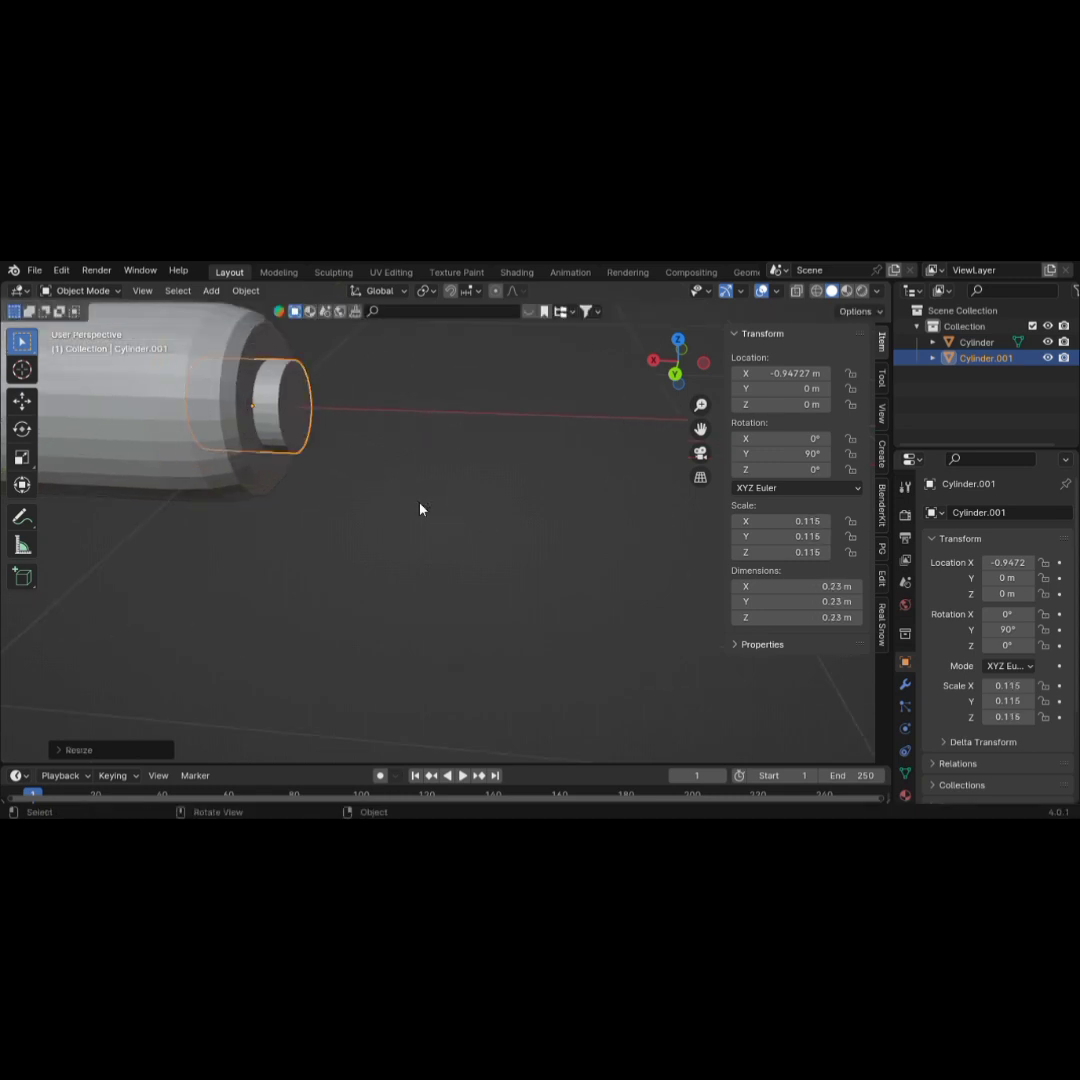
key(g)
key(x)
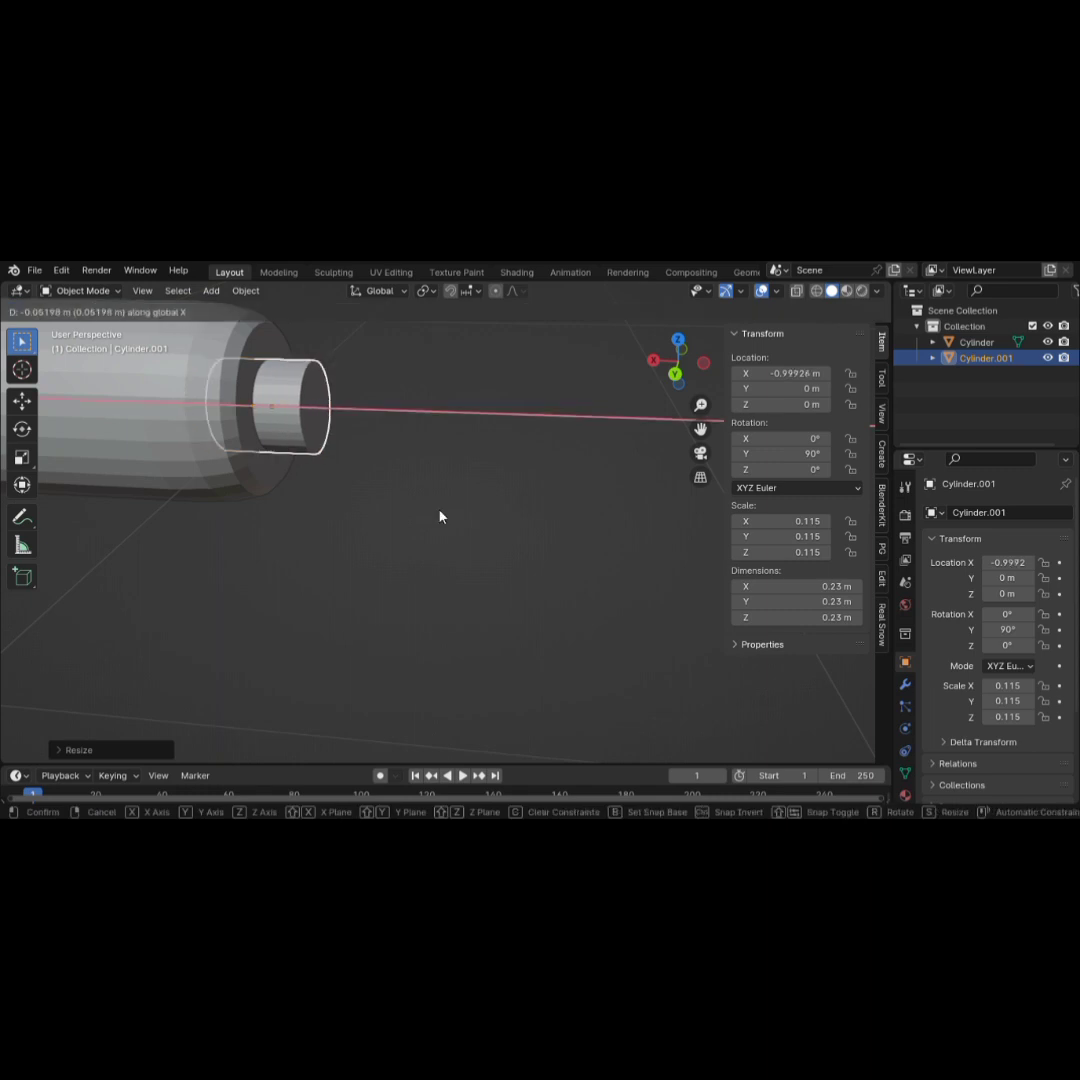
click(440, 516)
Inset the small cylinder's outer end face twice in Edit Mode, leaving a small central circular face
middle_drag(403, 446, 300, 420)
key(Tab)
click(283, 352)
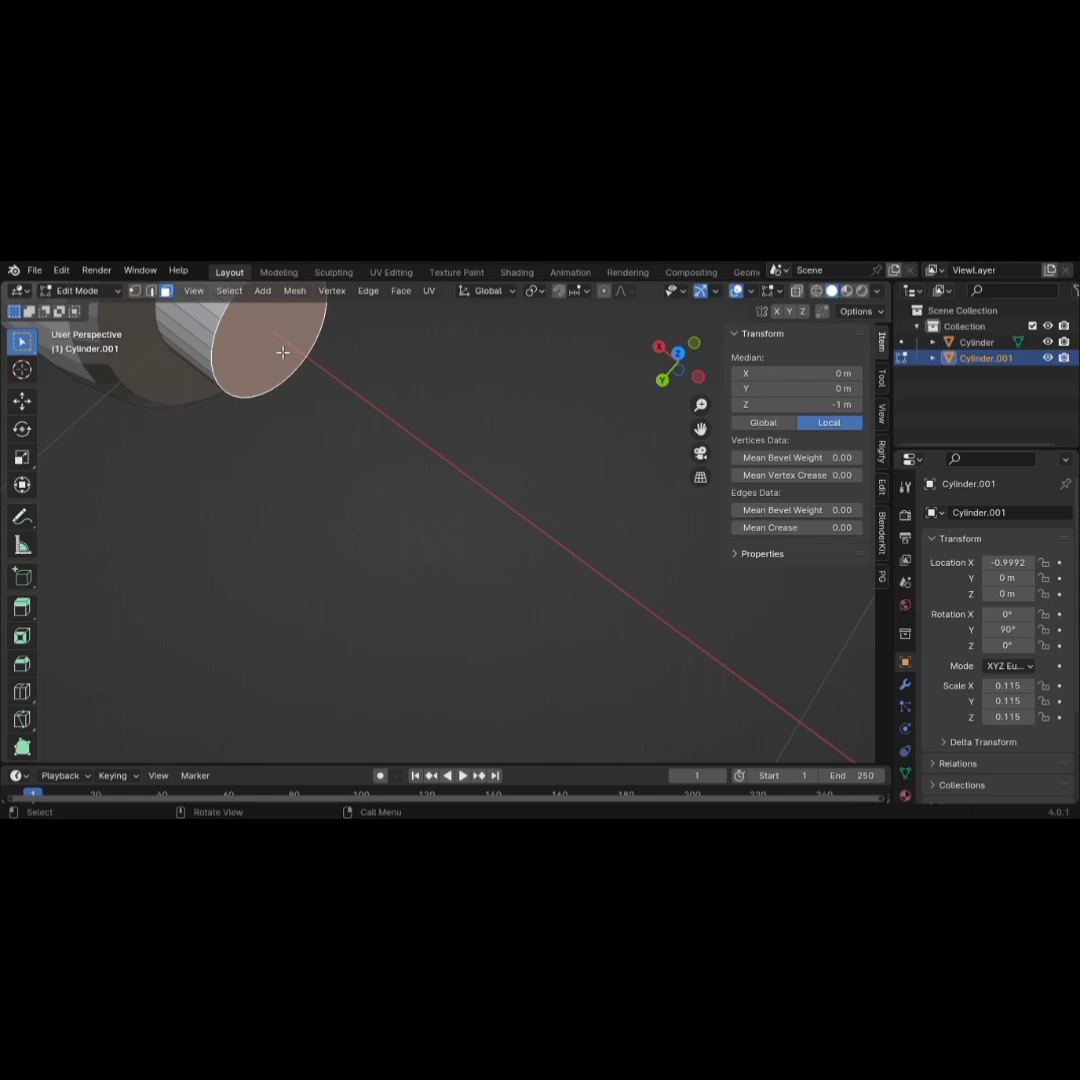
key(i)
click(487, 504)
key(i)
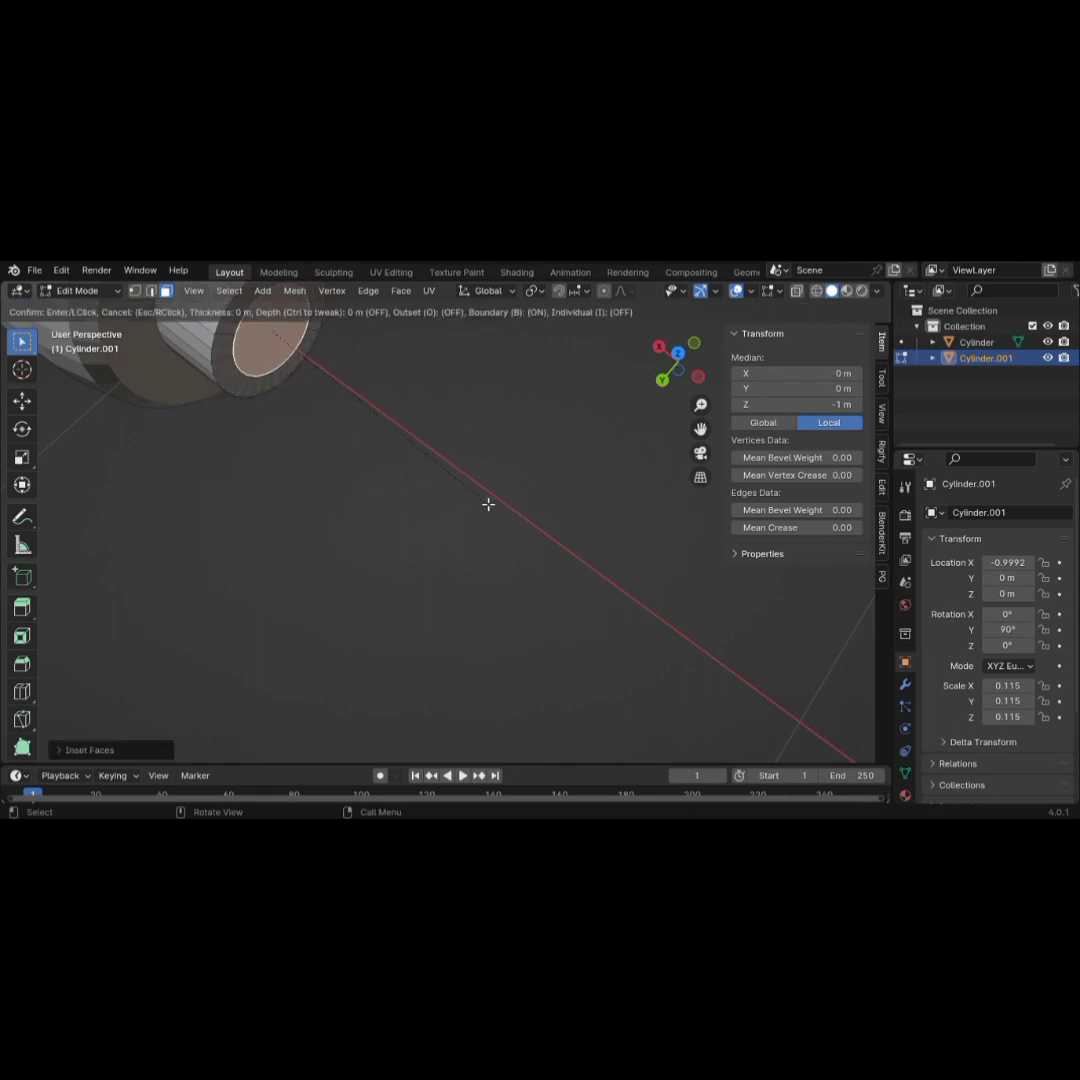
click(399, 465)
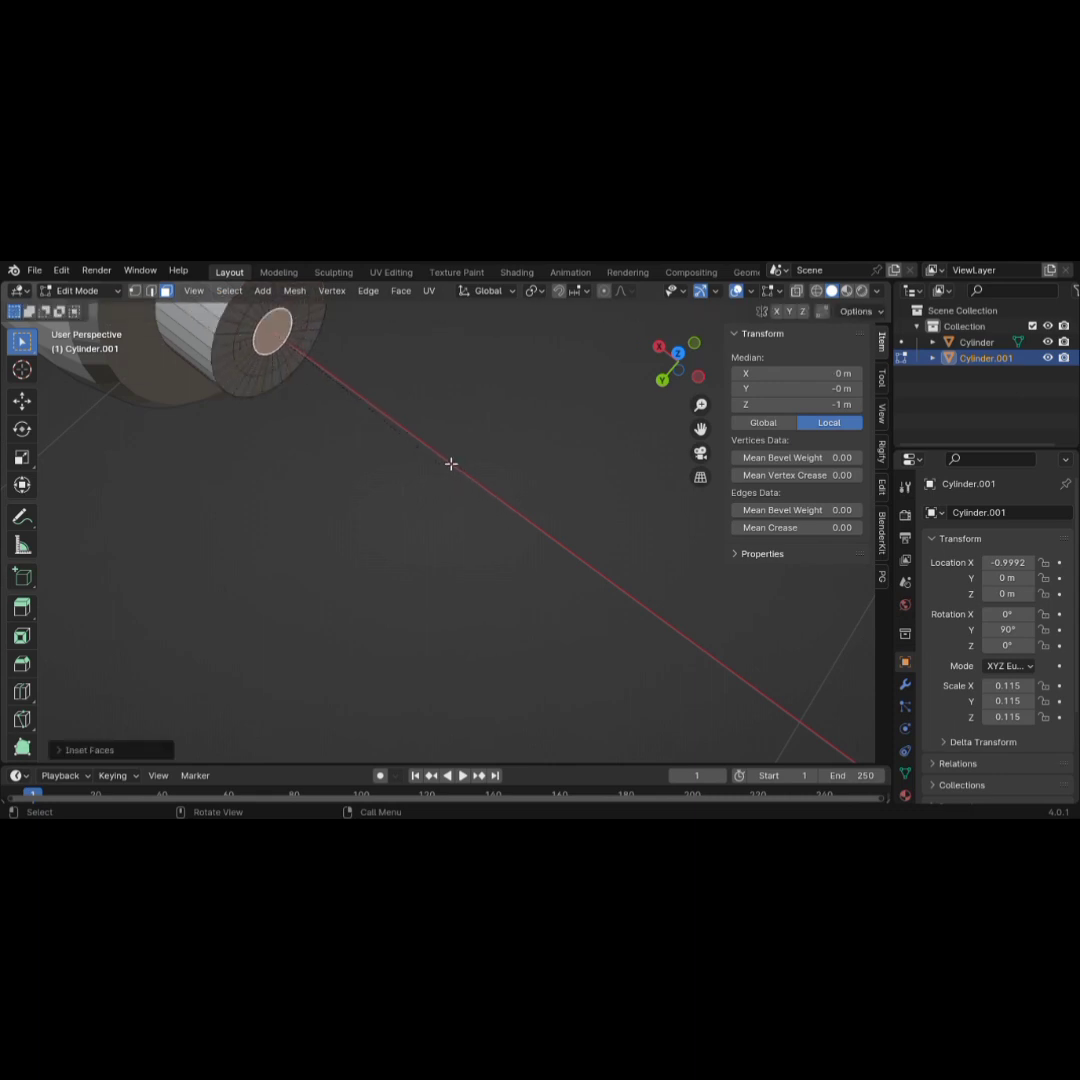
In front view, extrude the small central face outward to a local Z of about -1.61 m as a short stub
key(KP_1)
scroll(389, 425, down, 7)
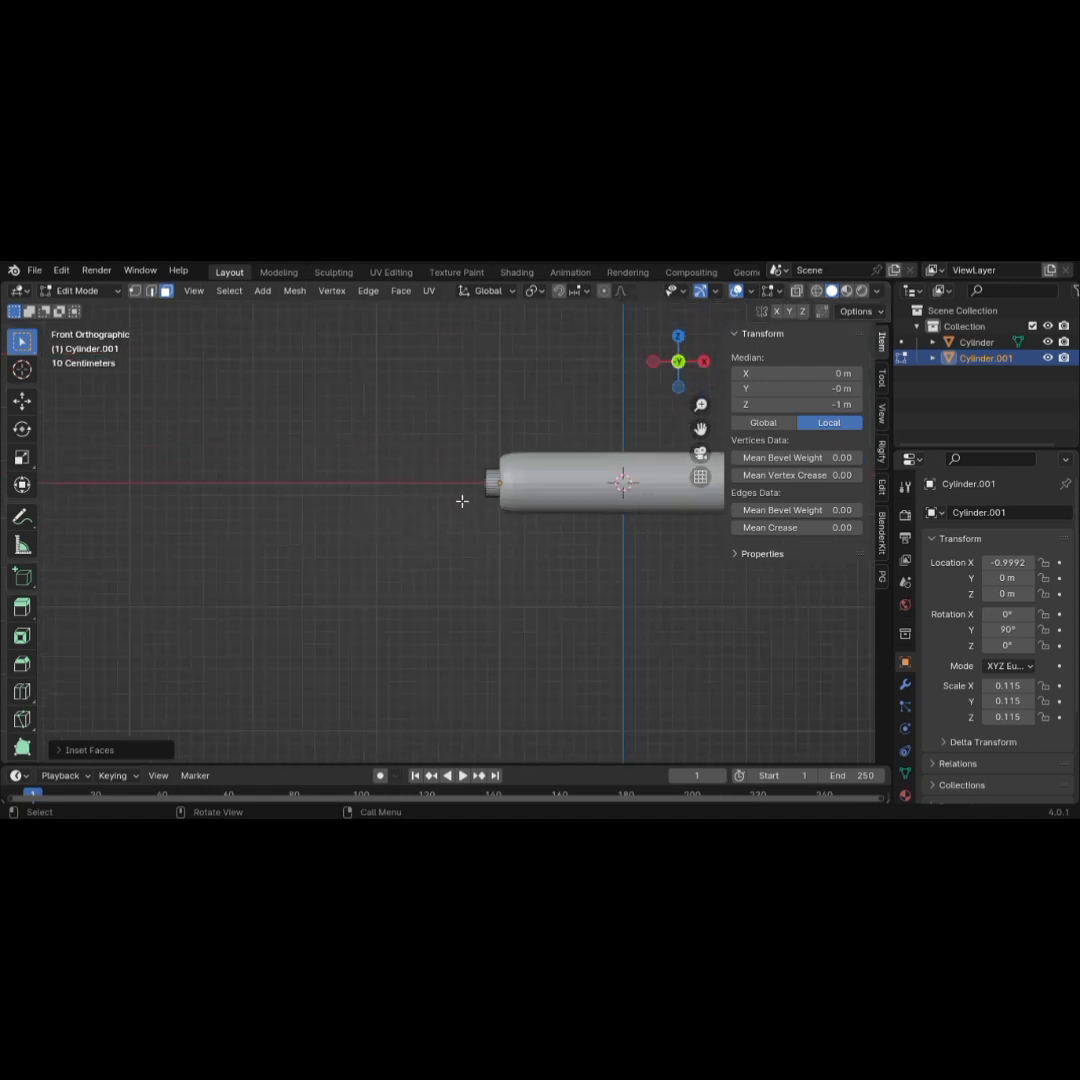
key(e)
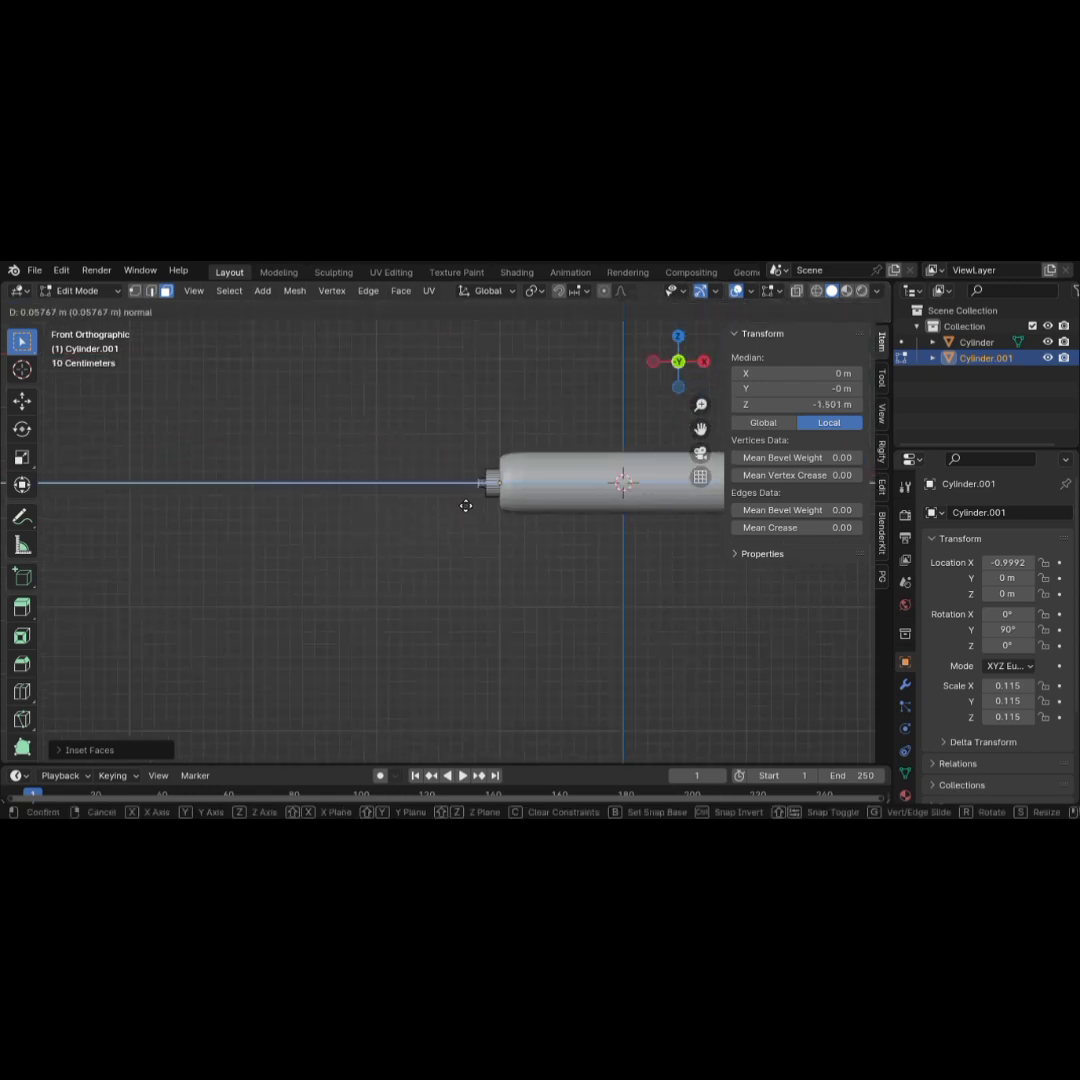
click(465, 502)
scroll(472, 488, up, 2)
scroll(510, 470, up, 3)
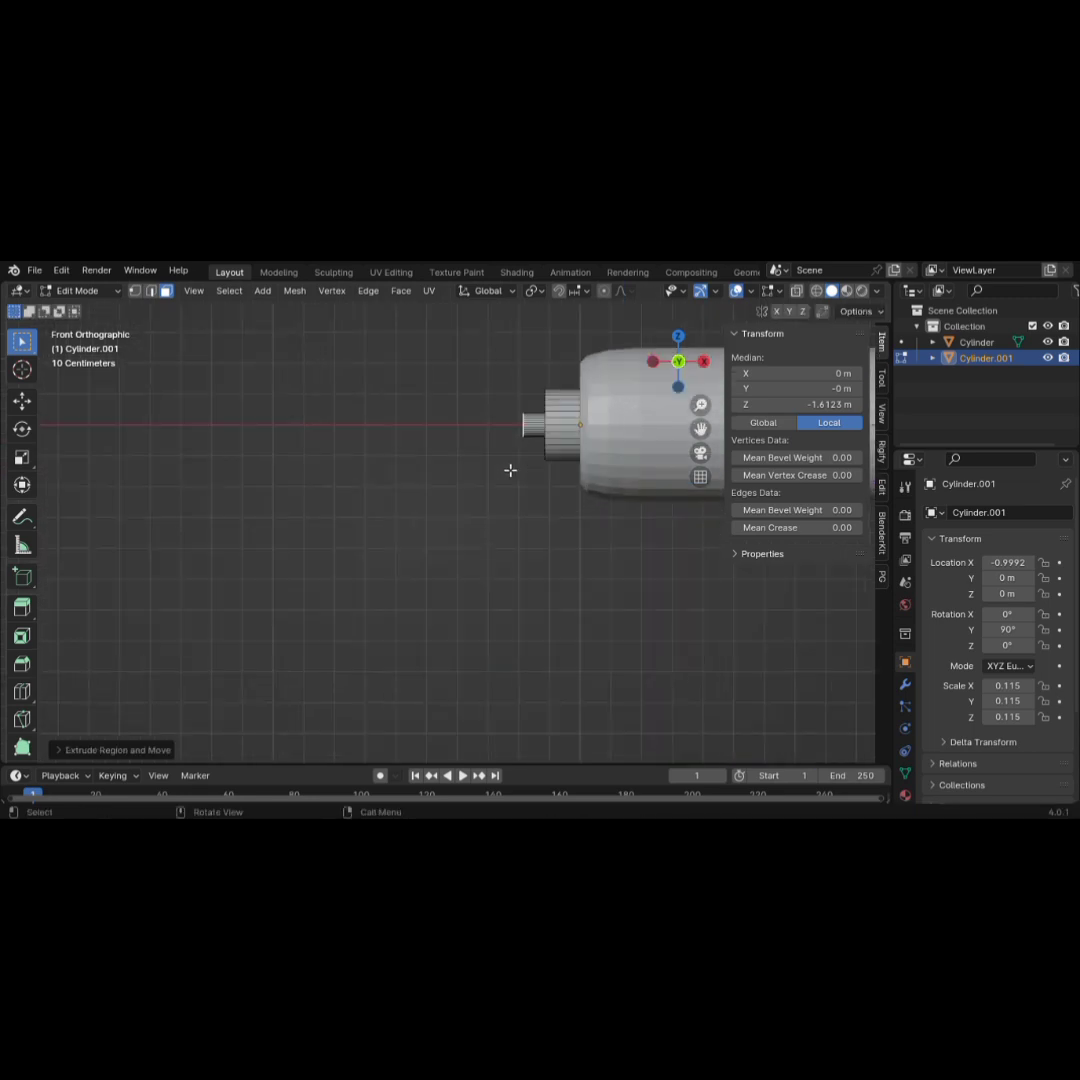
View the model from the top and activate the Spin tool for the stub's end face
key(KP_7)
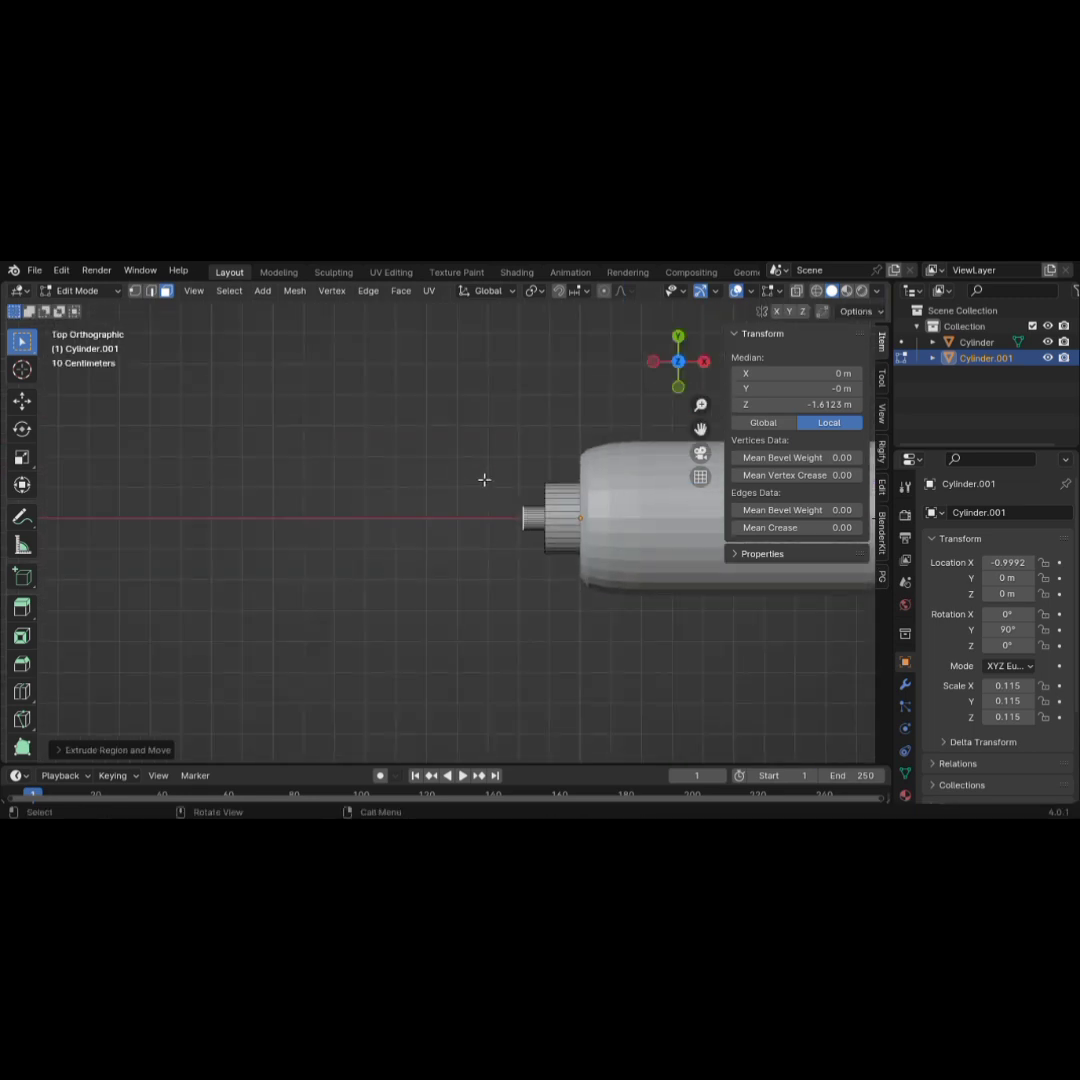
scroll(612, 524, down, 5)
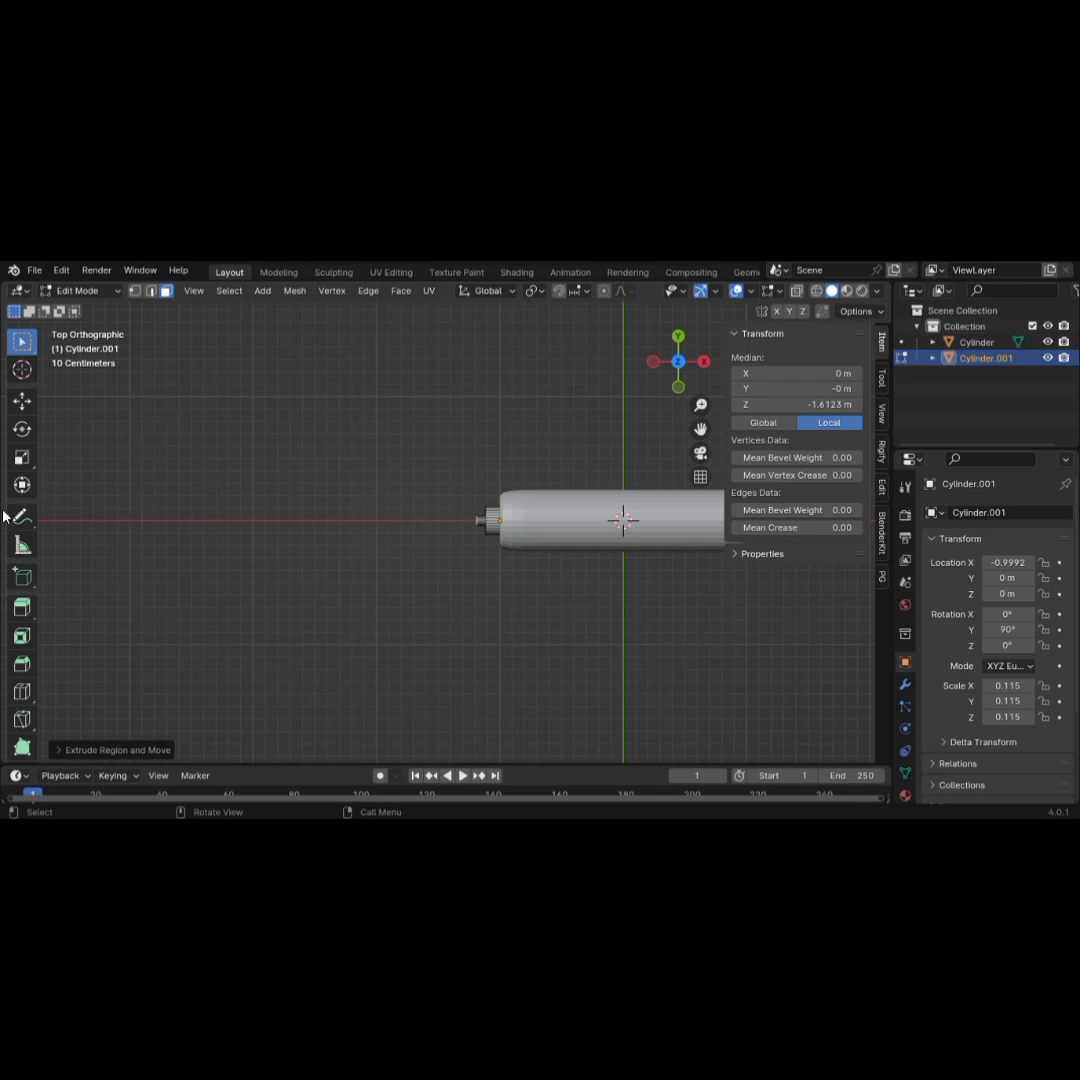
scroll(20, 535, down, 3)
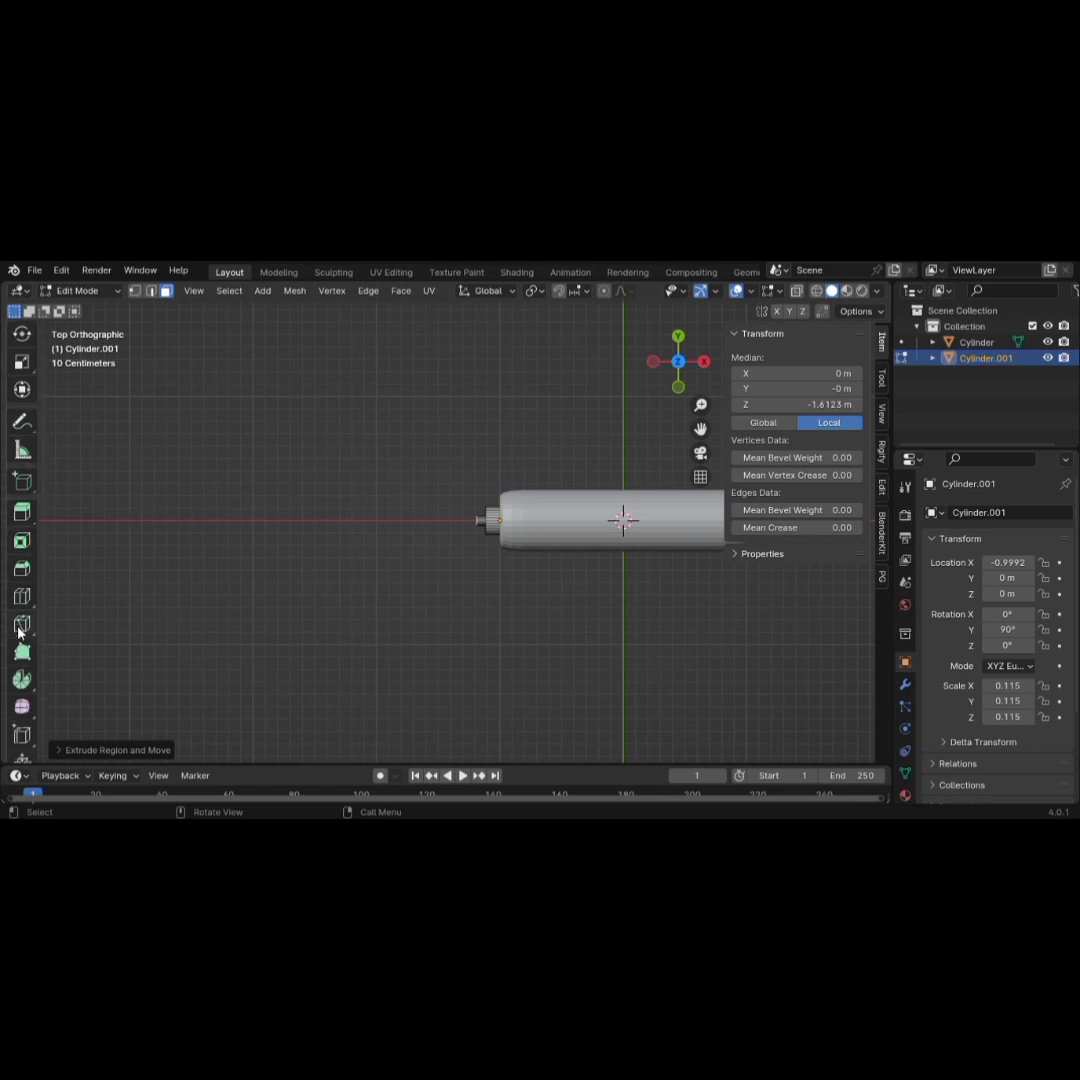
click(21, 680)
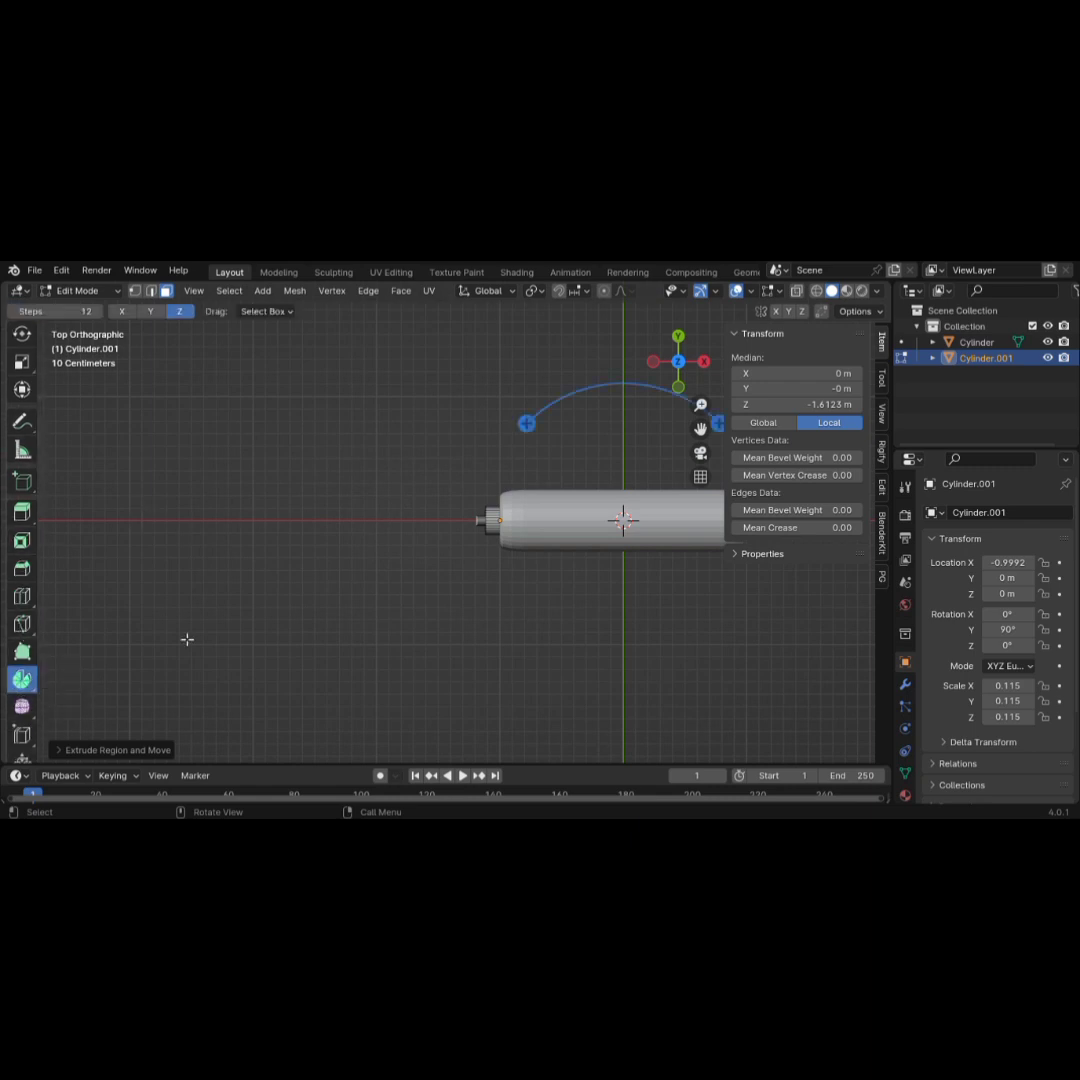
Try to spin the stub's end face about Z around a 3D cursor placed well away from the stub on its -Y side
shift+right_click(479, 564)
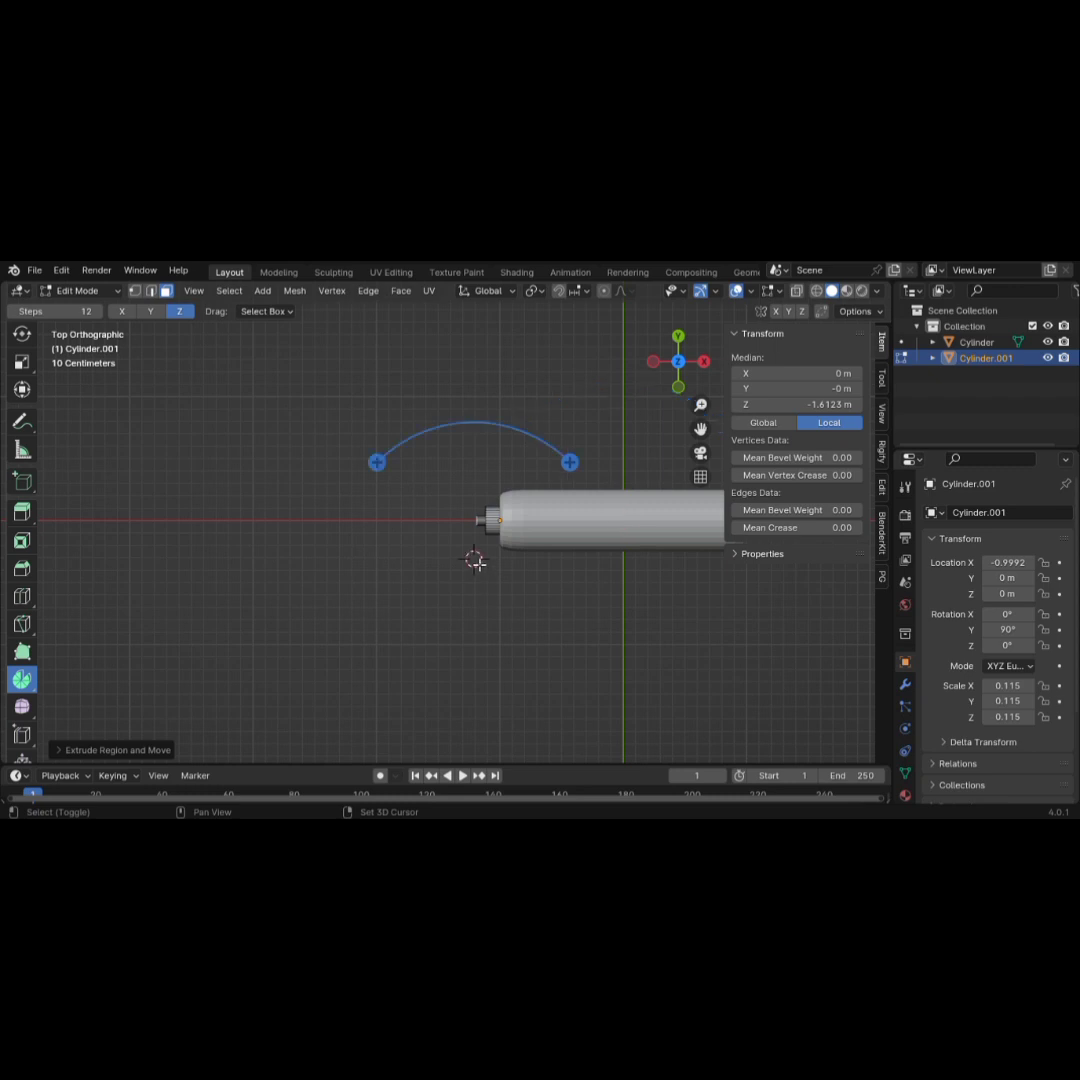
scroll(490, 539, up, 4)
scroll(500, 540, up, 2)
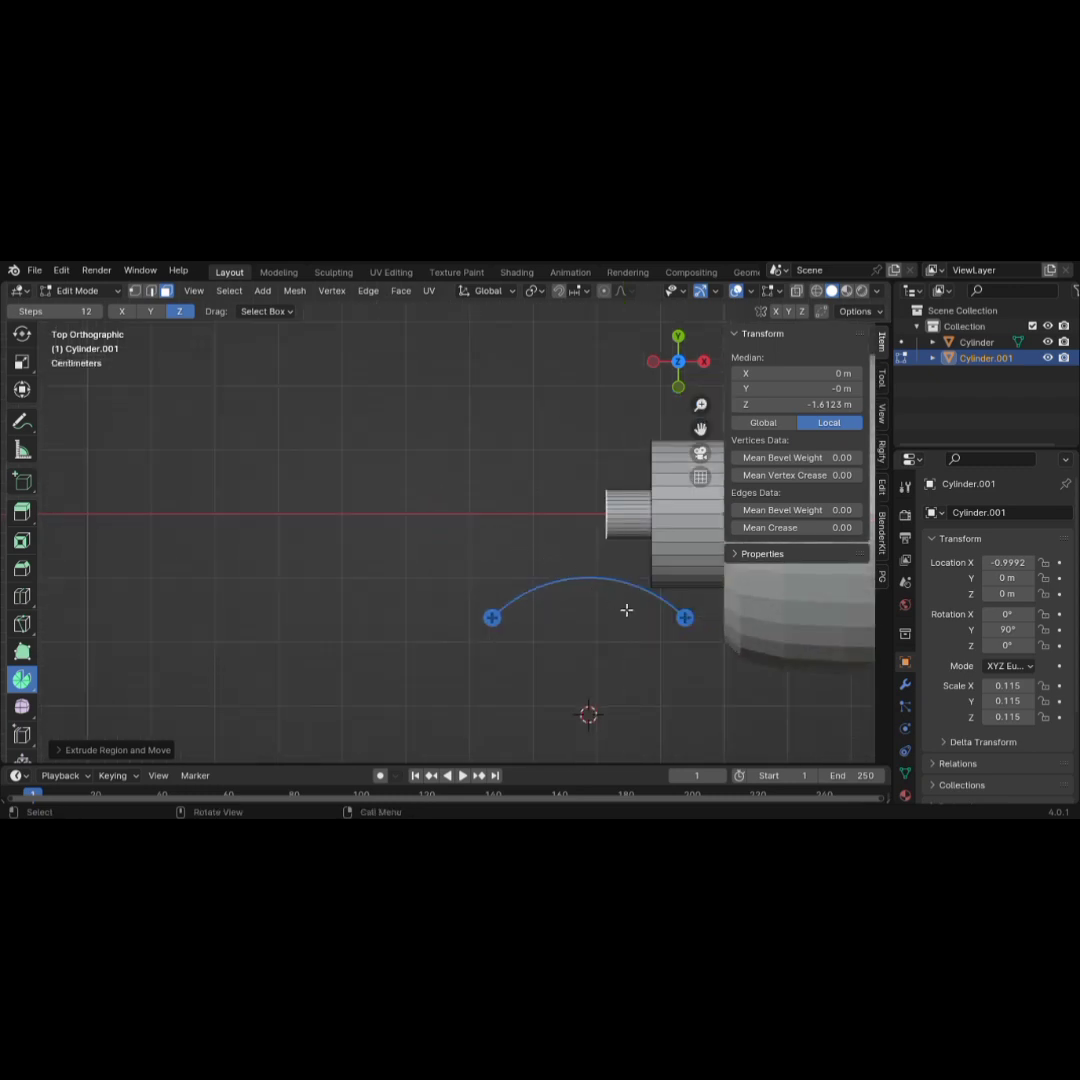
drag(684, 617, 595, 632)
right_click(545, 624)
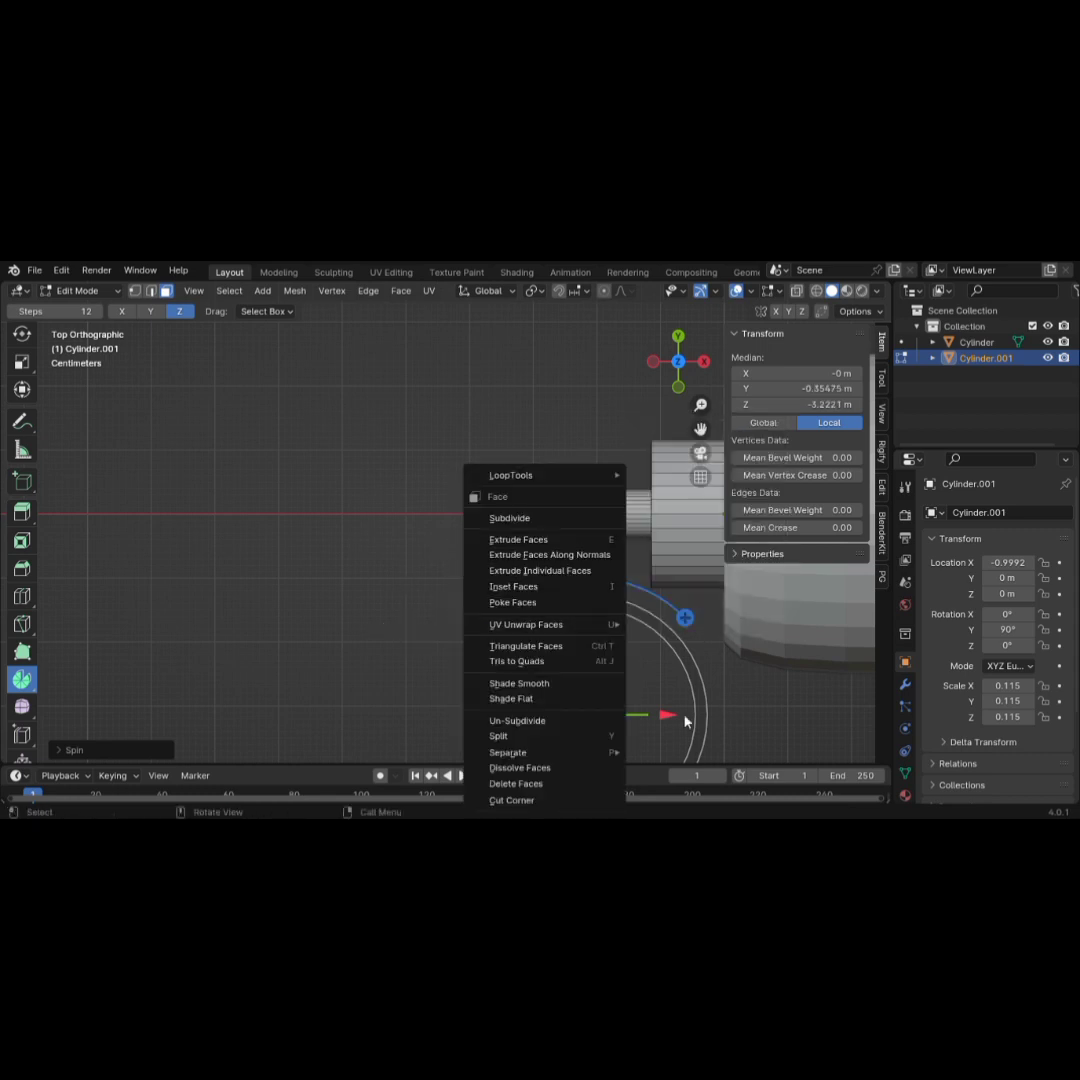
key(Escape)
key(ctrl+z)
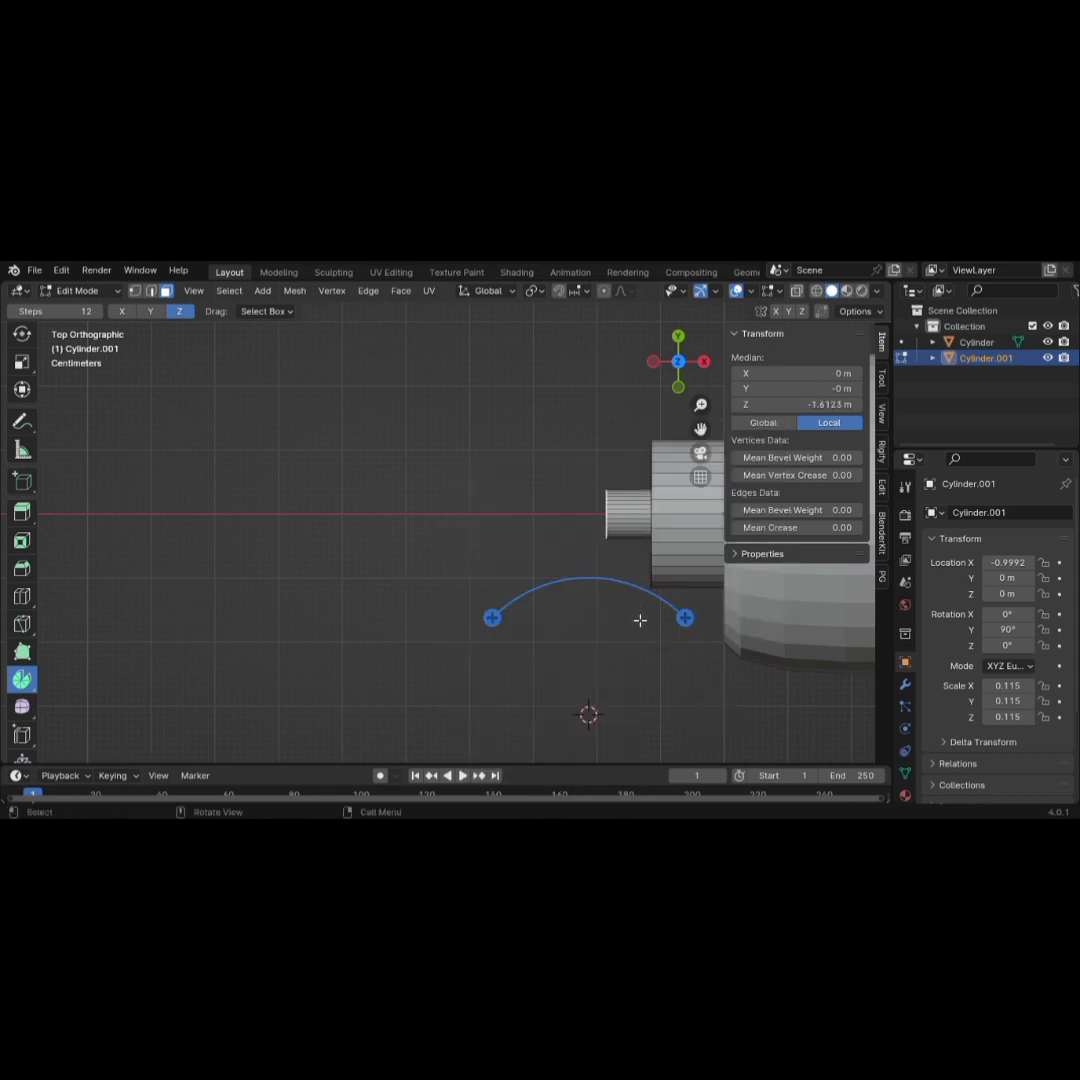
Place the 3D cursor close to the stub's end on the -Y side and spin the end face nearly 90° about Z in 12 steps
shift+right_click(600, 576)
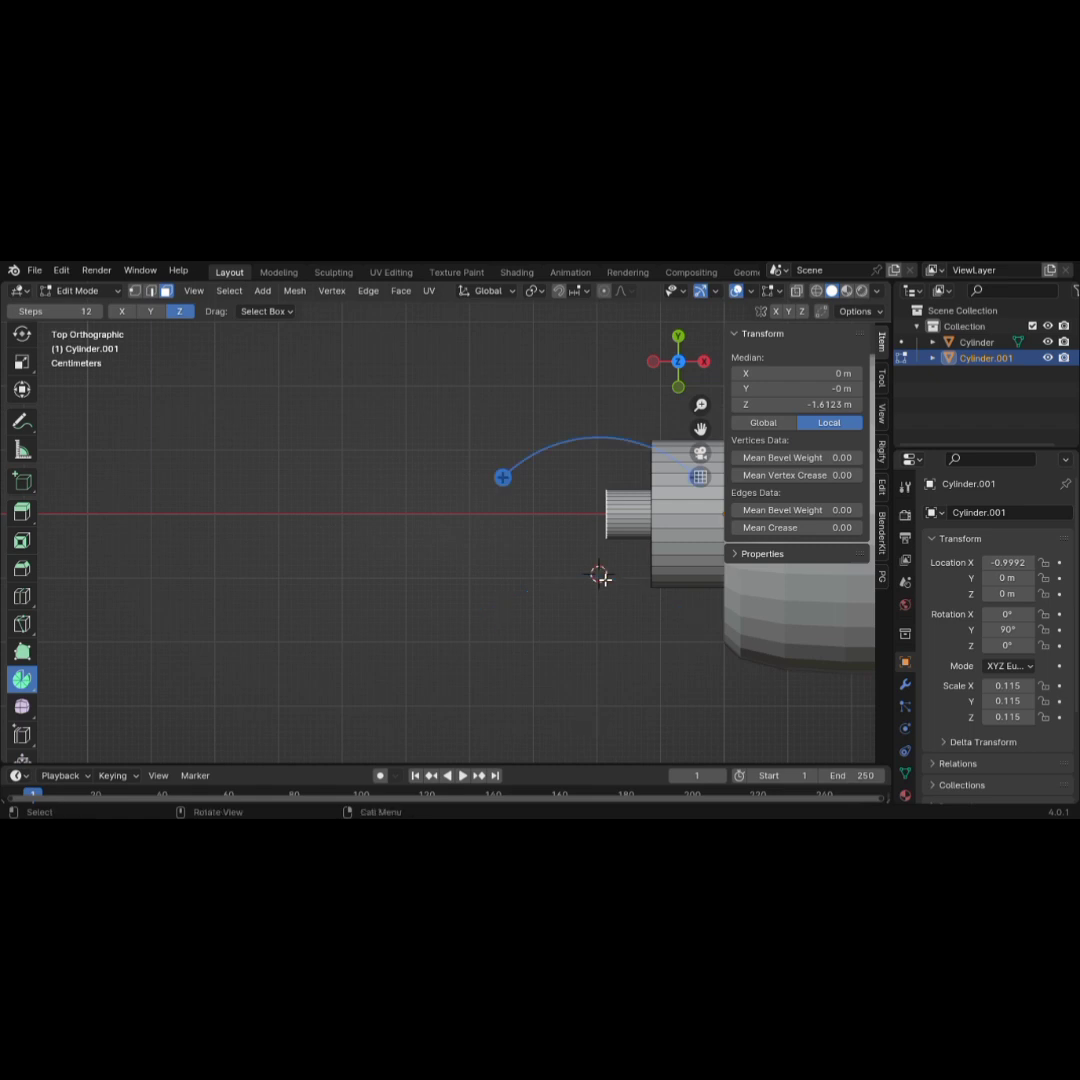
scroll(645, 491, up, 2)
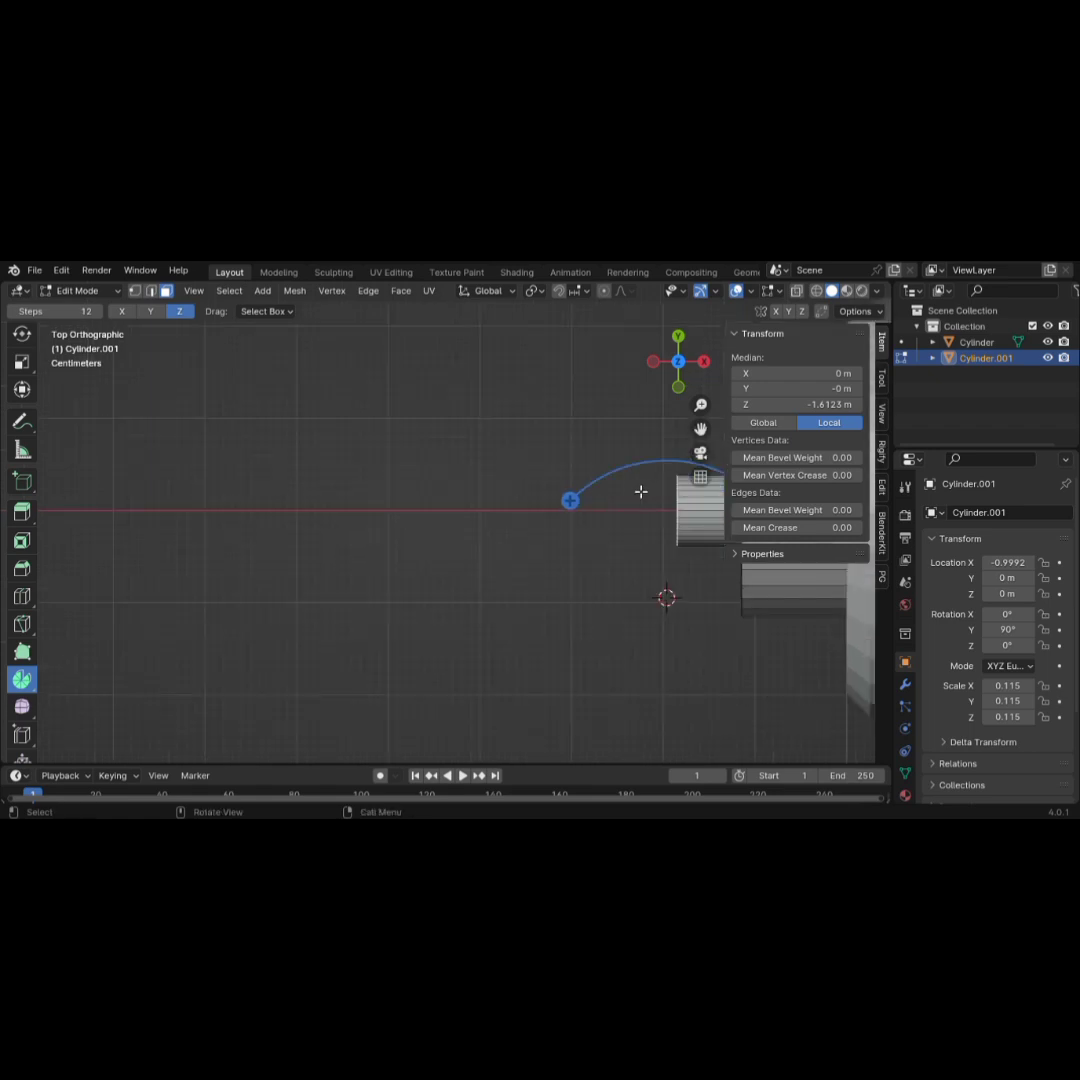
drag(575, 501, 499, 742)
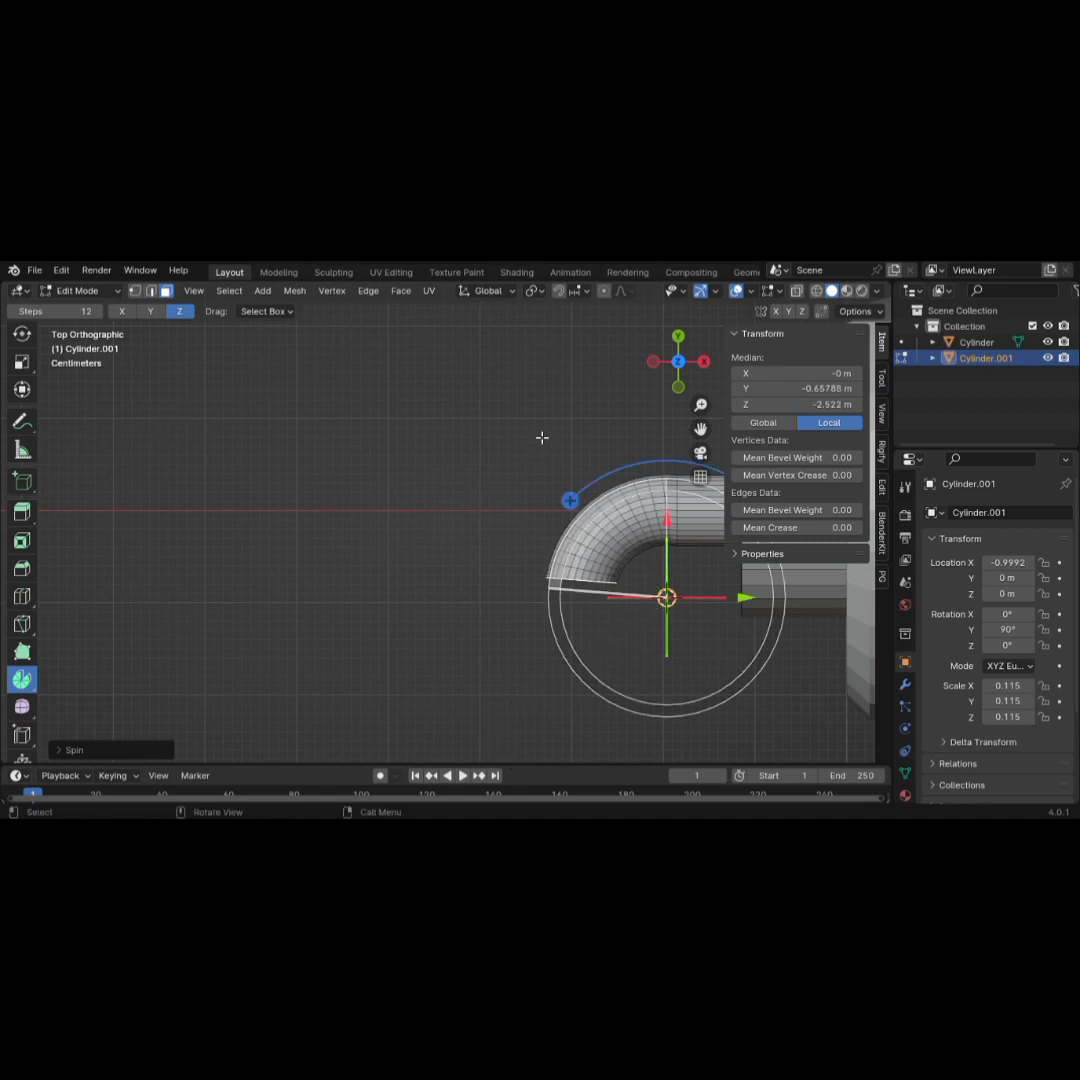
Extrude the bend's end face into a straight rod, positioning its end at local Y about -4.65 m and local Z about -2.47 m
scroll(541, 437, down, 4)
scroll(540, 437, down, 1)
key(e)
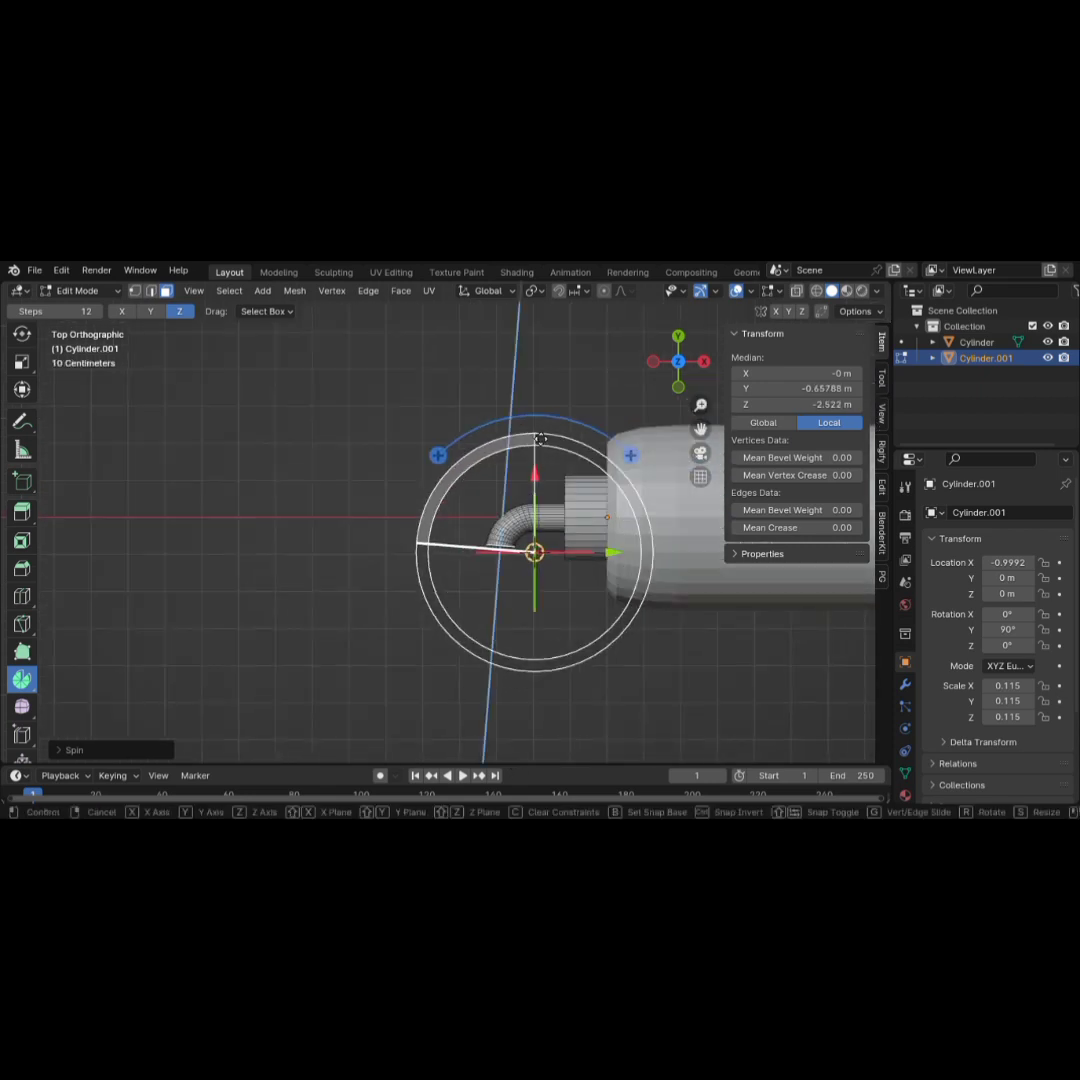
click(557, 611)
key(g)
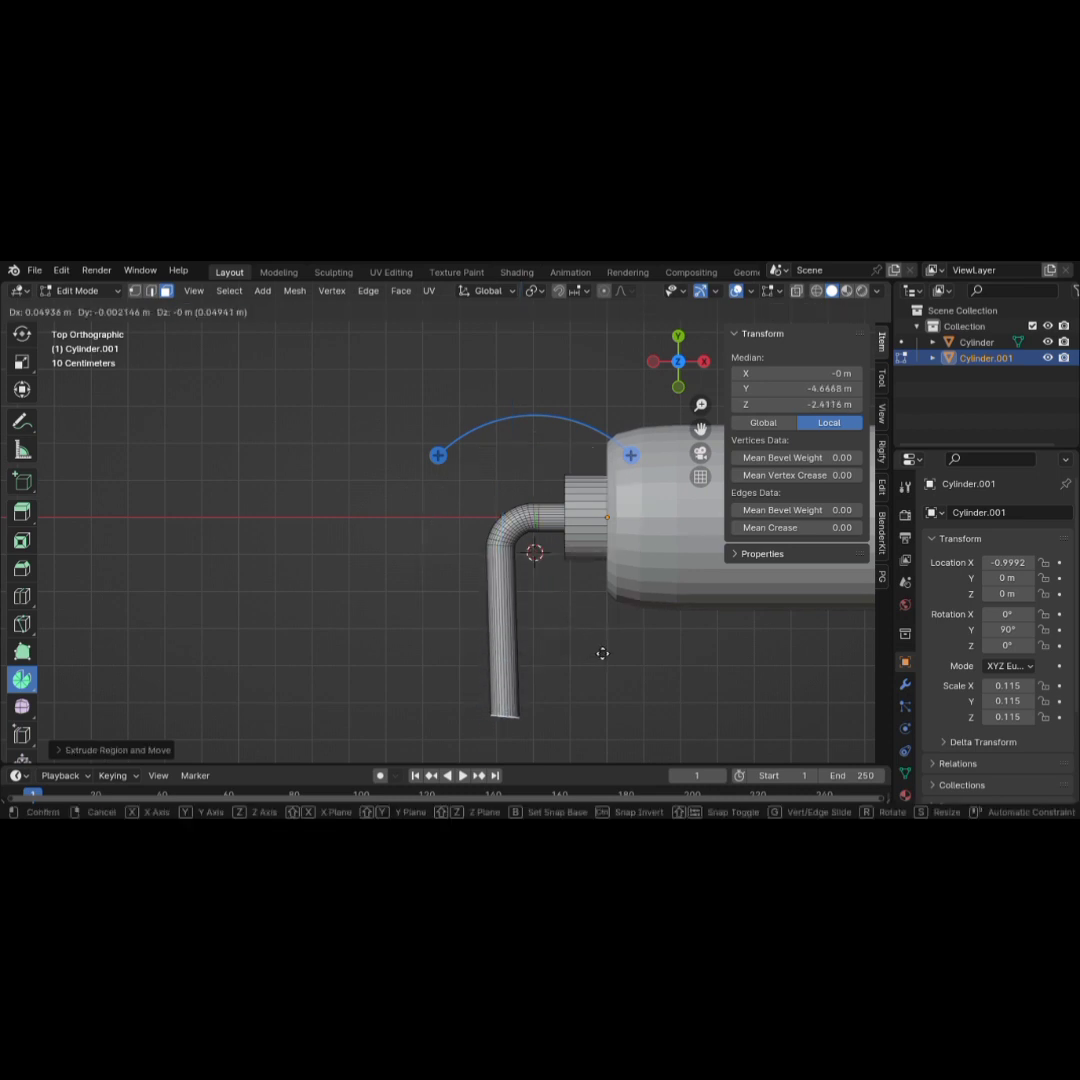
click(597, 651)
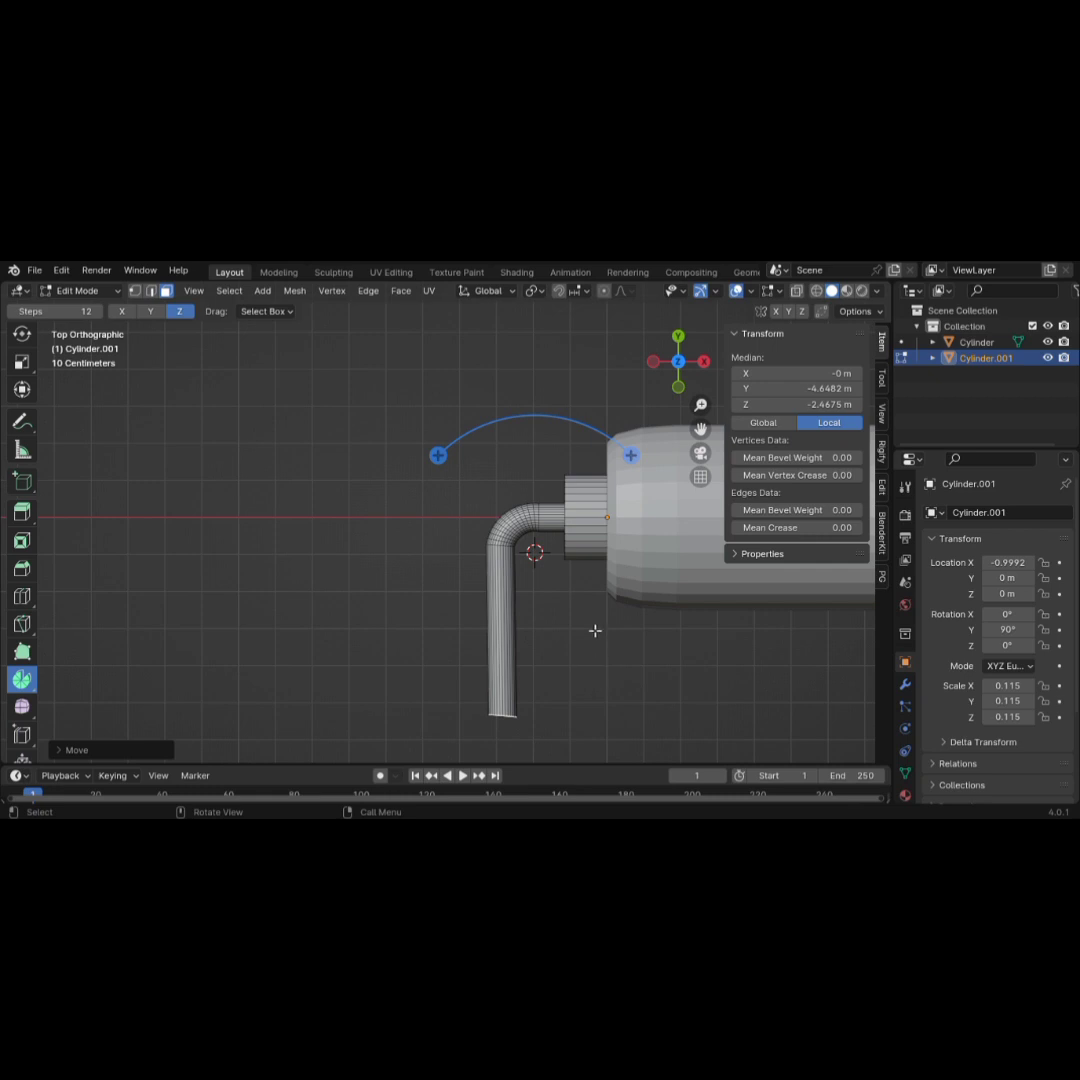
Flatten the rod's slanted end face by scaling it along the Y axis
scroll(595, 630, down, 2)
key(s)
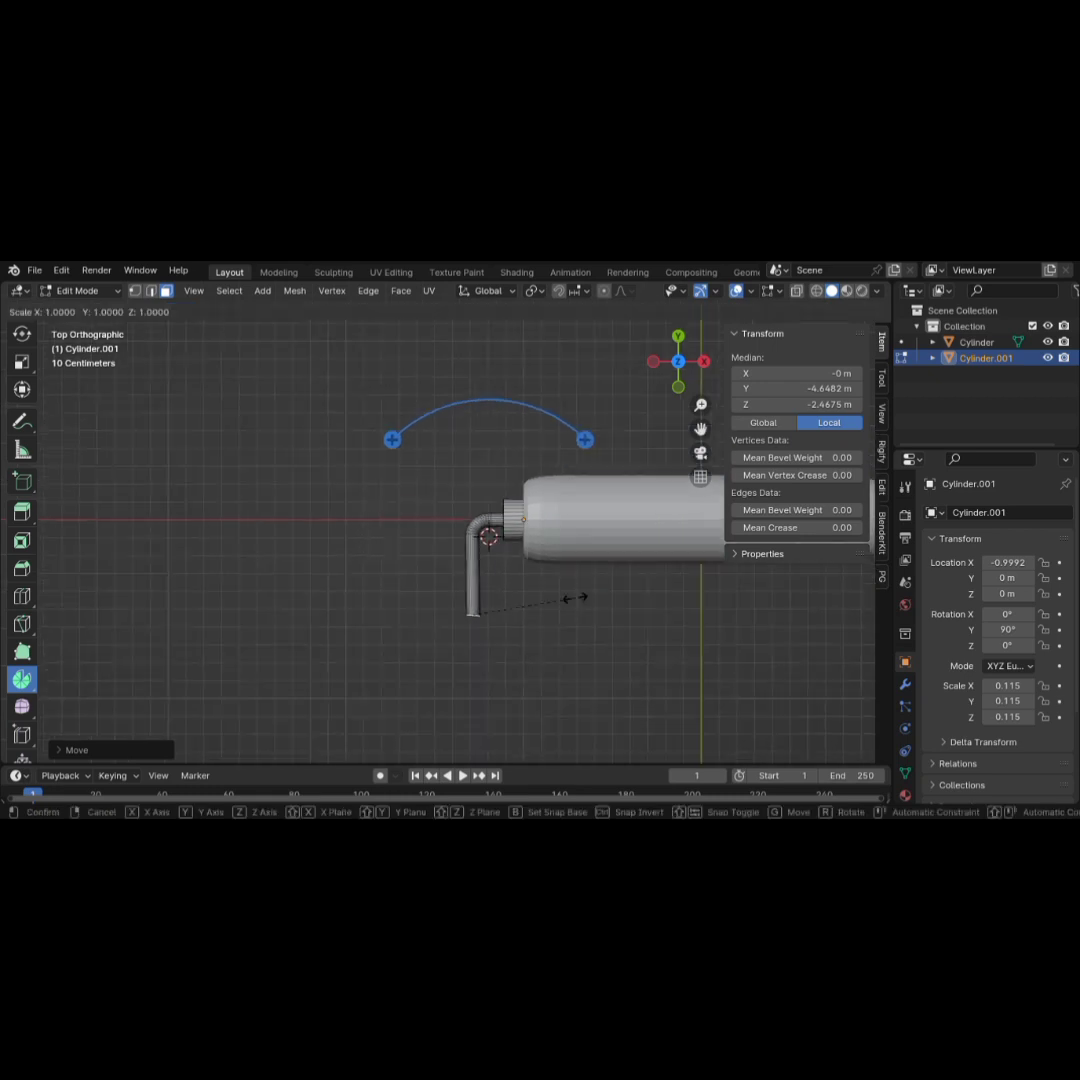
key(y)
key(Return)
scroll(571, 611, up, 1)
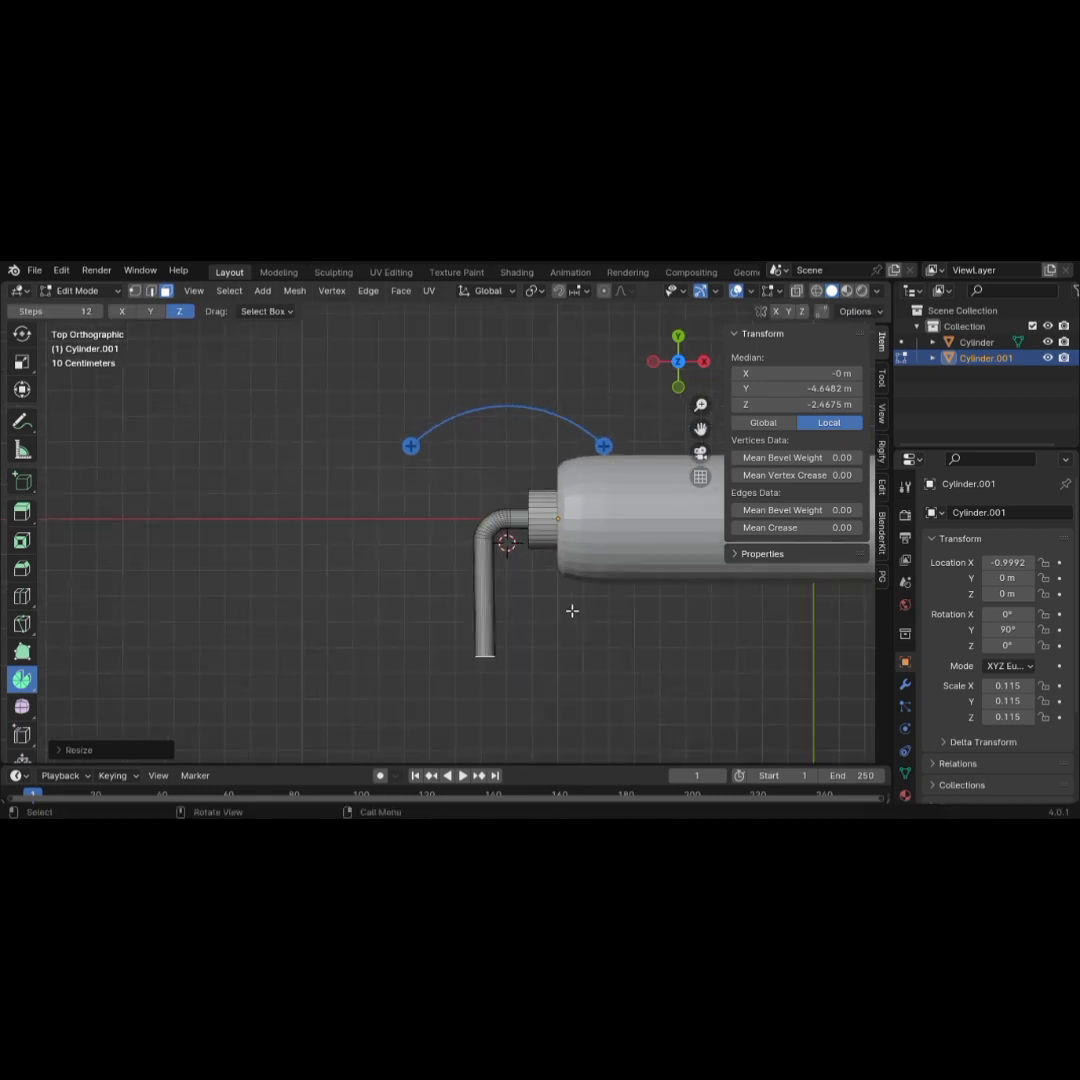
Try to spin the rod's free end face into a curve toward the roller side, around a 3D cursor placed beside the rod's end
shift+middle_drag(595, 583, 393, 482)
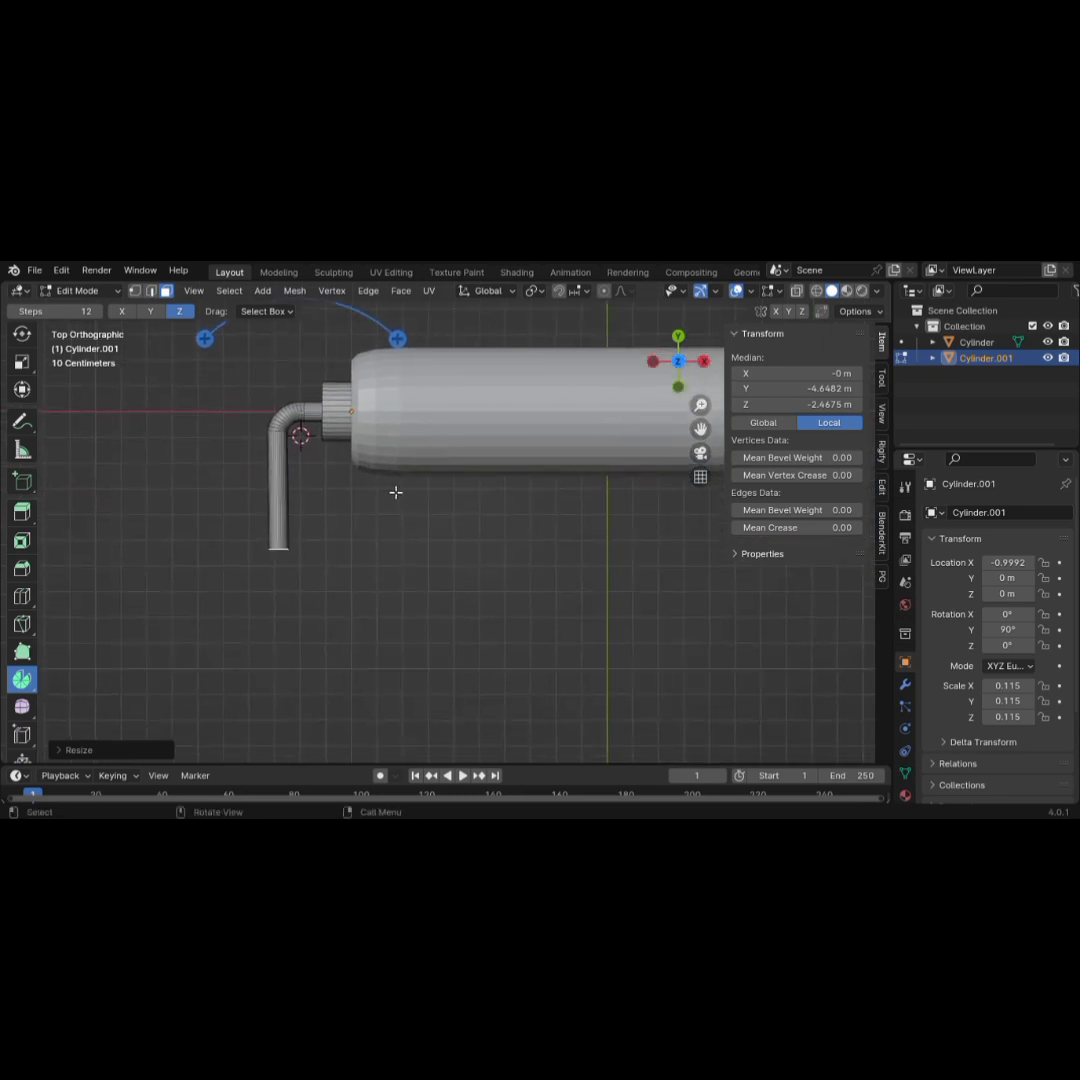
shift+right_click(317, 550)
scroll(325, 552, up, 5)
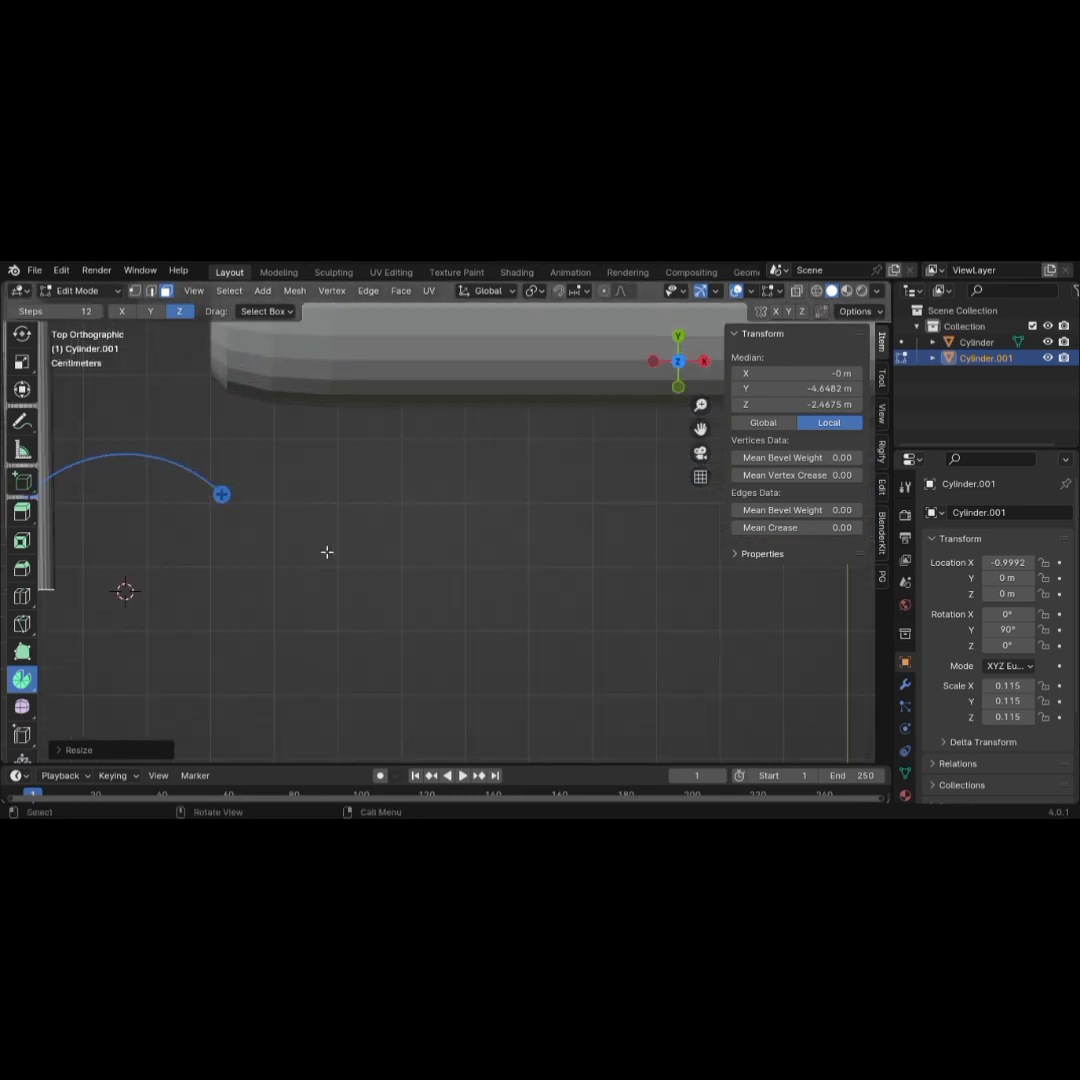
shift+middle_drag(296, 569, 627, 607)
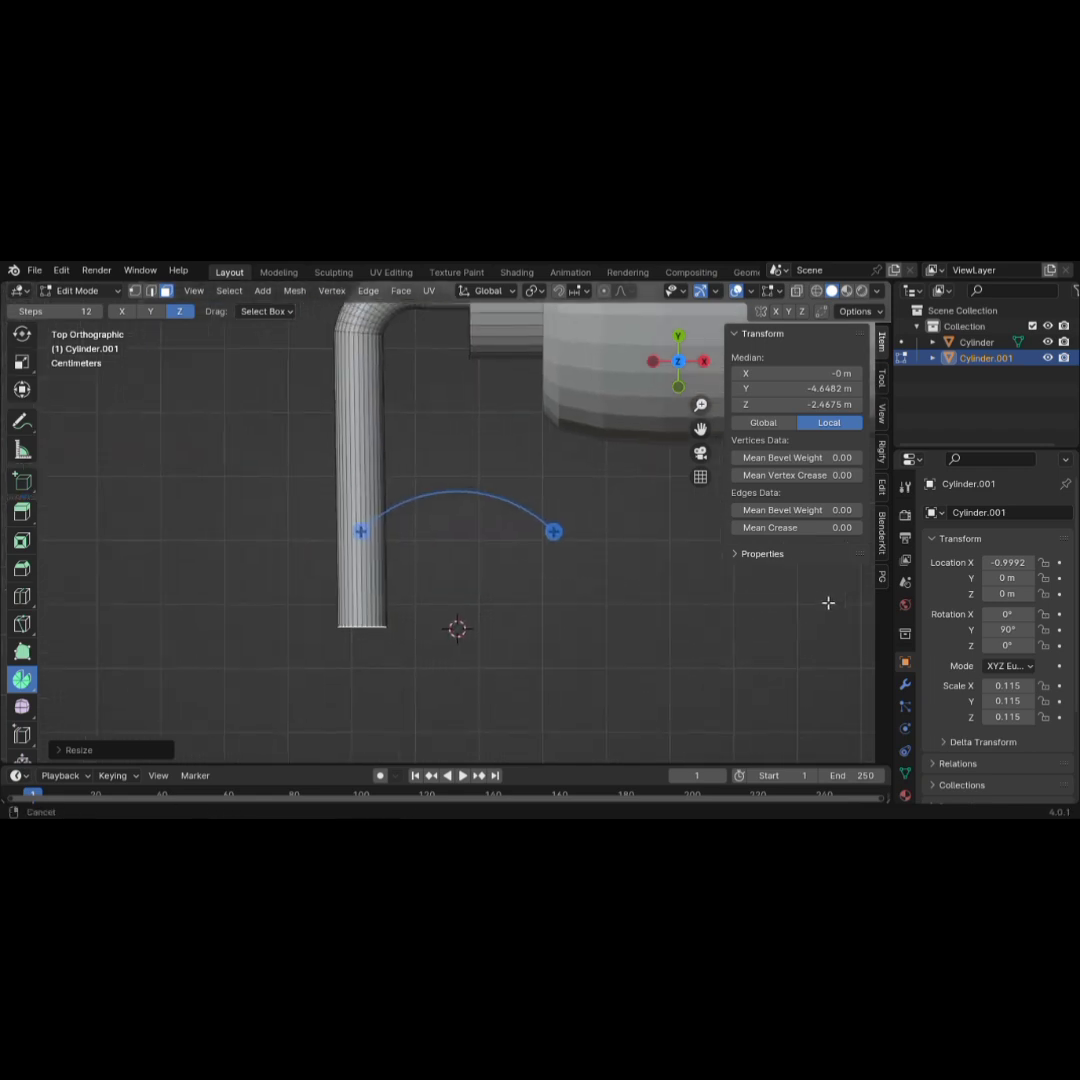
shift+right_click(413, 675)
scroll(410, 657, up, 4)
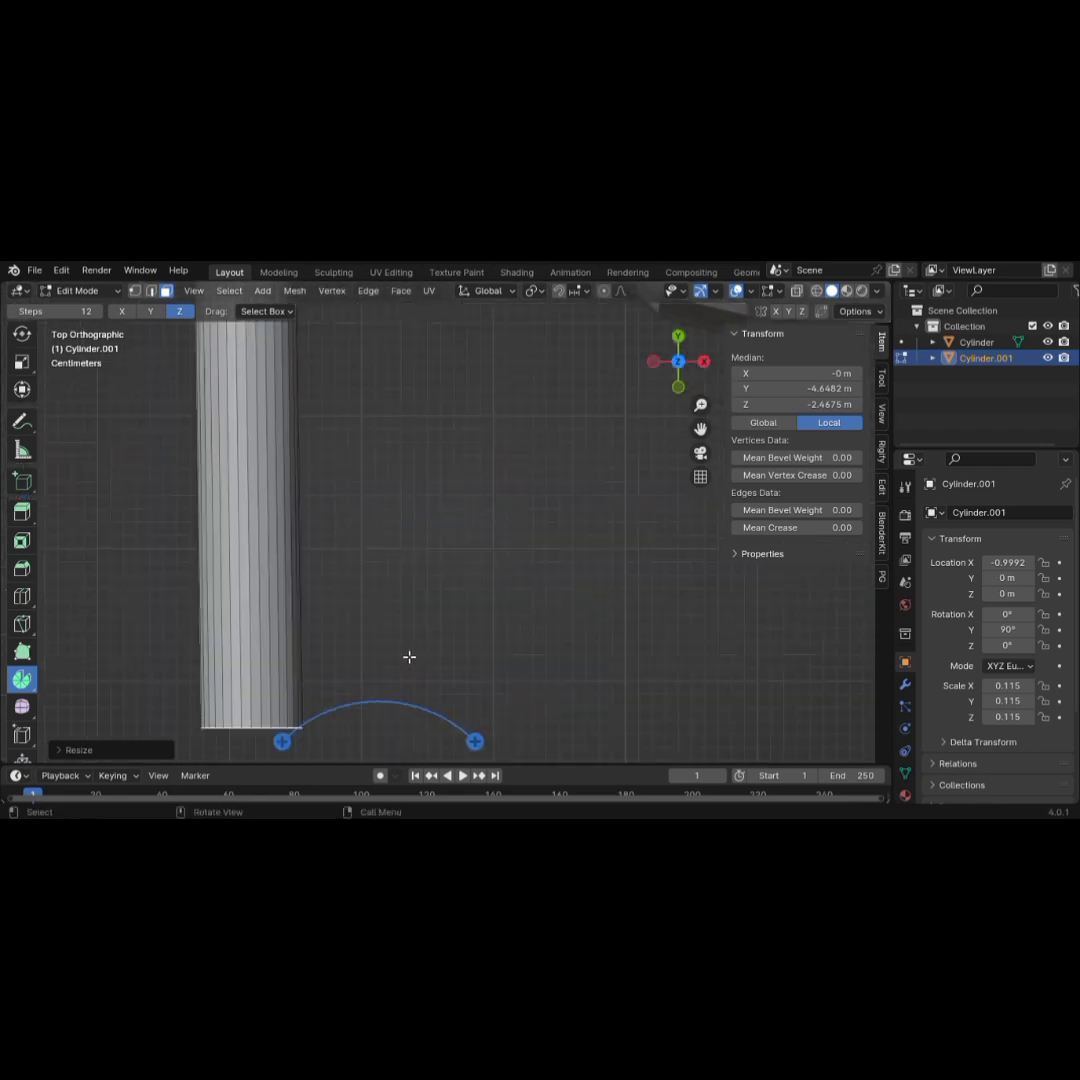
shift+middle_drag(412, 624, 479, 647)
drag(363, 327, 427, 511)
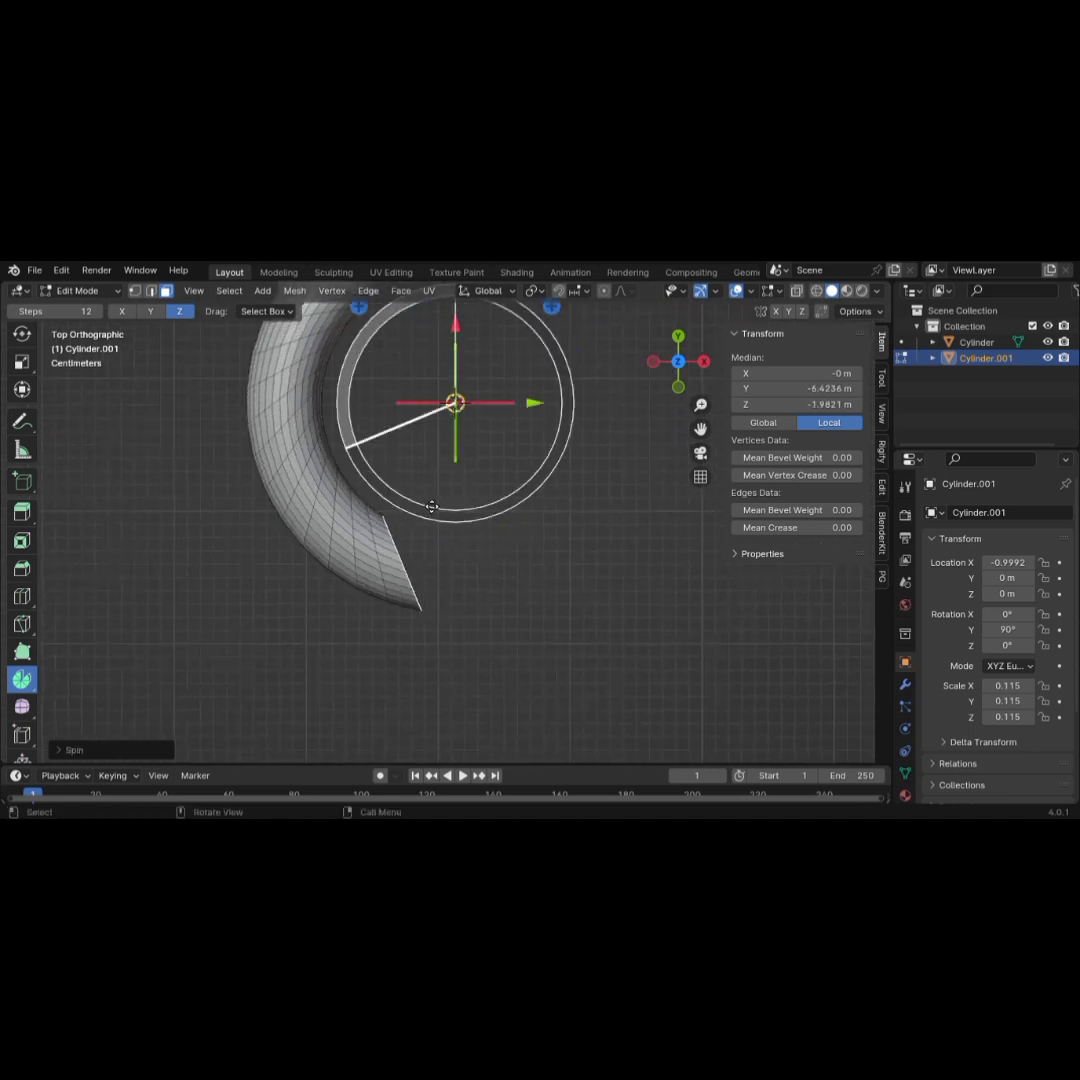
scroll(431, 507, down, 4)
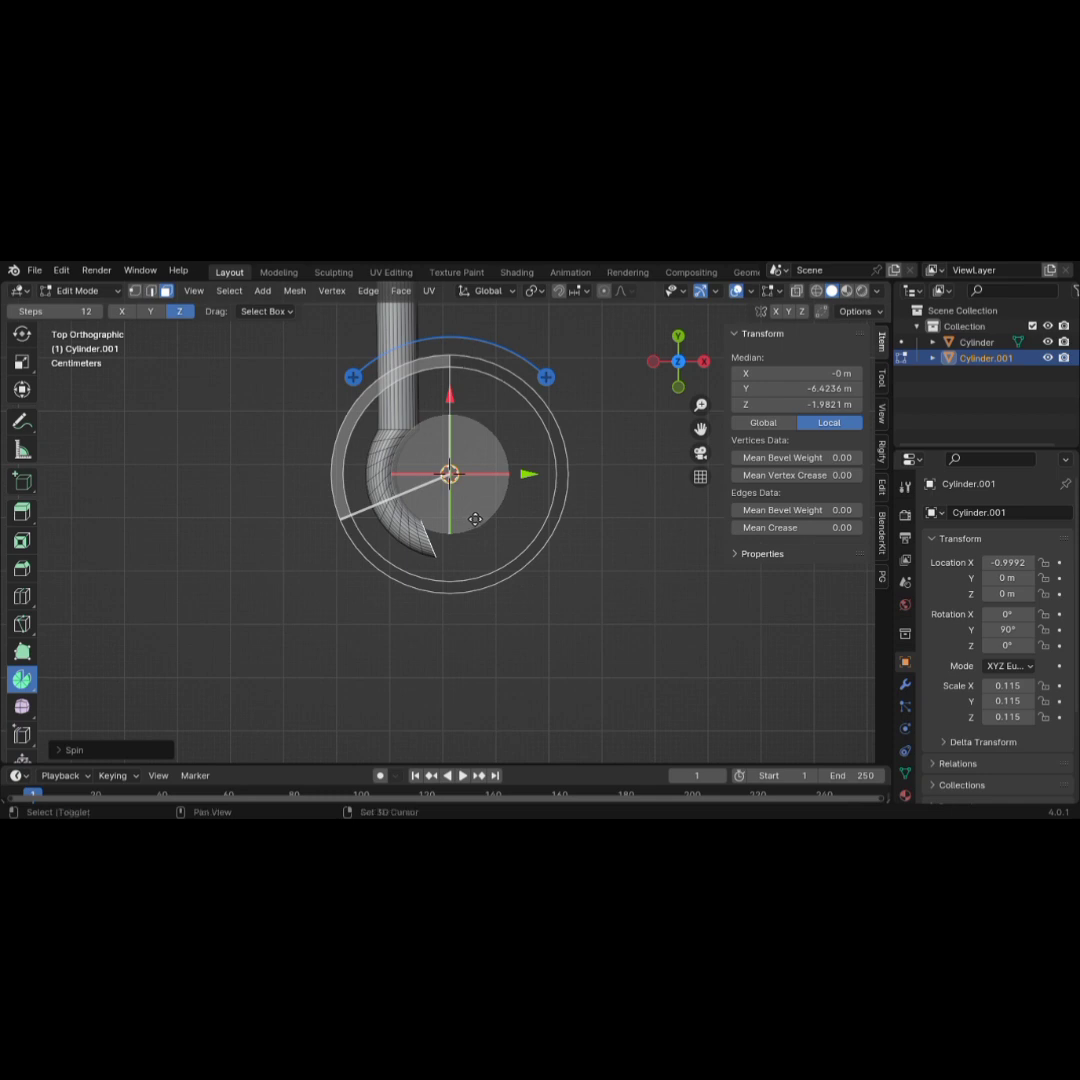
key(alt+z)
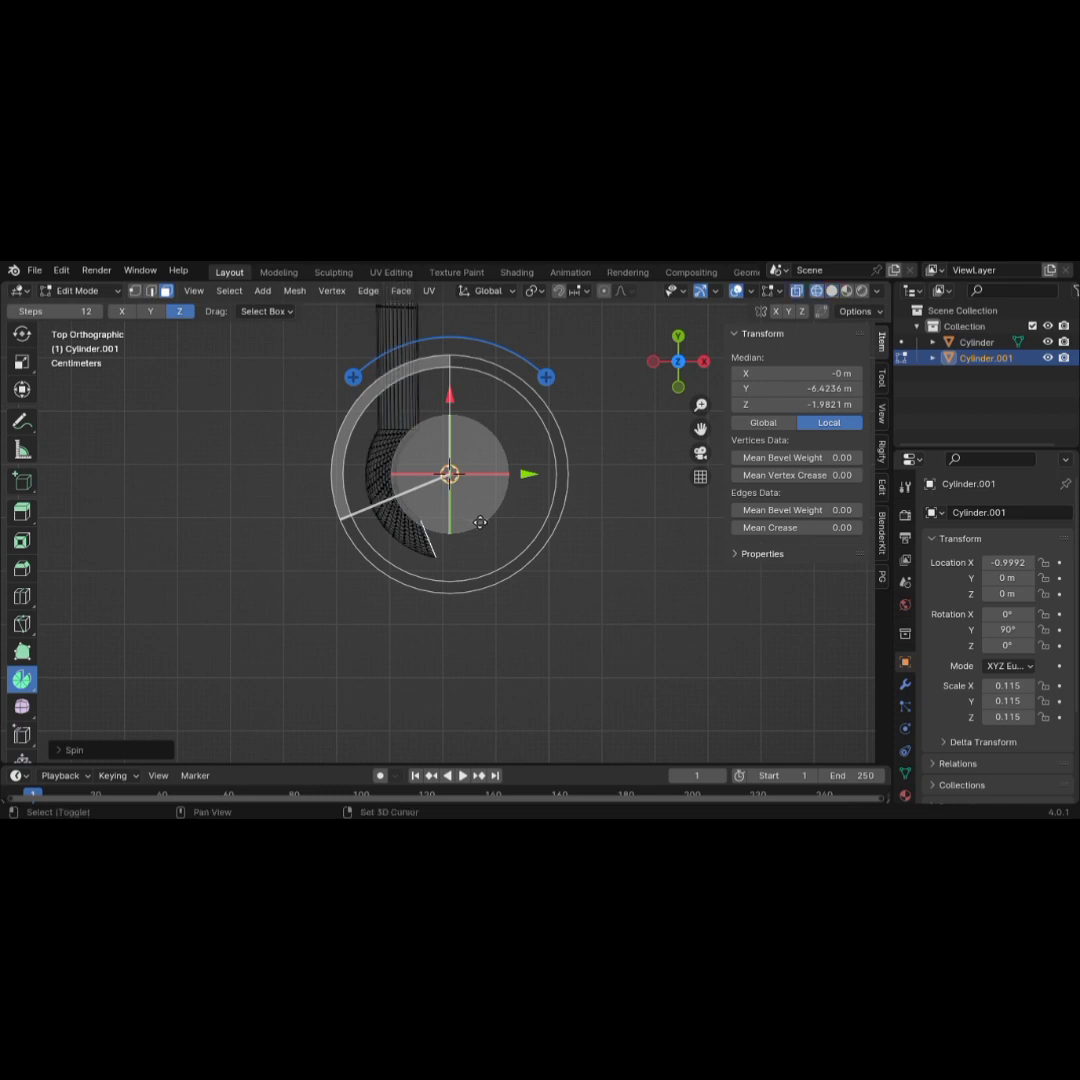
key(ctrl+z)
key(ctrl+z)
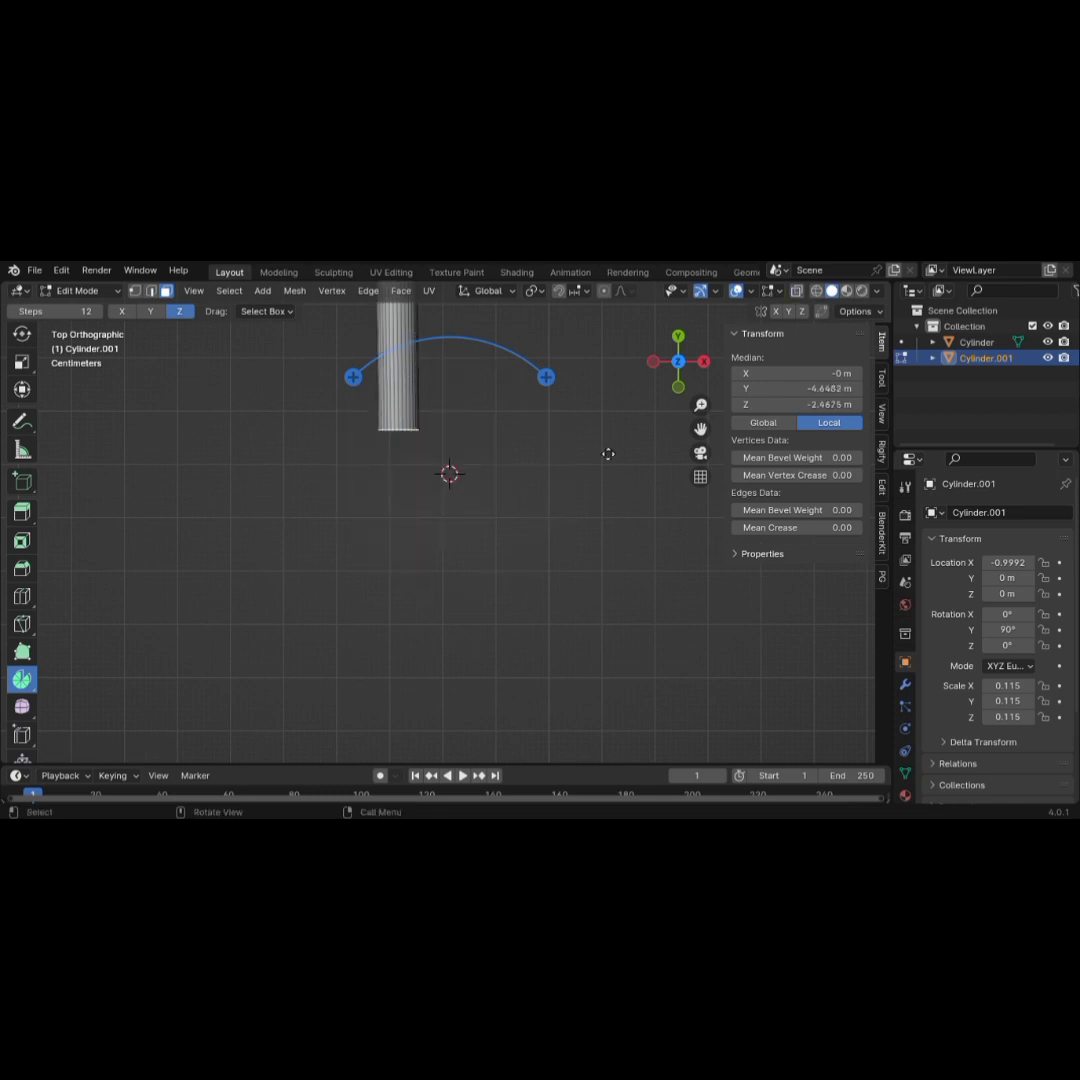
Try several 3D cursor positions near the rod's end and spin its end face into a short bend away from the roller
shift+right_click(522, 443)
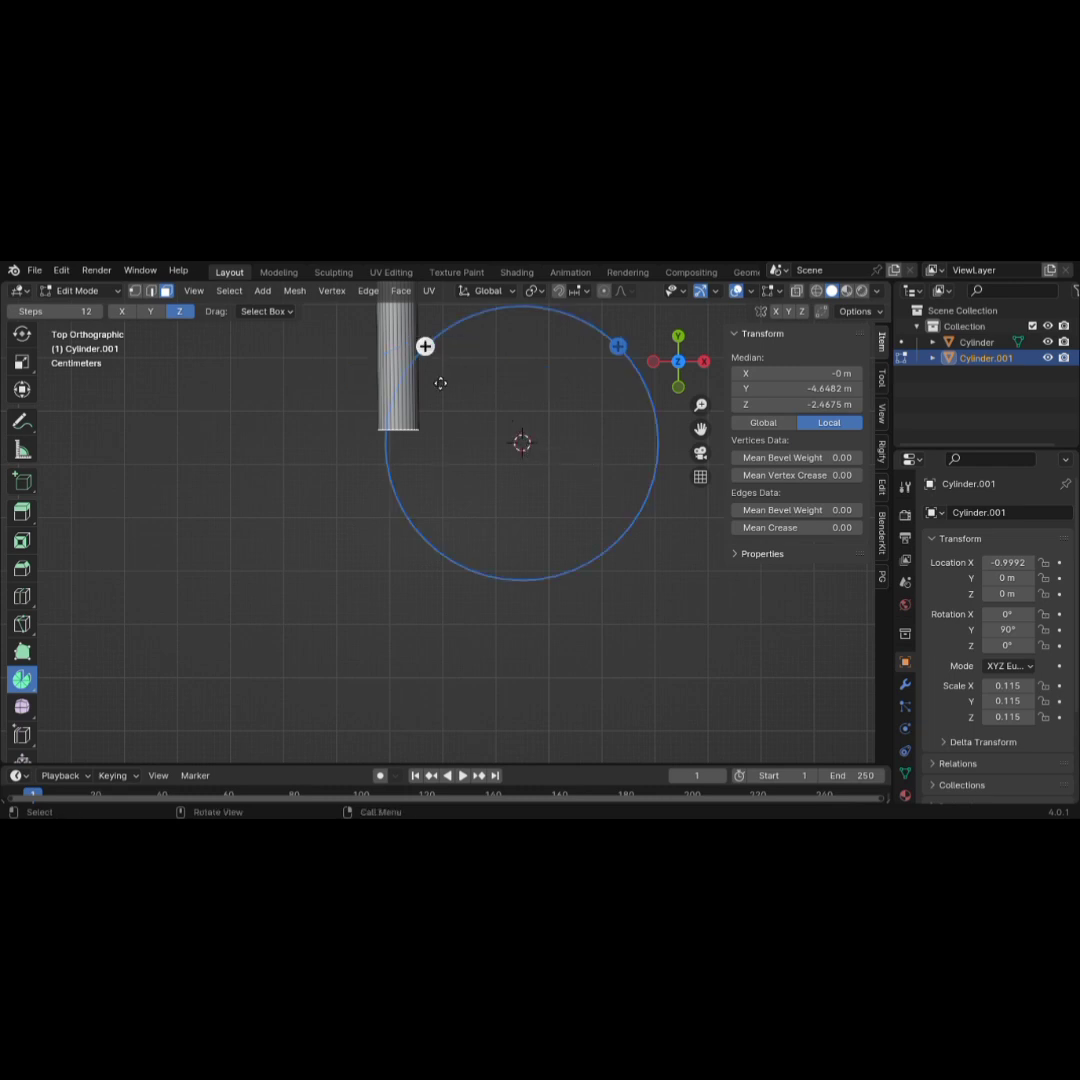
shift+right_click(460, 523)
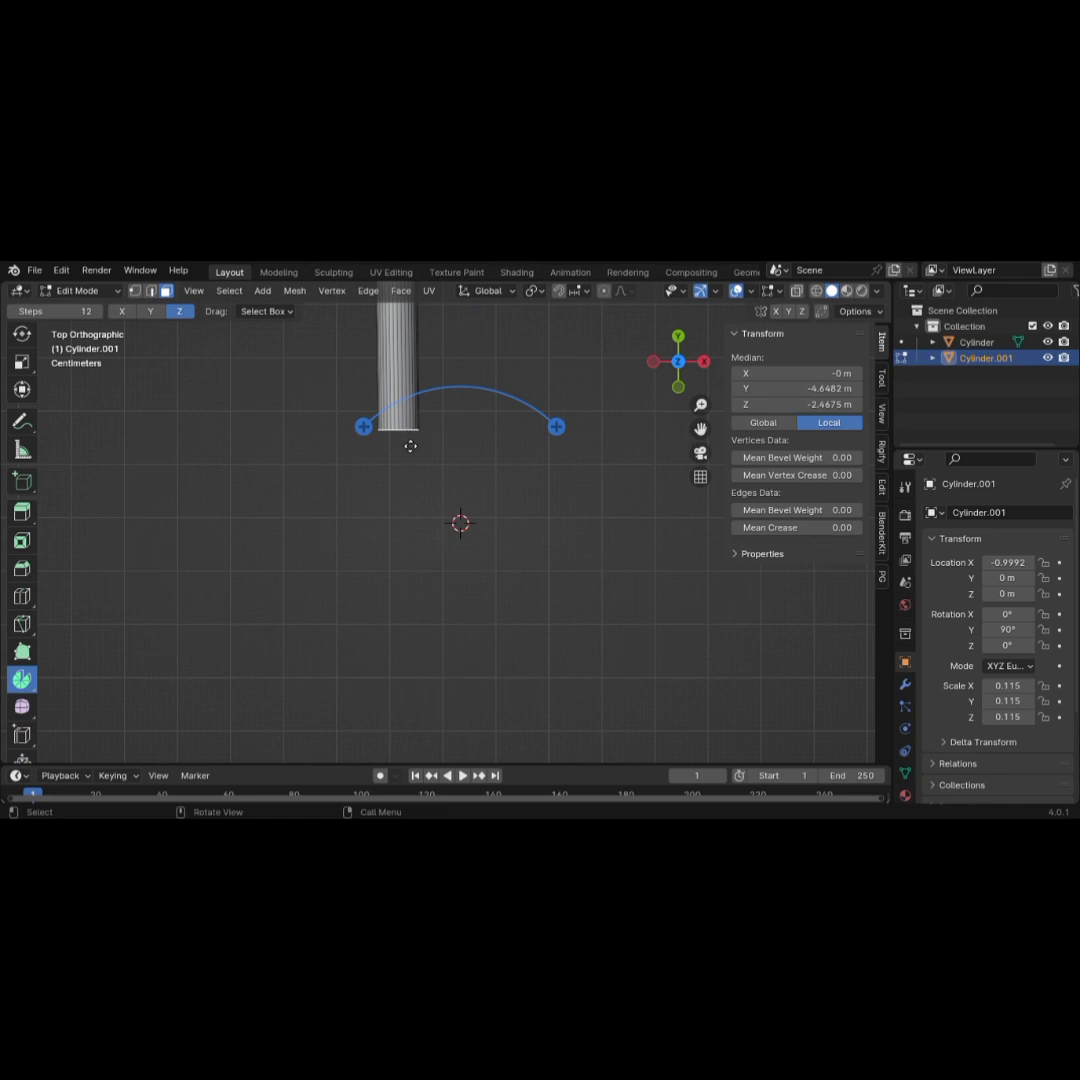
shift+right_click(419, 546)
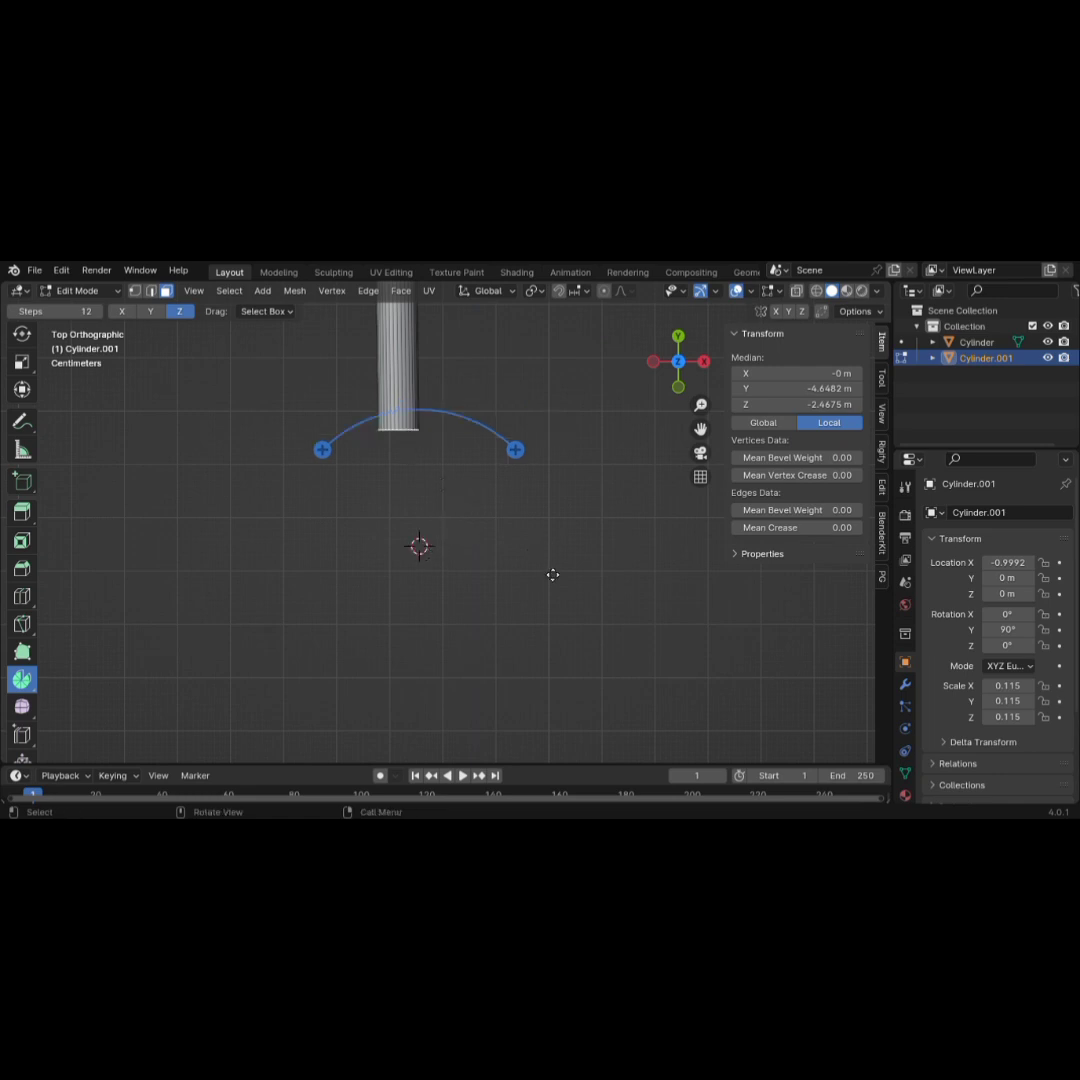
shift+right_click(559, 559)
drag(462, 463, 468, 507)
key(ctrl+z)
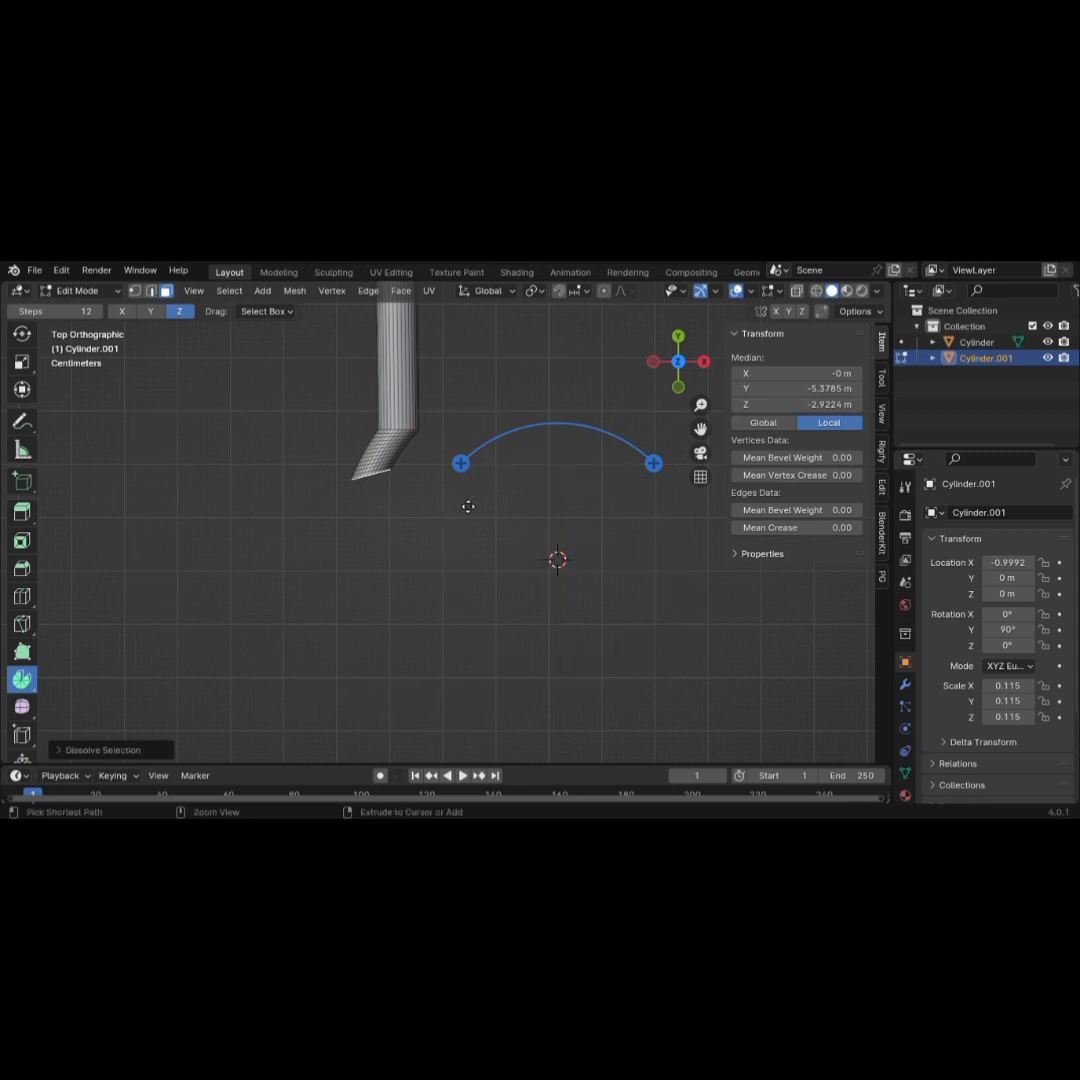
key(ctrl+z)
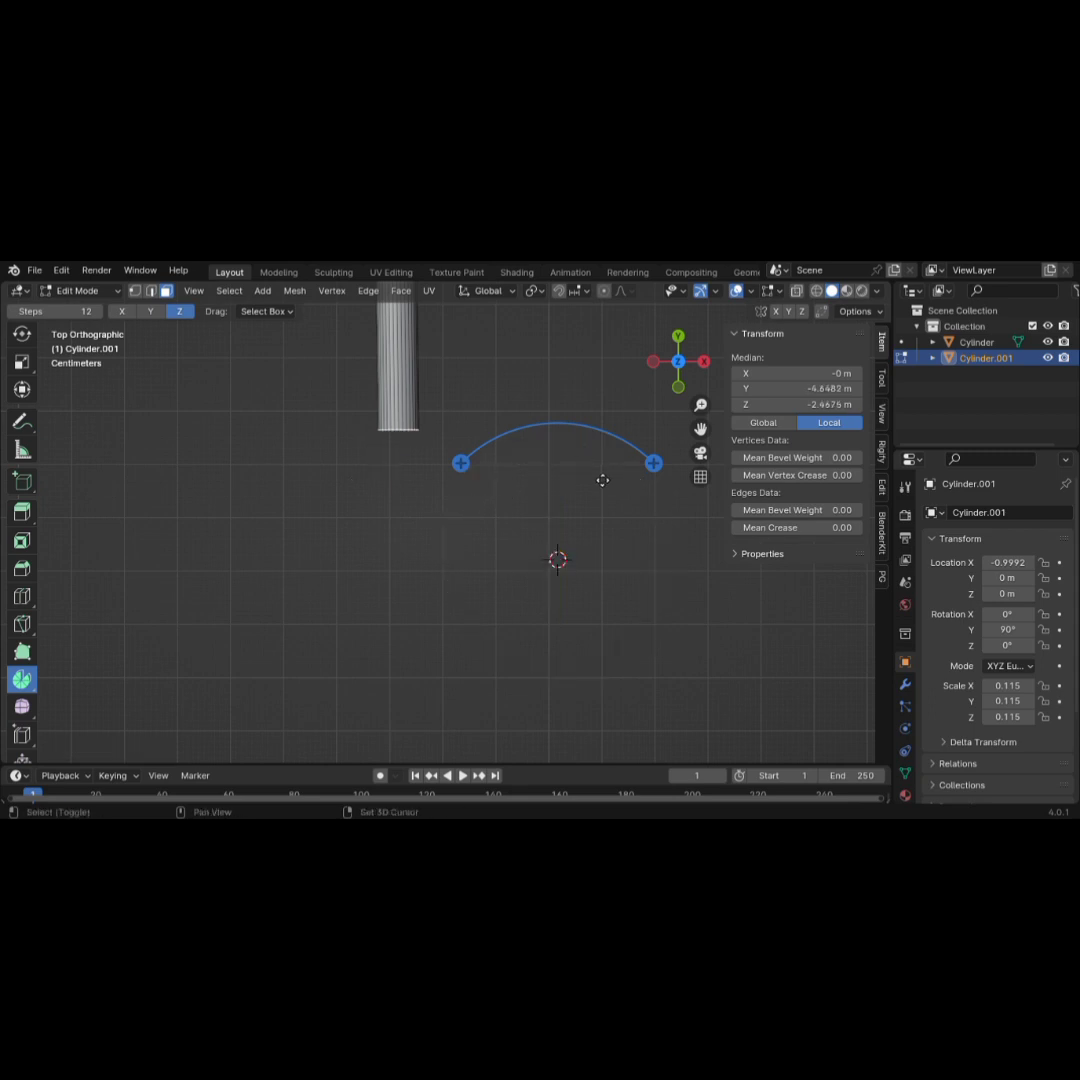
Try to spin the rod's end face around a 3D cursor moved farther away on the roller side
shift+right_click(611, 554)
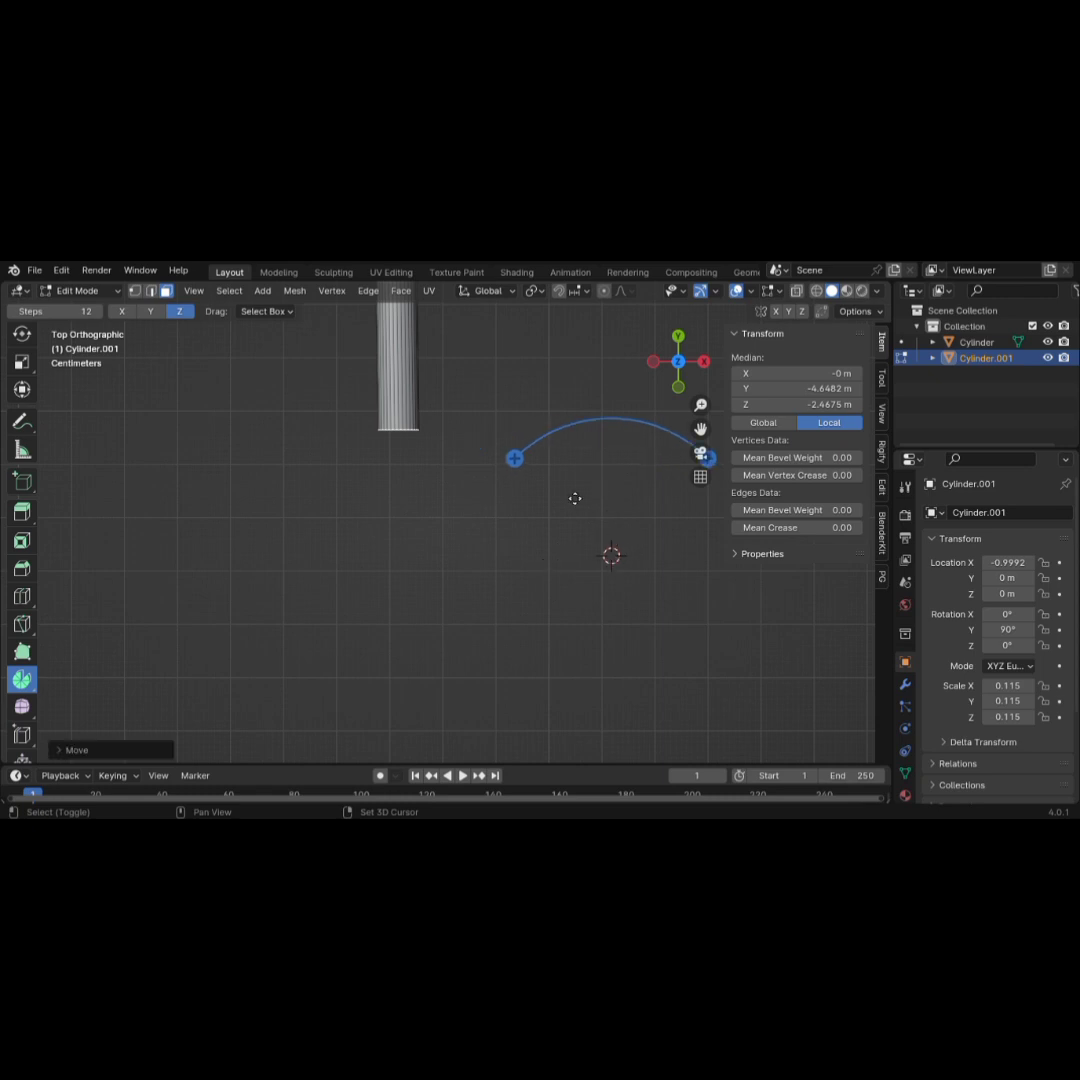
drag(513, 458, 521, 513)
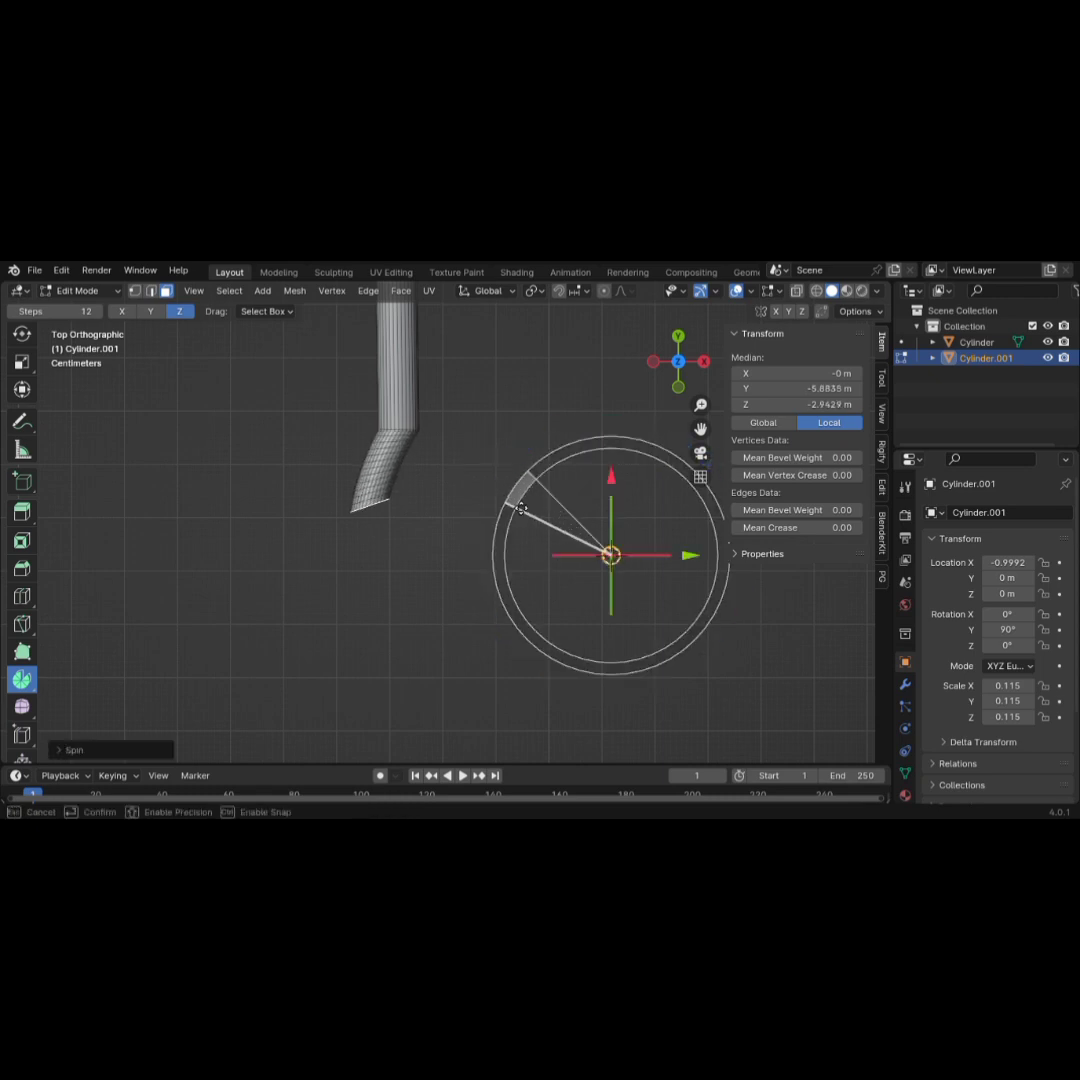
key(Escape)
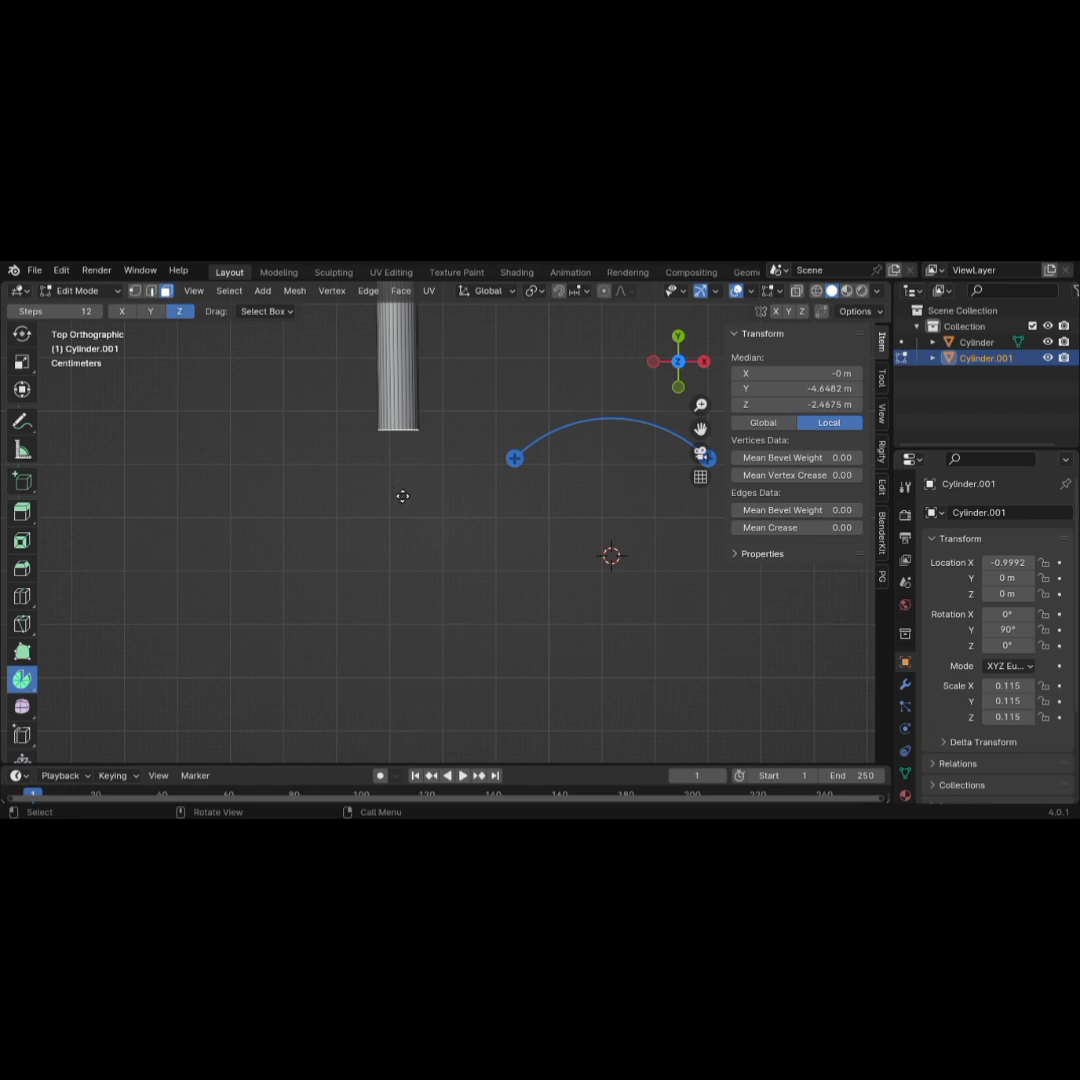
Try to spin the rod's end face through a small angle around a 3D cursor placed closer to the rod
shift+right_click(477, 481)
scroll(480, 481, up, 6)
scroll(479, 479, down, 5)
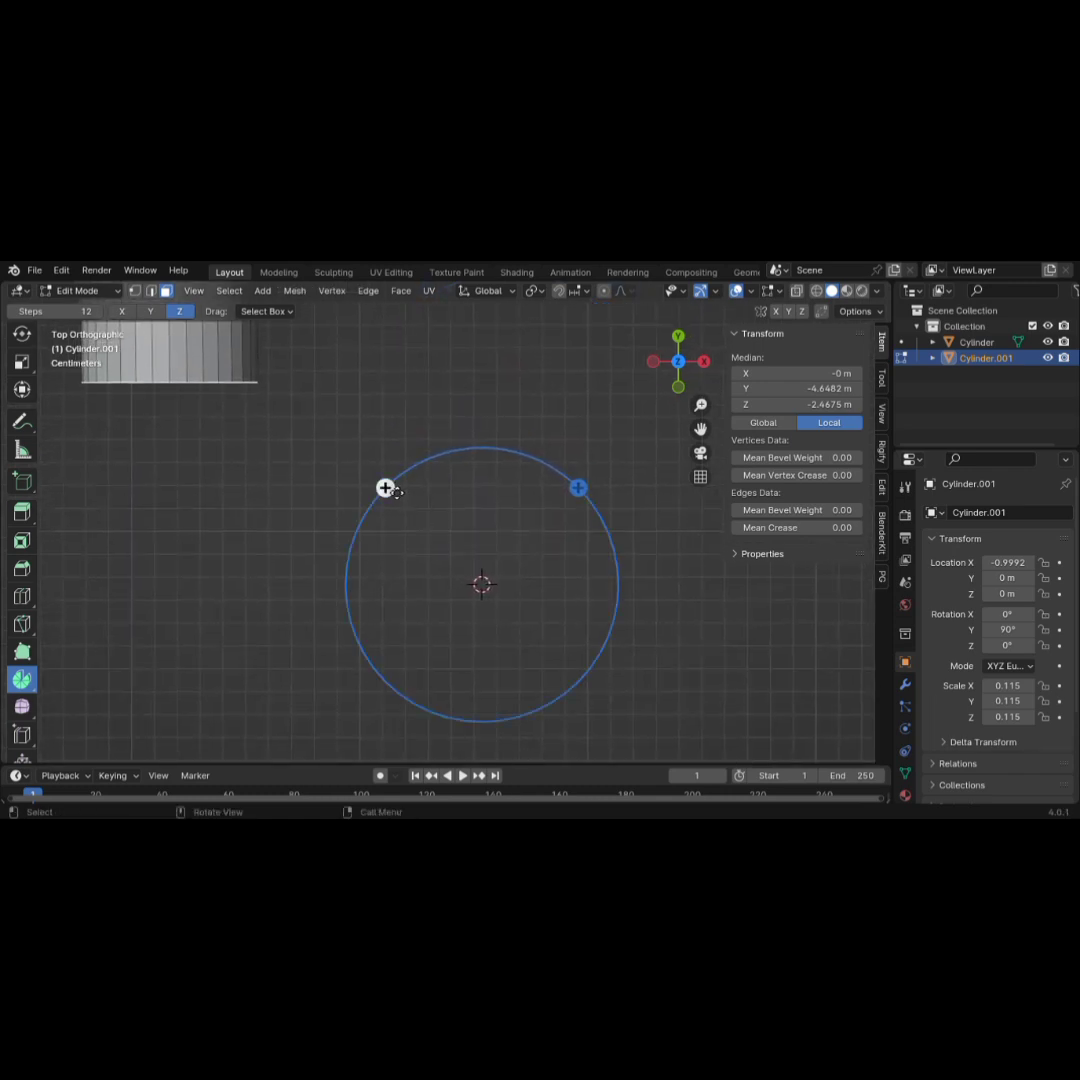
drag(386, 487, 393, 530)
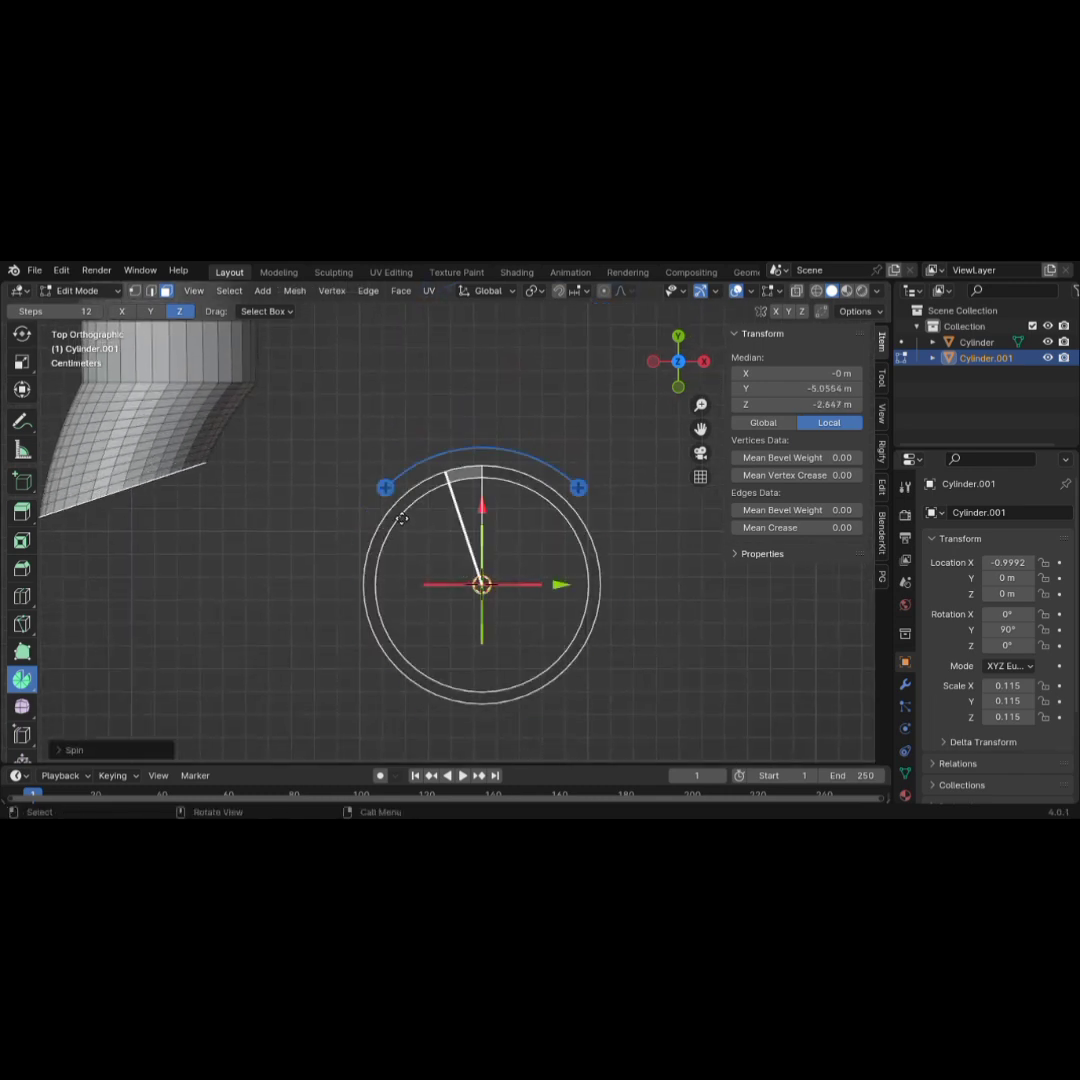
key(ctrl+z)
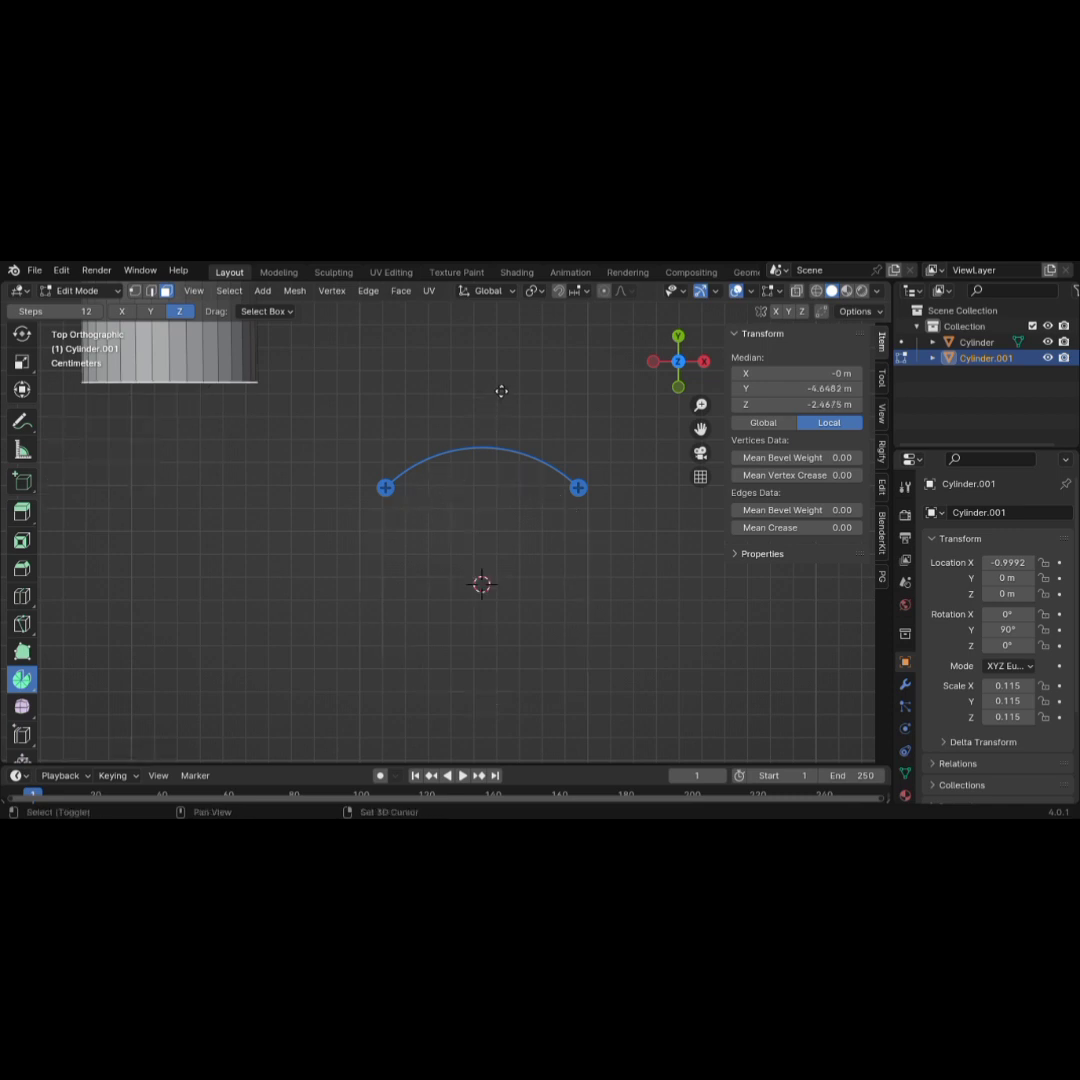
Place the 3D cursor on the roller side of the rod's end and spin its end face into a bend toward that side
shift+right_click(494, 385)
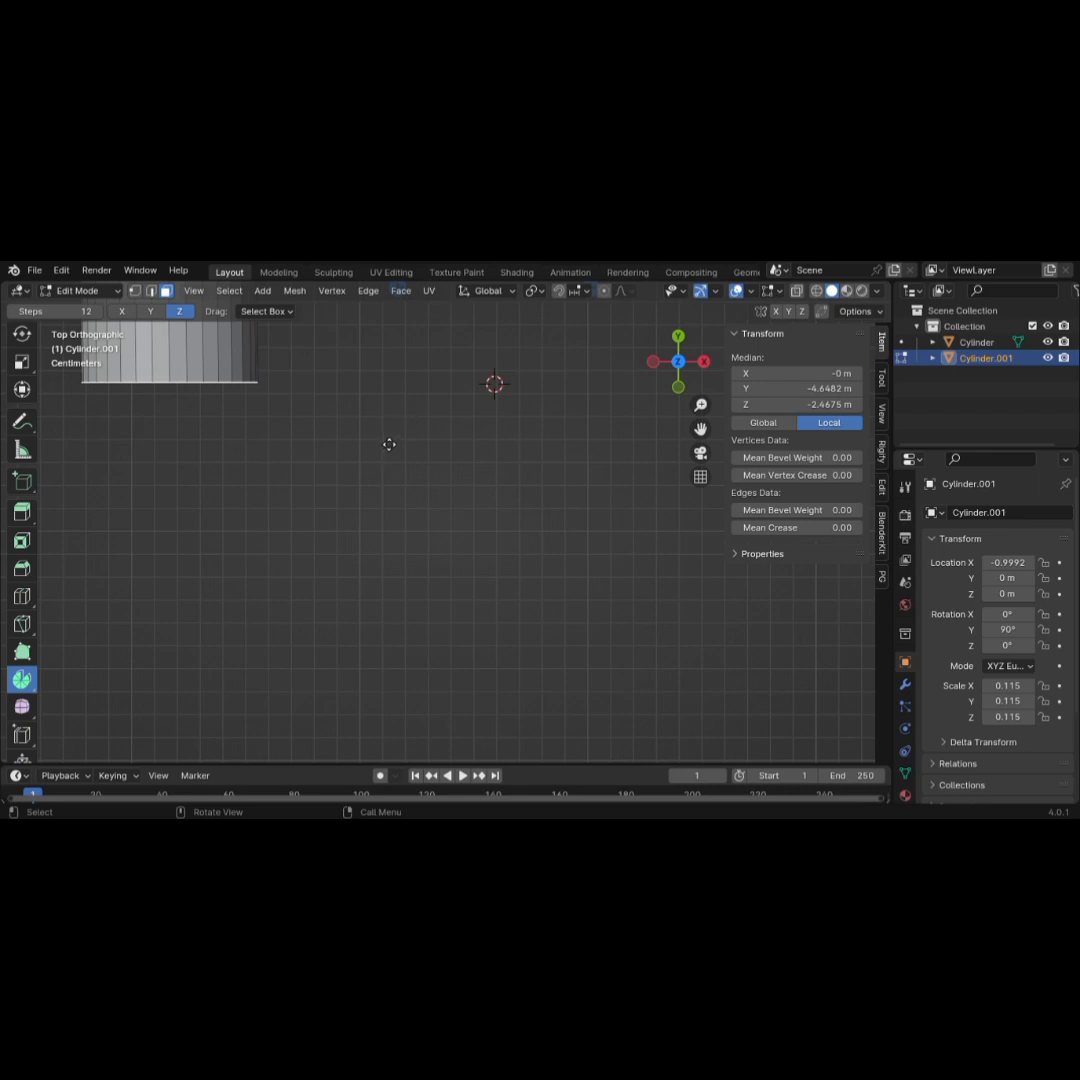
scroll(405, 435, down, 3)
drag(404, 358, 362, 501)
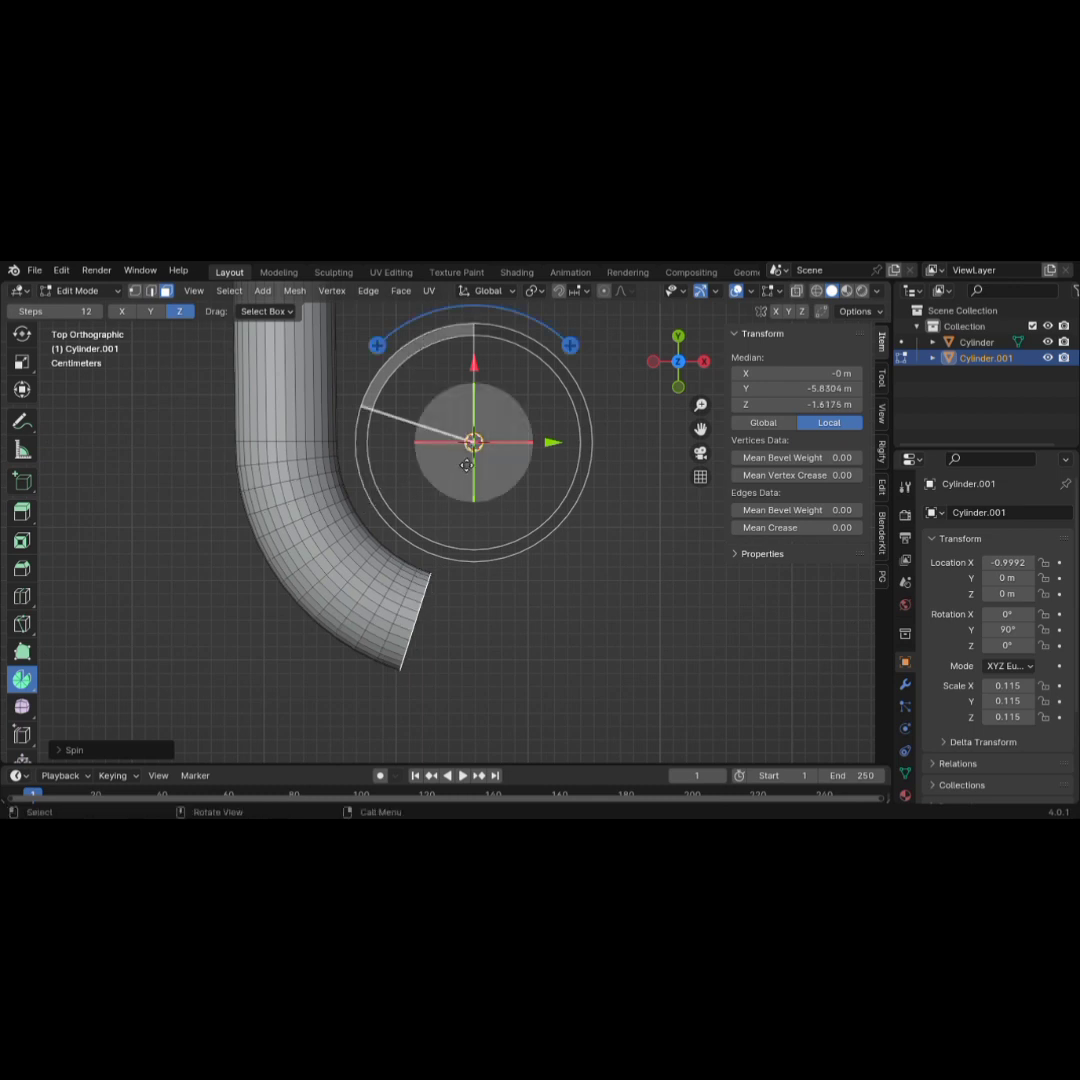
Extrude the rod's bent end face about 0.99 m along its normal, forming a slanted straight section under the roller
scroll(578, 570, down, 10)
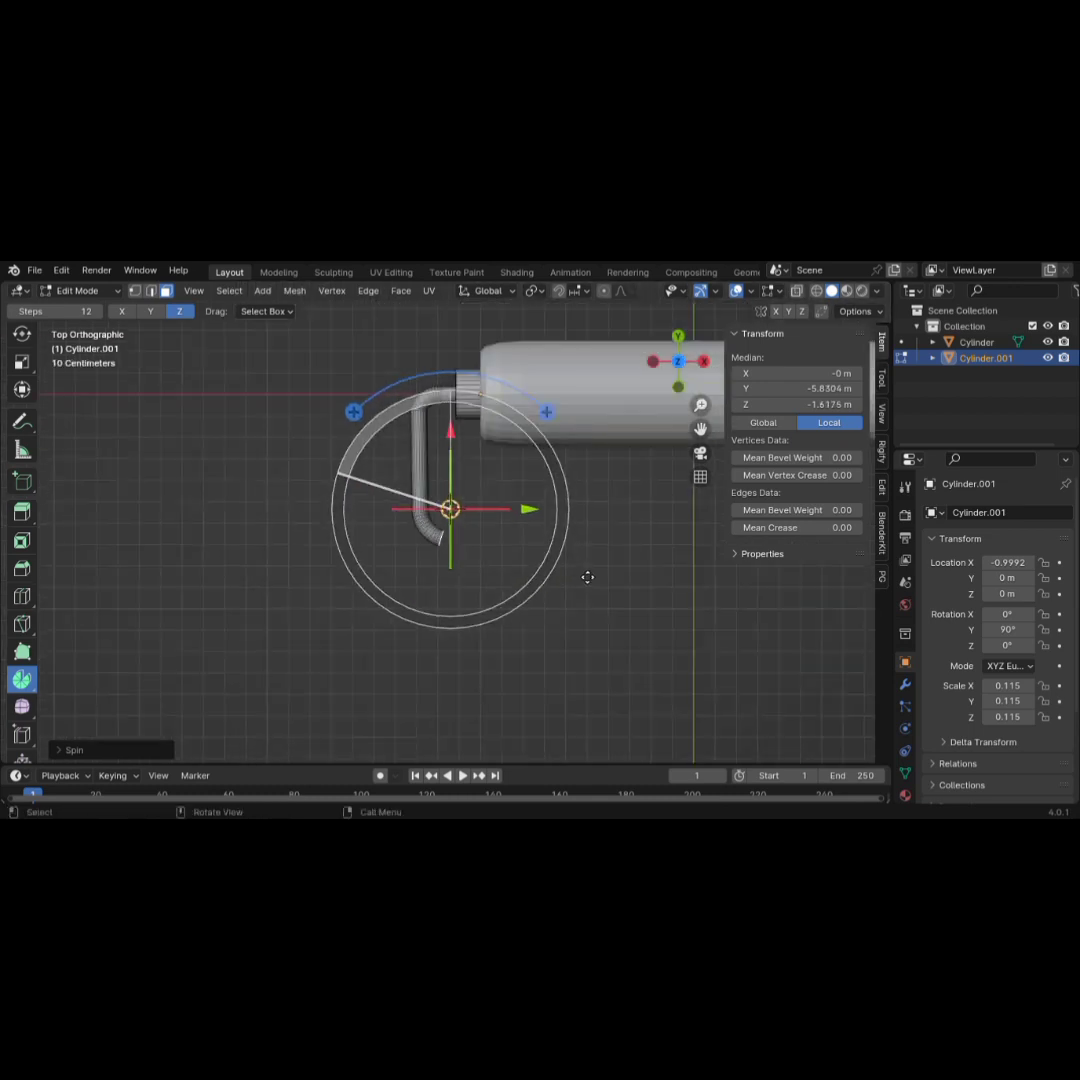
shift+middle_drag(561, 530, 500, 381)
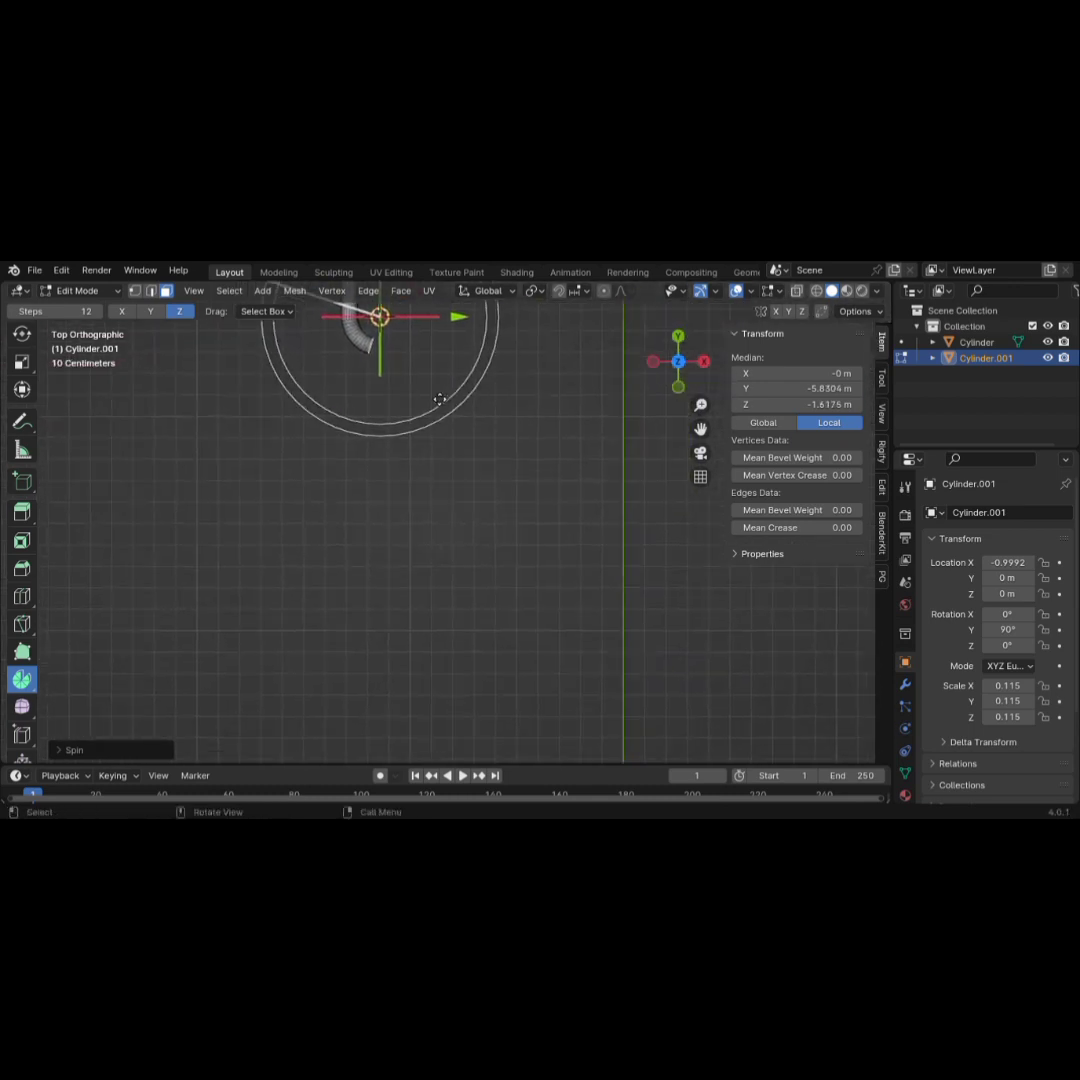
key(g)
key(z)
key(z)
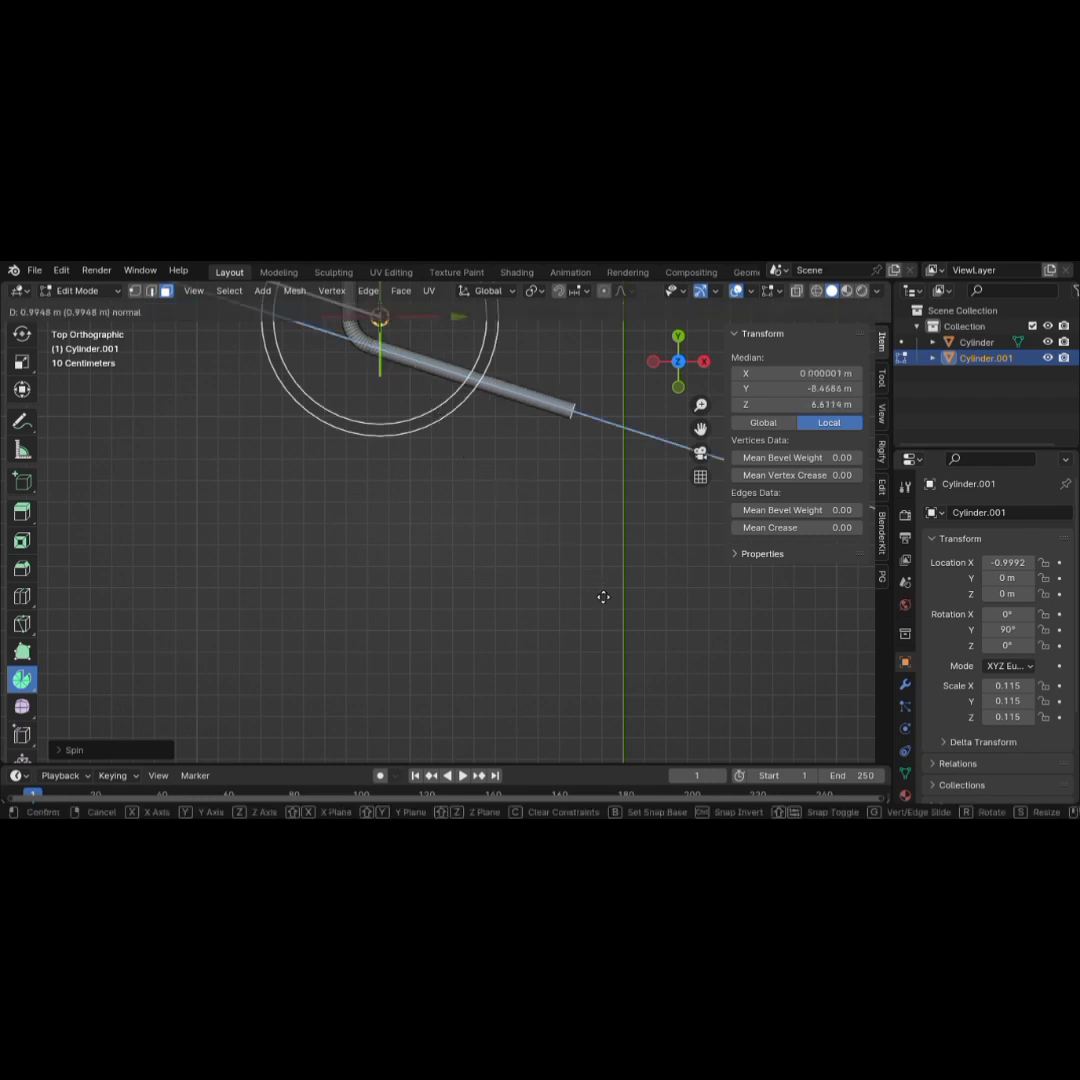
click(603, 597)
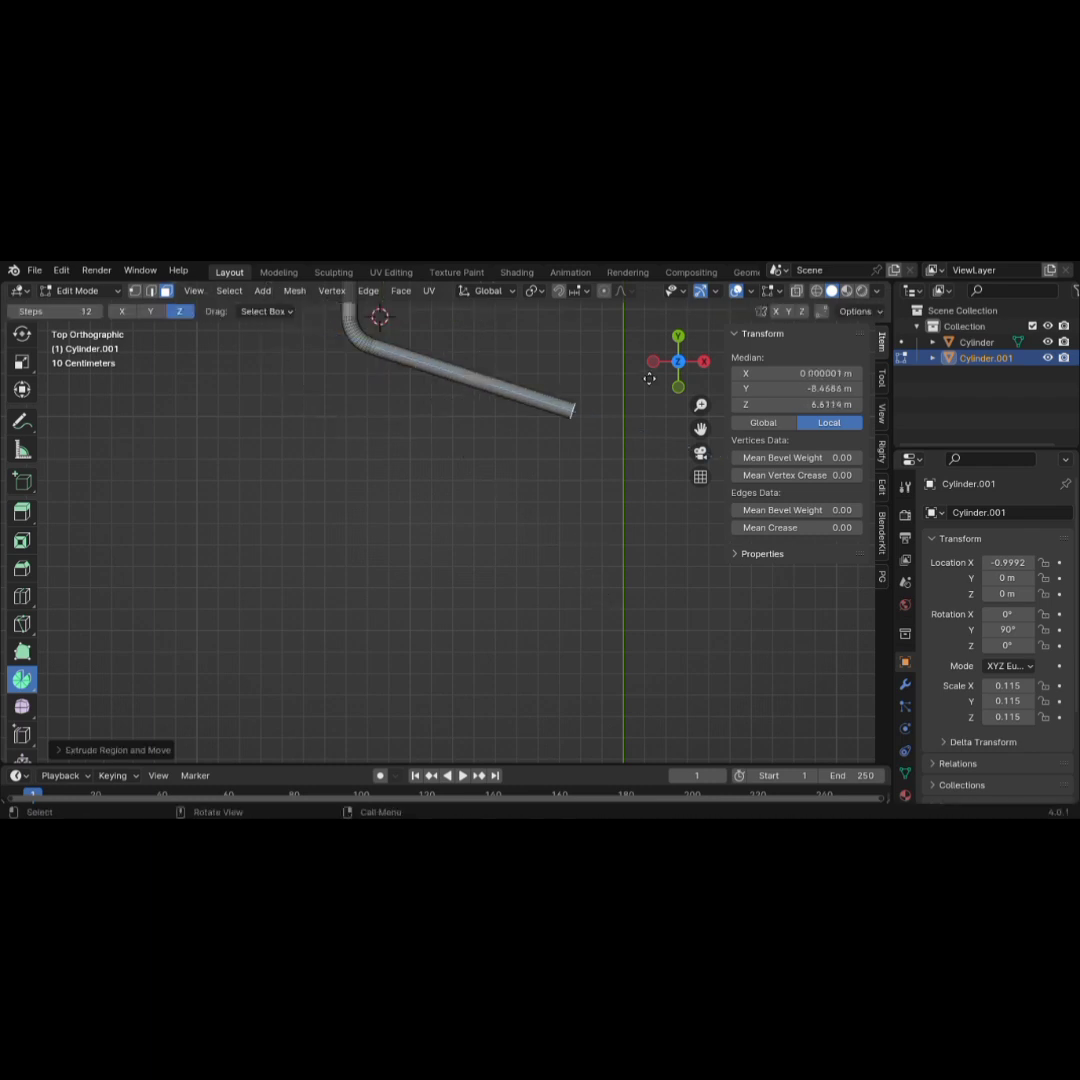
Place the 3D cursor just below the slanted section's end and spin the end face into a bend pointing away from the roller
shift+right_click(587, 442)
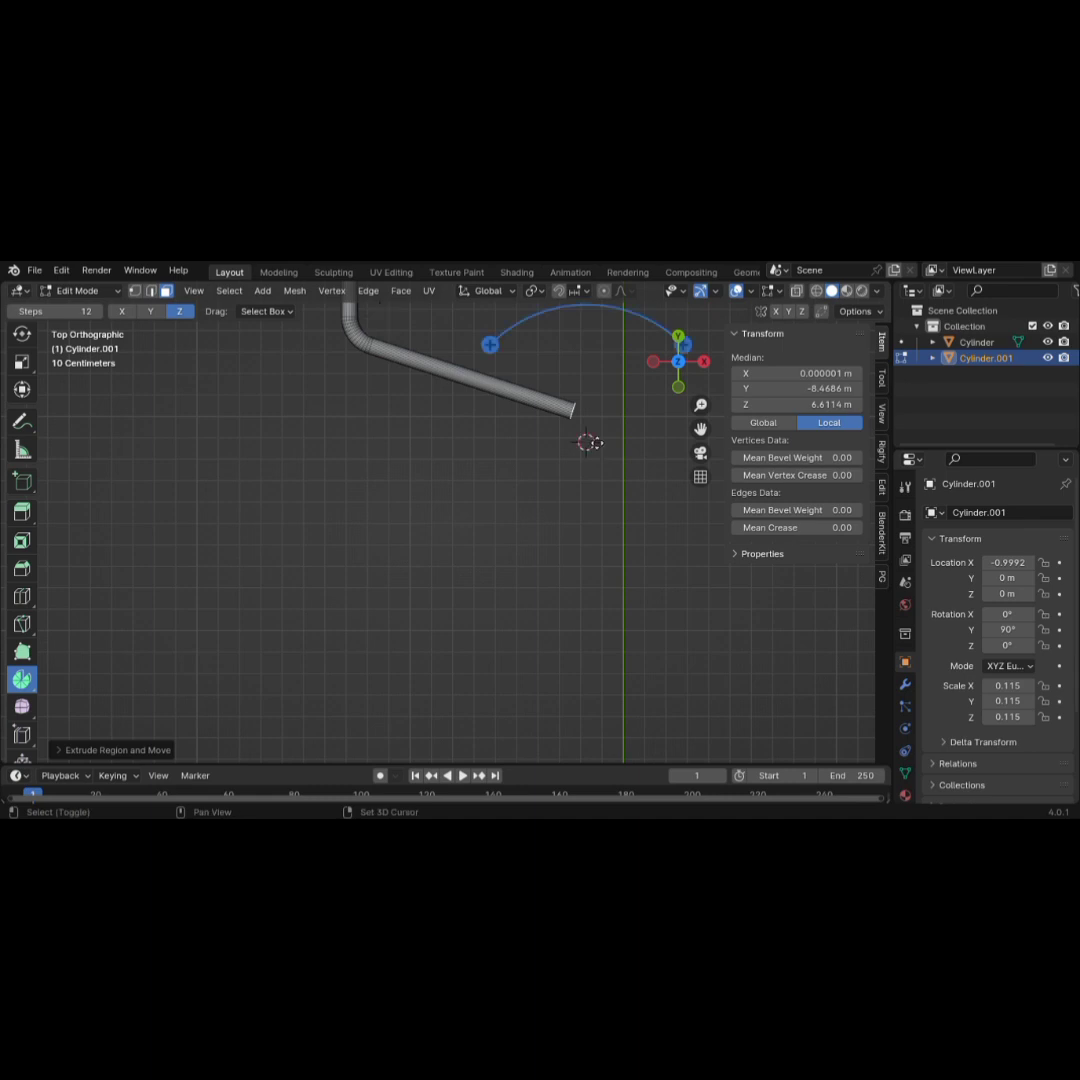
scroll(605, 421, up, 5)
scroll(625, 421, down, 5)
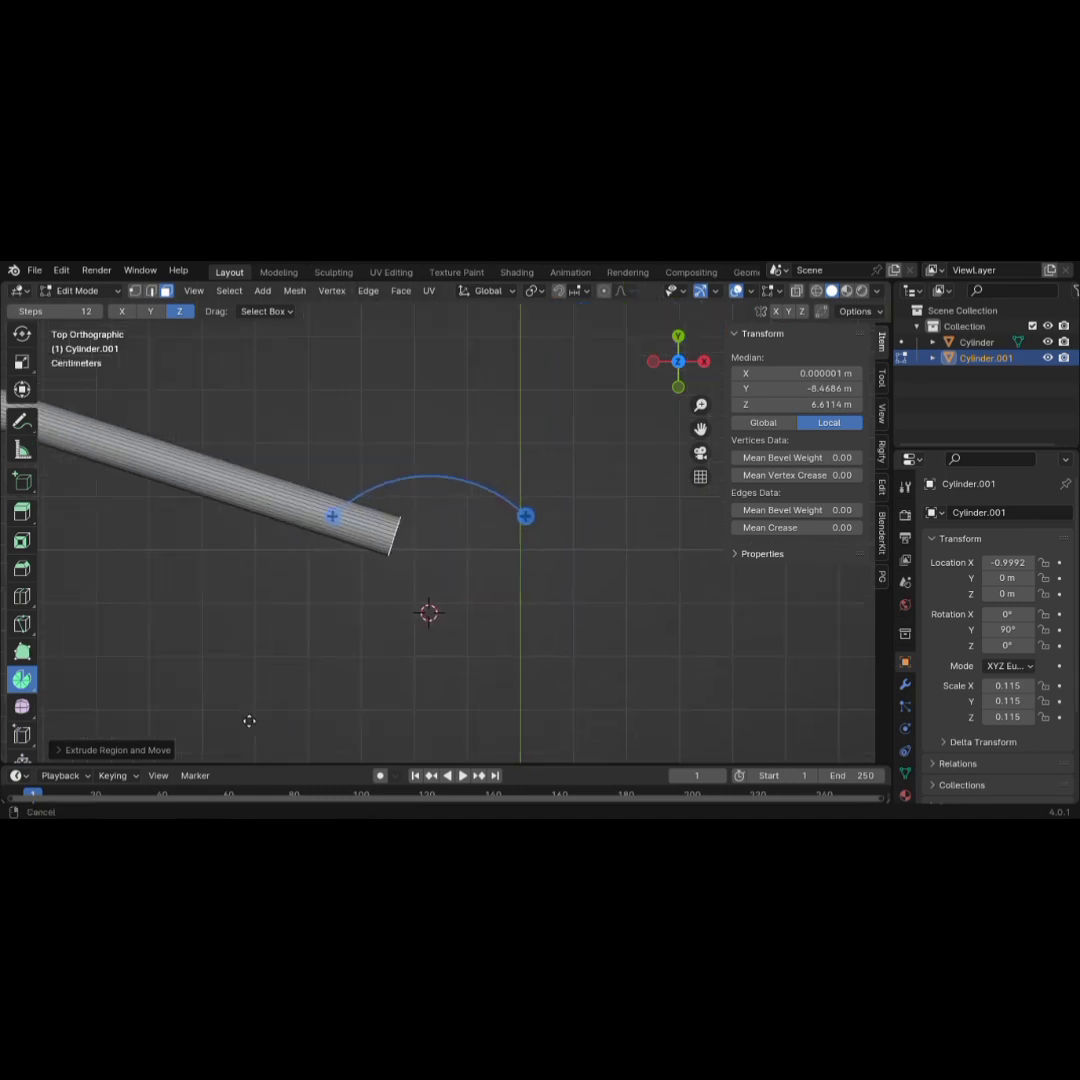
shift+right_click(397, 605)
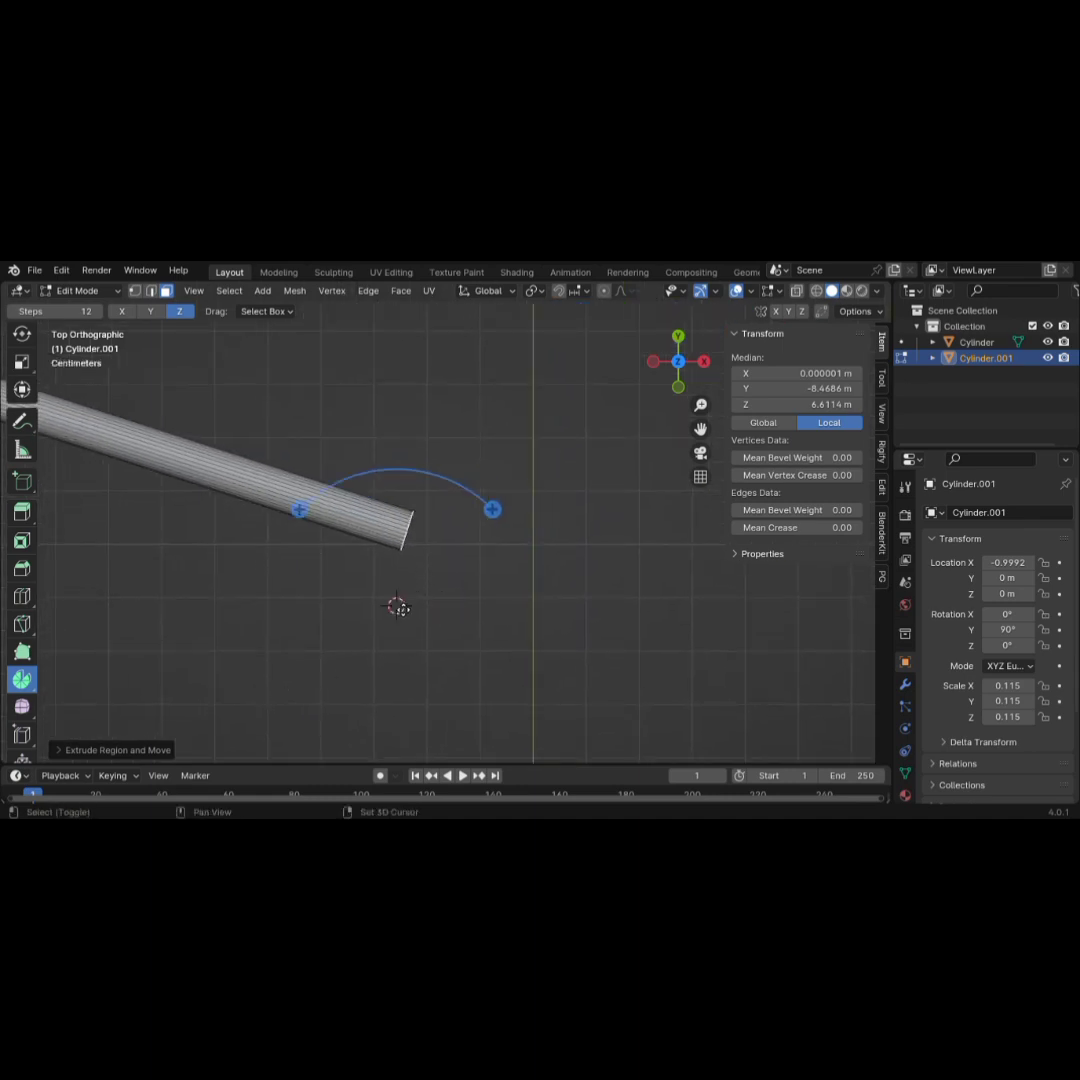
scroll(440, 585, up, 2)
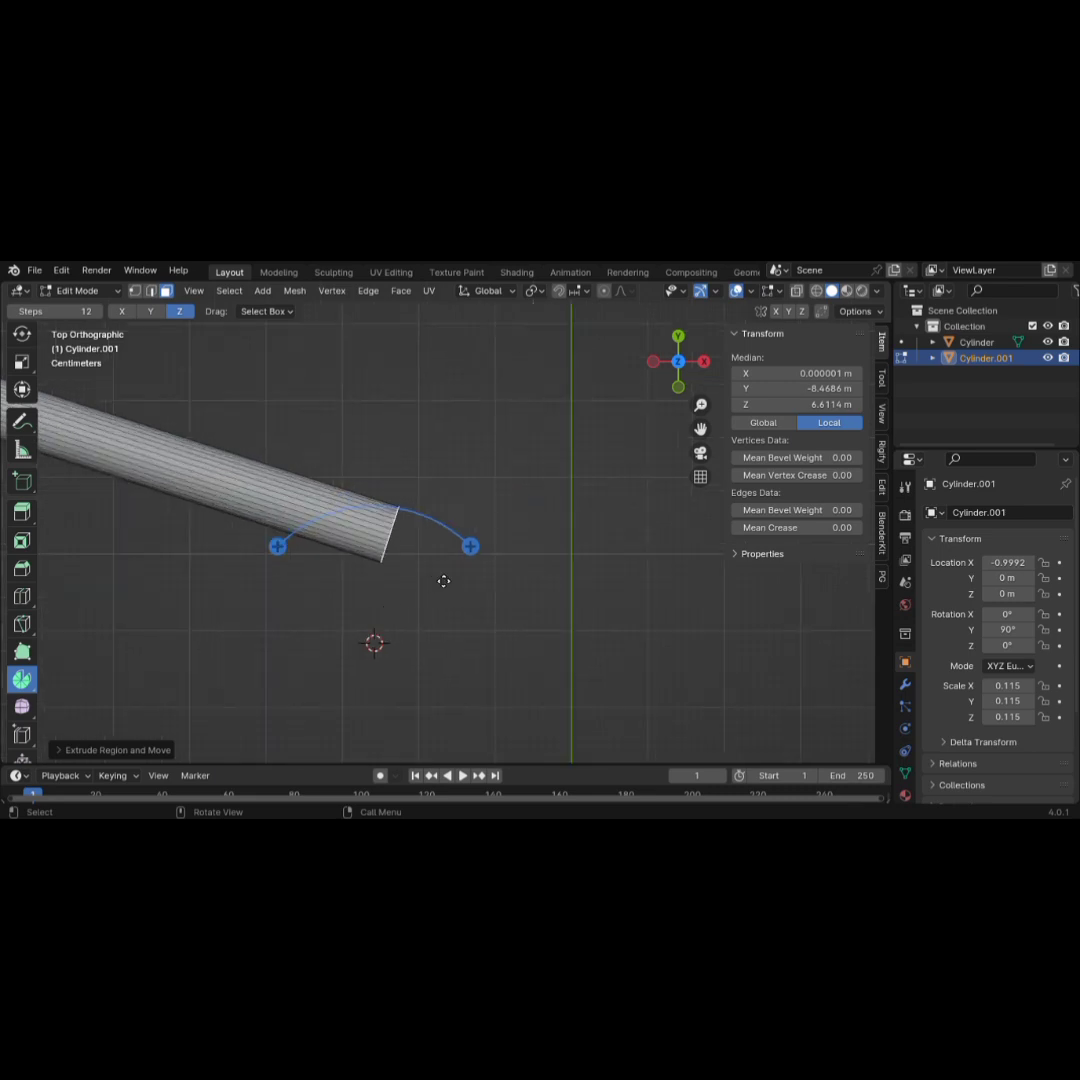
drag(470, 545, 487, 600)
mouse_move(491, 692)
mouse_down()
mouse_move(482, 716)
mouse_move(500, 691)
mouse_up()
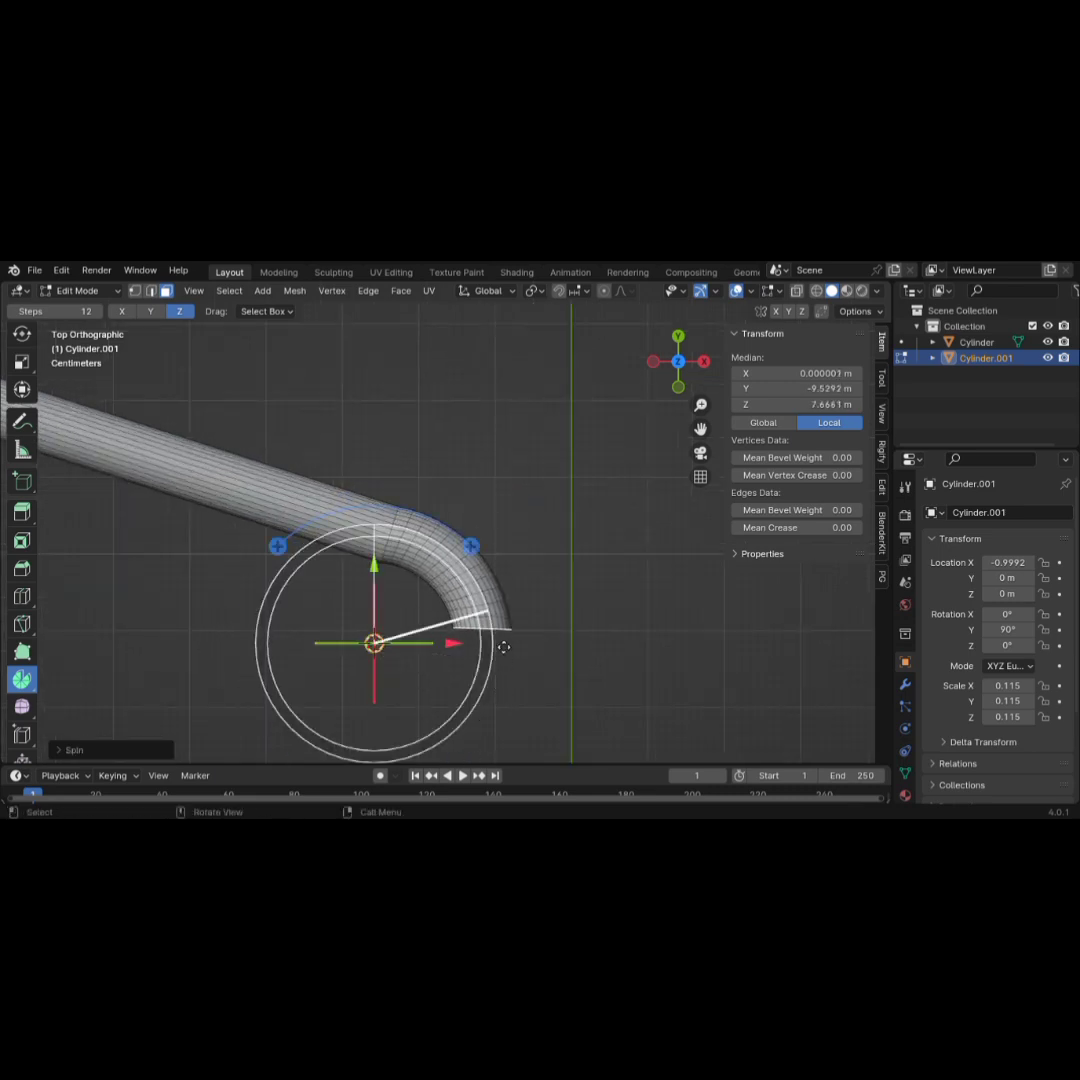
Extrude the rod's end face along its normal into a straight handle section leading away from the roller
scroll(550, 587, down, 4)
shift+middle_drag(540, 541, 492, 506)
key(e)
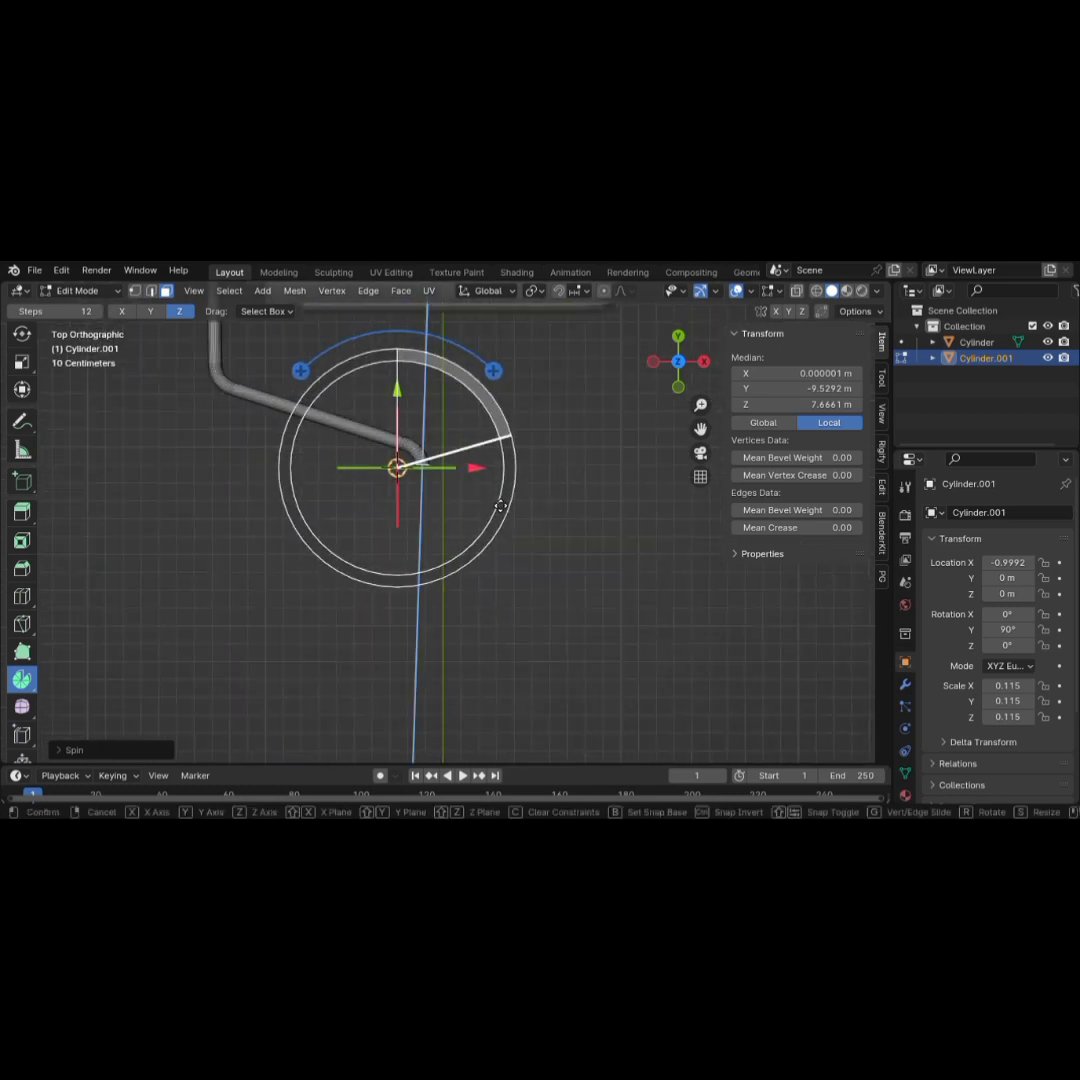
click(549, 286)
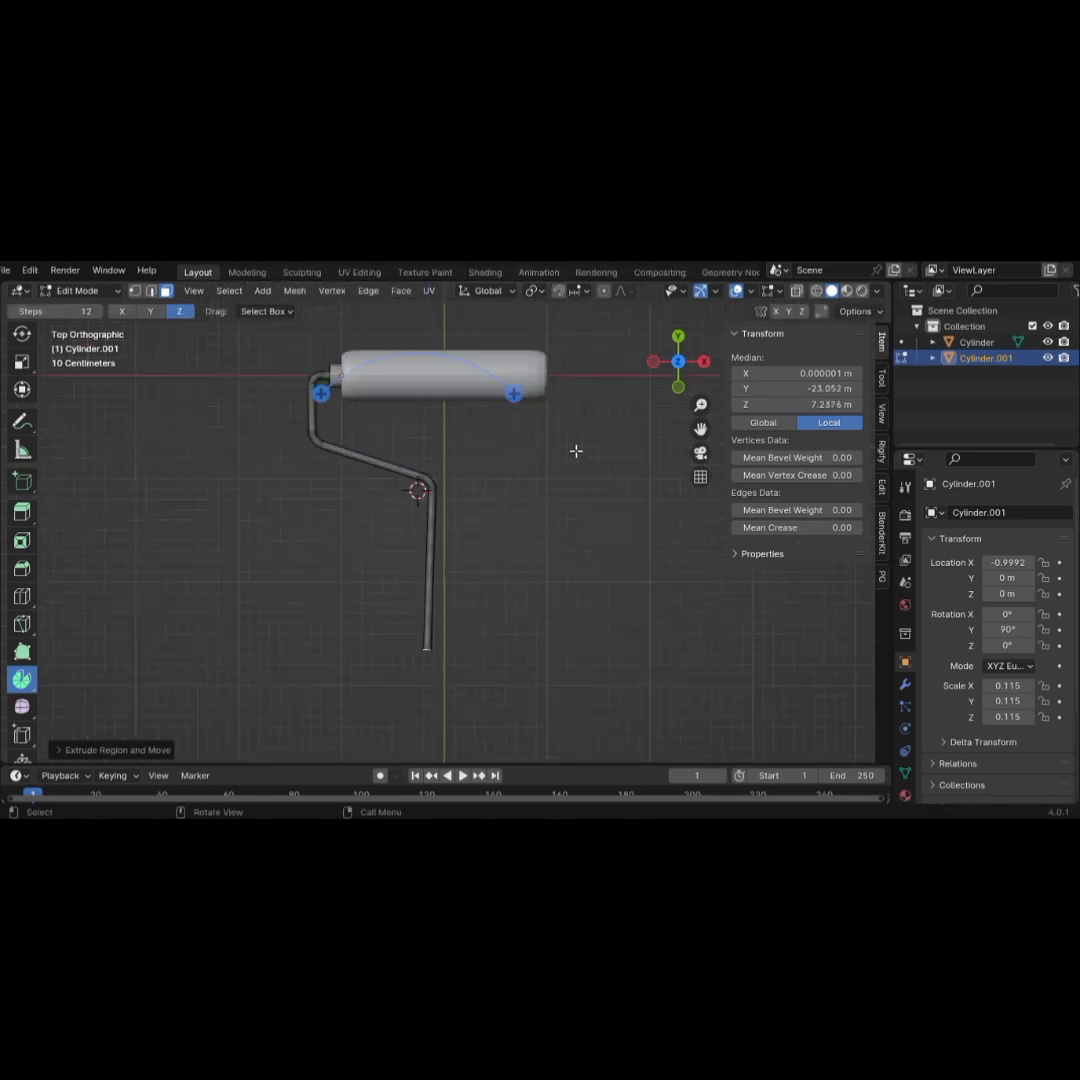
Try to extrude the handle section's end face farther away from the roller, and undo the extrusion
scroll(576, 451, down, 5)
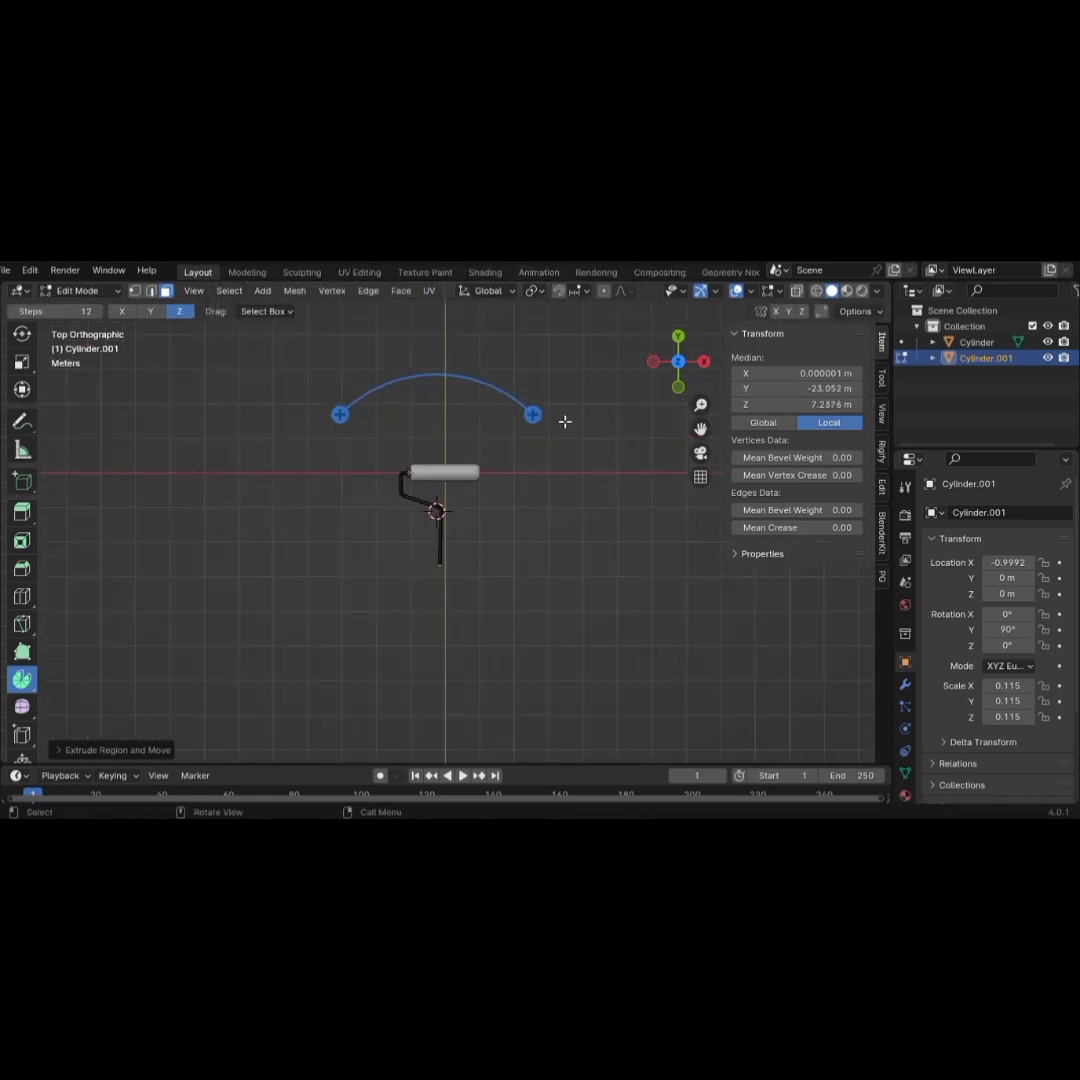
key(e)
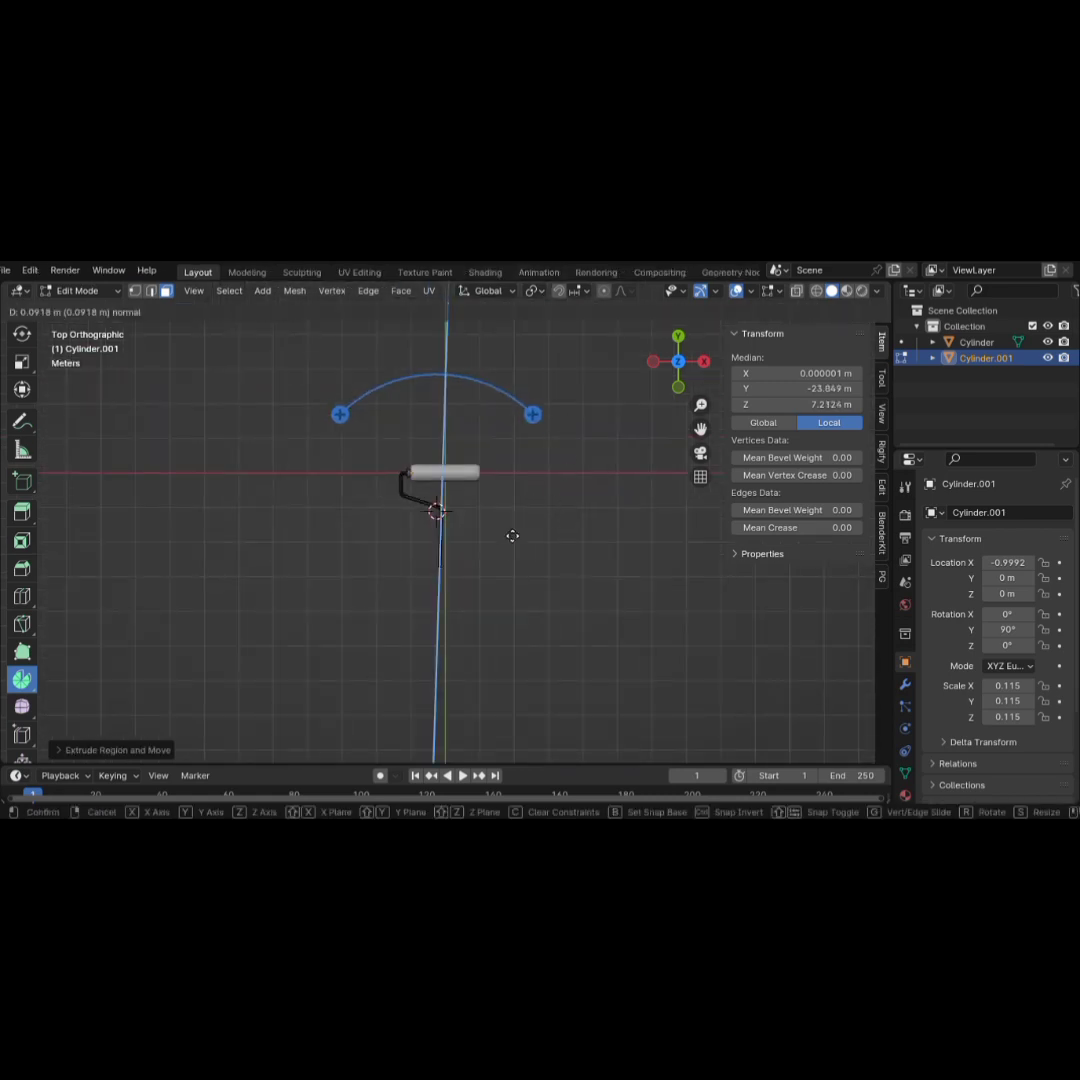
click(510, 623)
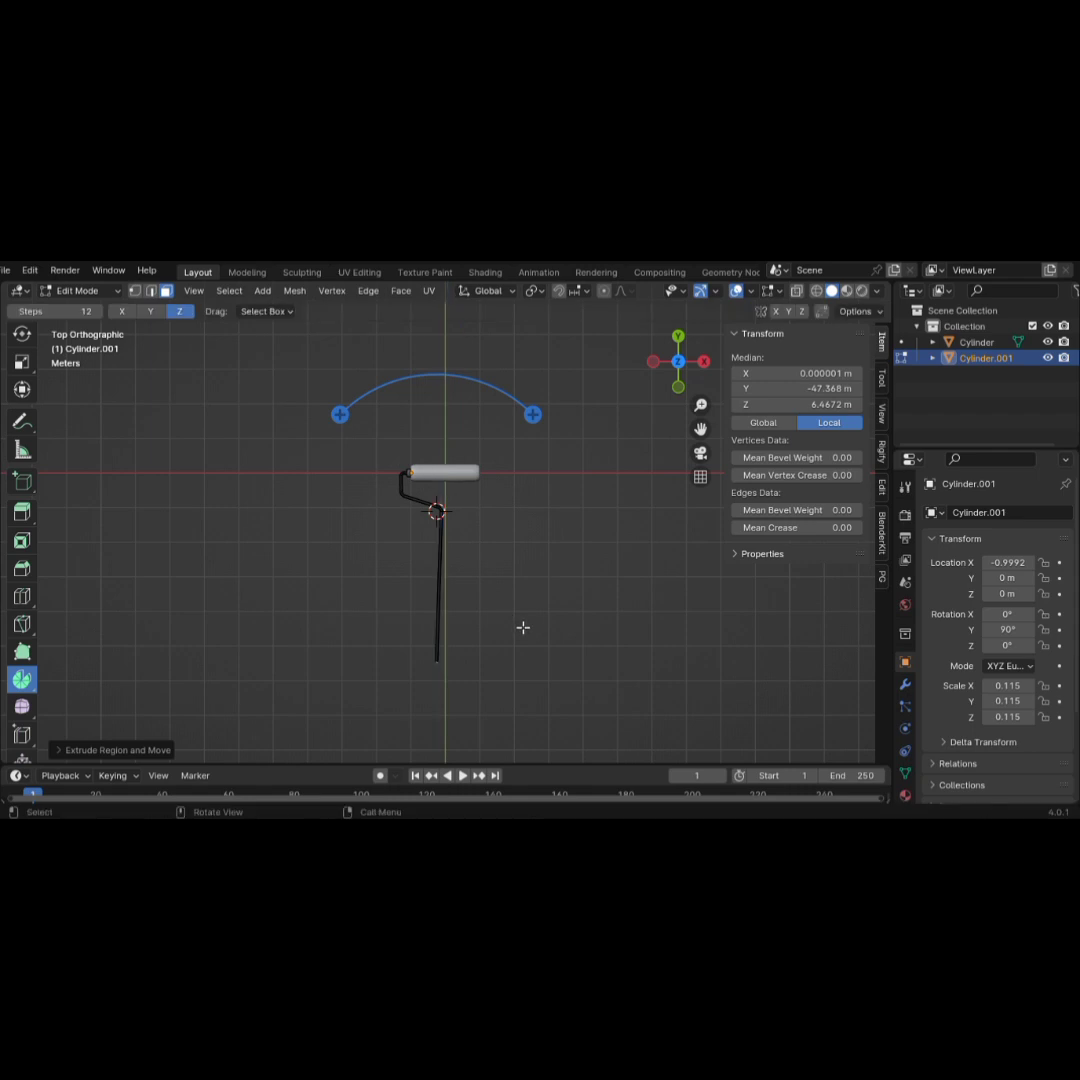
key(ctrl+z)
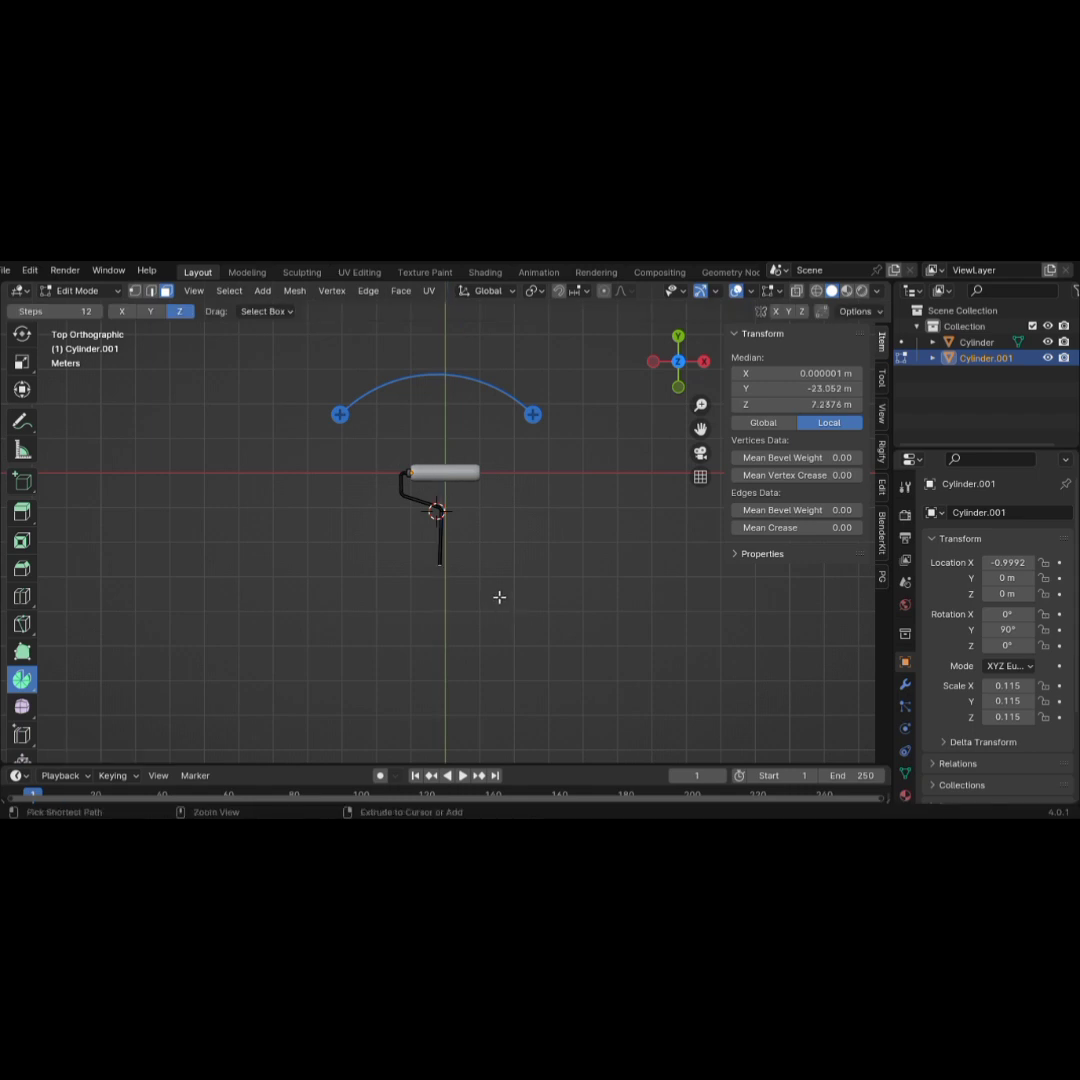
Shift the handle section's end face slightly toward the roller's centreline, extrude it into a much longer shaft, and return to Object Mode
key(g)
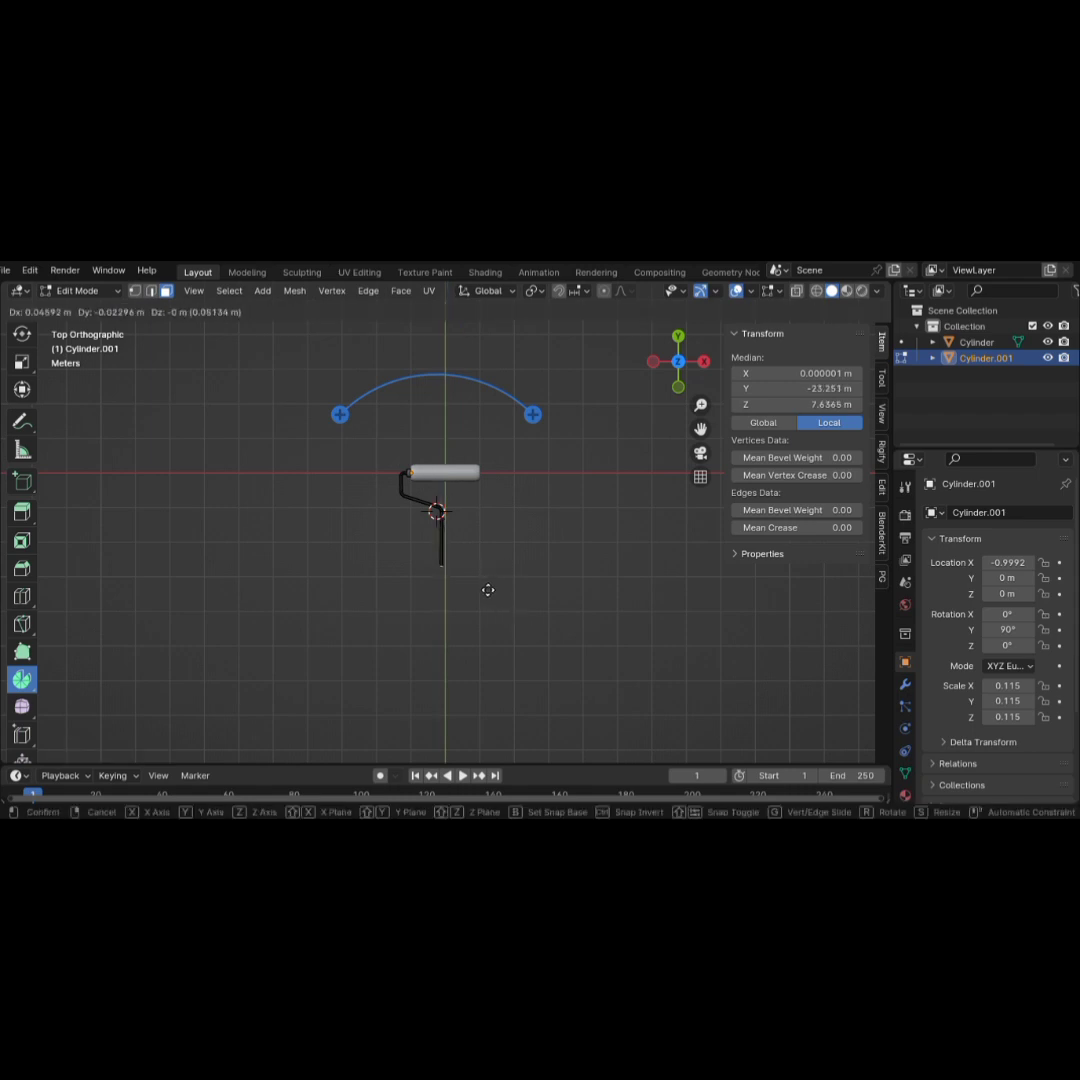
click(488, 589)
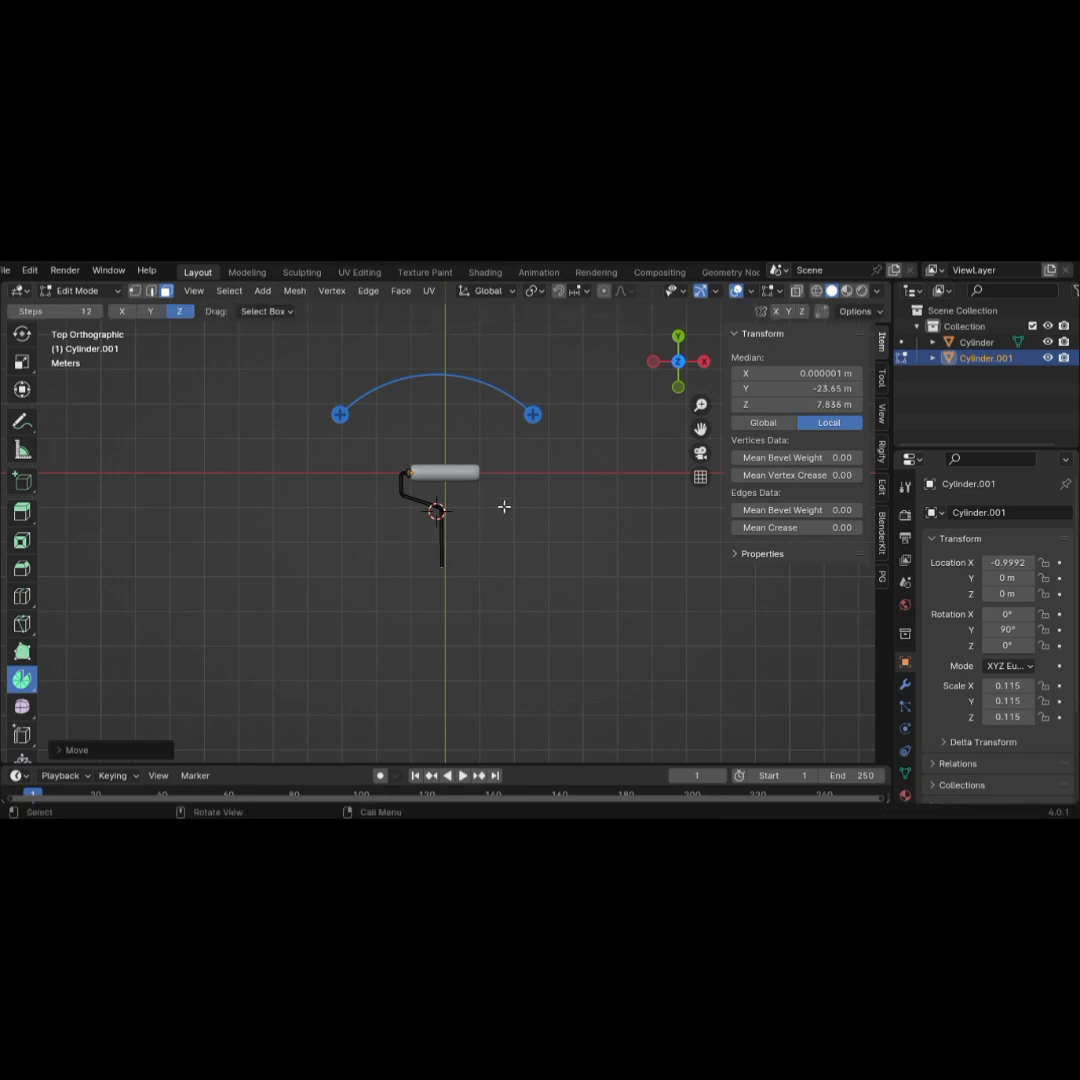
key(e)
click(542, 624)
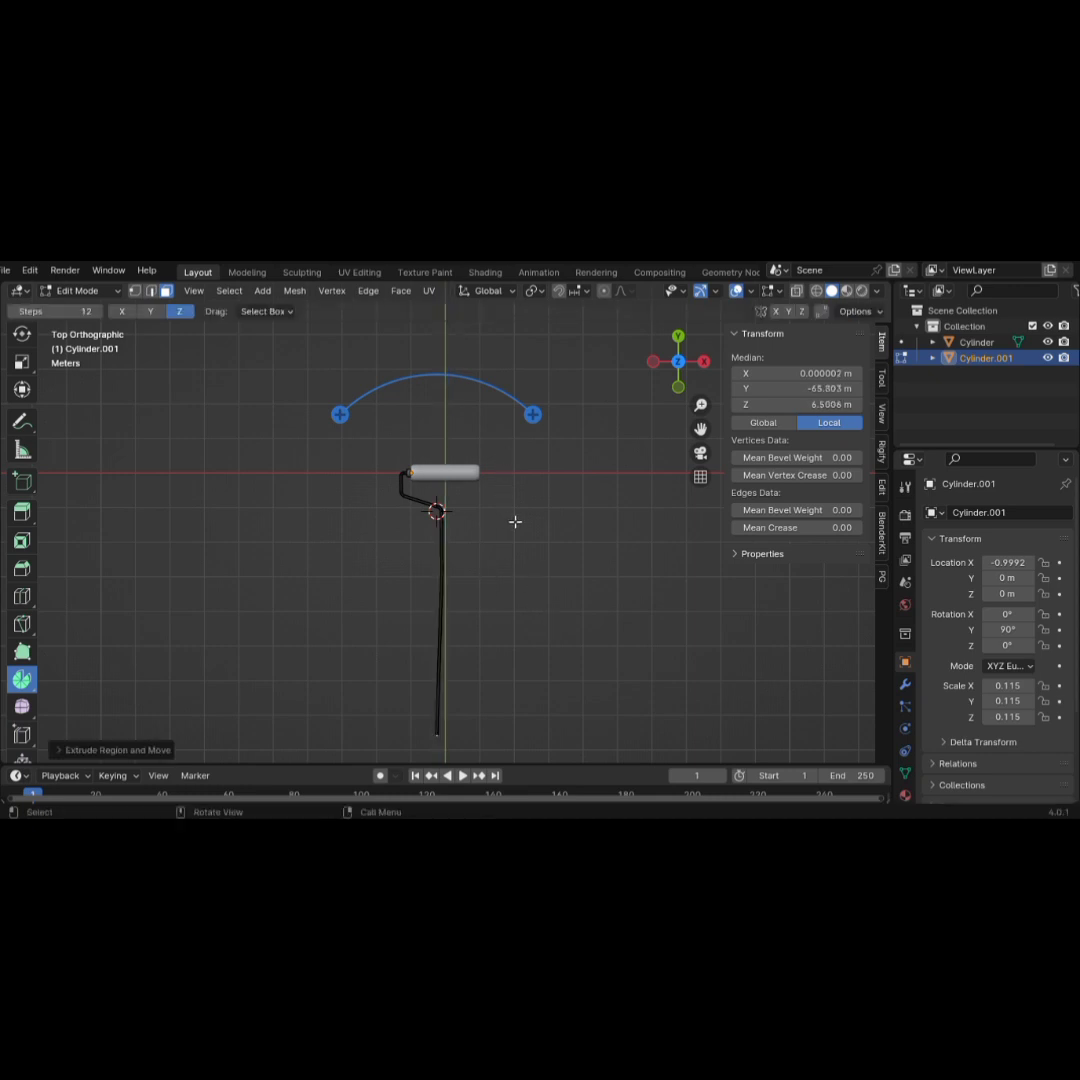
key(Tab)
scroll(508, 545, up, 6)
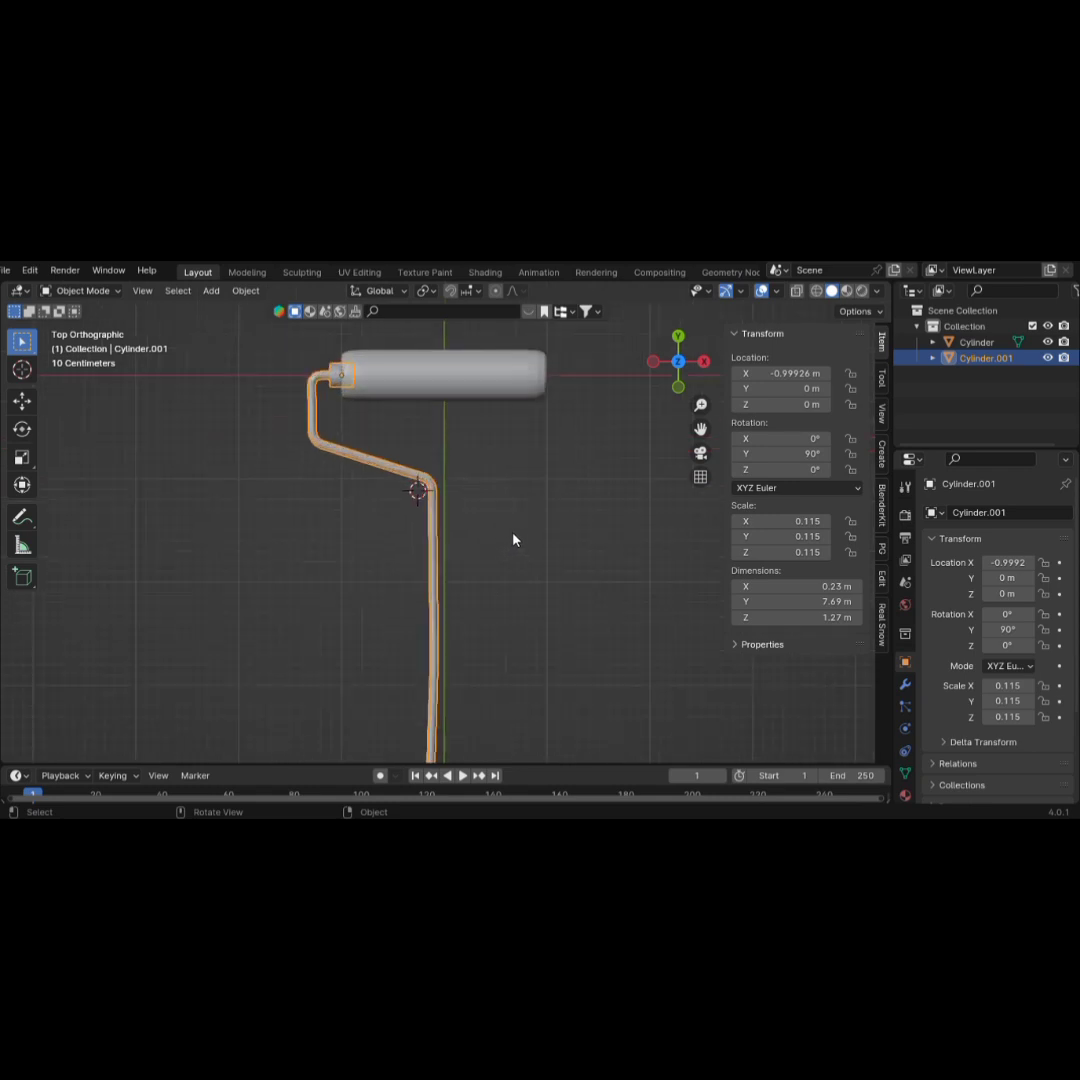
click(514, 547)
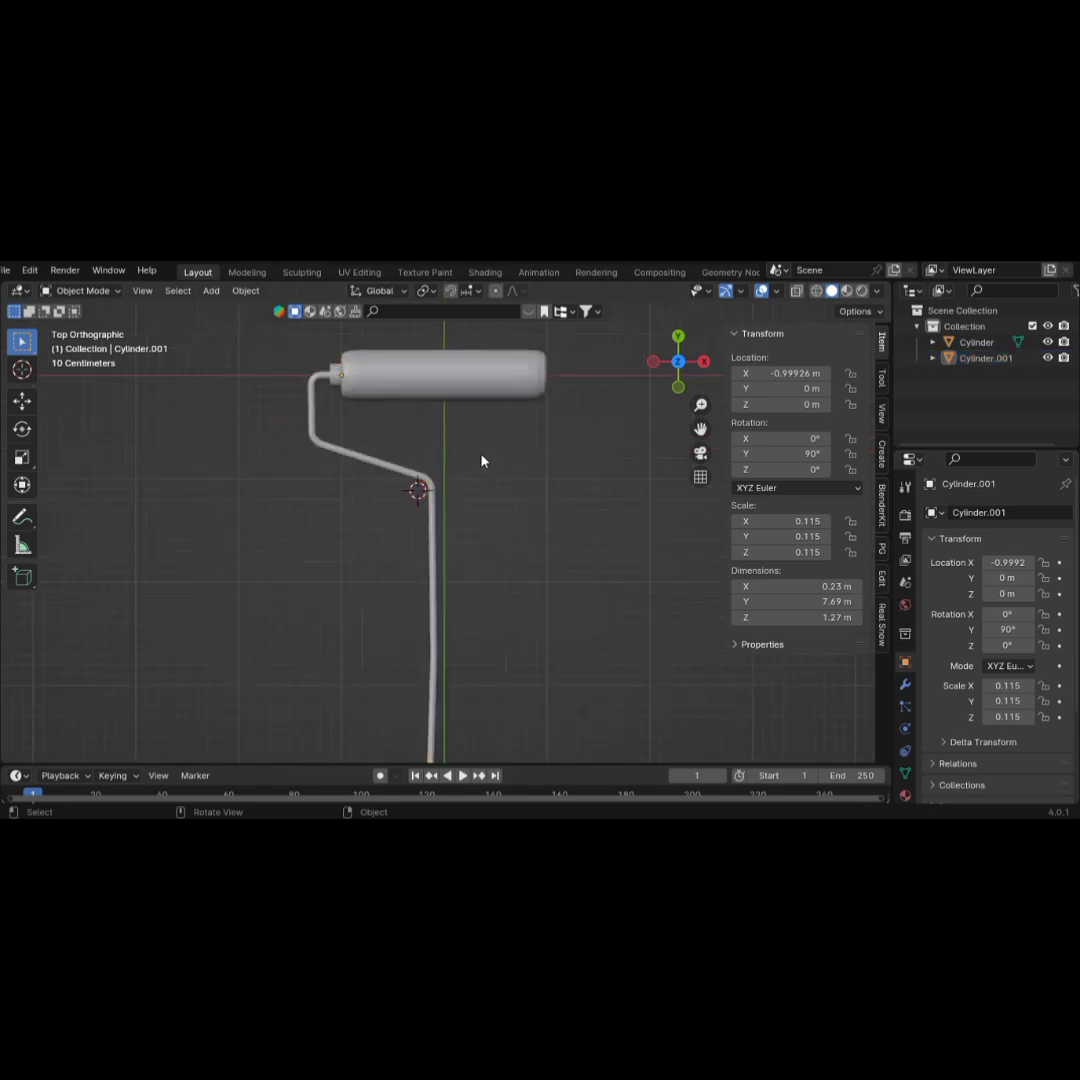
Add 21 loop cuts around the roller cylinder, spaced evenly along its length
scroll(460, 480, down, 3)
middle_drag(451, 492, 549, 810)
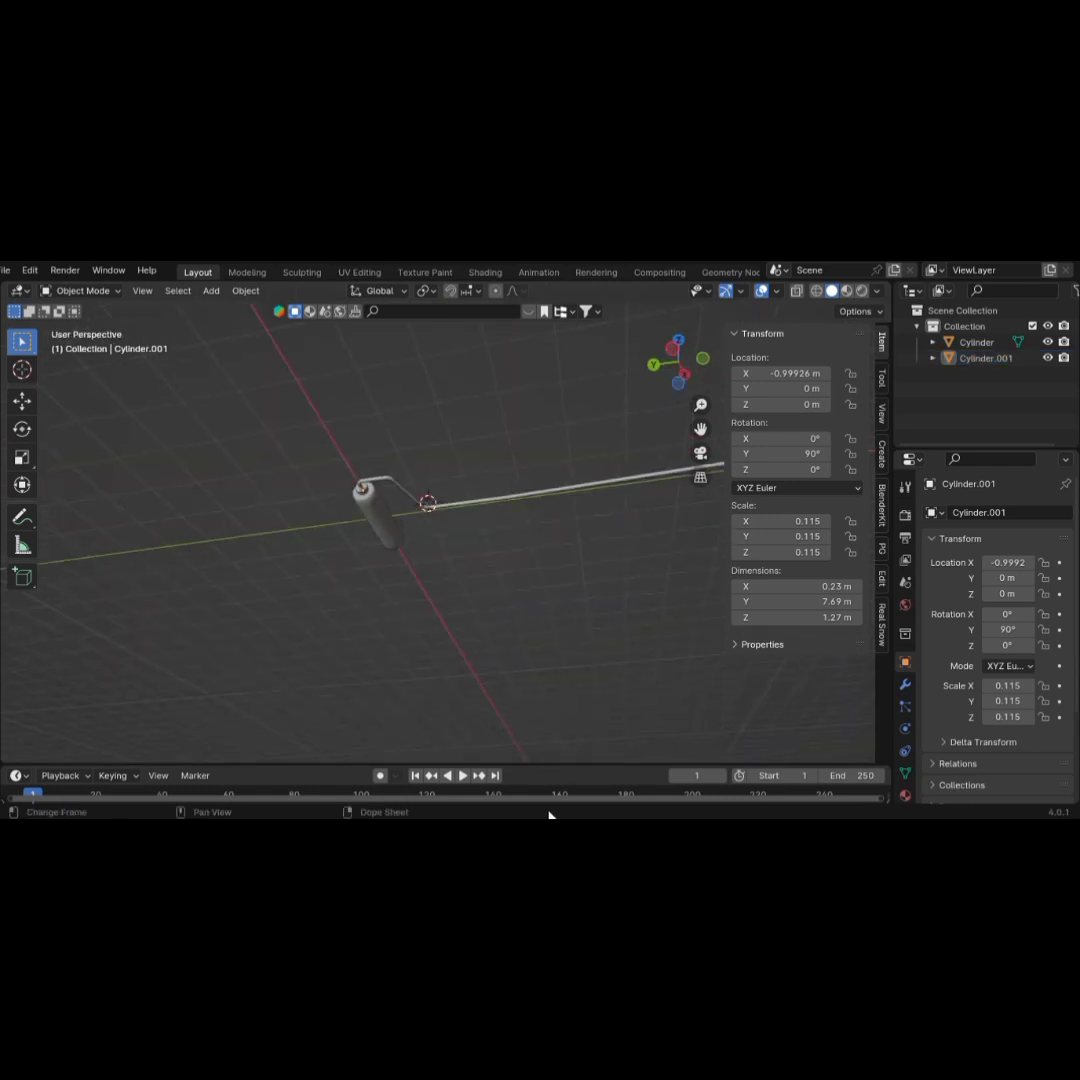
scroll(494, 671, down, 2)
middle_drag(494, 671, 388, 379)
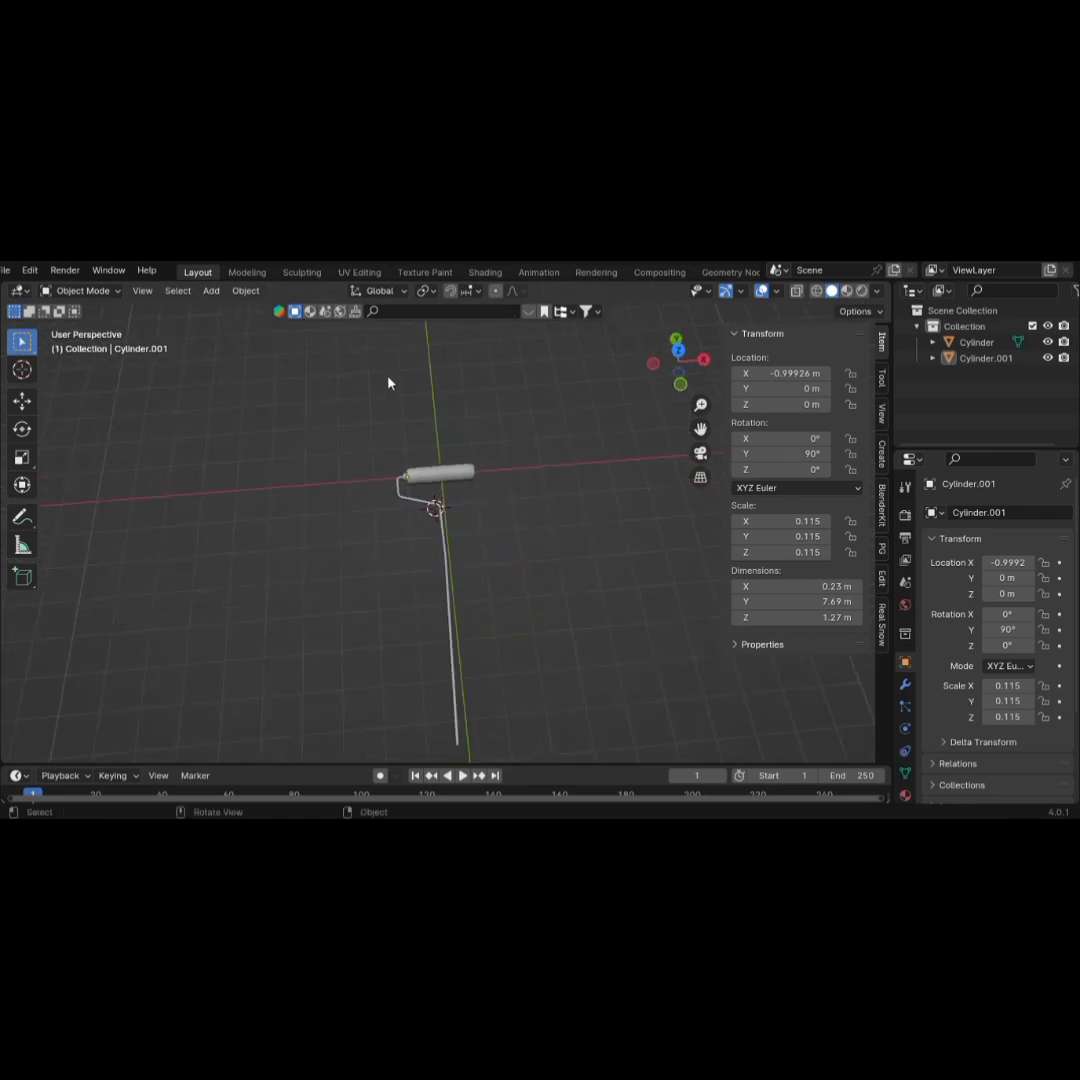
scroll(458, 448, up, 5)
mouse_move(395, 479)
middle_down()
mouse_move(523, 393)
mouse_move(569, 434)
mouse_move(400, 442)
middle_up()
click(304, 507)
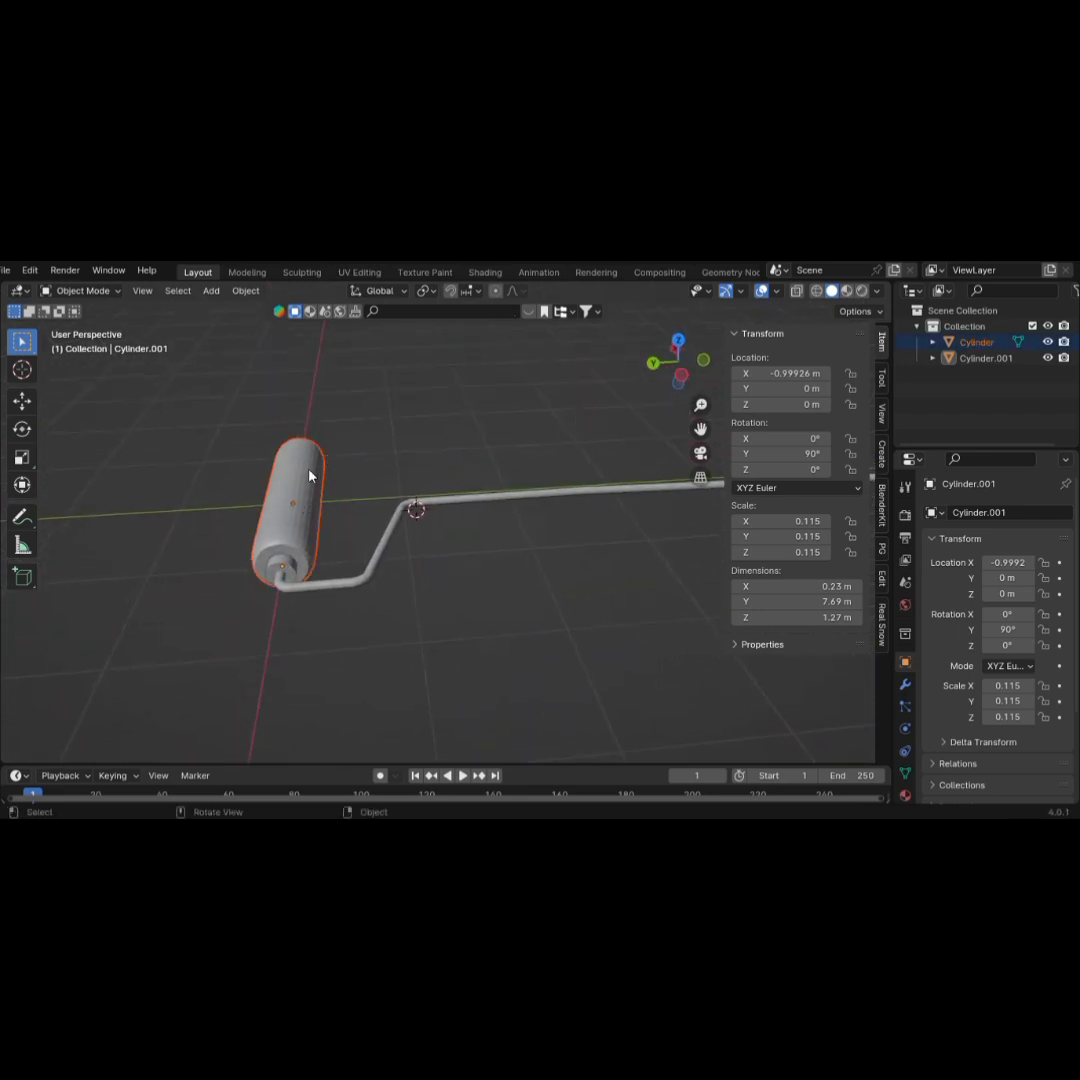
click(296, 503)
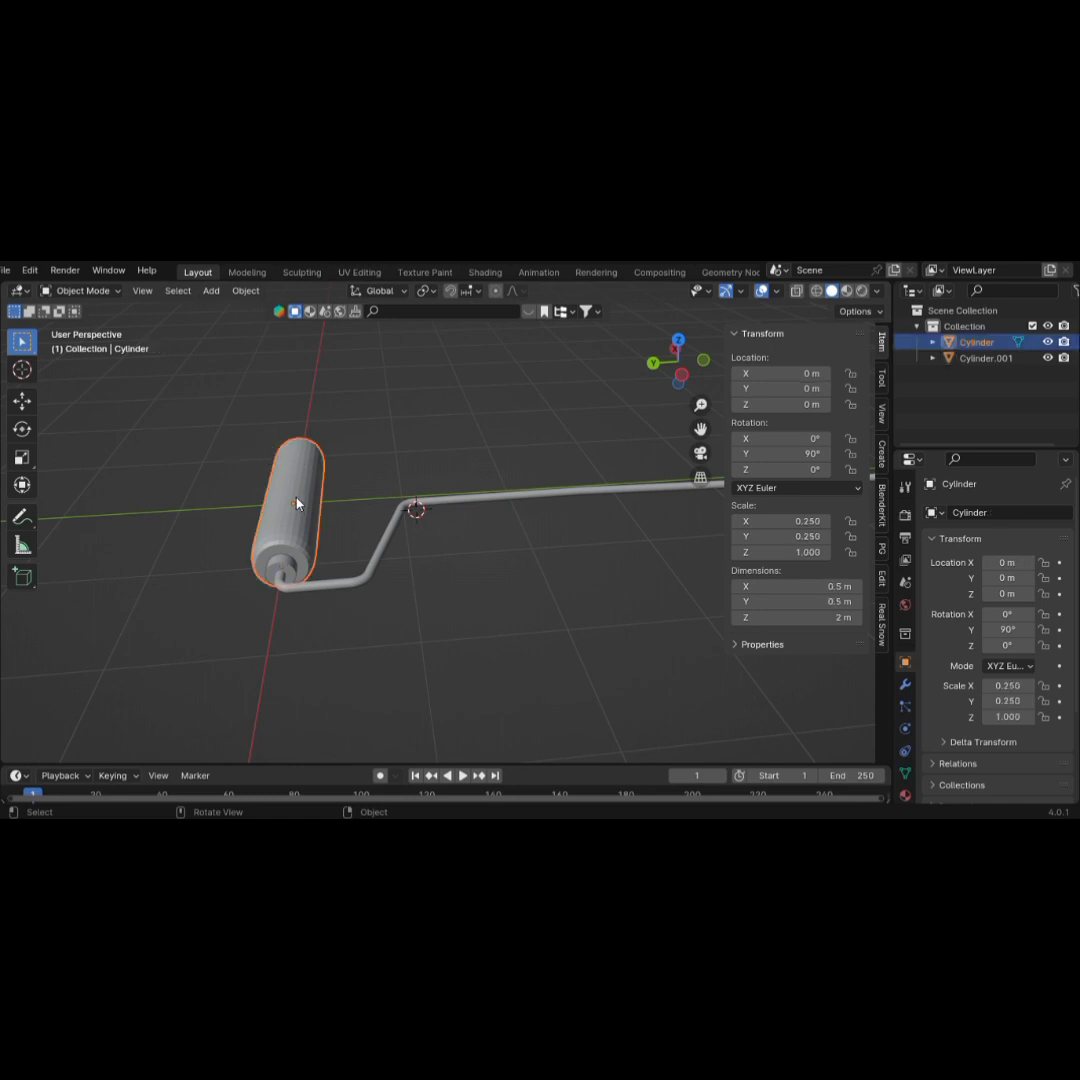
key(Tab)
scroll(293, 513, up, 4)
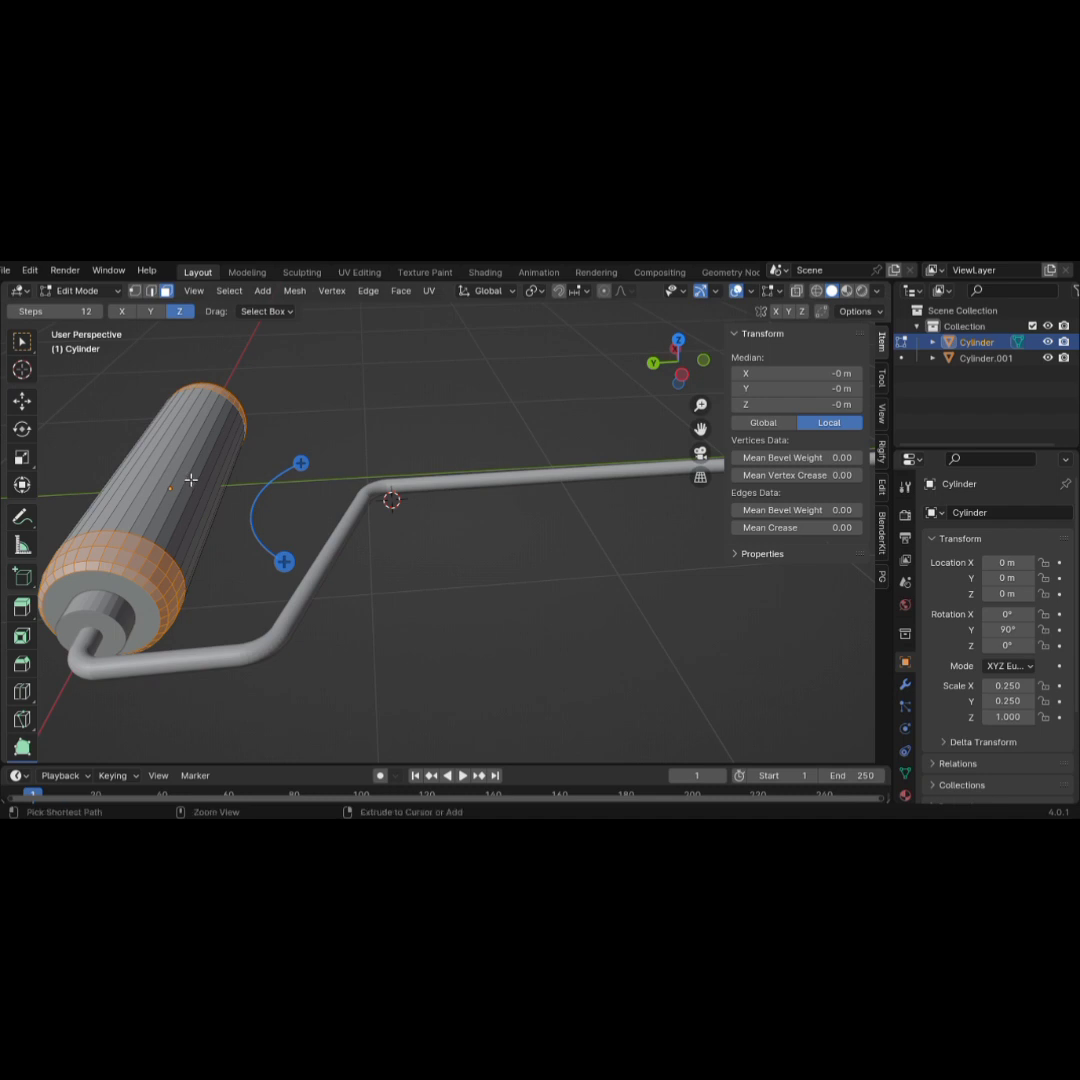
key(ctrl+r)
scroll(196, 474, up, 17)
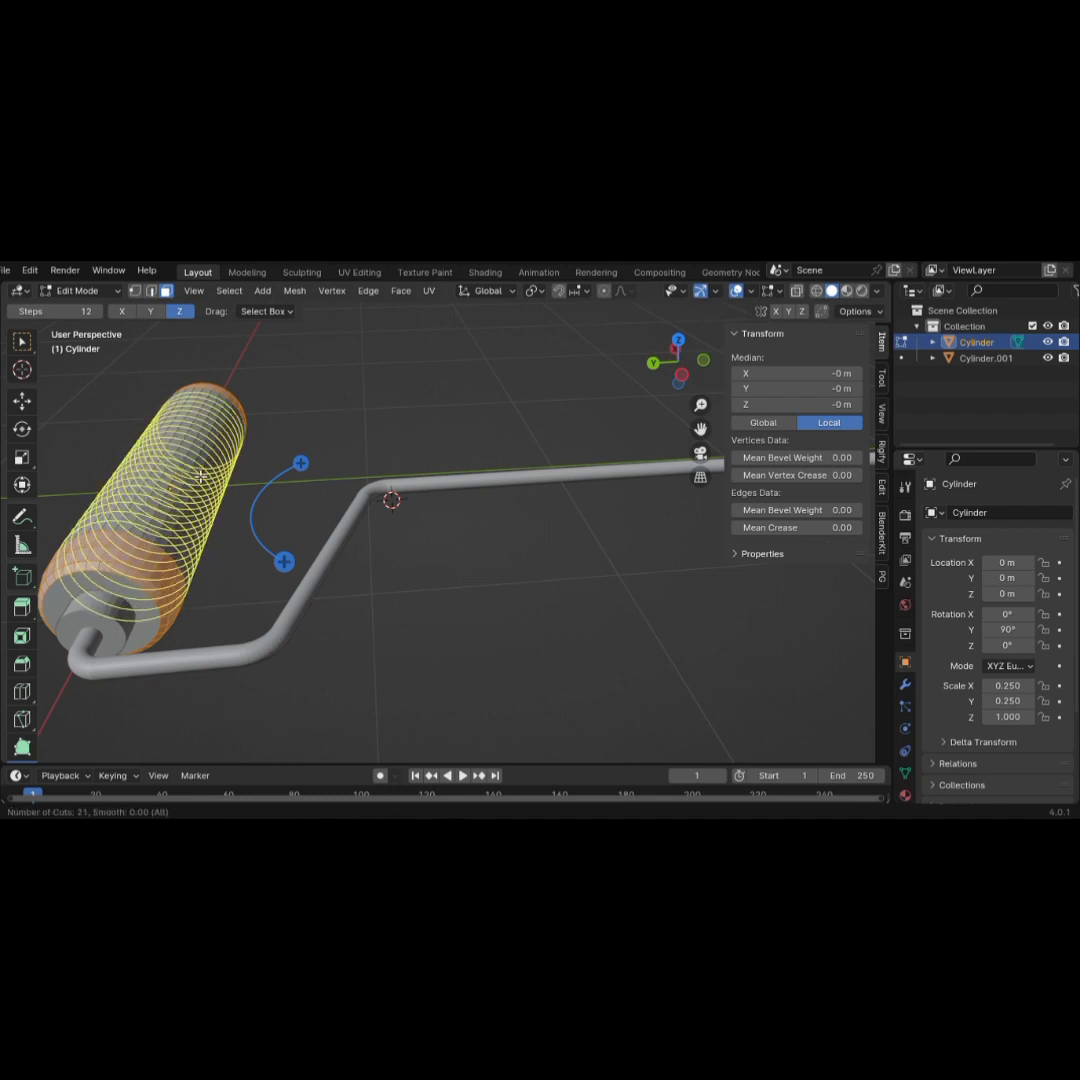
double_click(196, 474)
scroll(223, 463, down, 5)
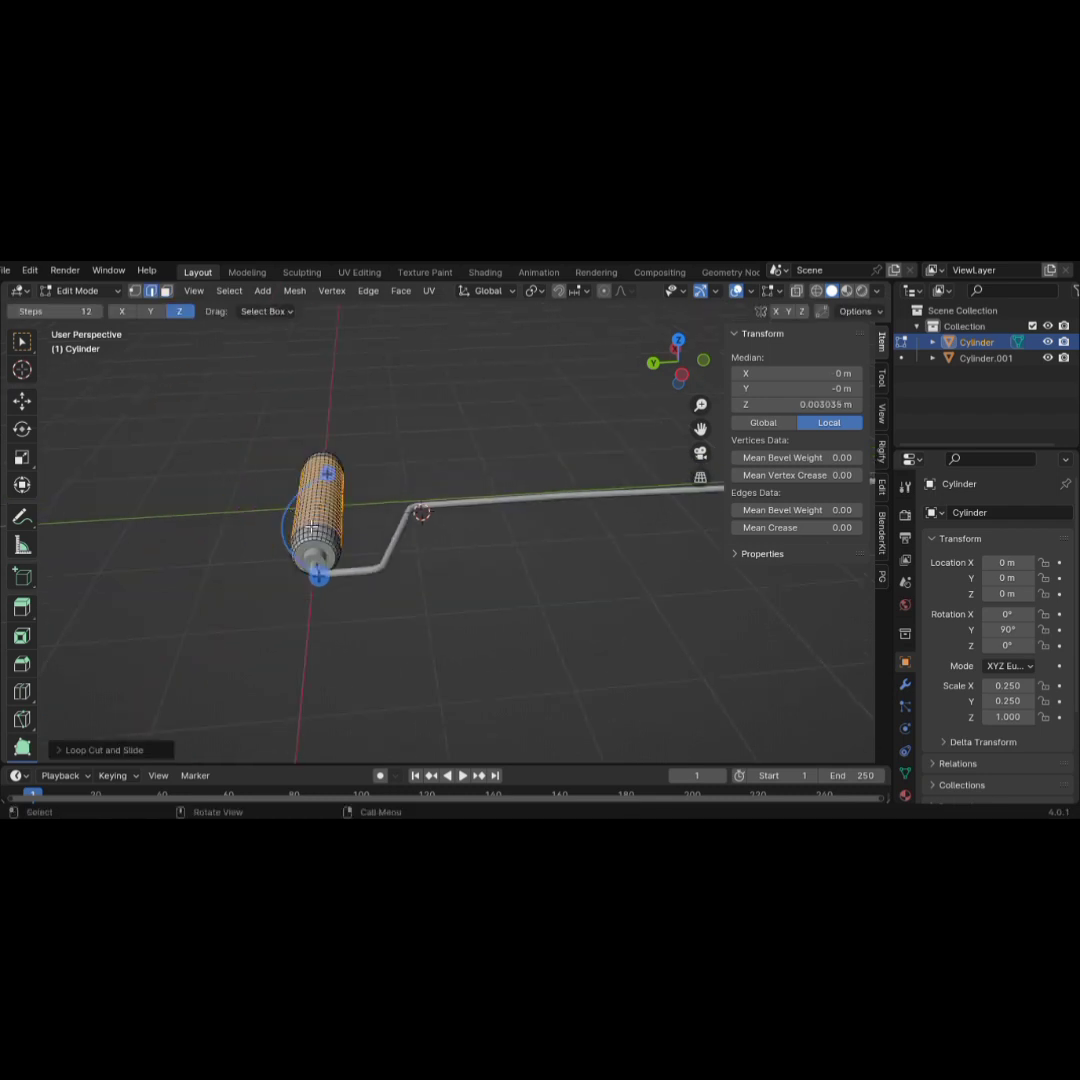
Inset the roller's ring-shaped end face around the end cap twice, creating narrow concentric rings
key(a)
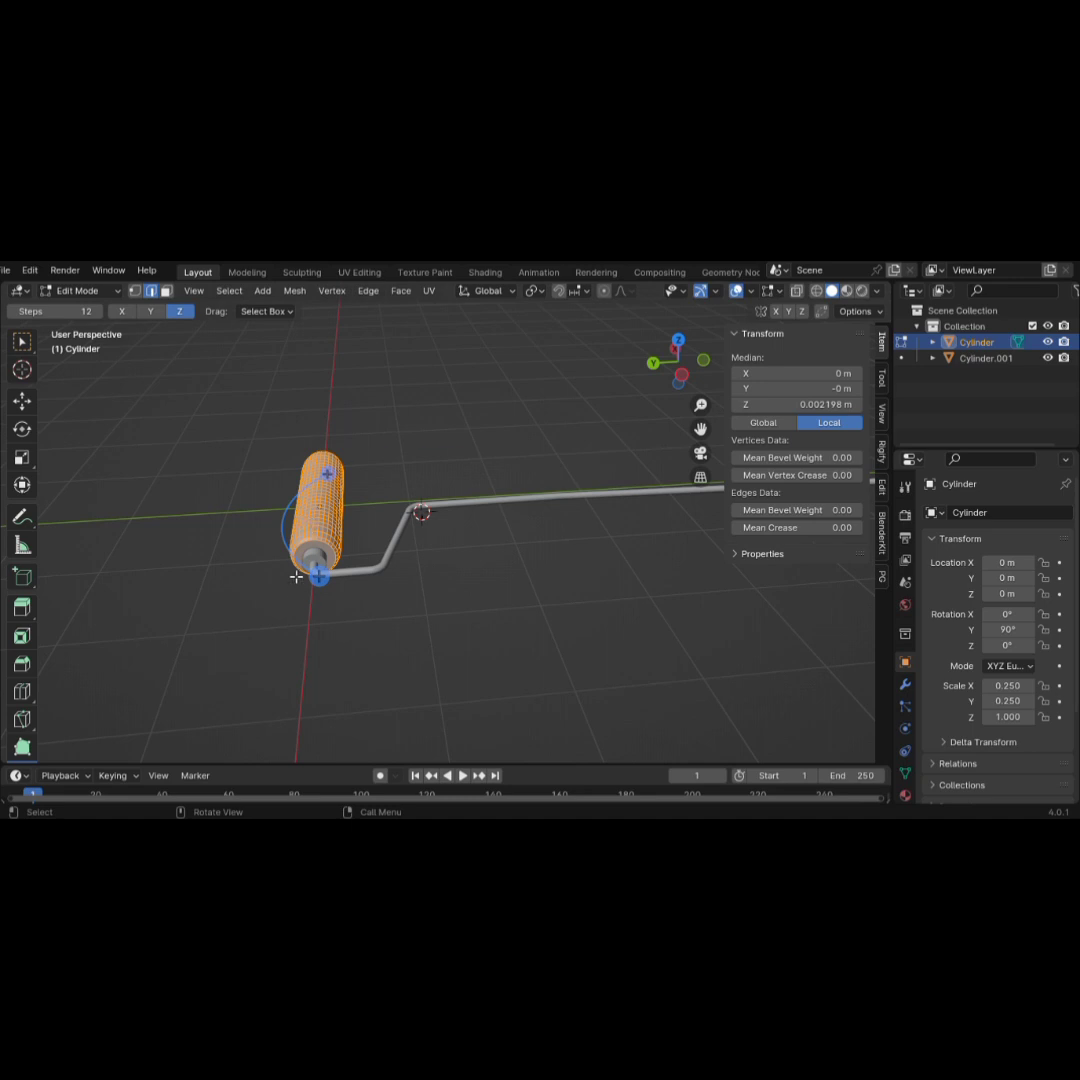
scroll(311, 560, up, 2)
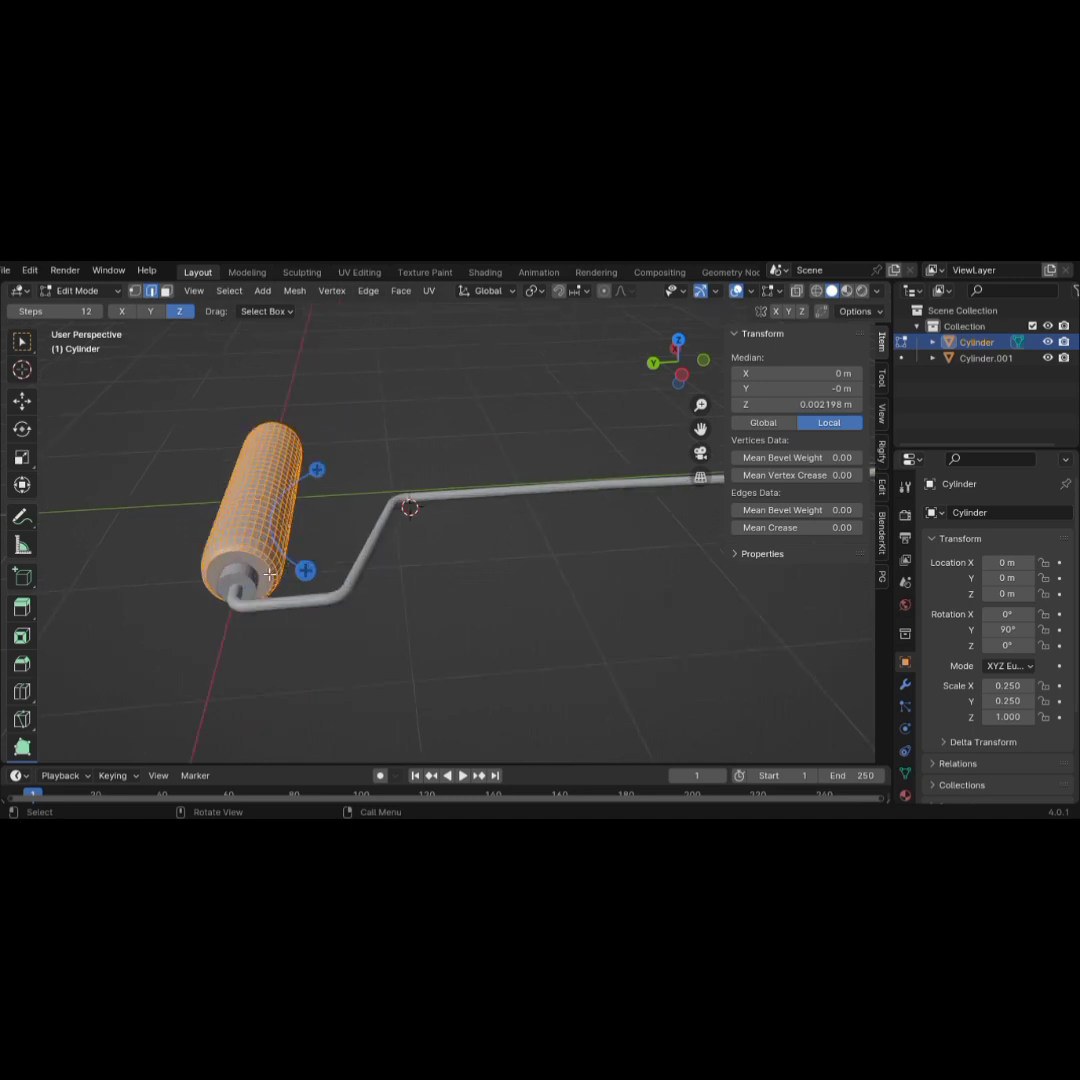
click(269, 573)
key(3)
click(265, 575)
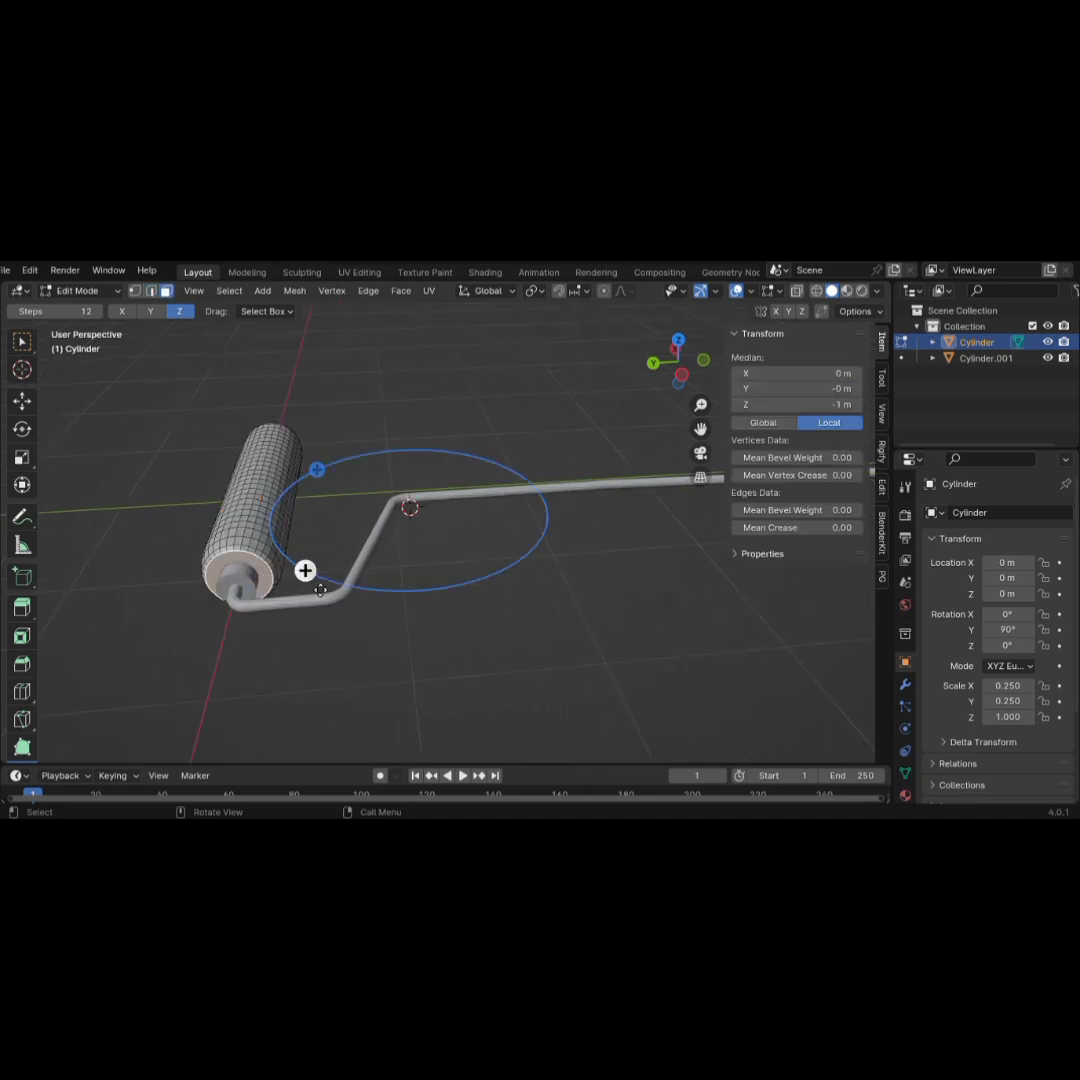
key(i)
click(341, 597)
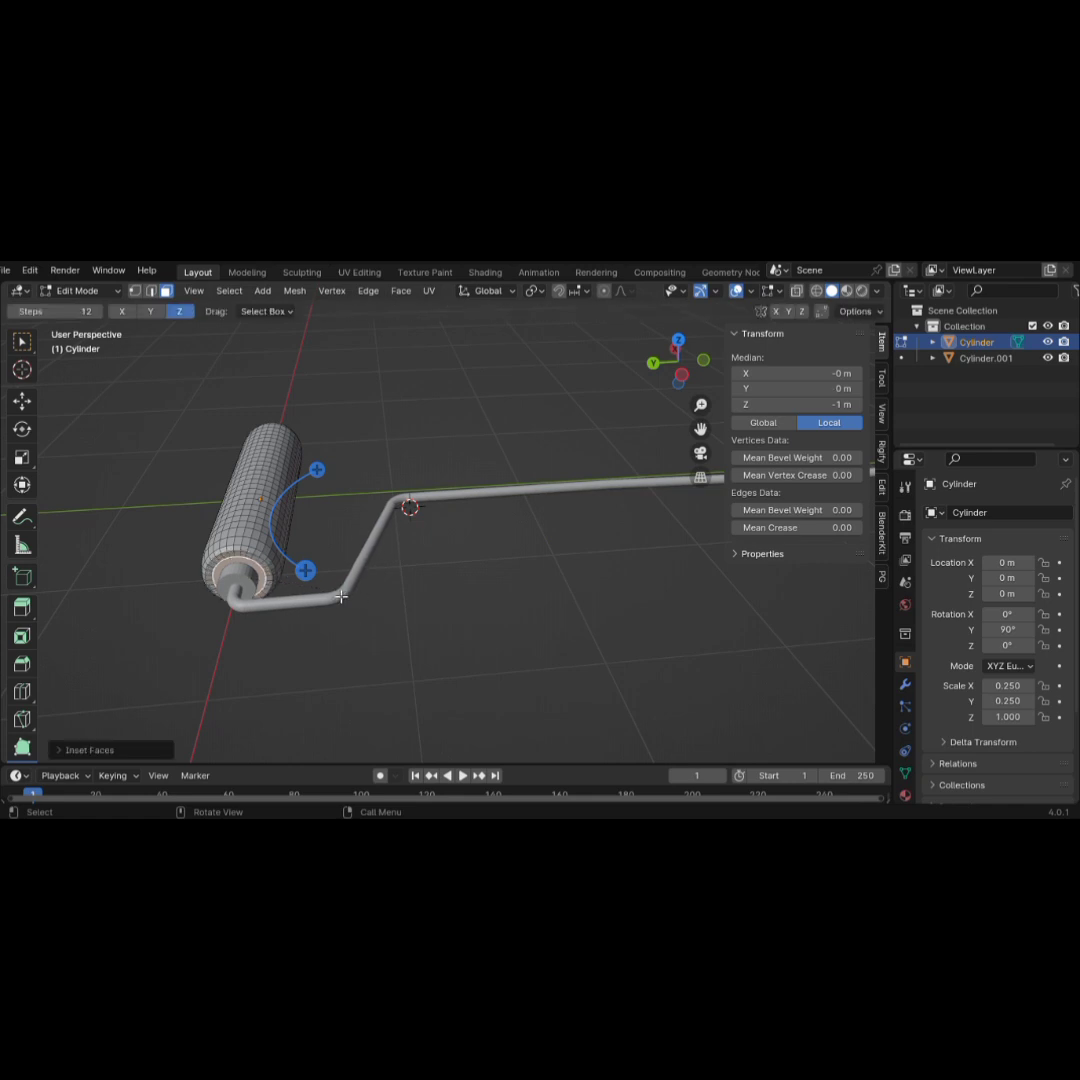
key(i)
click(344, 607)
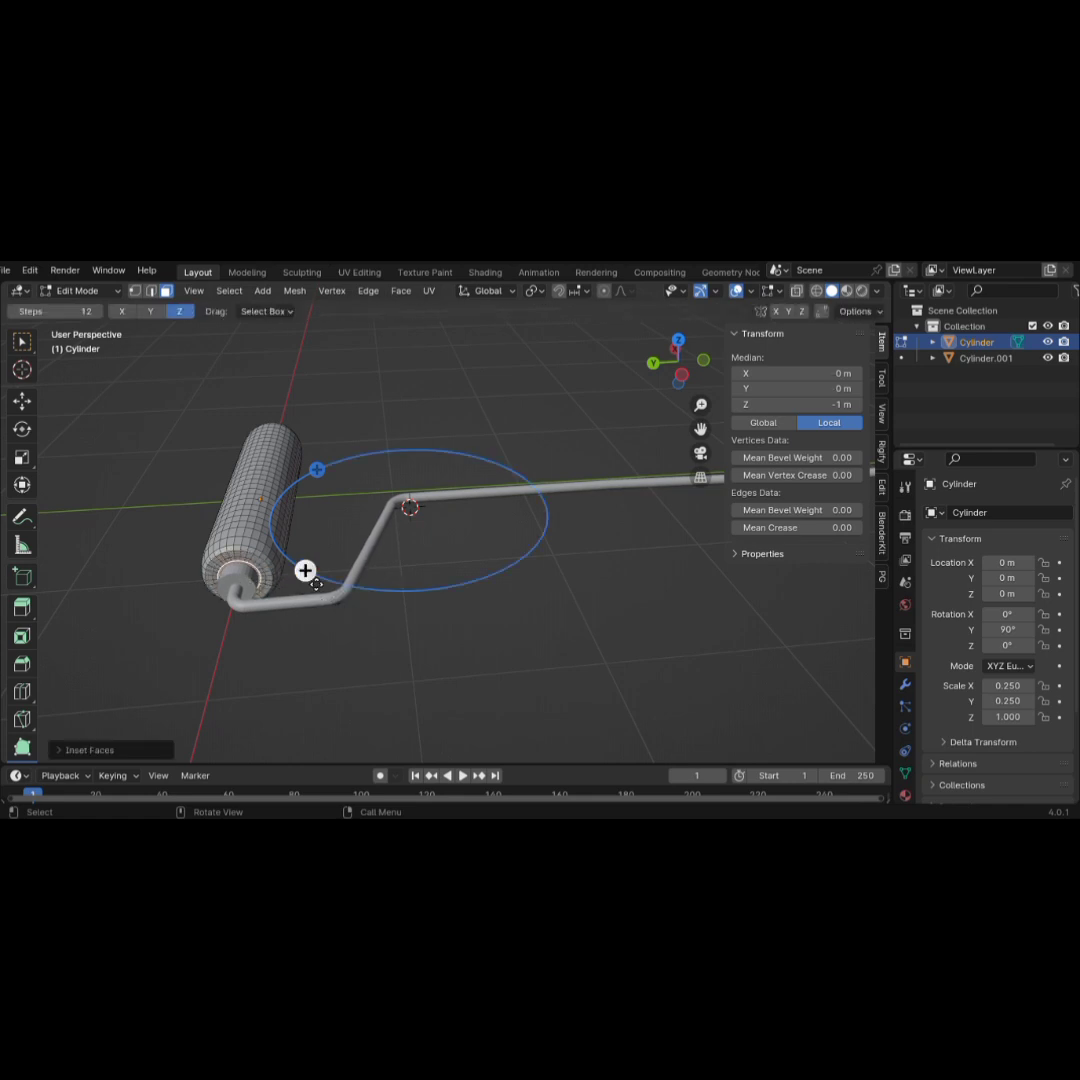
middle_drag(305, 510, 413, 503)
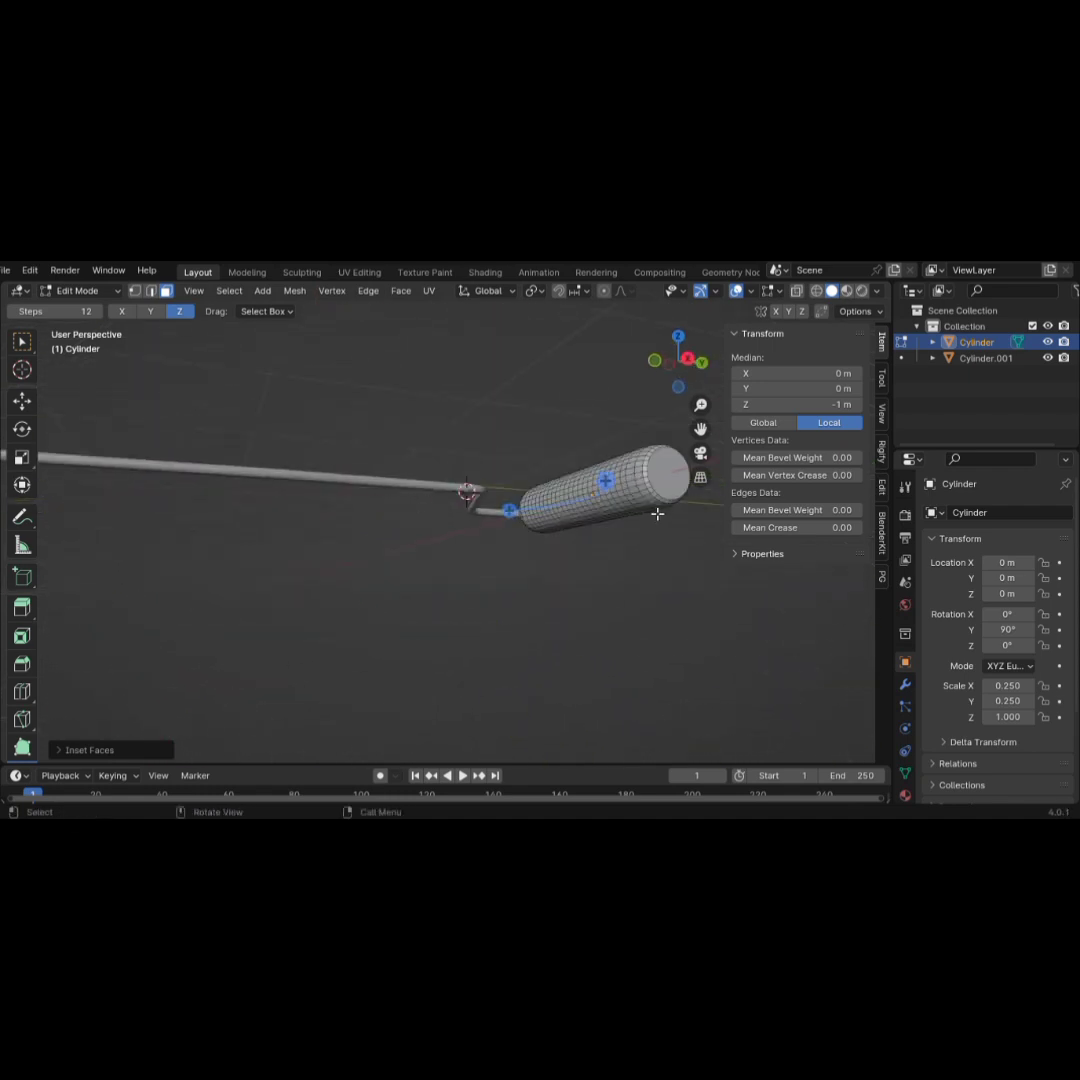
Inset the roller's flat end face opposite the handle several times, creating narrow concentric rings, and clear the selection
click(663, 479)
key(i)
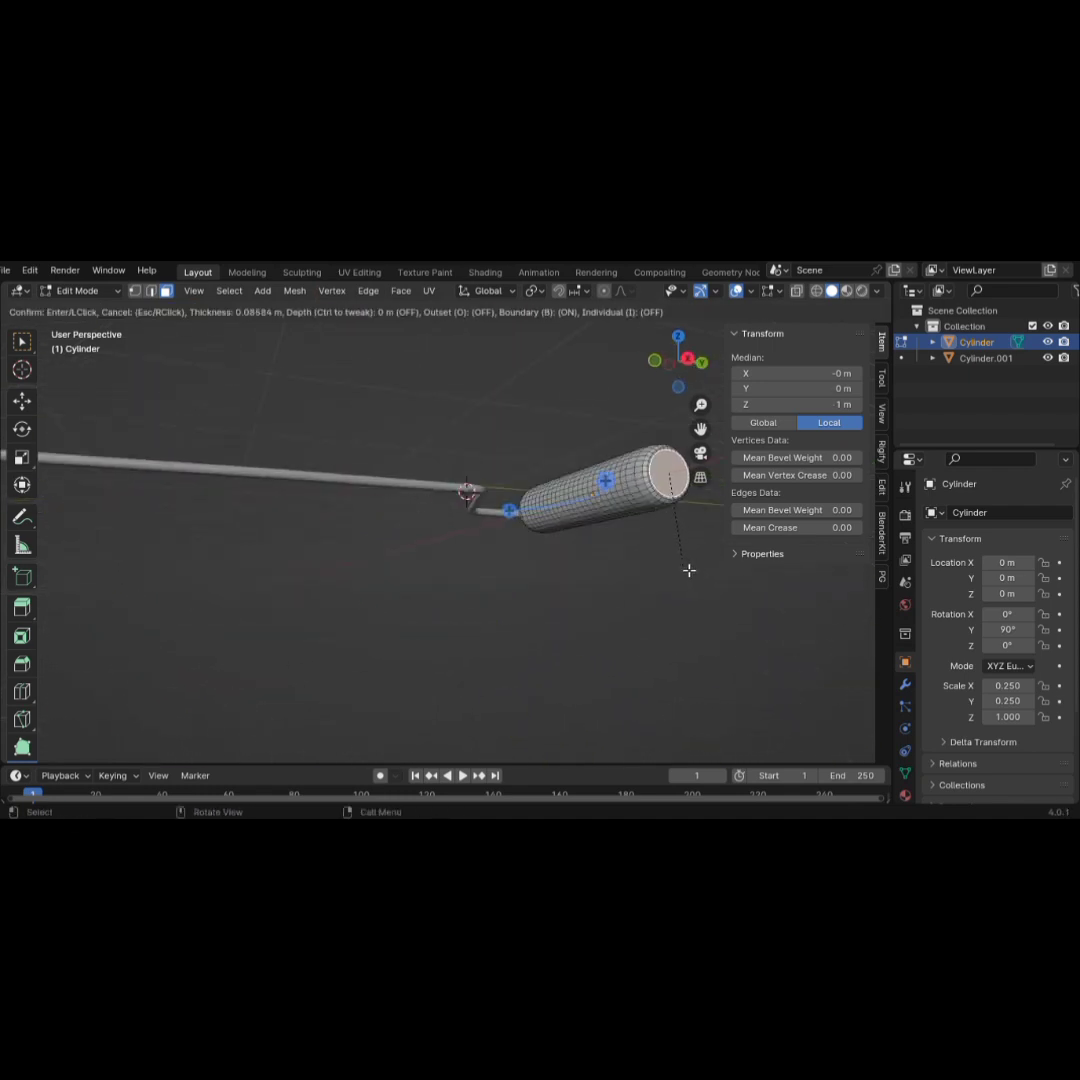
click(689, 568)
key(i)
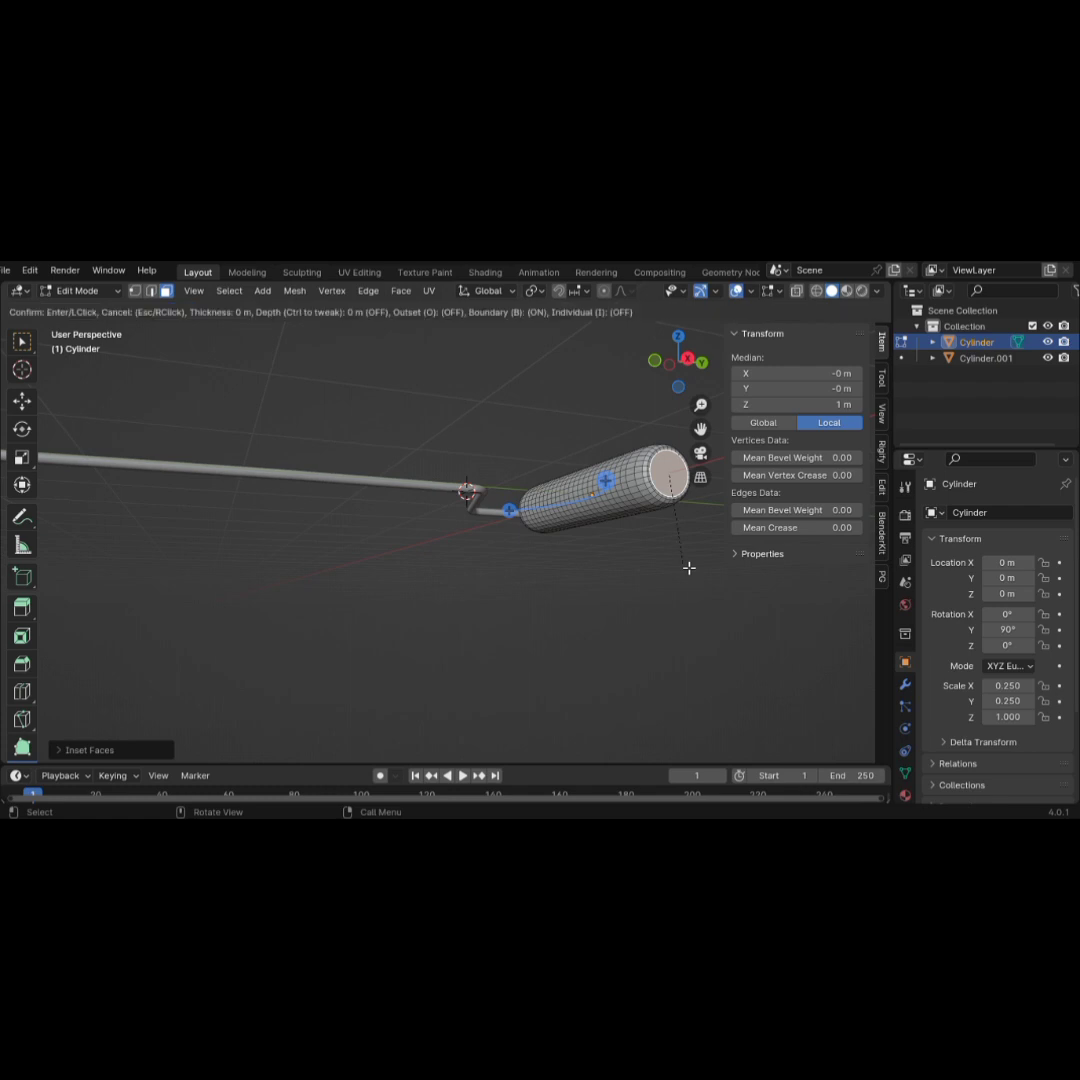
click(686, 556)
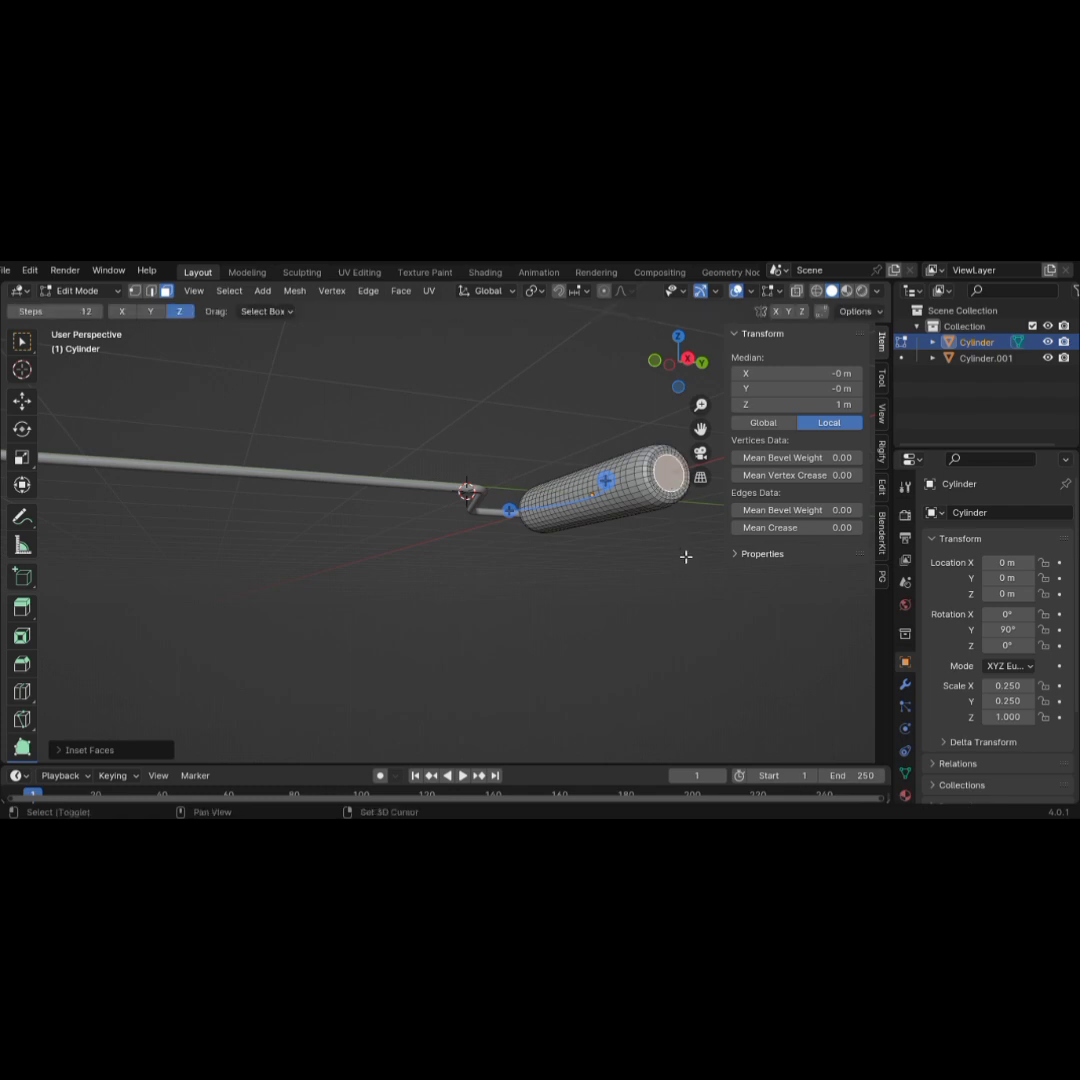
key(shift+r)
click(686, 554)
Subdivide the roller cylinder's entire mesh once with the Select Box tool active, and return to Object Mode
mouse_move(523, 556)
middle_down()
mouse_move(531, 576)
mouse_move(646, 583)
mouse_move(540, 477)
mouse_move(470, 440)
mouse_move(412, 441)
mouse_move(435, 441)
middle_up()
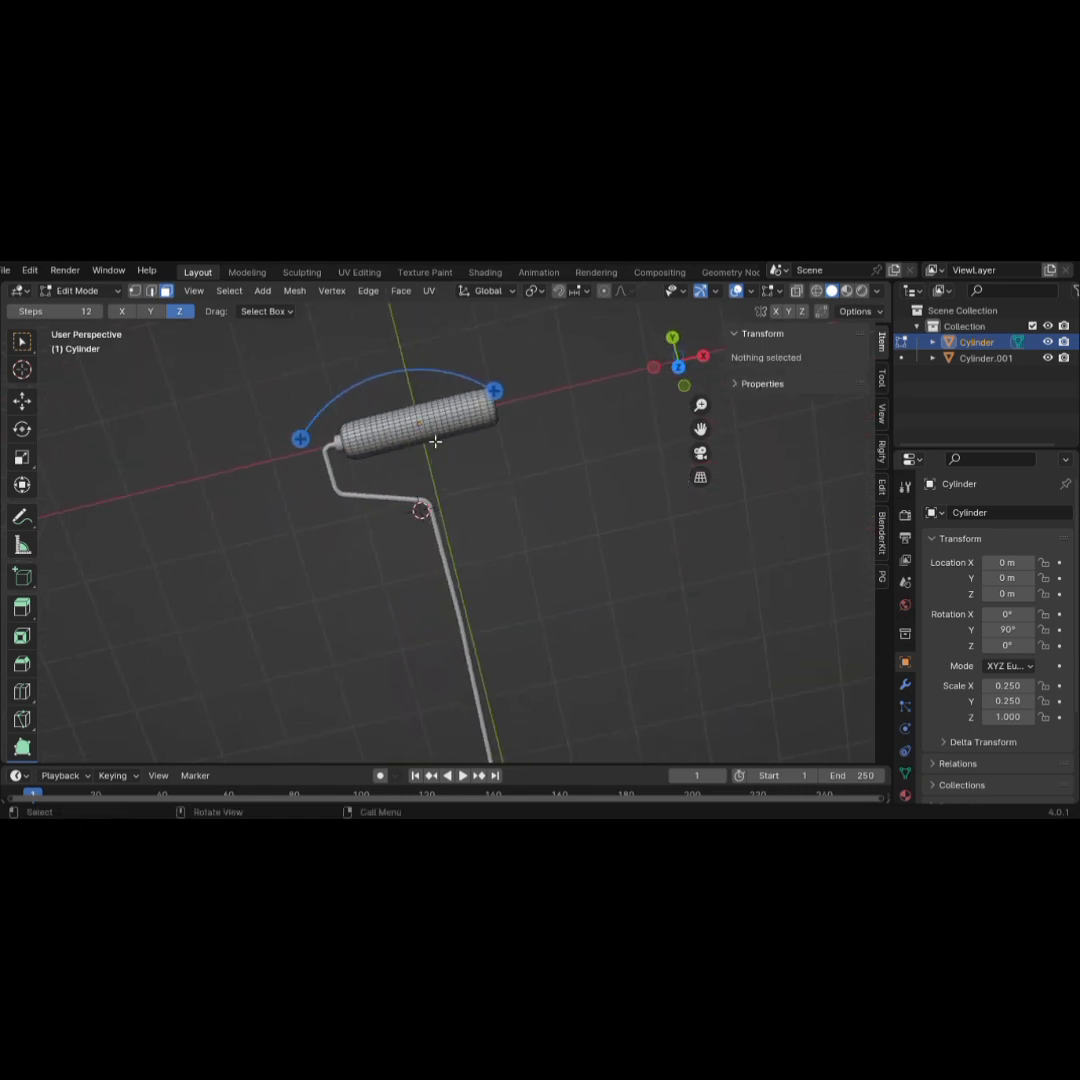
click(21, 342)
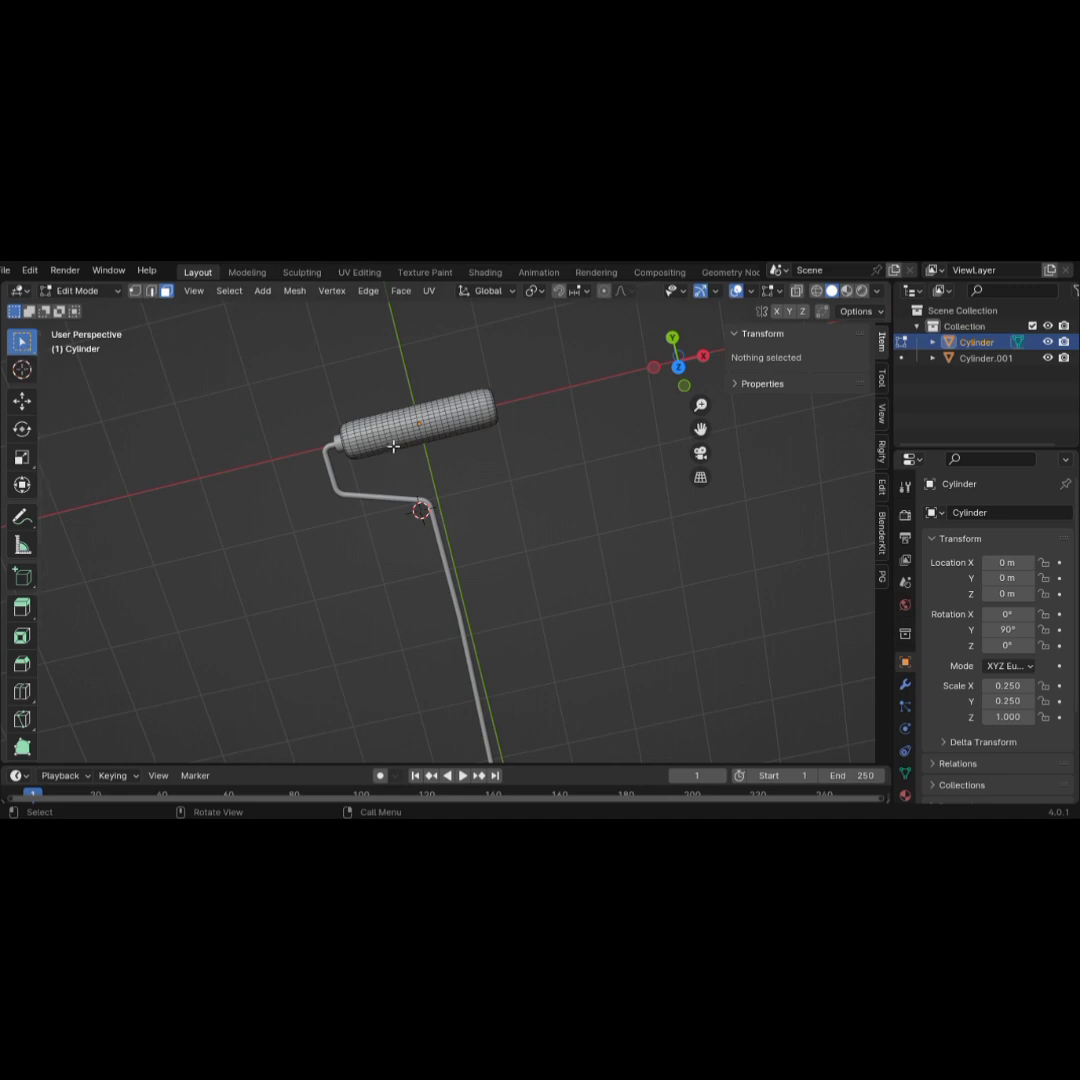
key(a)
right_click(340, 418)
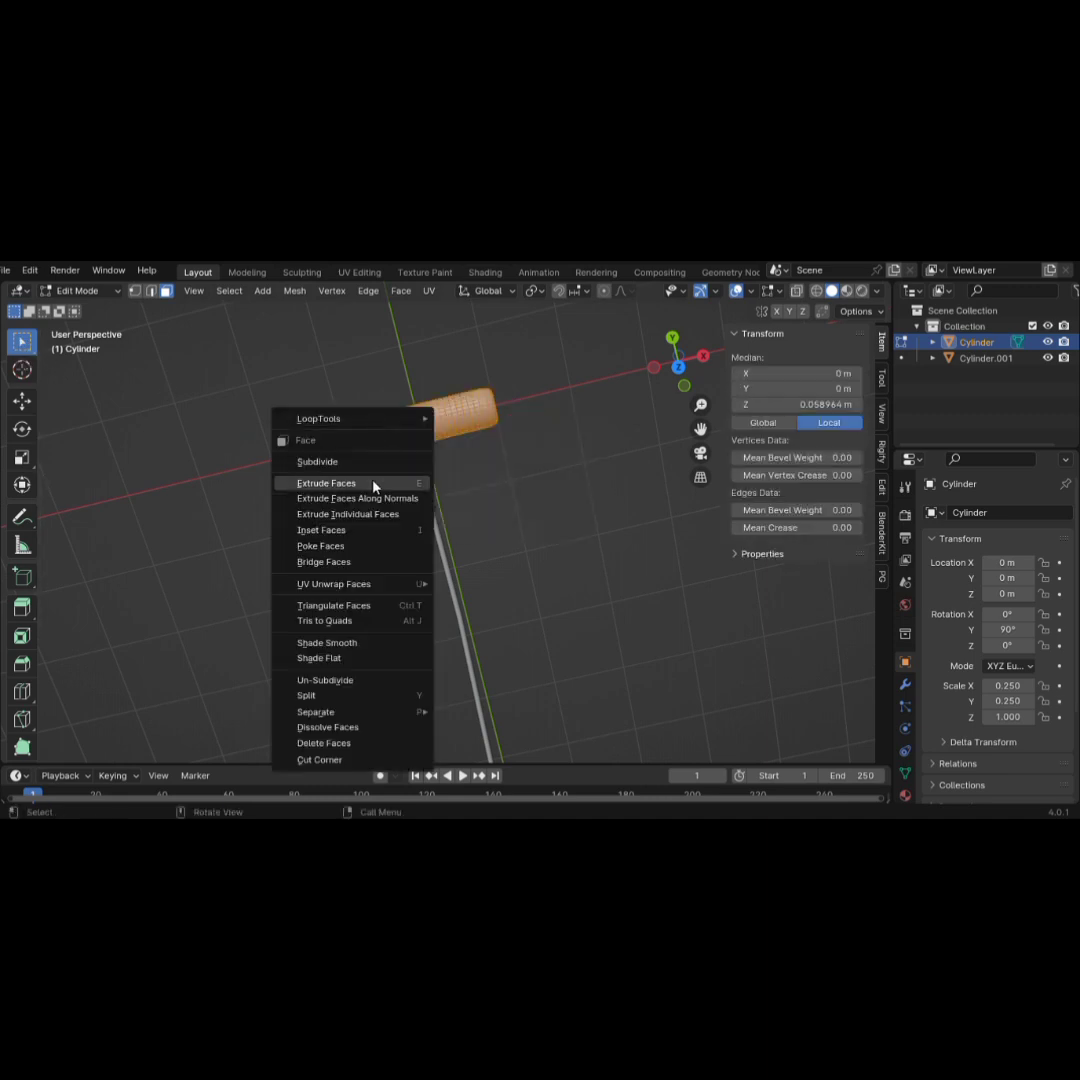
click(374, 462)
middle_drag(374, 462, 482, 540)
scroll(482, 540, up, 8)
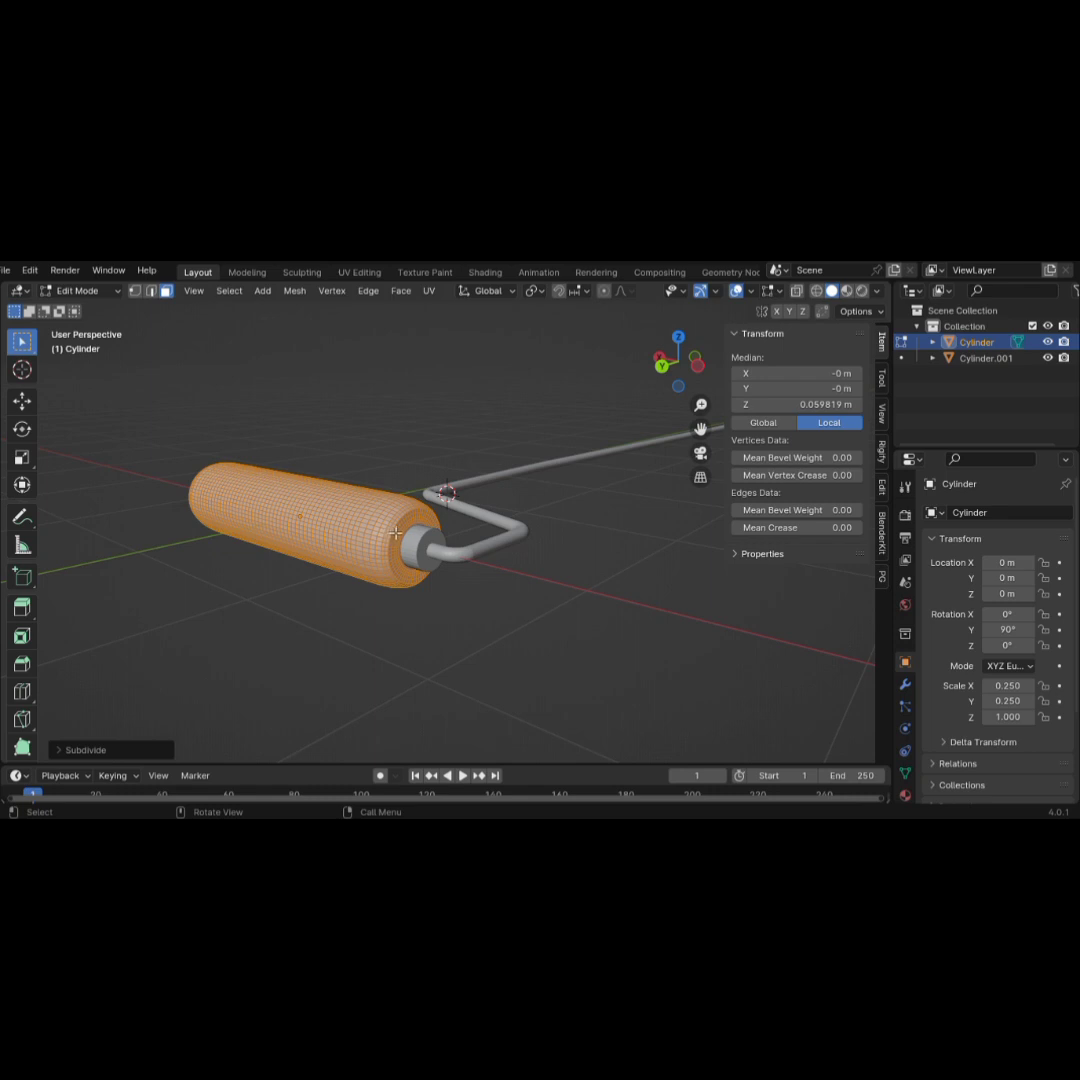
key(Tab)
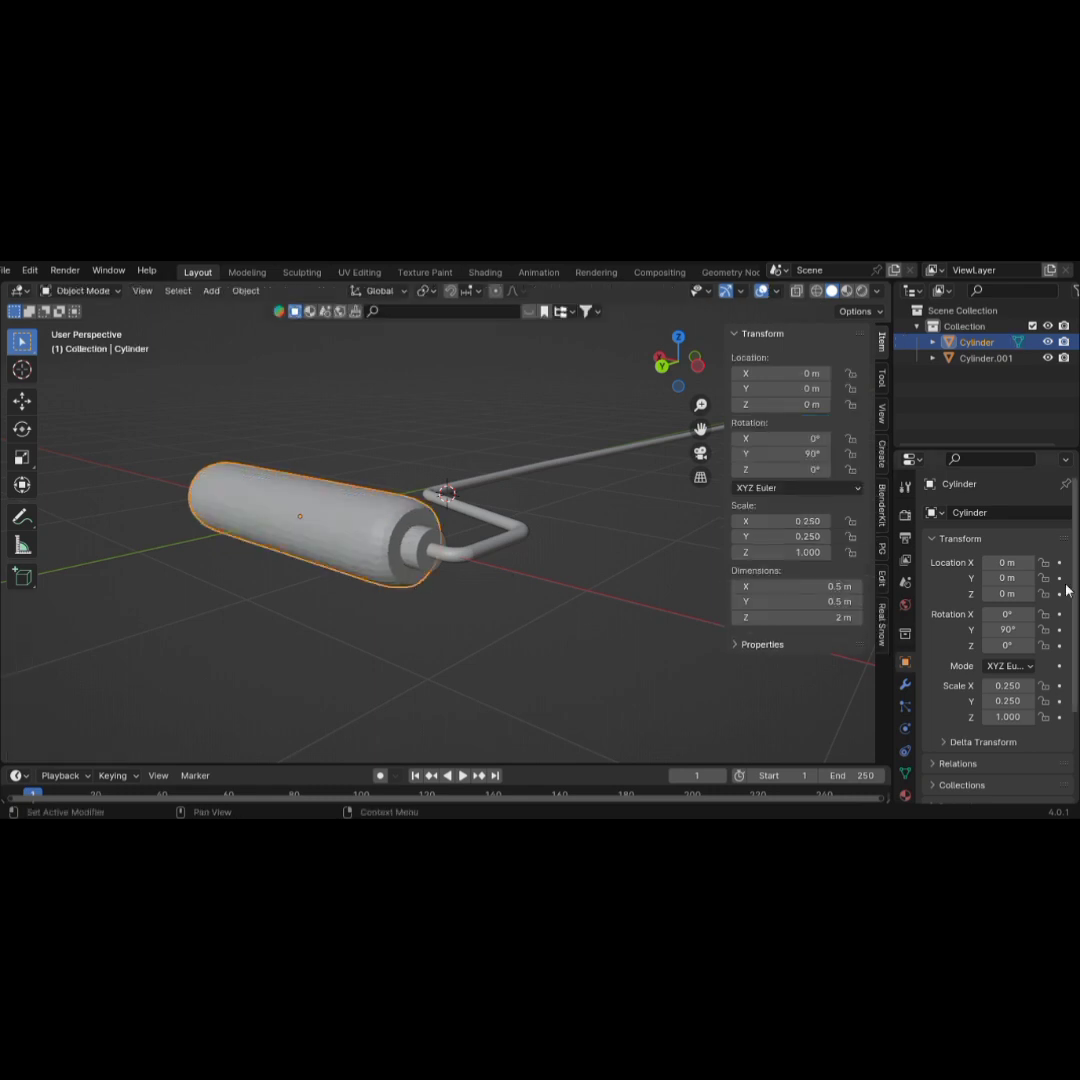
Add a Displace modifier to the roller cylinder
click(909, 687)
click(986, 512)
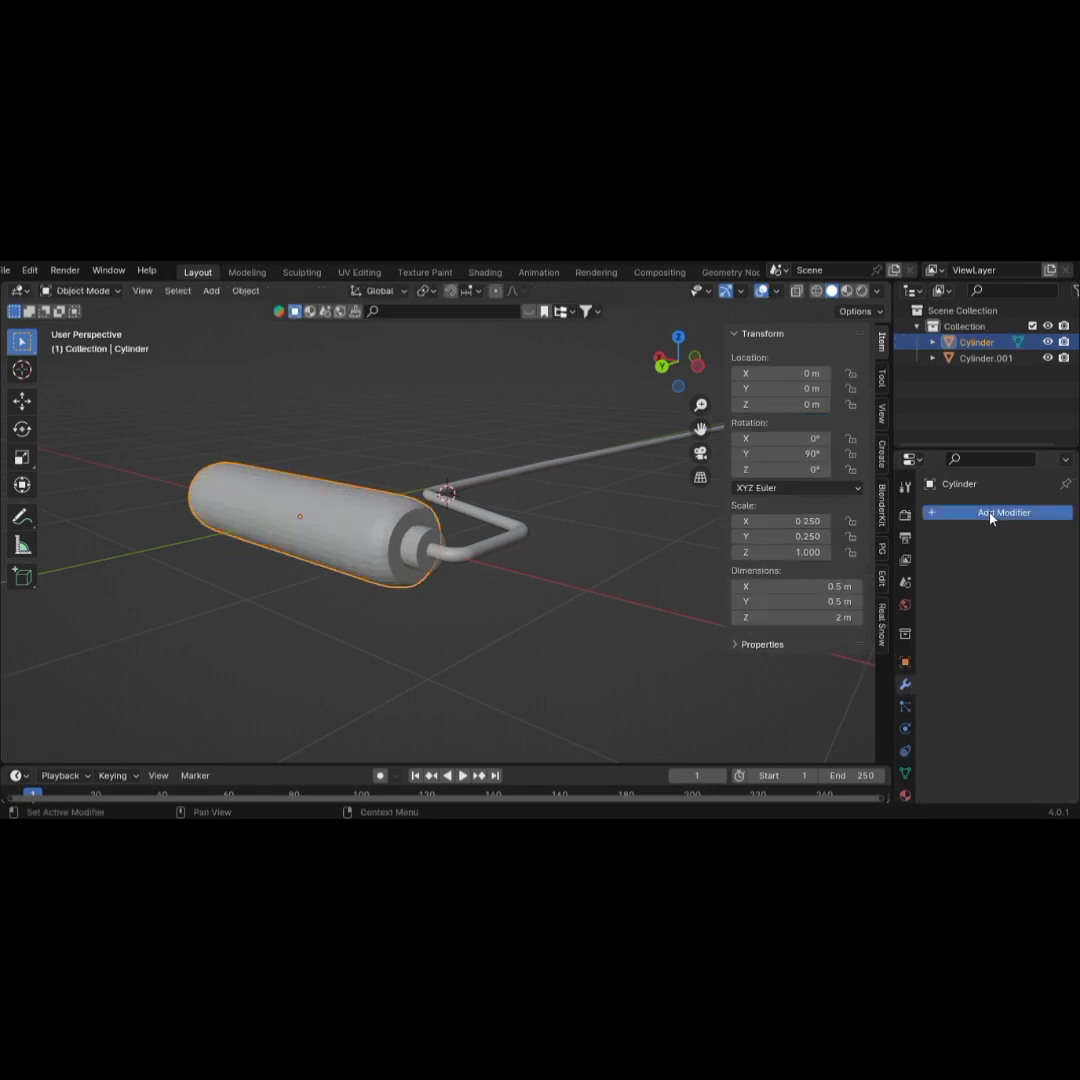
mouse_move(937, 593)
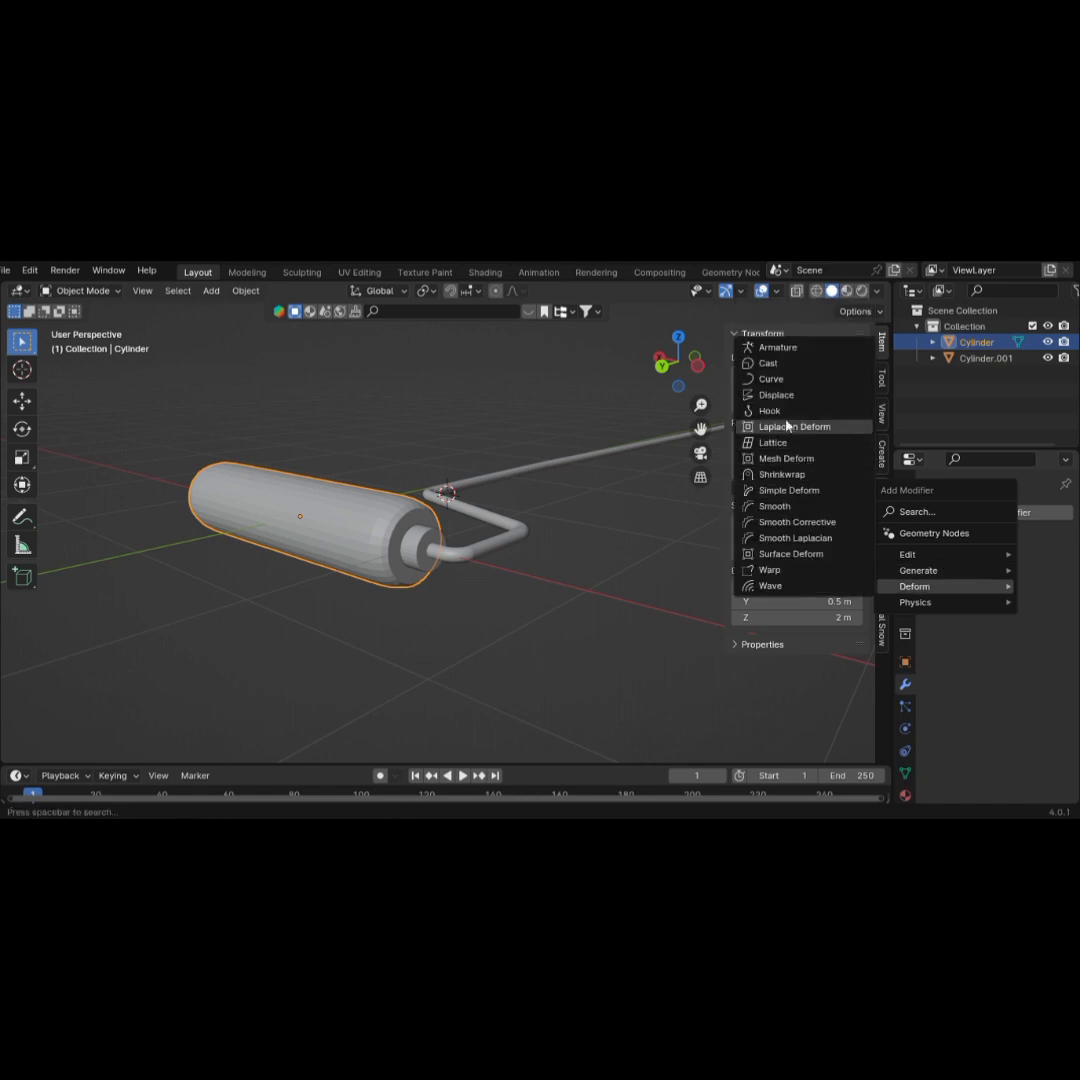
click(786, 393)
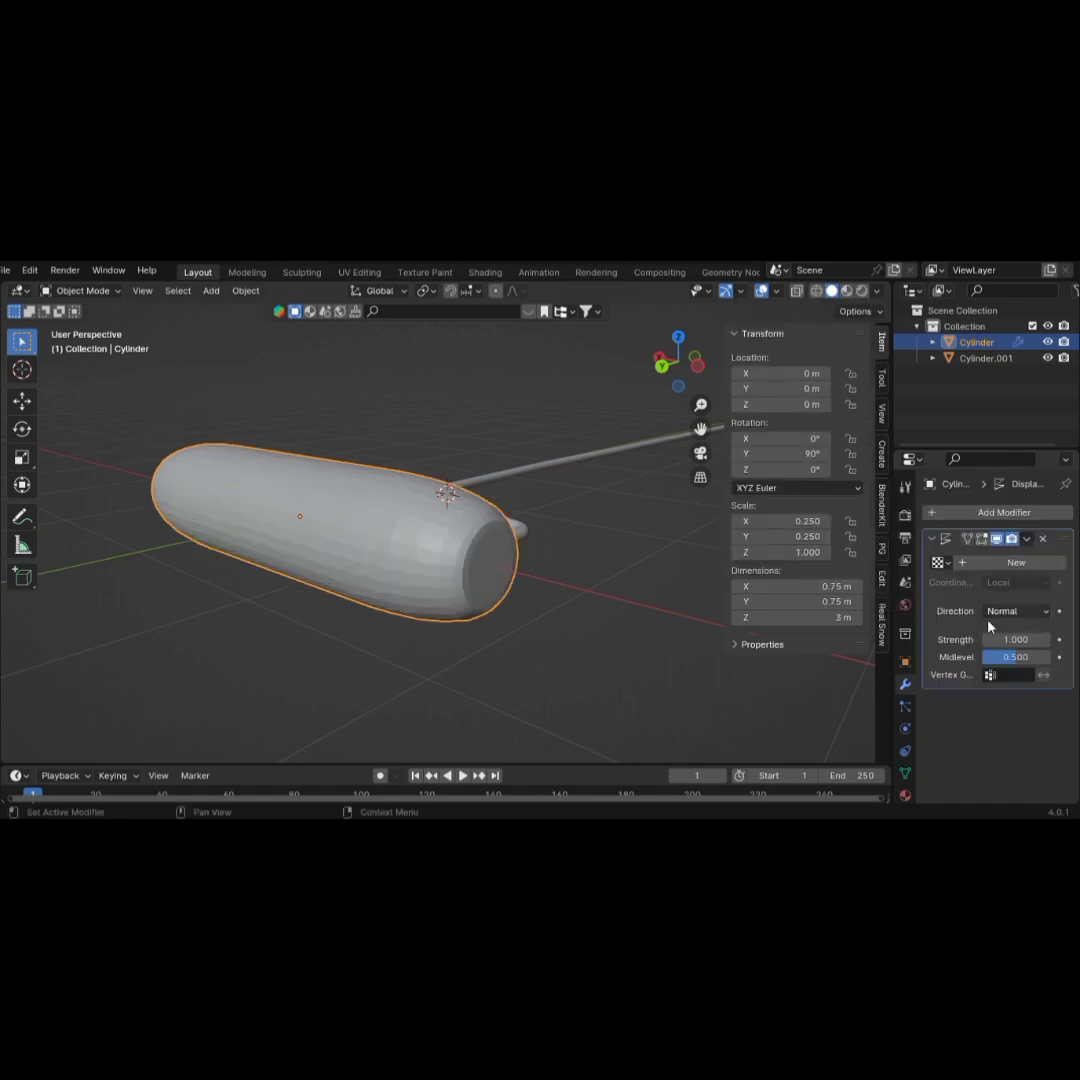
Create a new texture for the roller's Displace modifier and set its type to Clouds
scroll(903, 780, down, 2)
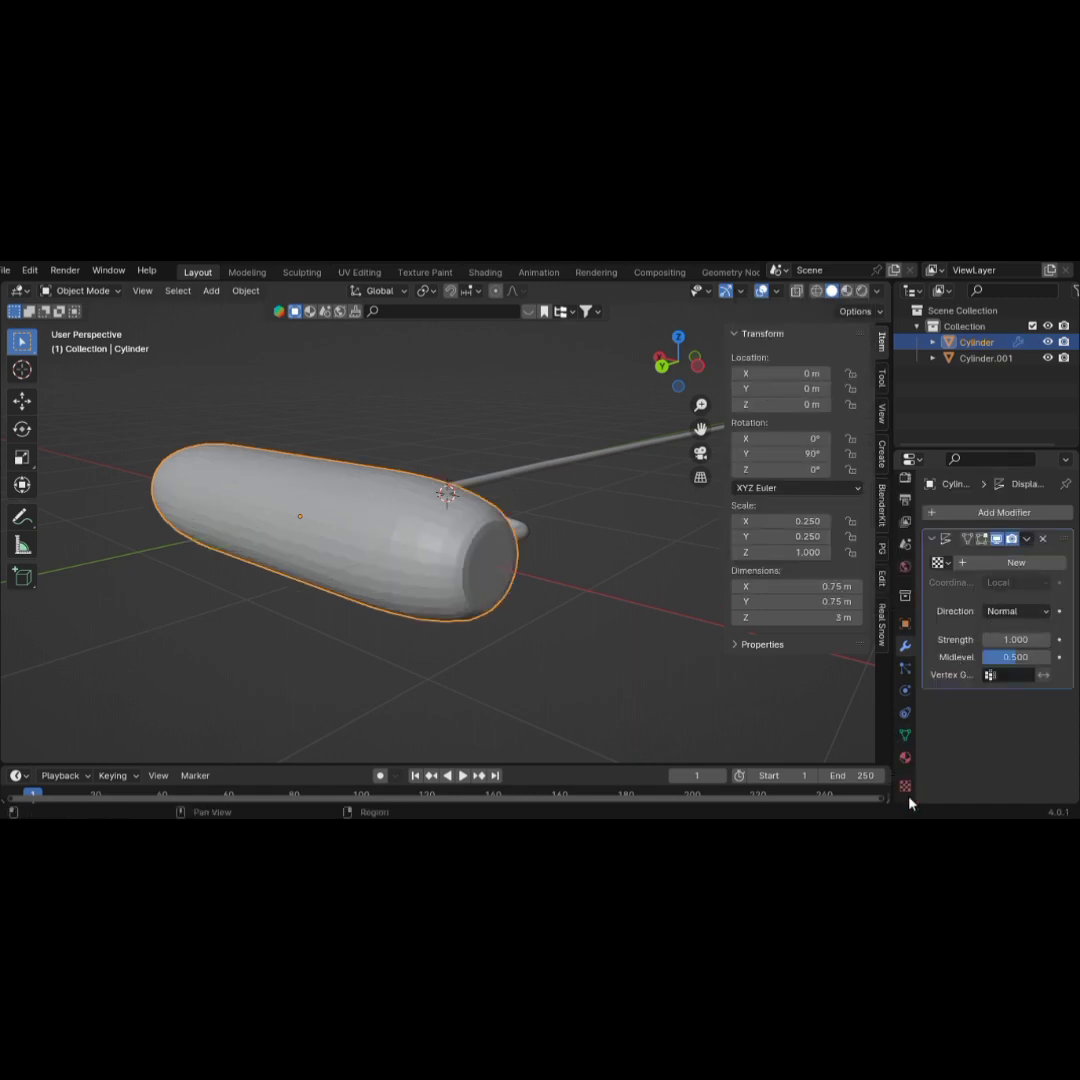
click(905, 786)
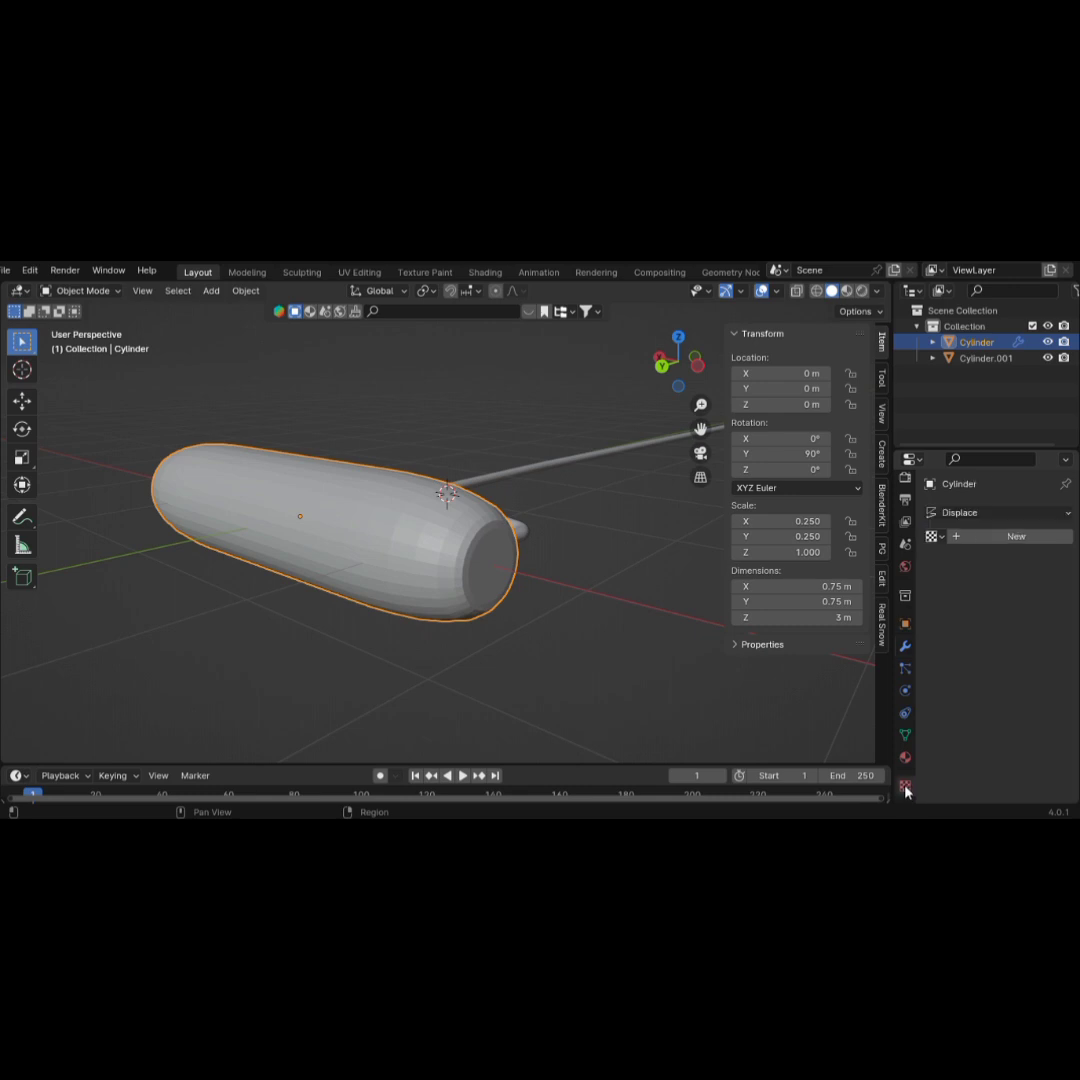
click(1020, 536)
click(999, 562)
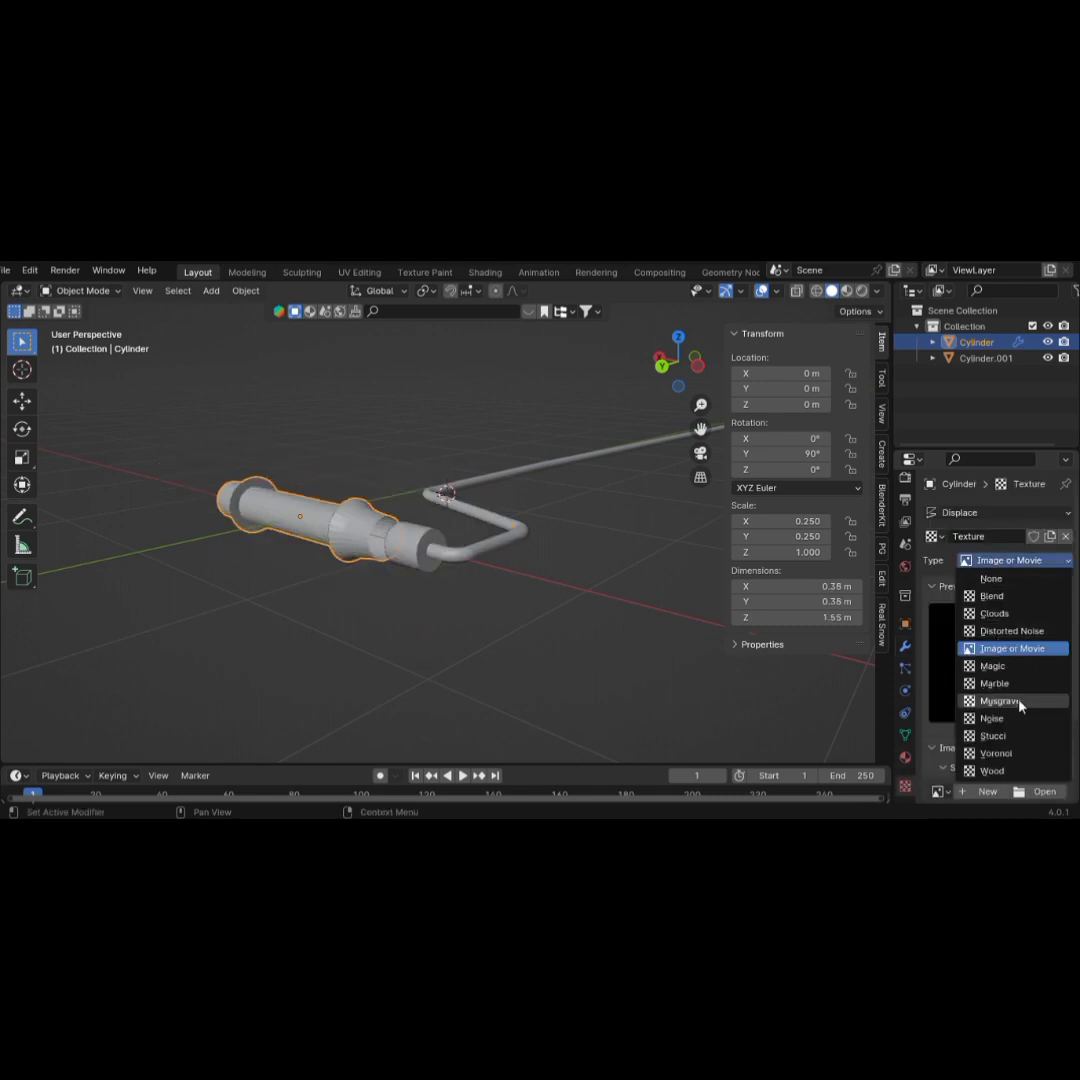
click(1005, 615)
Set the Clouds texture's Nabla to 0.07 and its Size to 0.05
scroll(995, 700, down, 4)
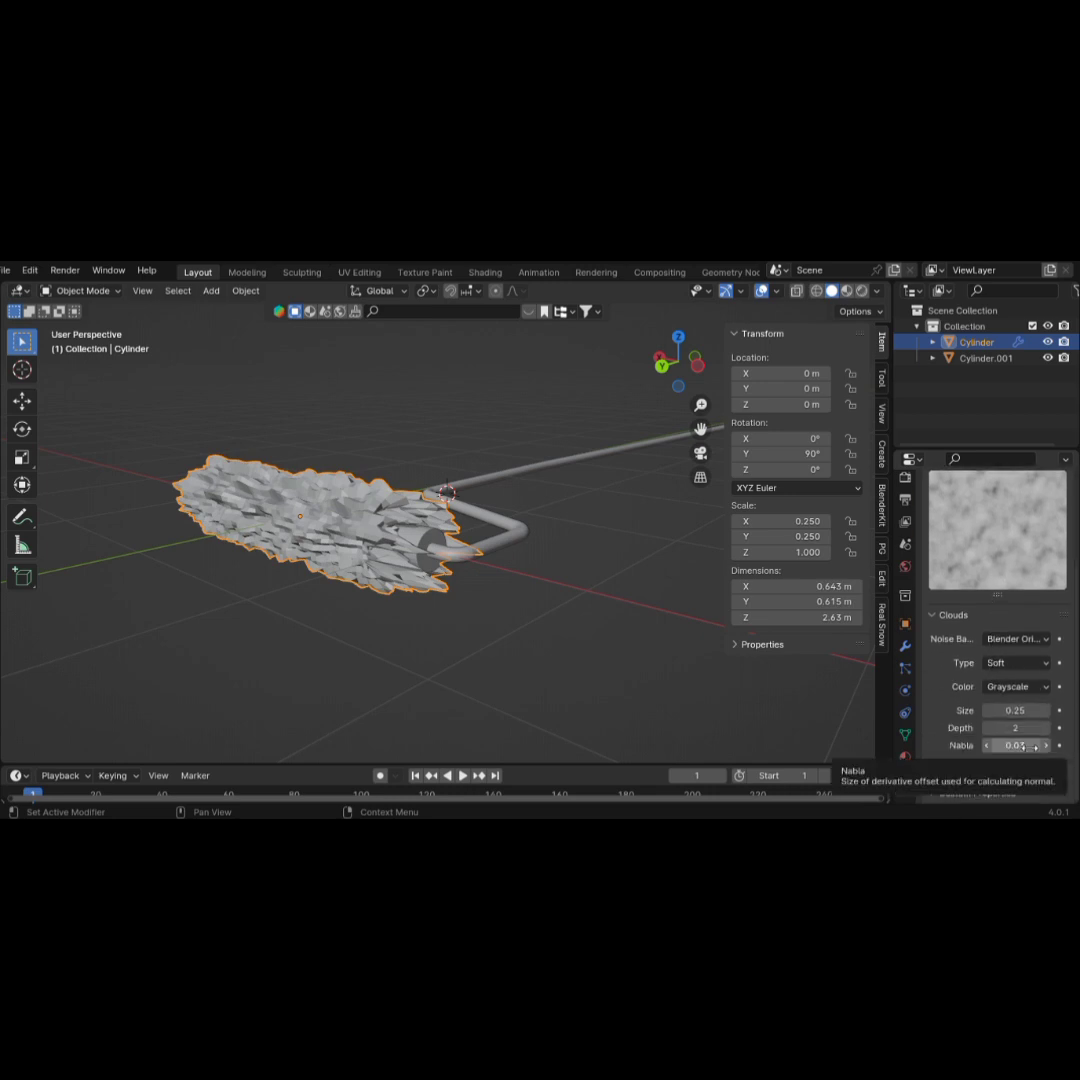
drag(1003, 745, 1043, 745)
click(1020, 712)
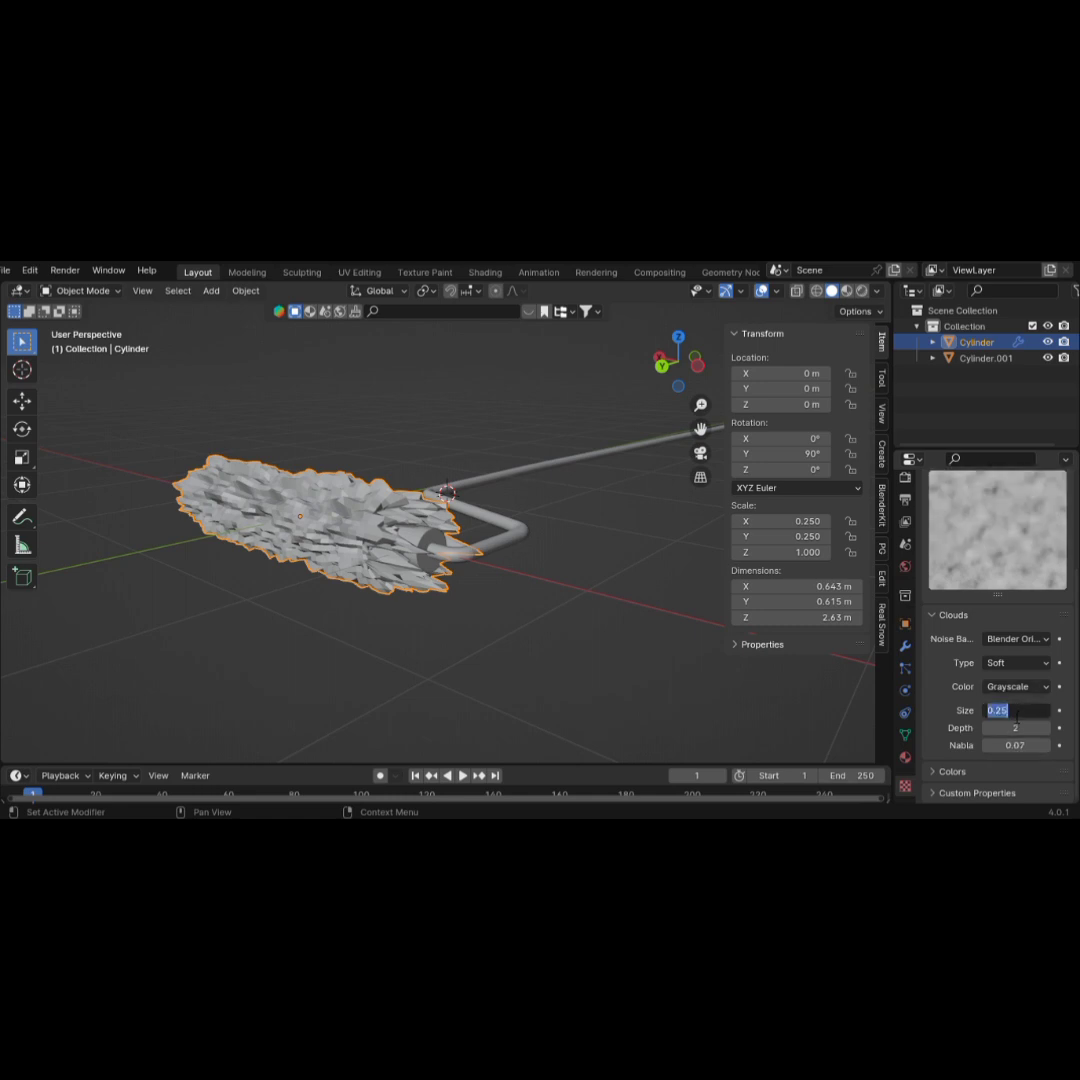
key(BackSpace)
text(.05)
key(Return)
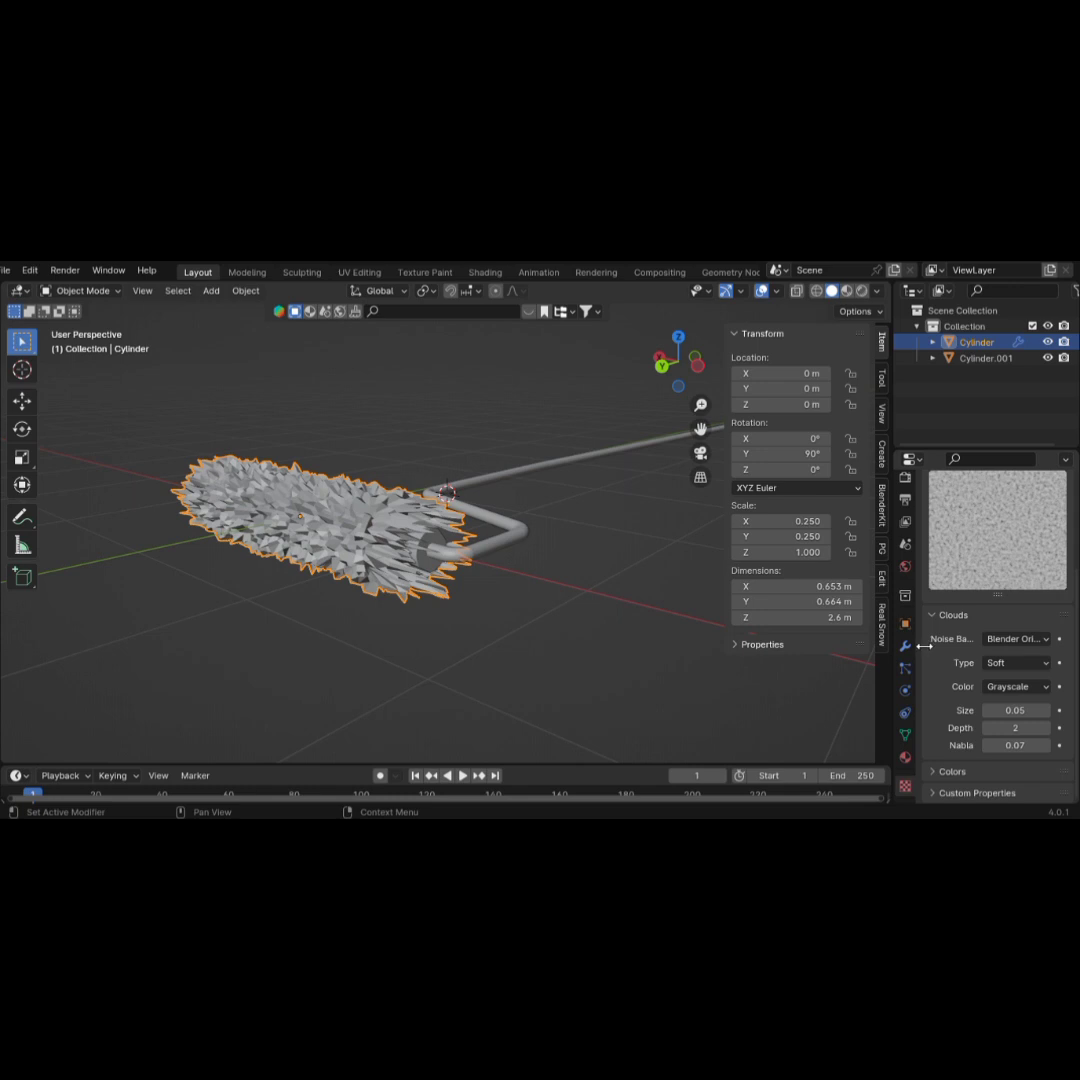
Set the Displace modifier's strength to 0.100 and shade the roller cylinder smooth
click(905, 645)
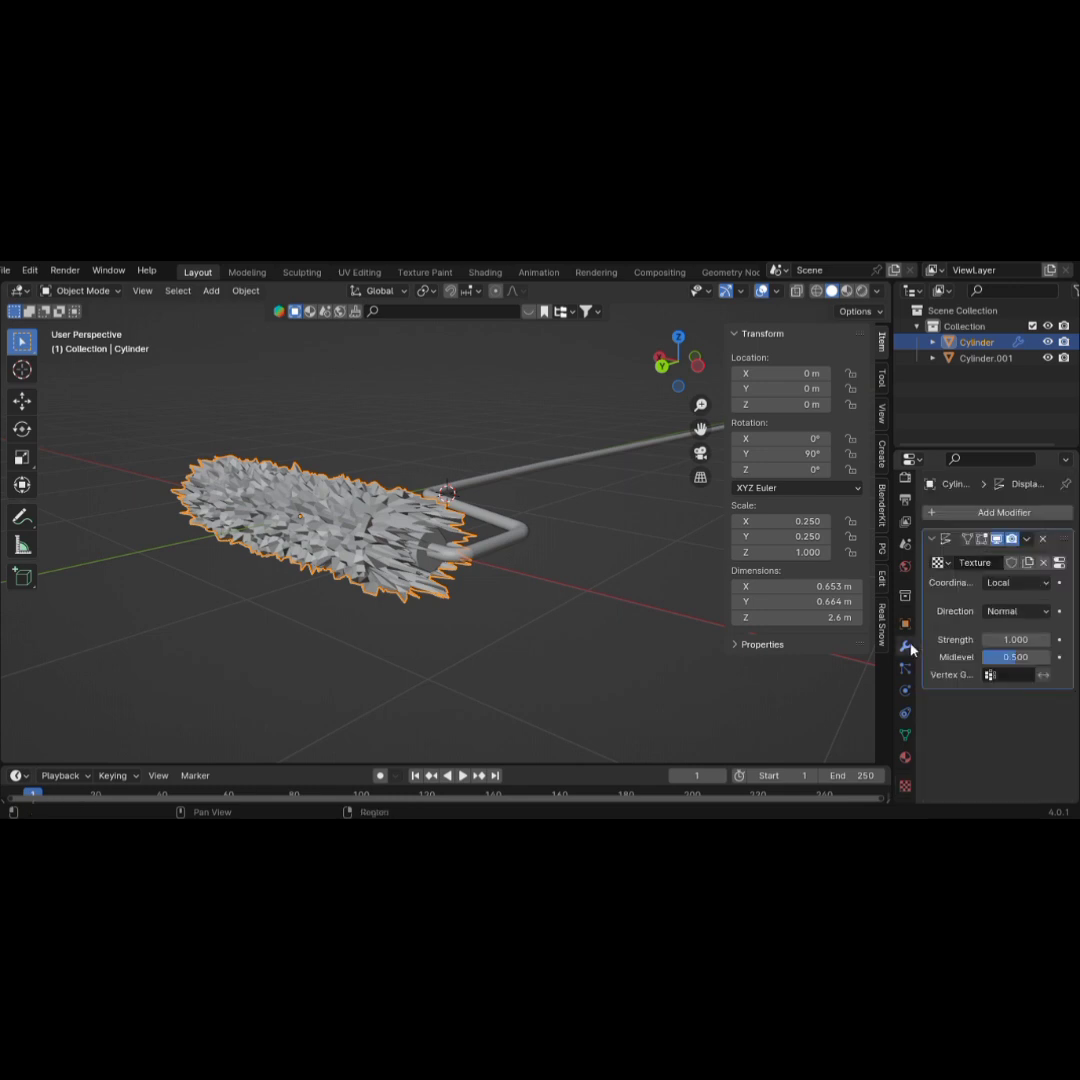
mouse_move(1018, 640)
mouse_down()
mouse_move(995, 641)
mouse_move(1066, 643)
mouse_move(1014, 640)
mouse_up()
click(1038, 643)
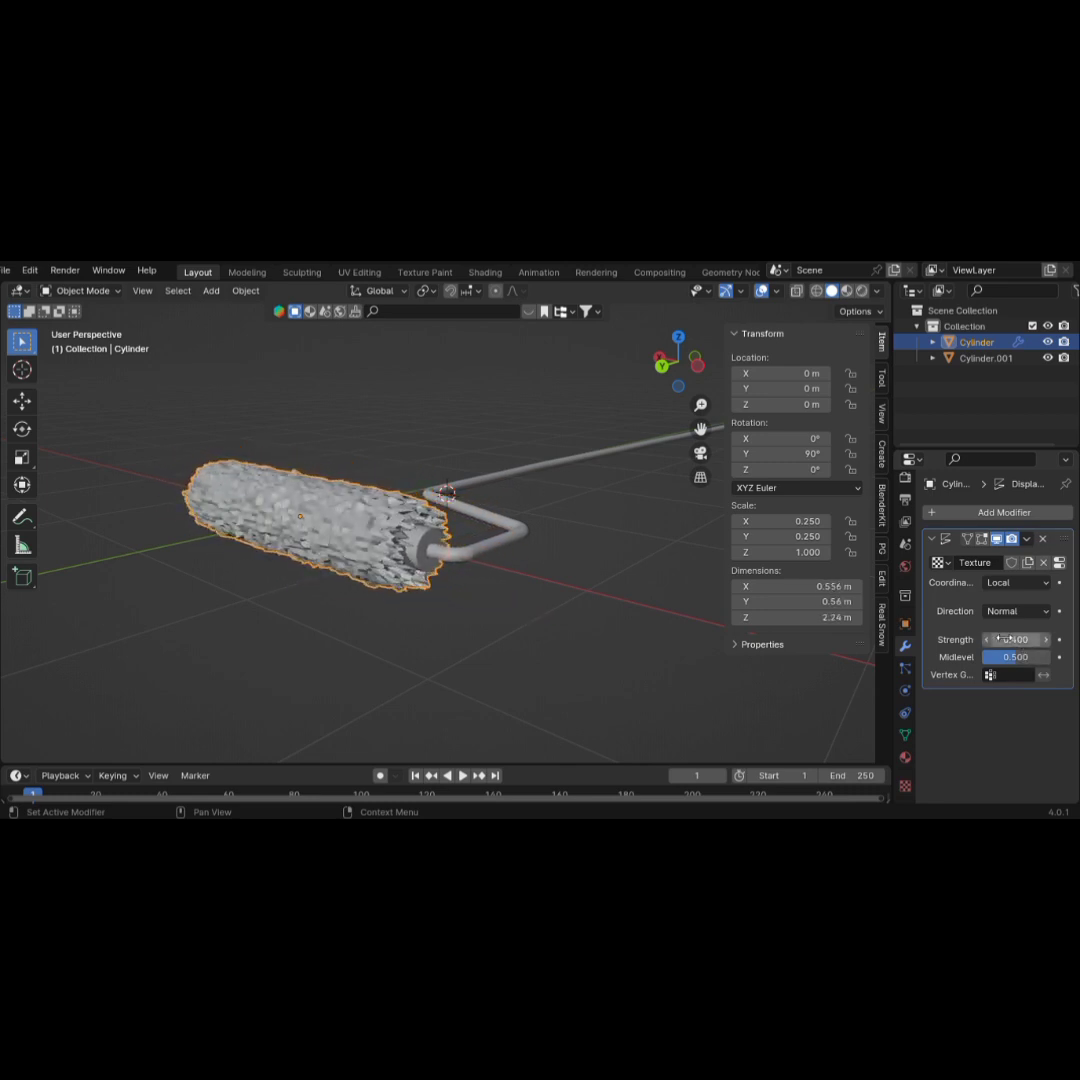
click(991, 642)
click(991, 642)
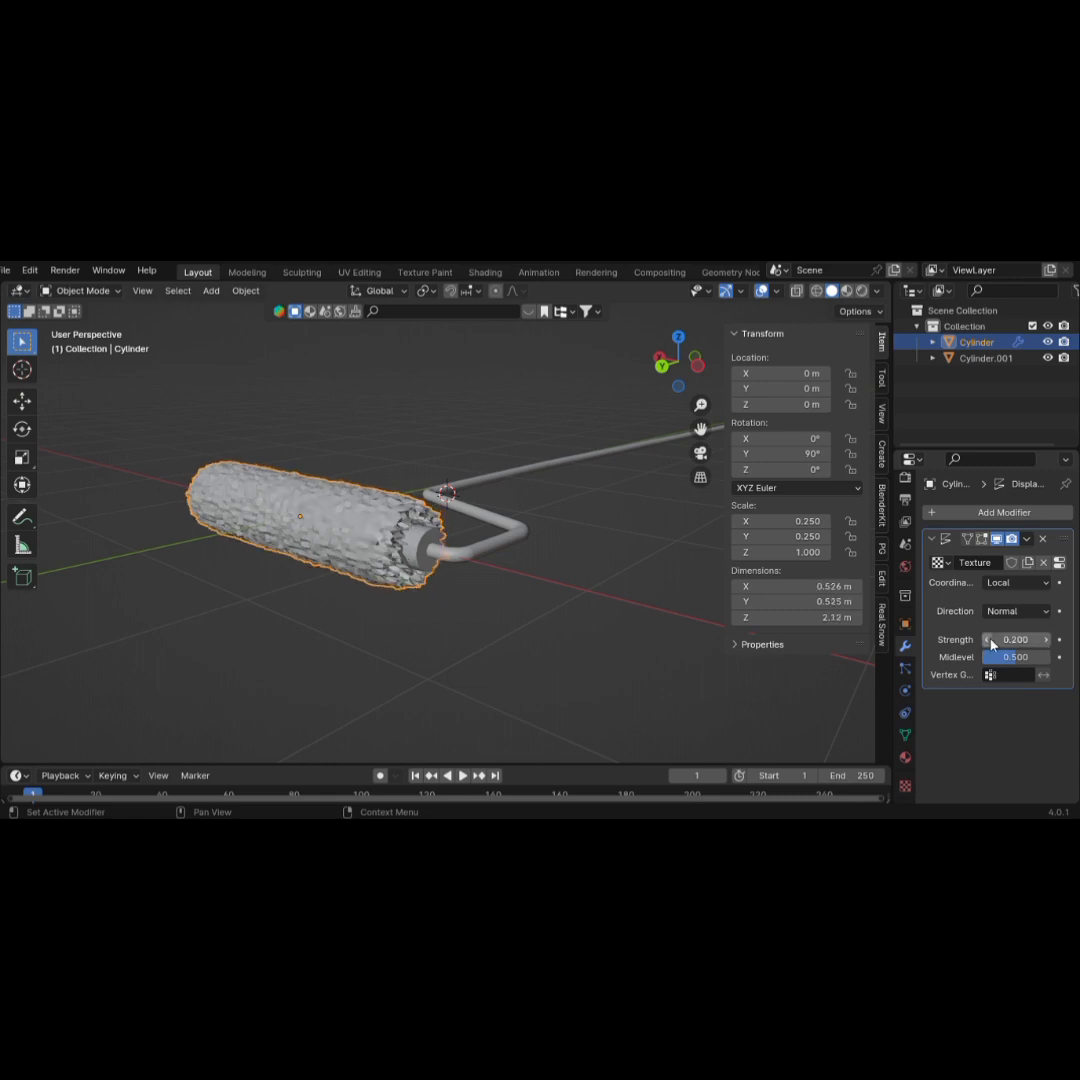
click(991, 642)
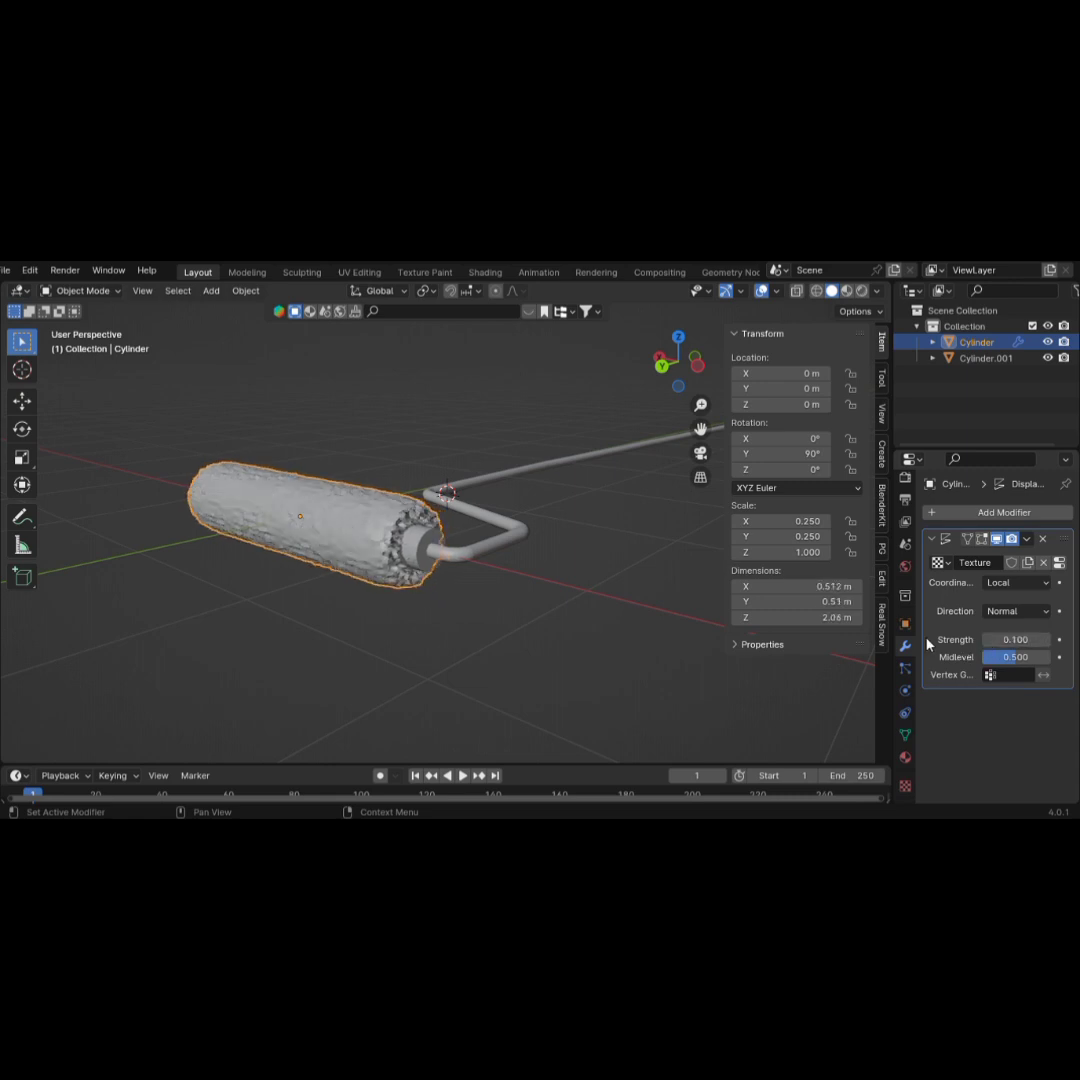
right_click(335, 523)
click(309, 509)
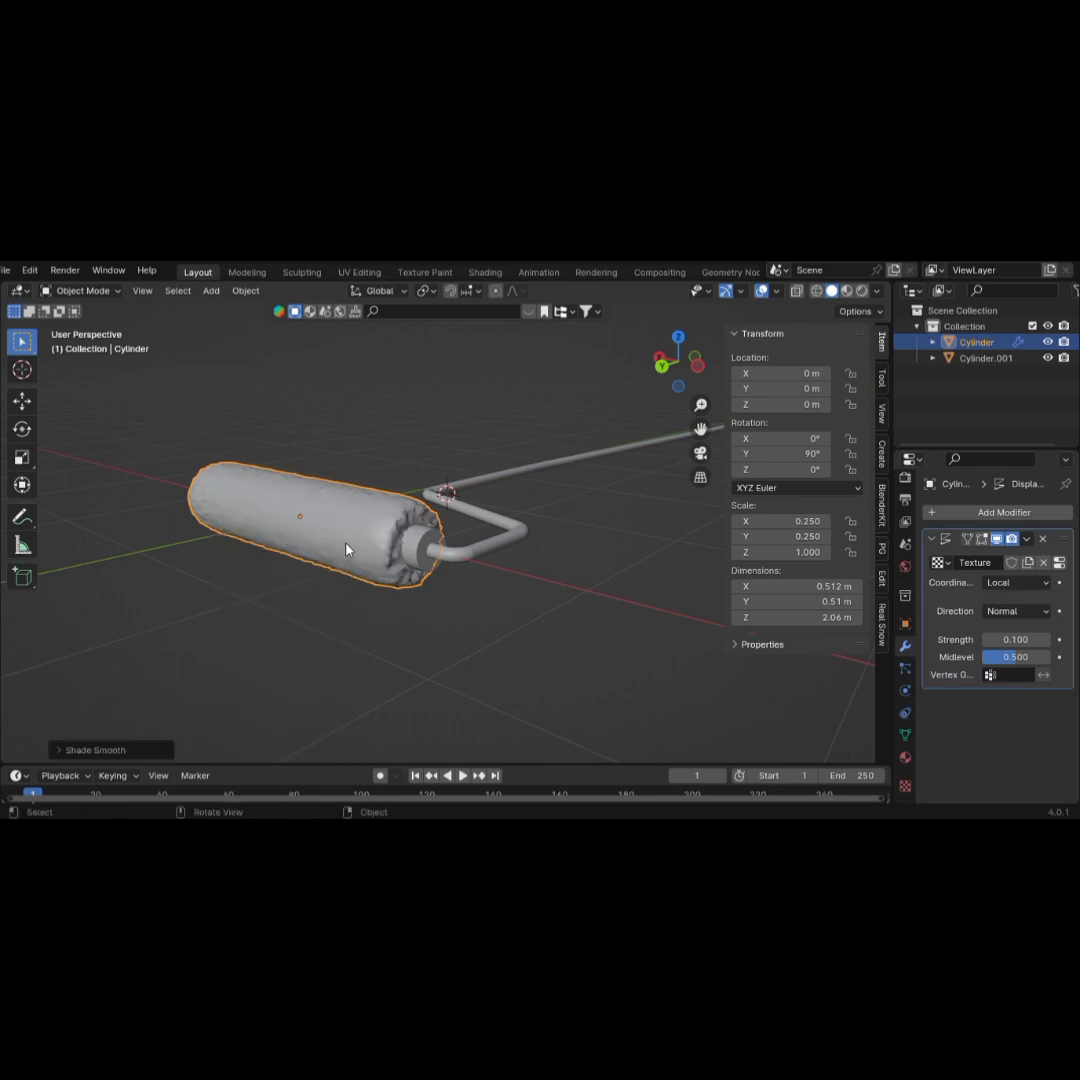
Add a Subdivision Surface modifier to the roller and place it before Displace in the stack, with both modifiers collapsed
click(932, 538)
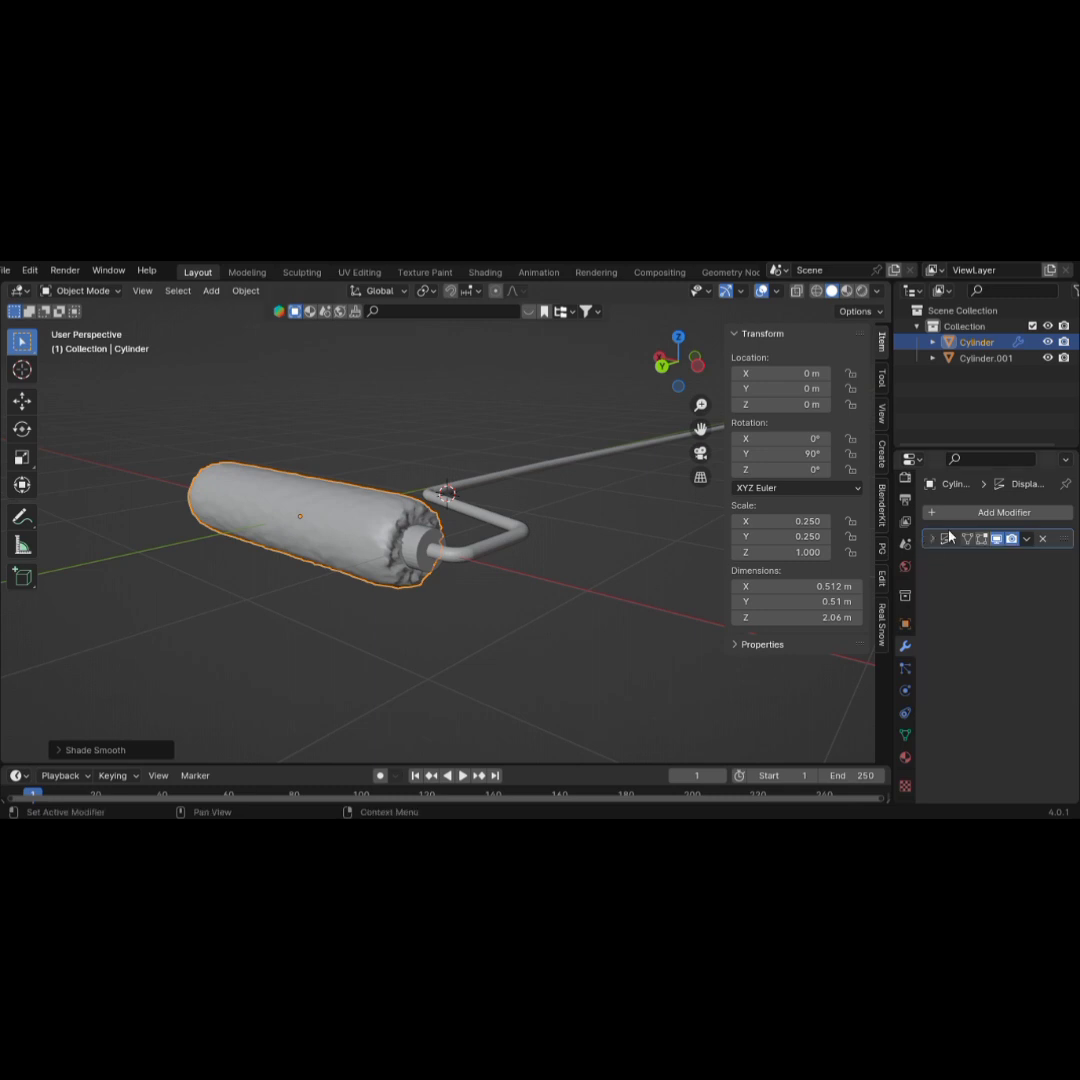
click(1004, 512)
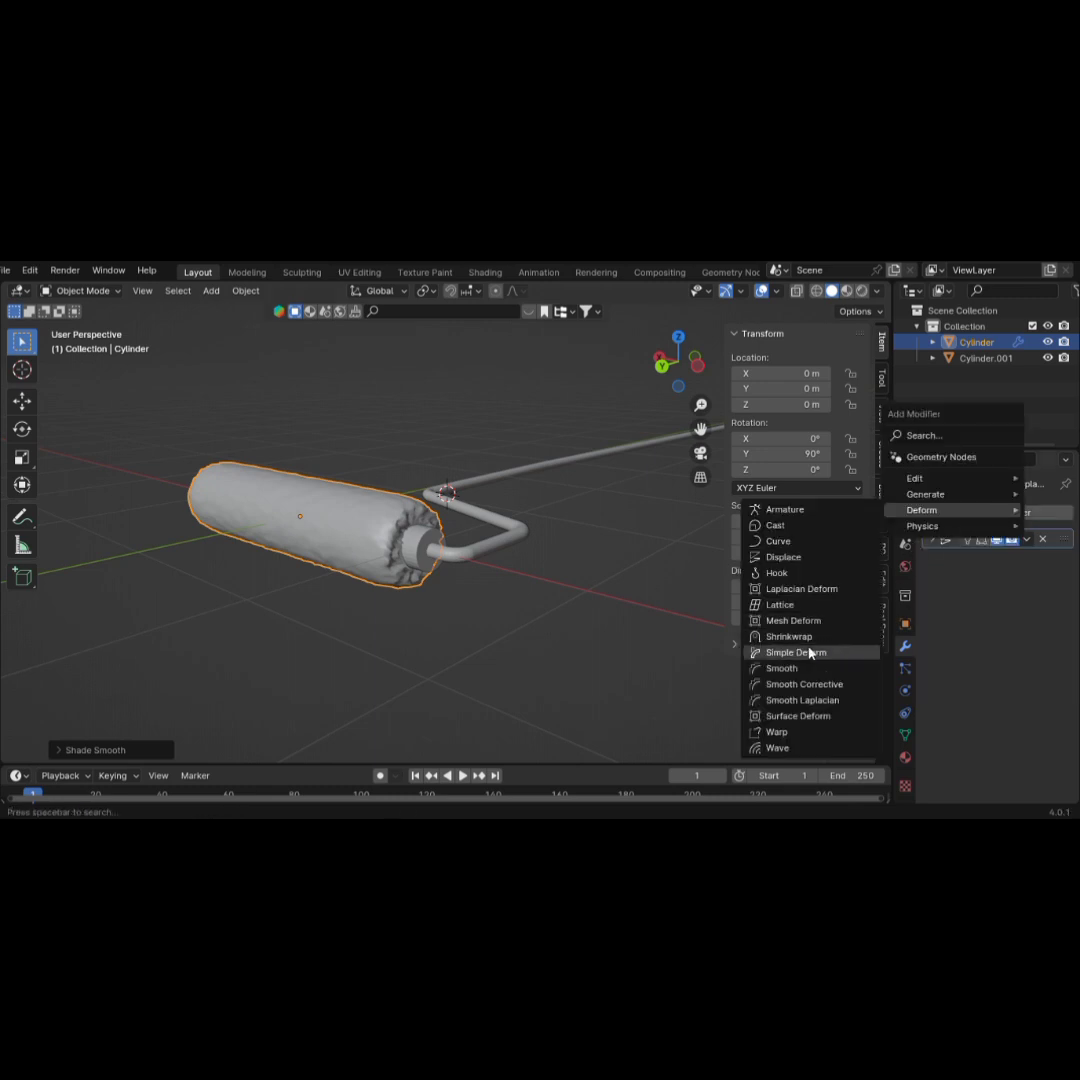
mouse_move(909, 499)
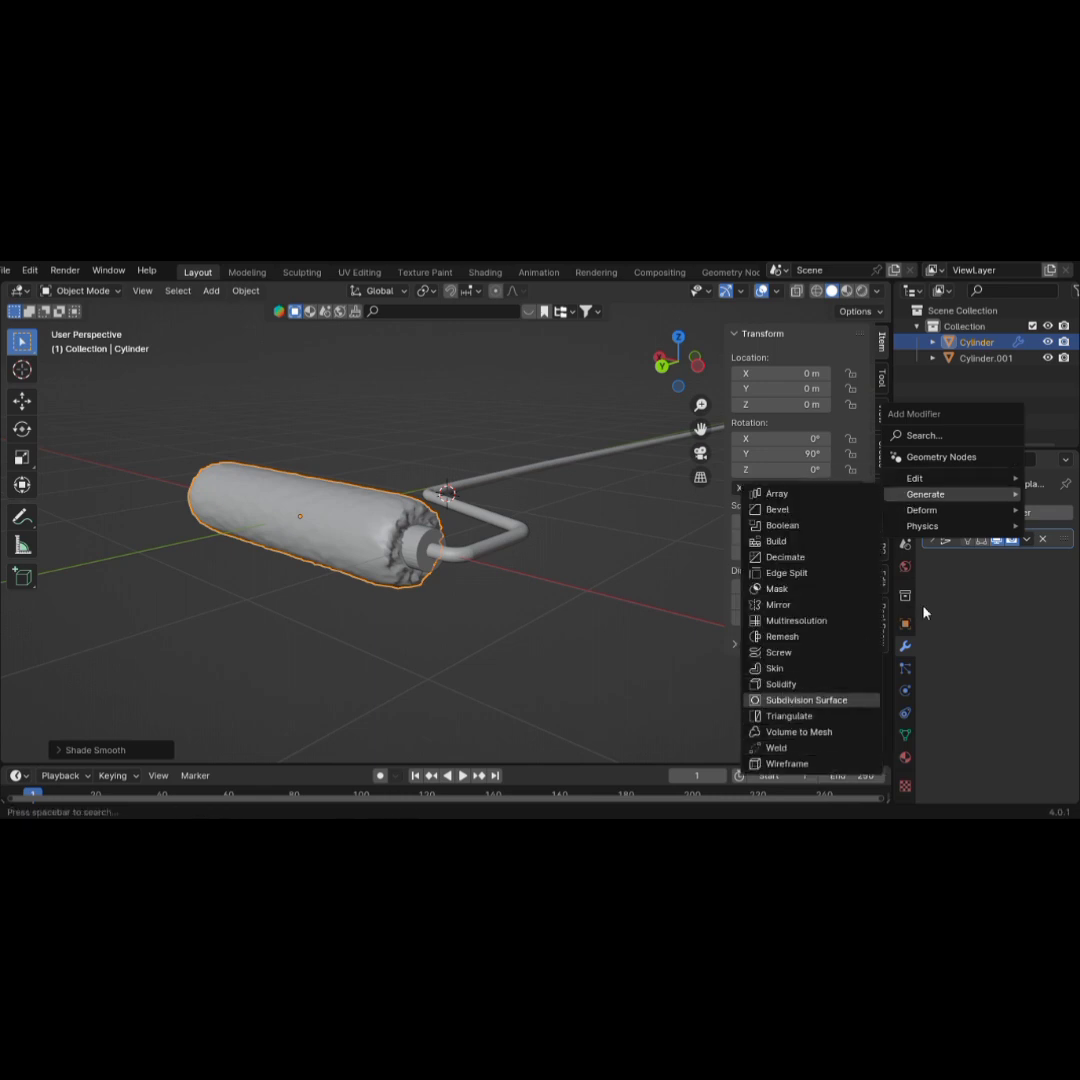
key(Return)
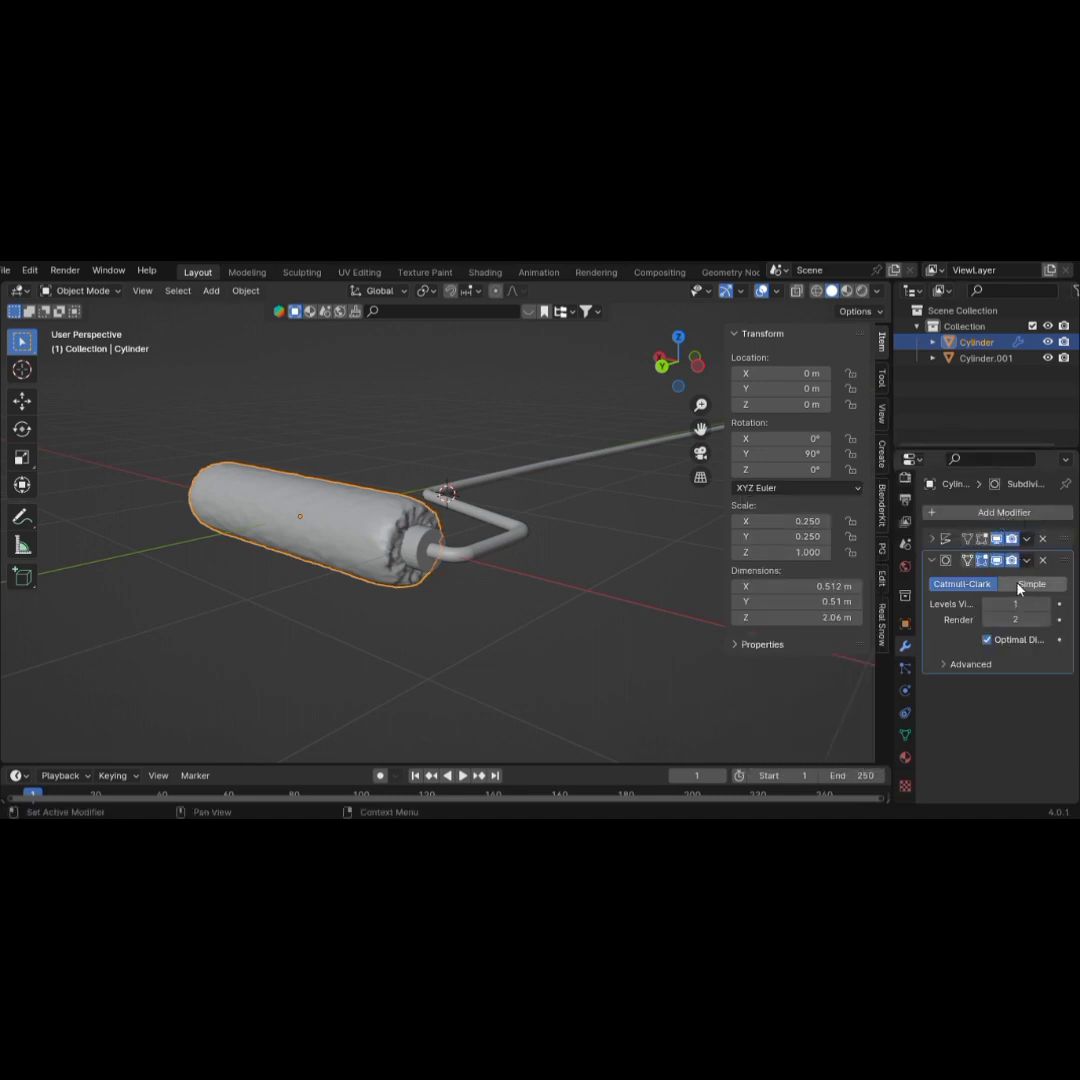
drag(1070, 565, 1064, 538)
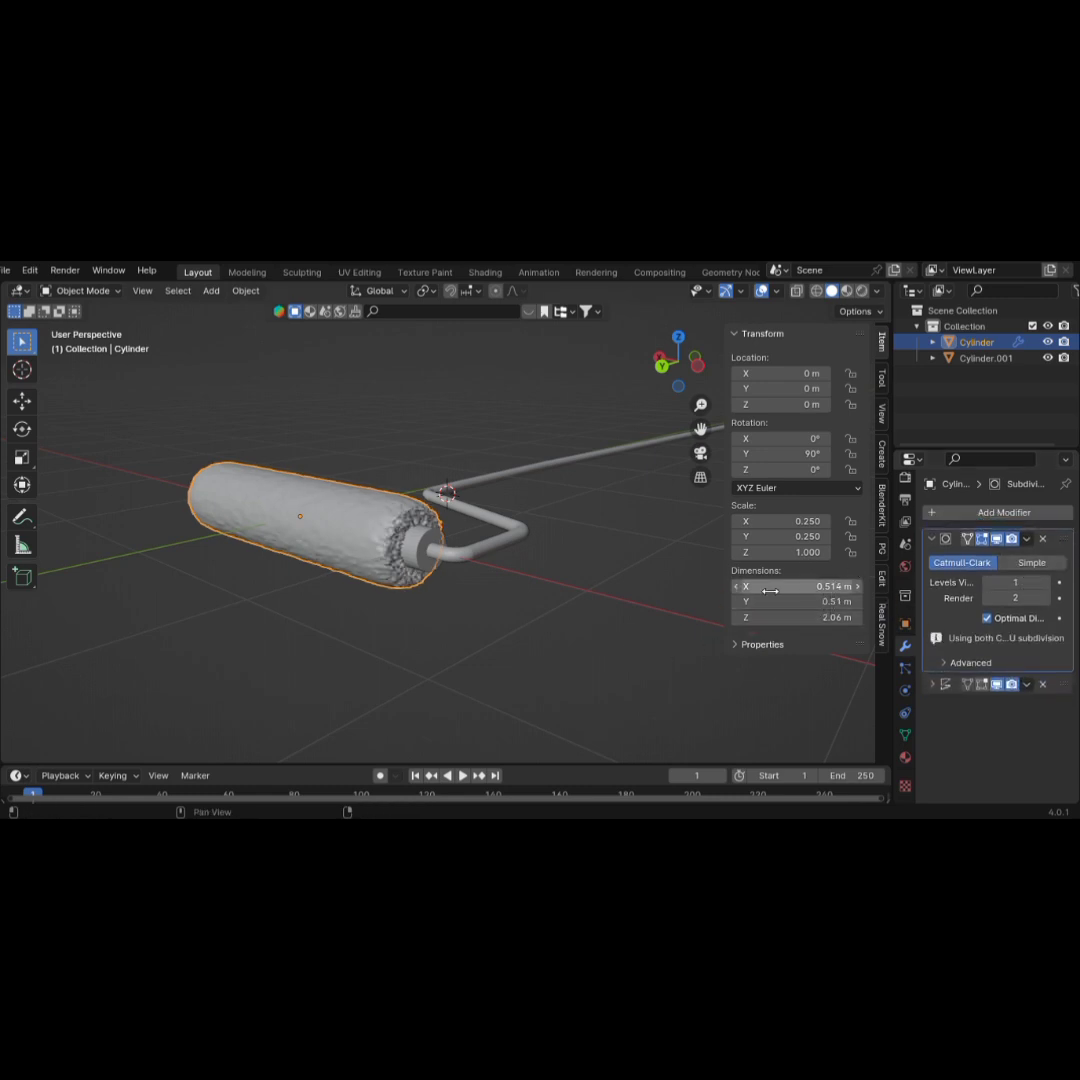
click(934, 540)
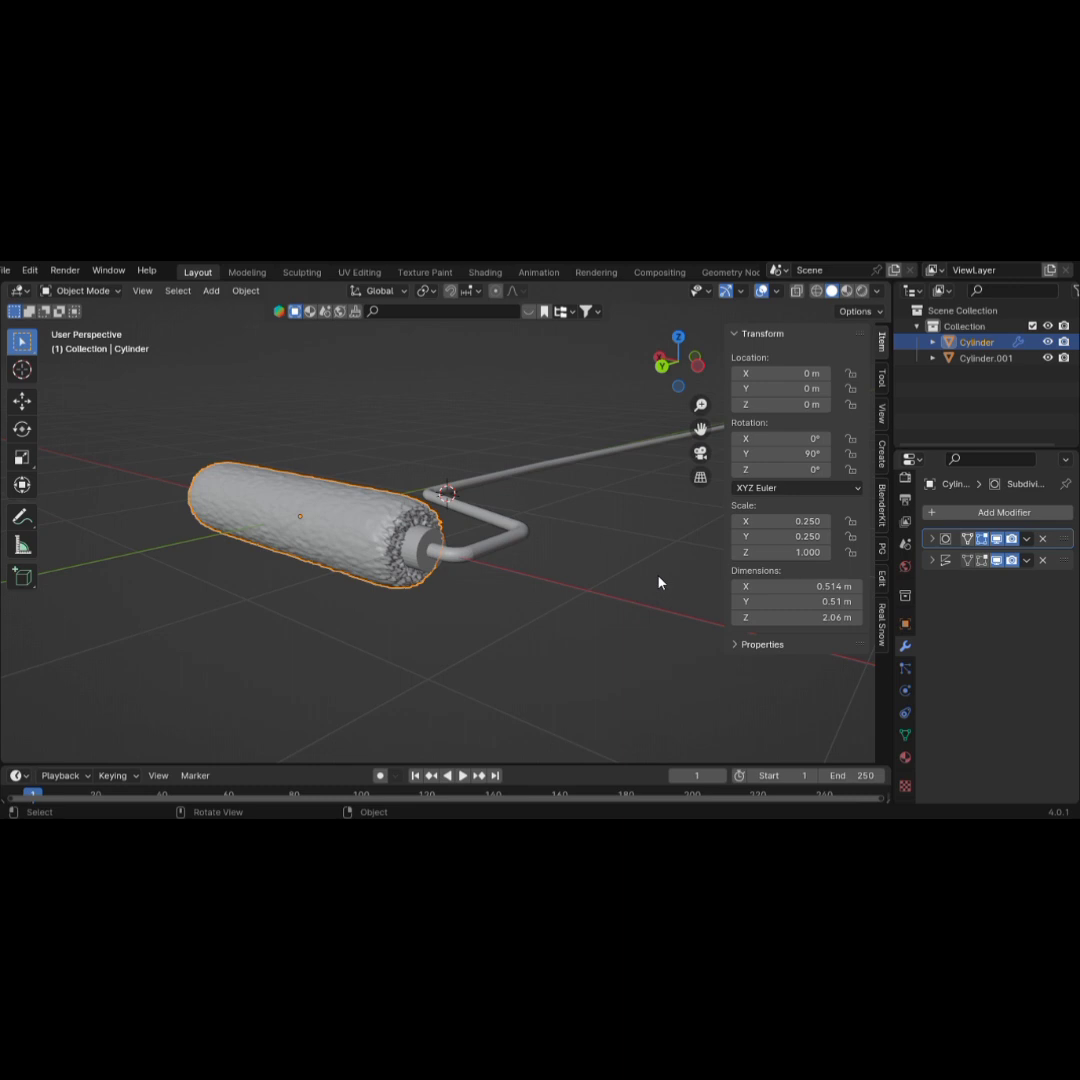
Hide the transform sidebar and examine the roller's displaced surface and the handle frame from several angles
key(n)
scroll(719, 590, up, 3)
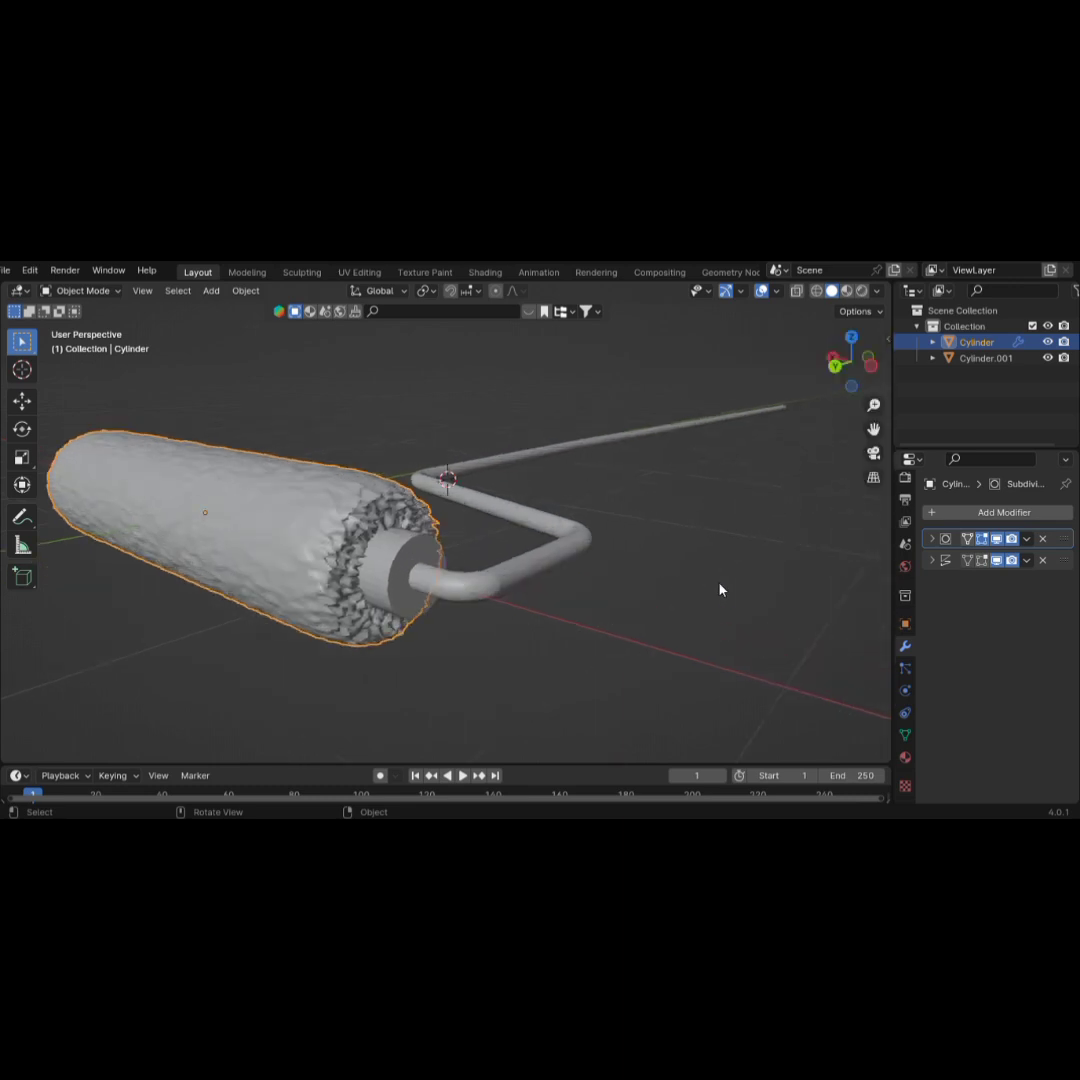
middle_drag(764, 603, 499, 640)
scroll(557, 642, down, 1)
scroll(480, 655, down, 2)
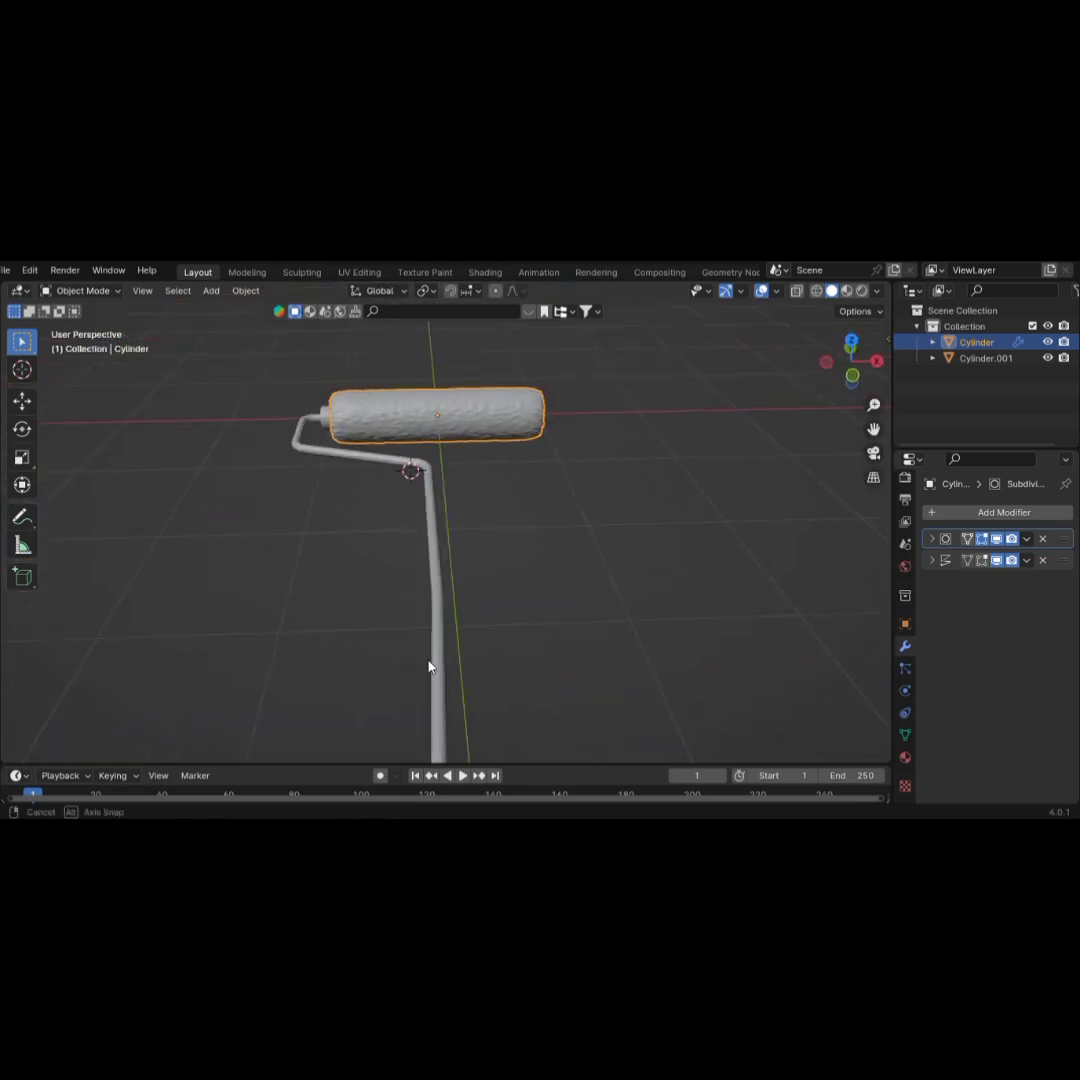
middle_drag(429, 663, 673, 624)
scroll(653, 646, up, 3)
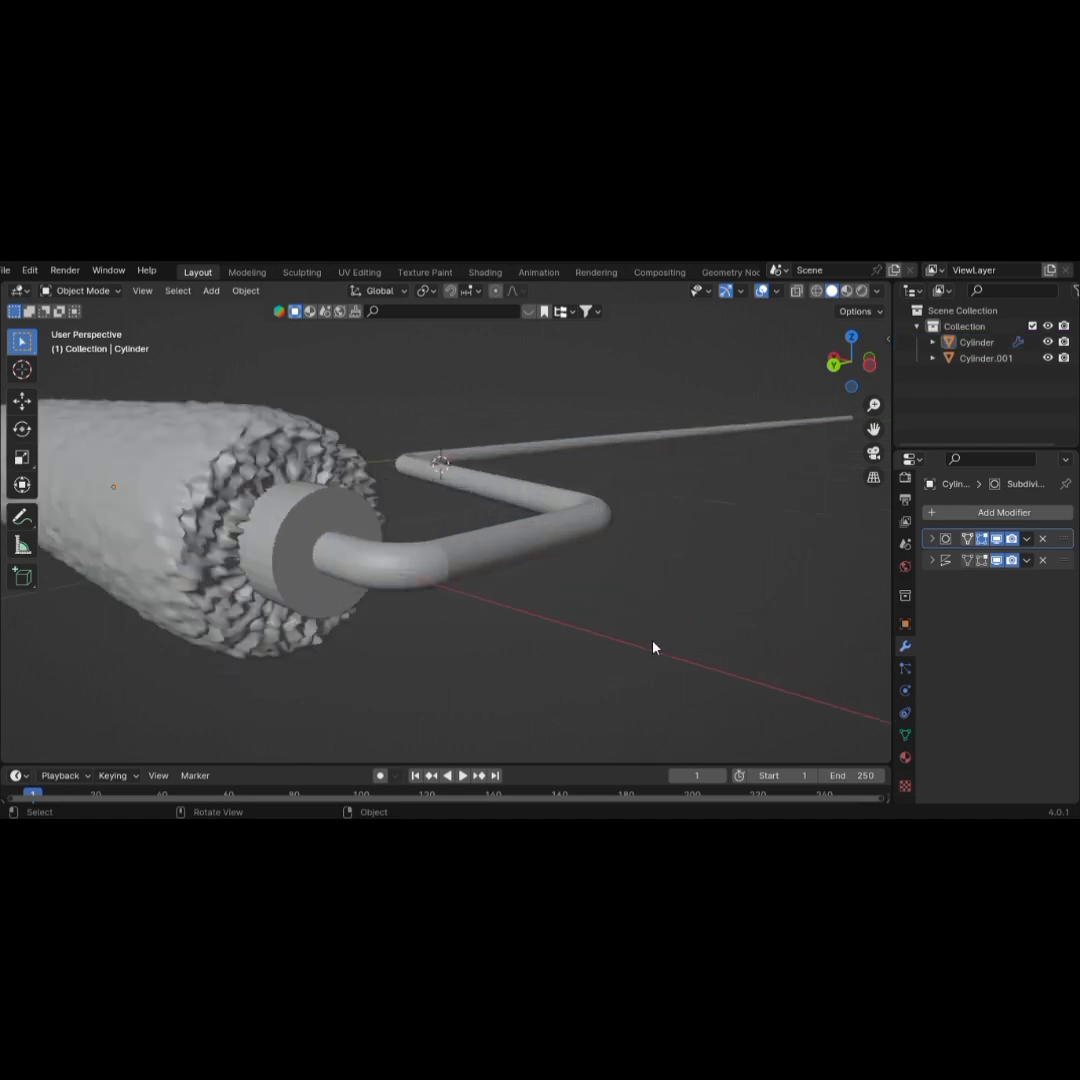
scroll(653, 646, down, 3)
middle_drag(653, 646, 595, 675)
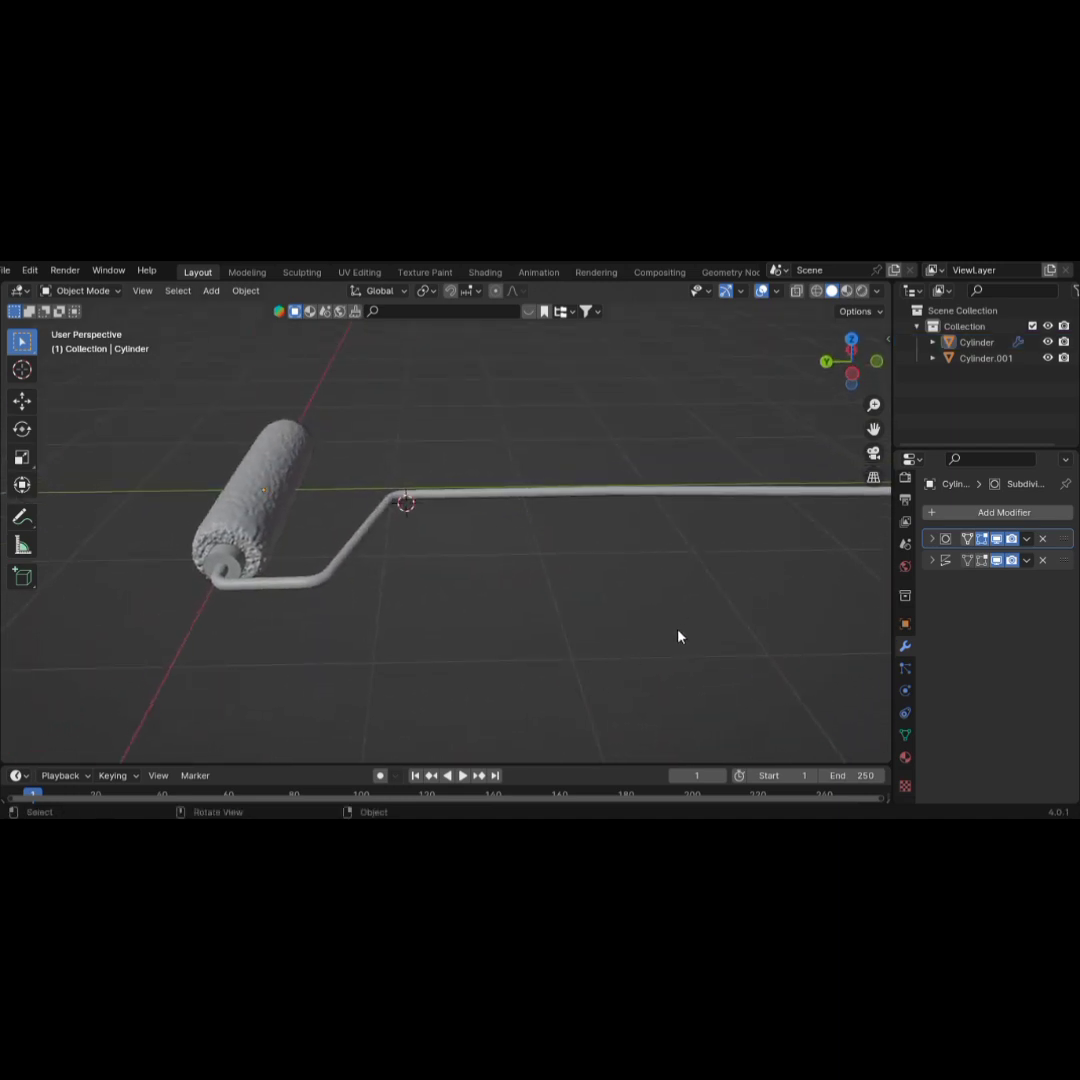
middle_drag(591, 605, 688, 525)
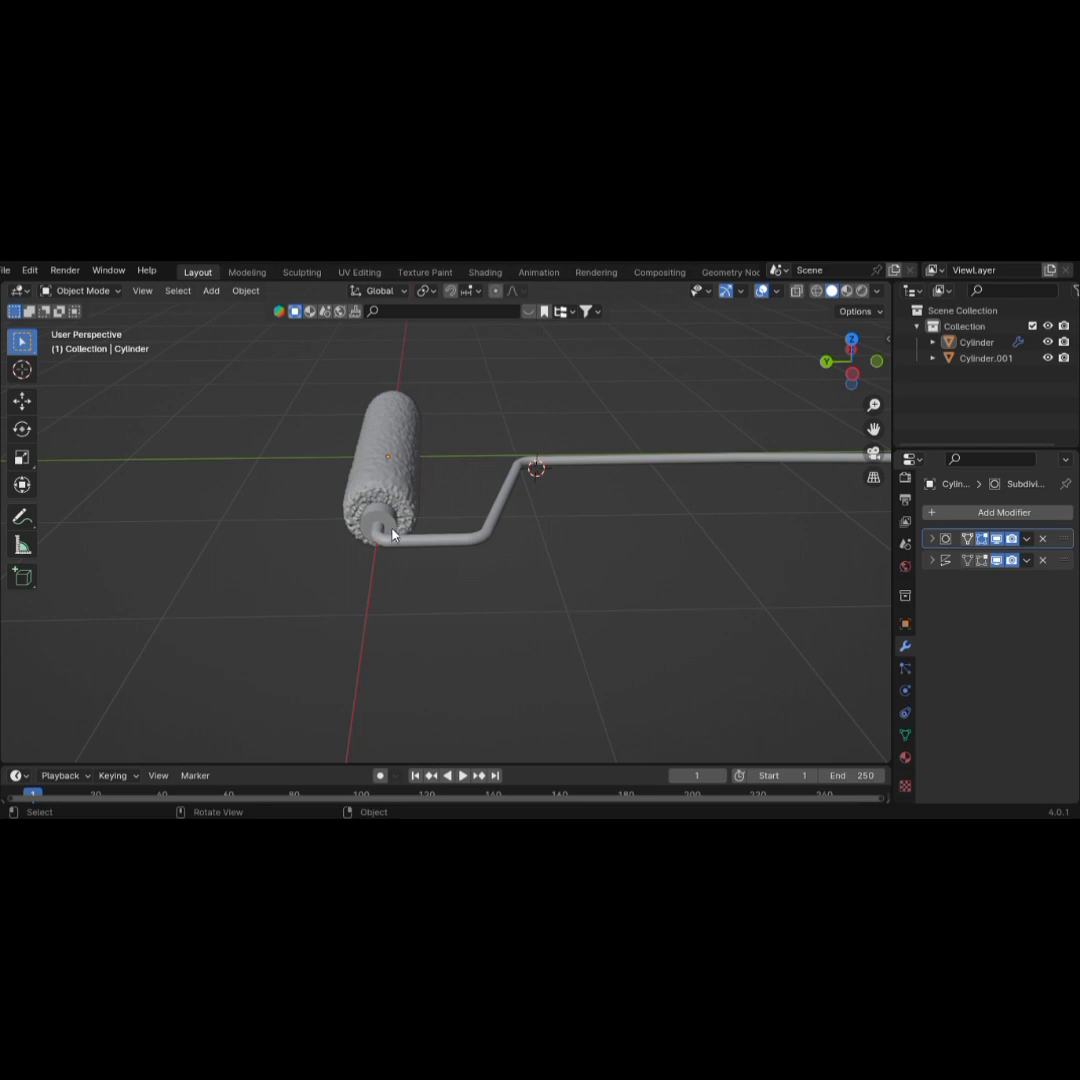
Parent the roller cylinder to the handle frame using Object (Keep Transform)
click(401, 476)
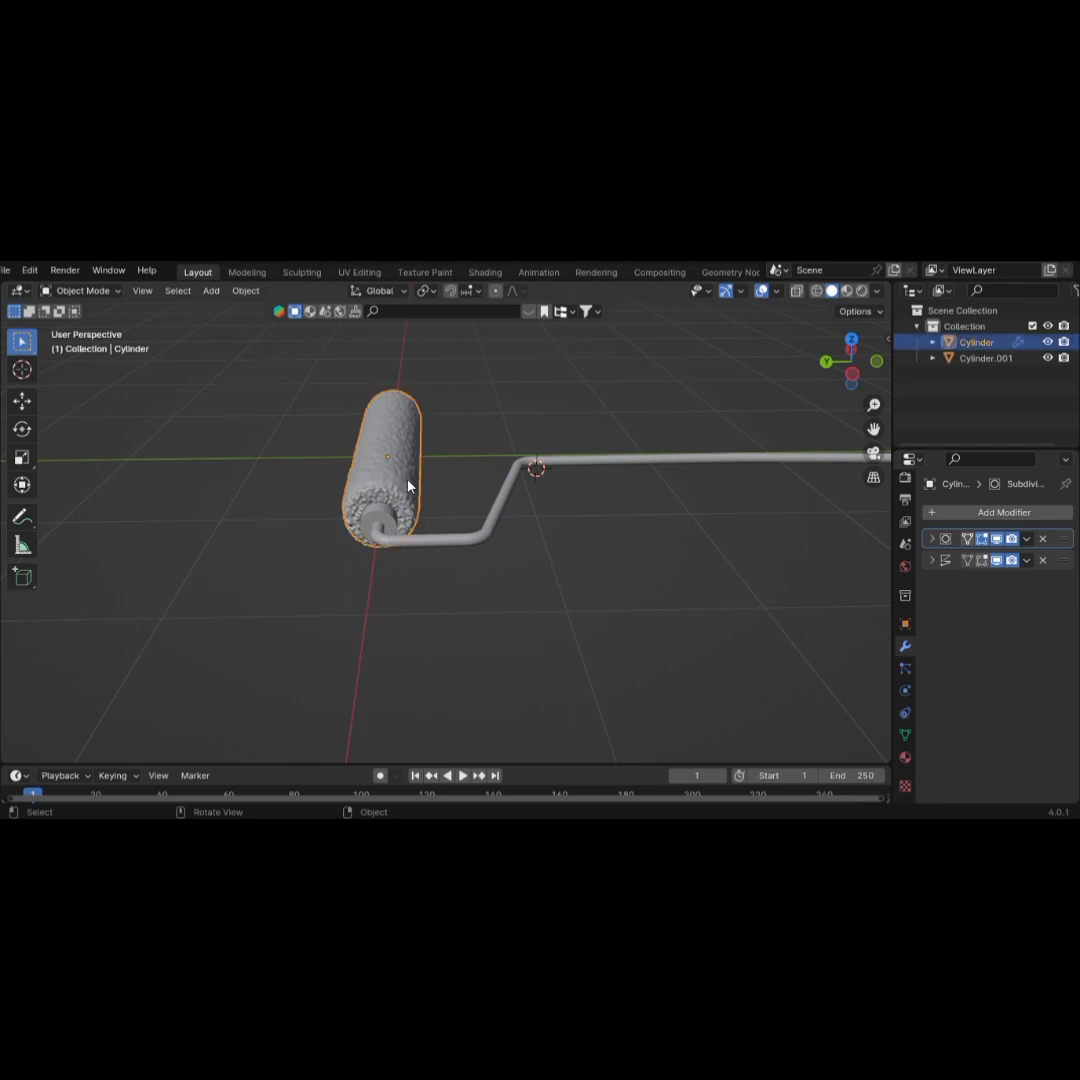
shift+click(513, 494)
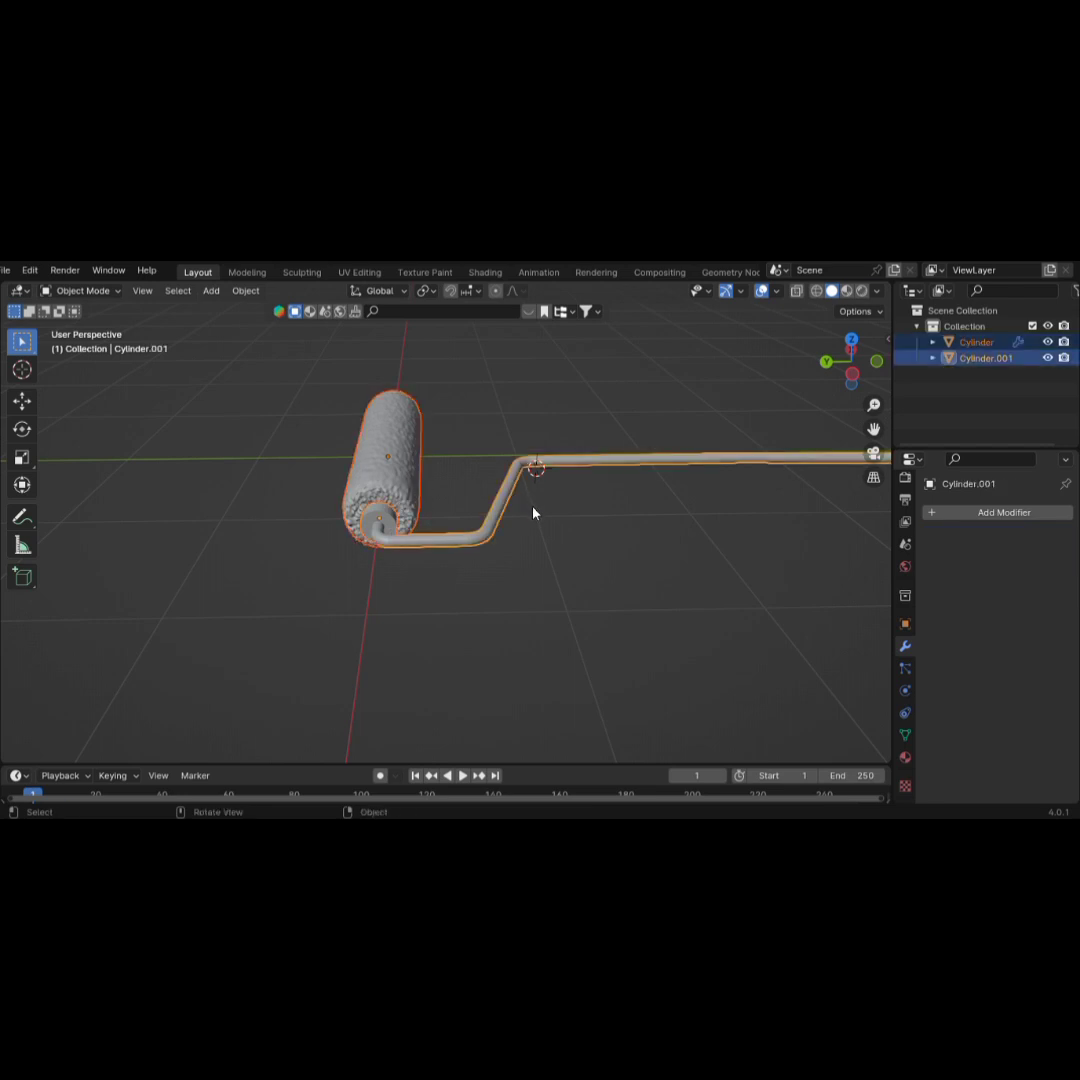
key(ctrl+p)
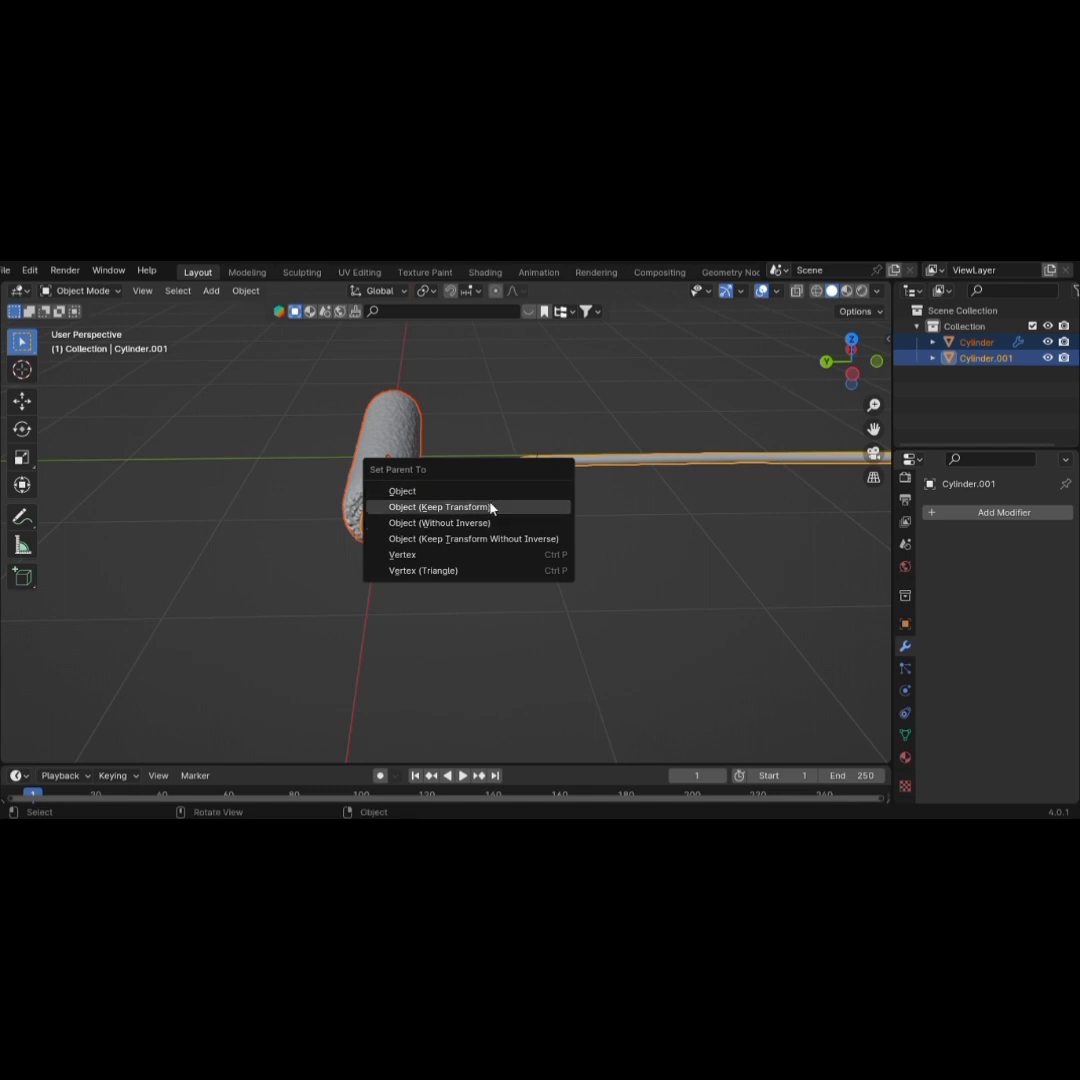
click(490, 508)
Try moving the handle frame along the global Y axis to check that the roller follows it
click(620, 473)
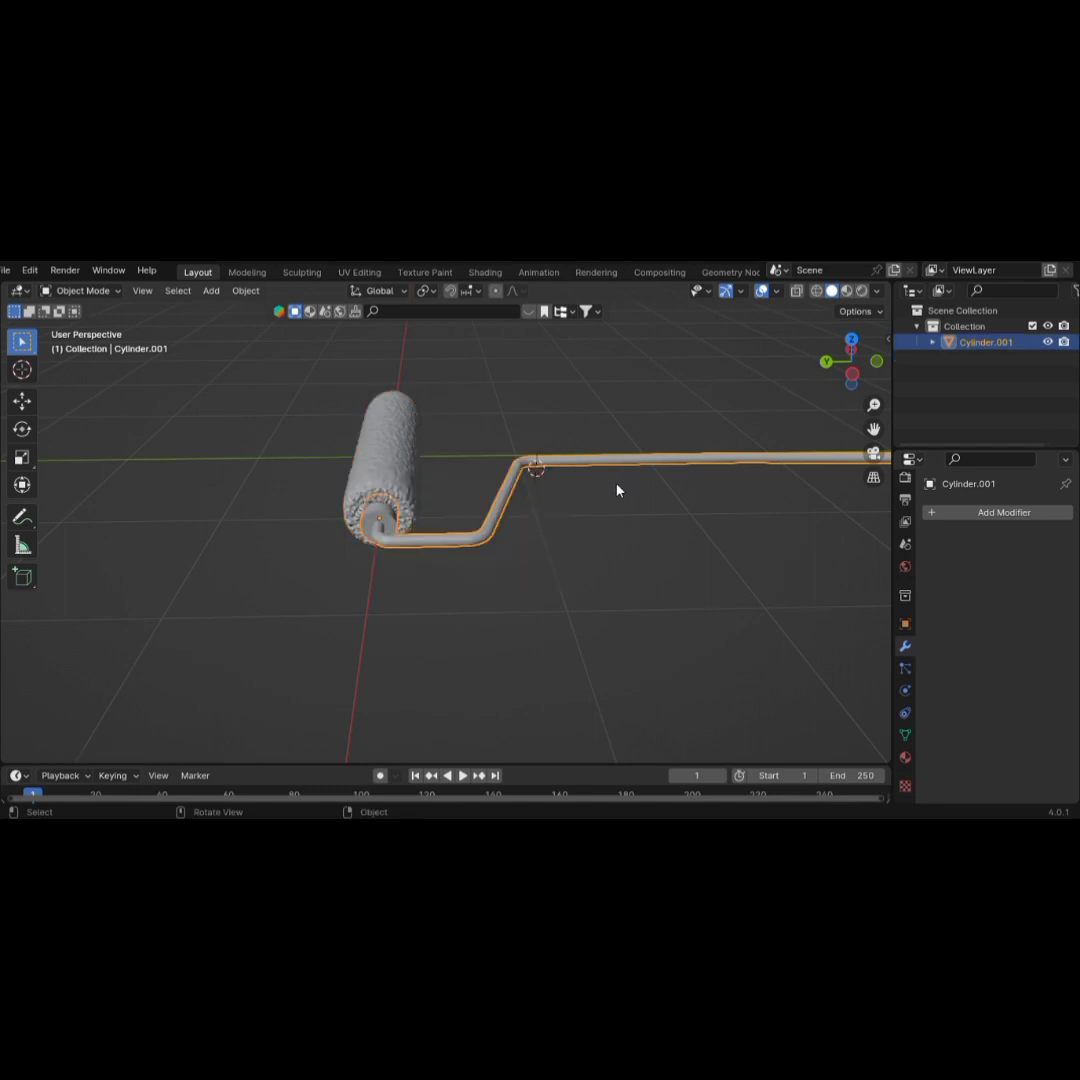
key(g)
key(y)
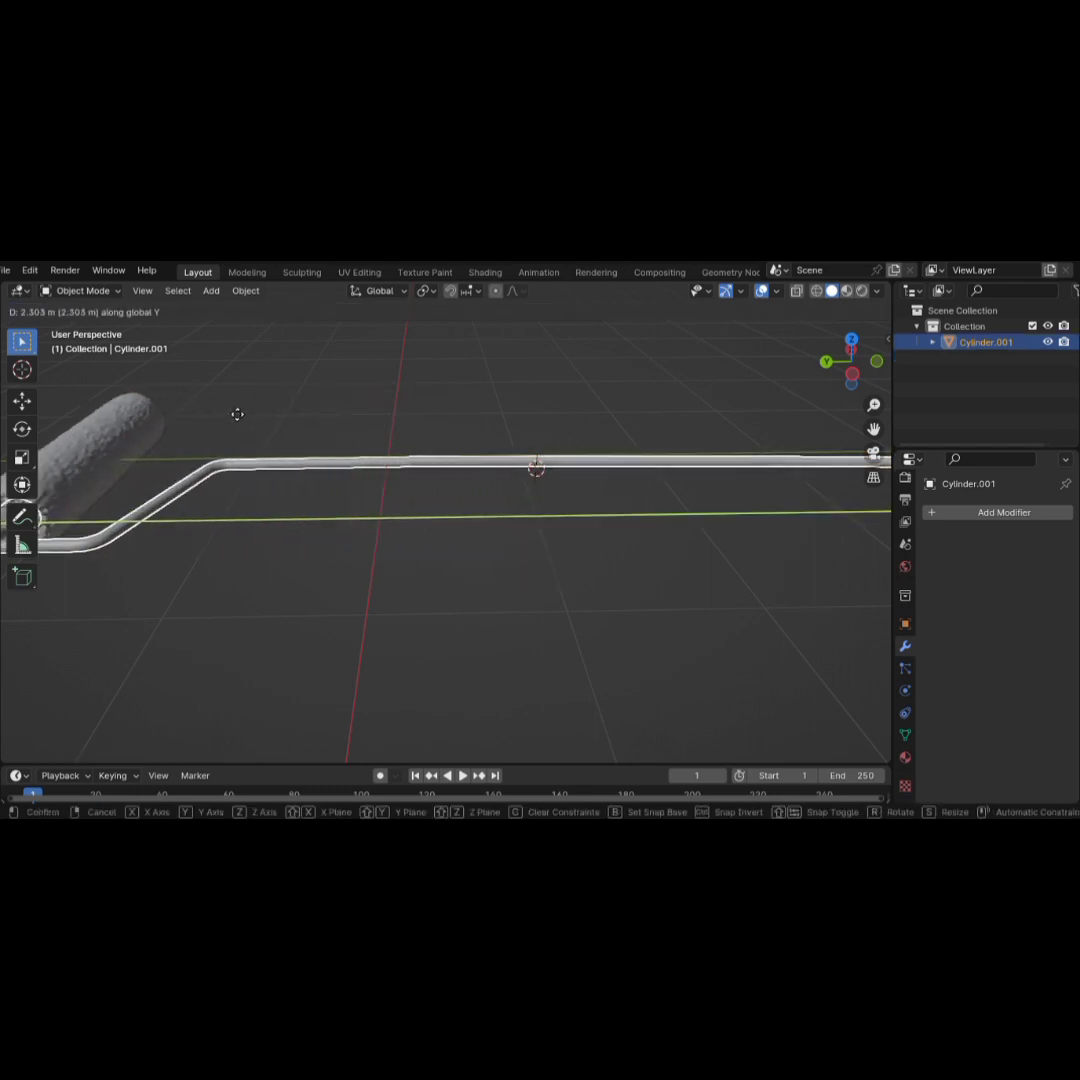
click(467, 458)
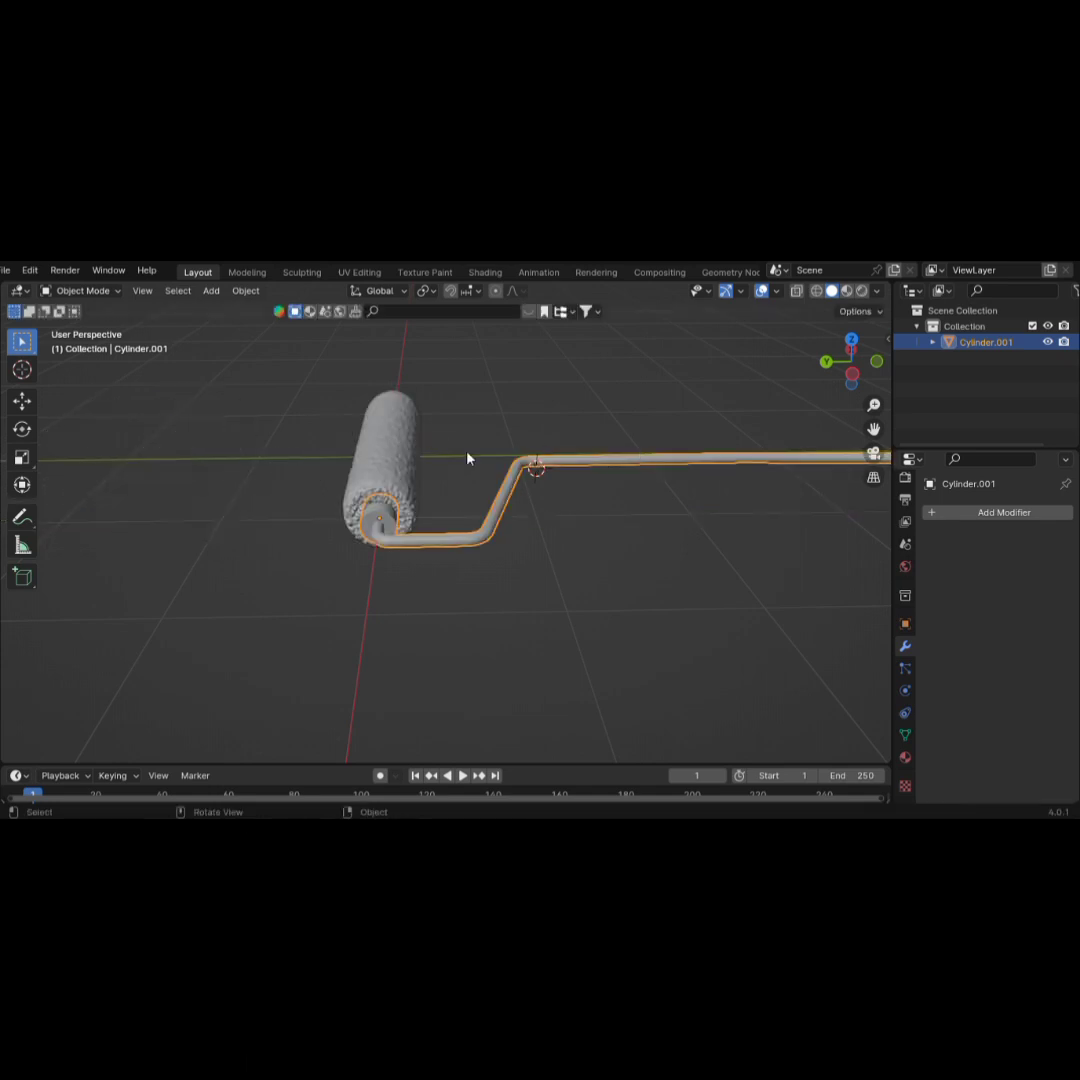
Add a plane mesh as the floor and scale it up about 10 times around the paint roller
click(498, 608)
key(shift+a)
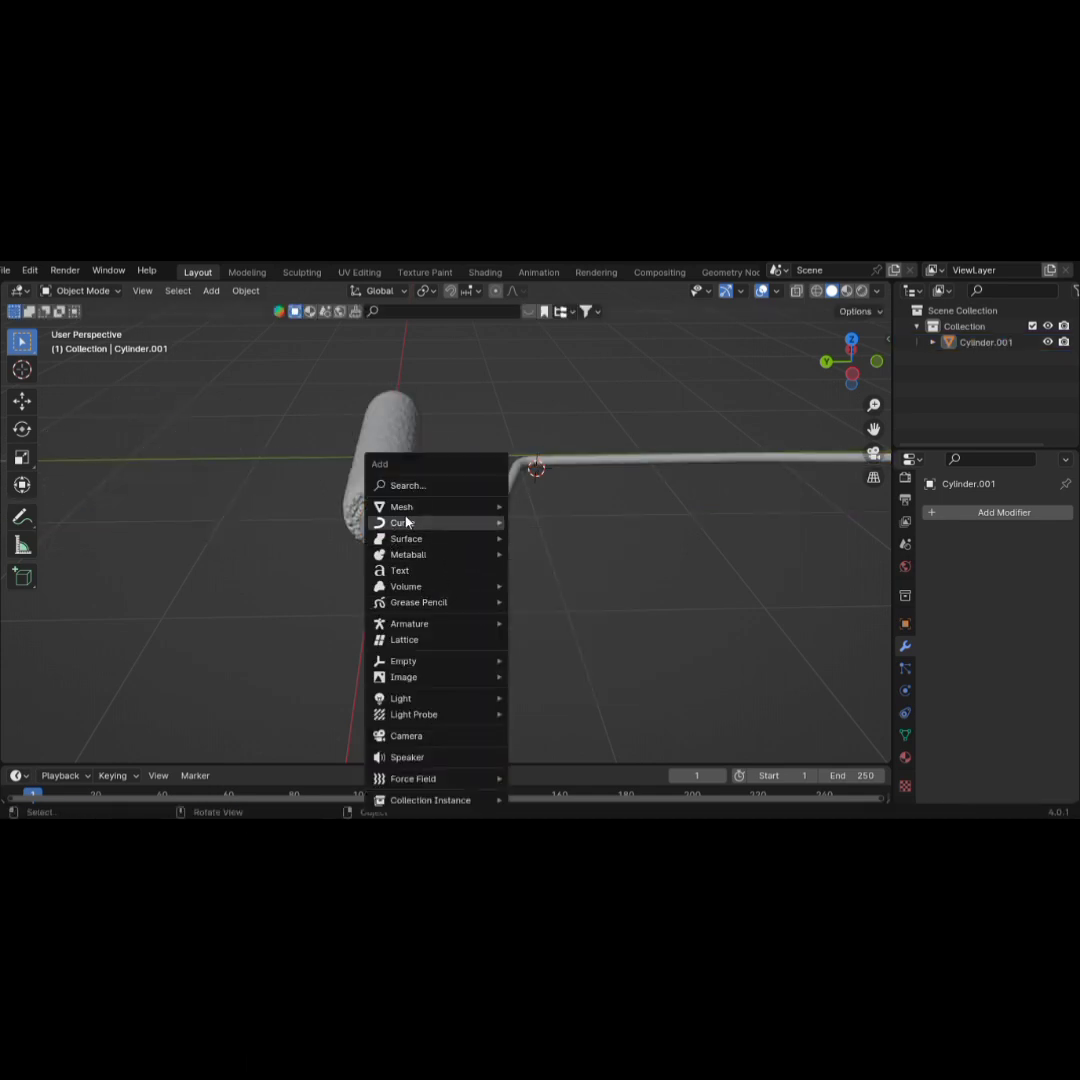
mouse_move(470, 507)
click(545, 507)
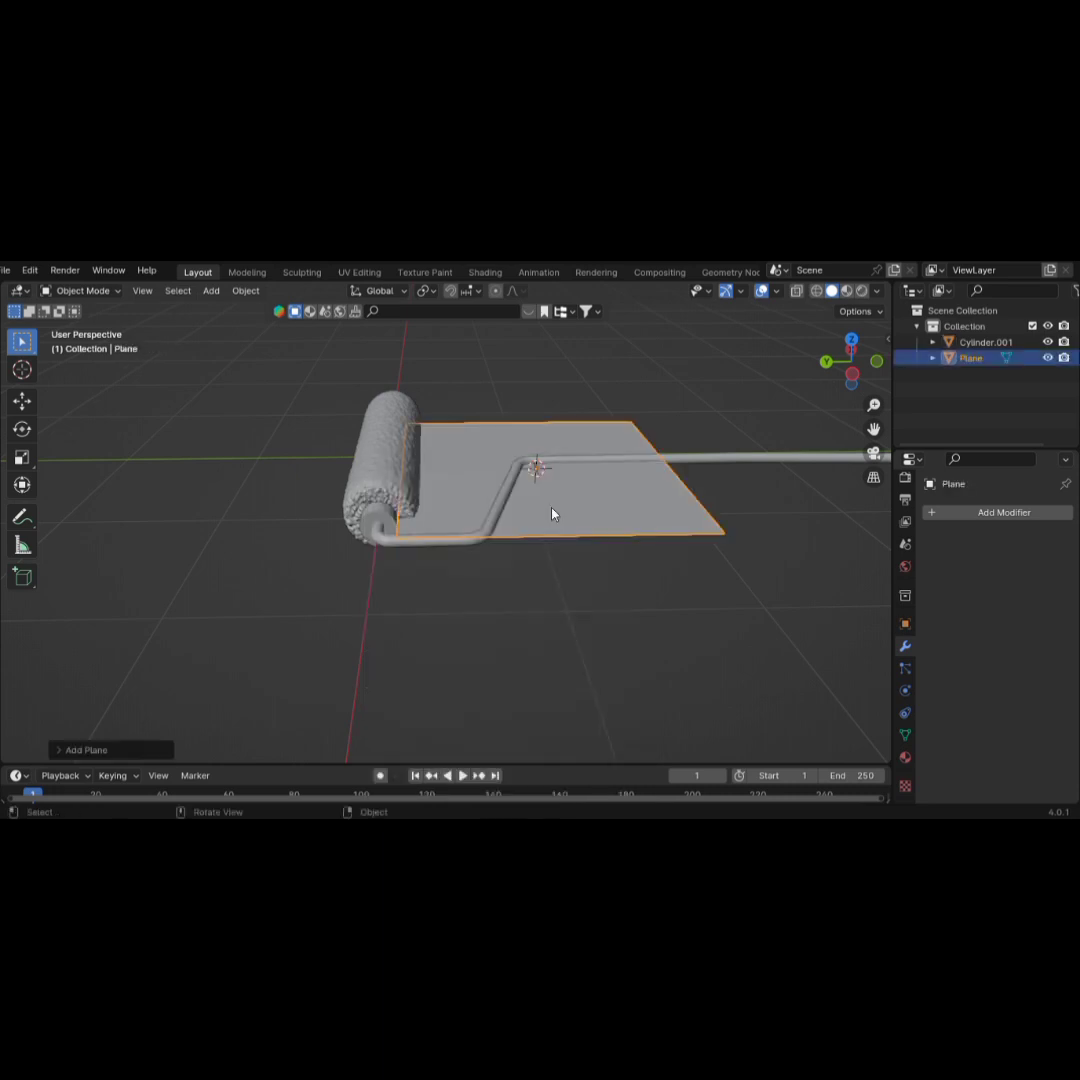
key(grave)
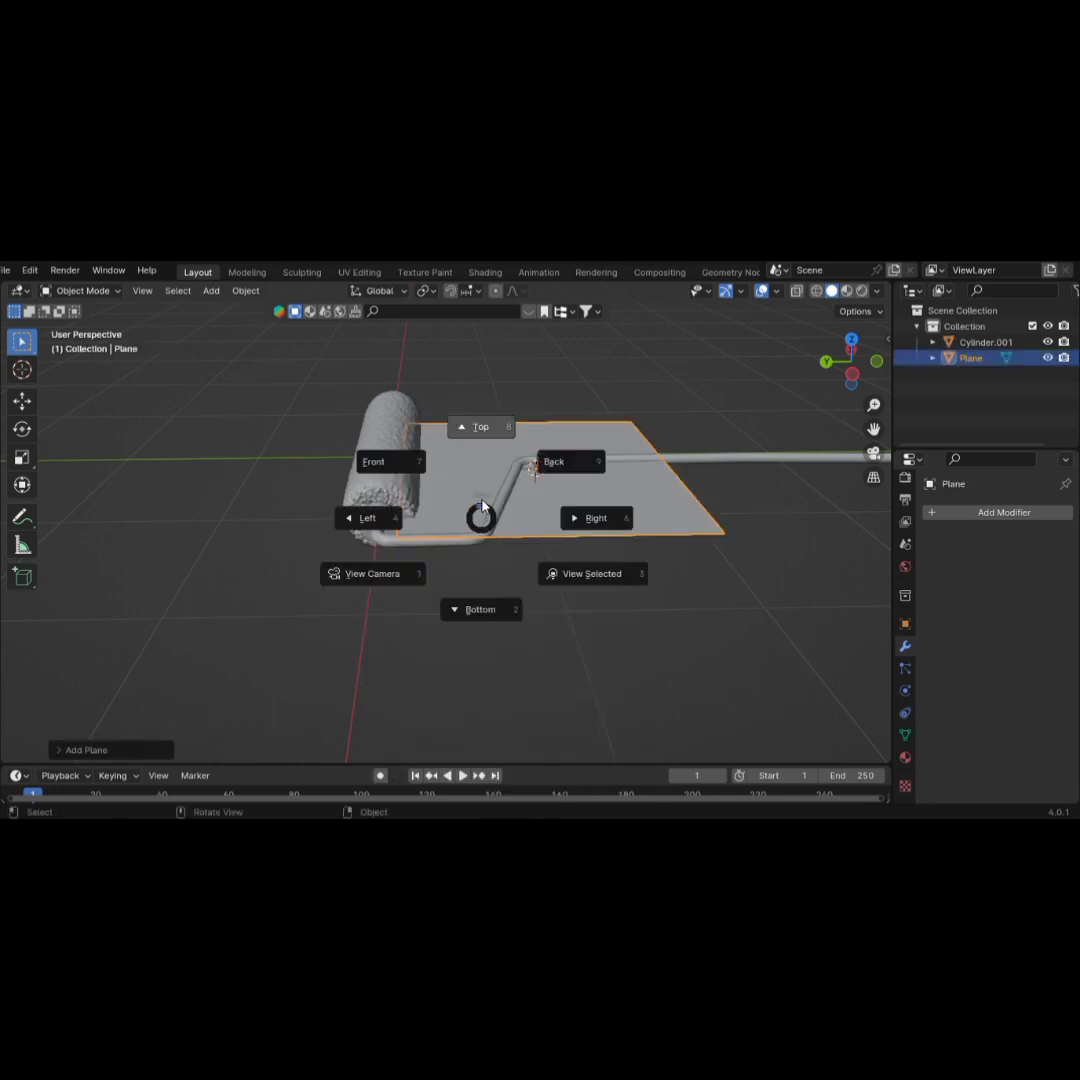
key(KP_7)
scroll(530, 550, down, 7)
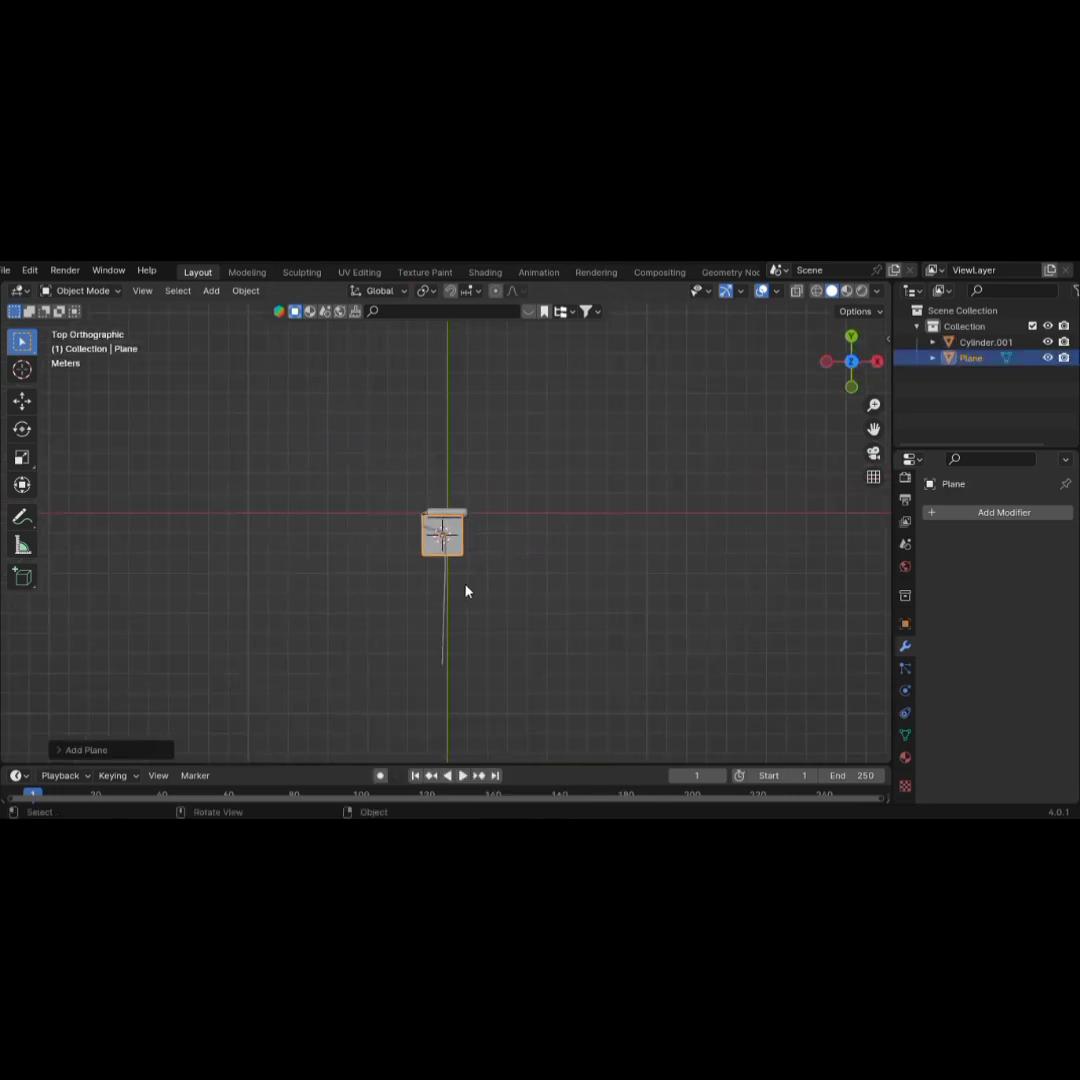
key(s)
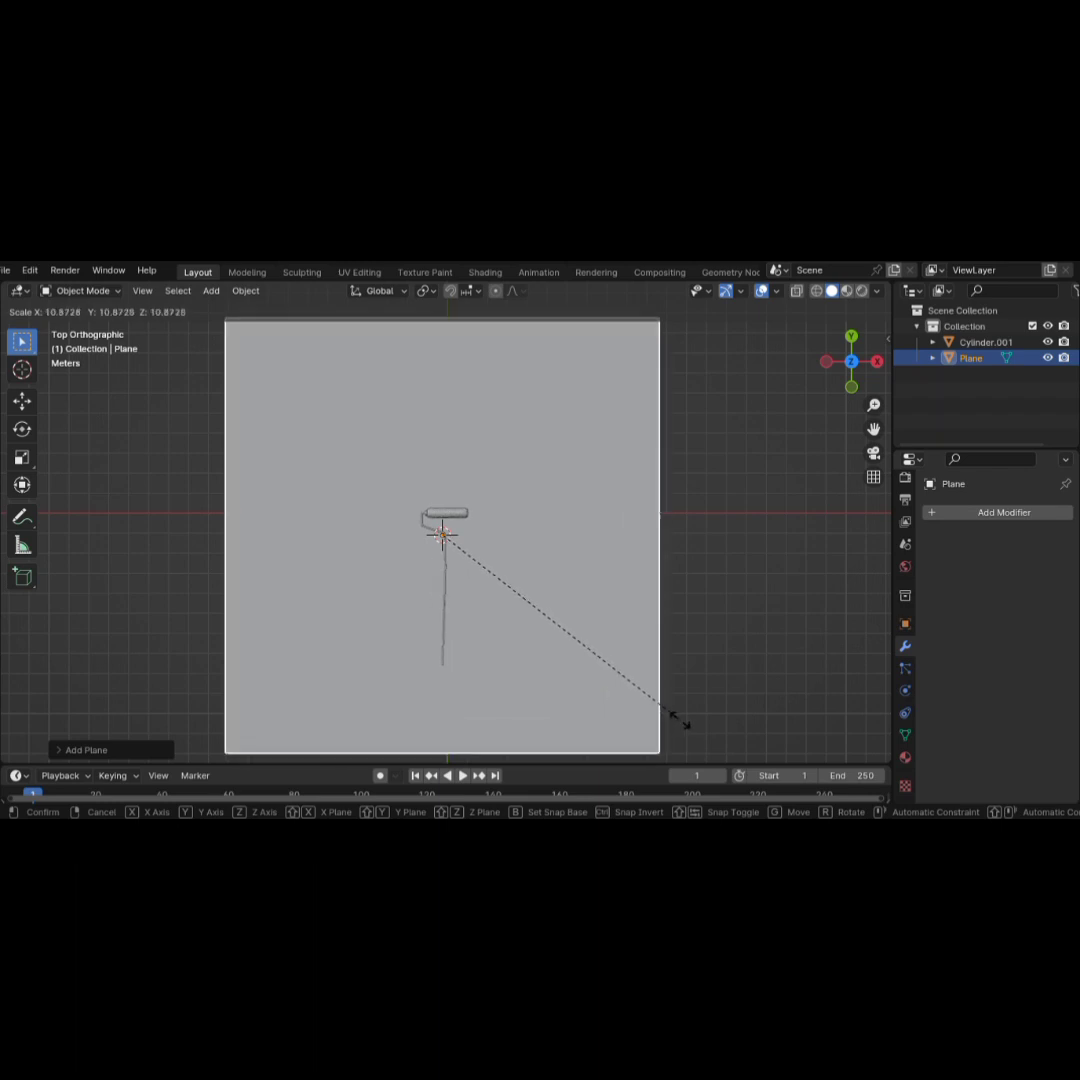
click(603, 687)
Lower the floor plane's face about 0.23 m along global Z in Edit Mode so it sits beneath the roller
key(grave)
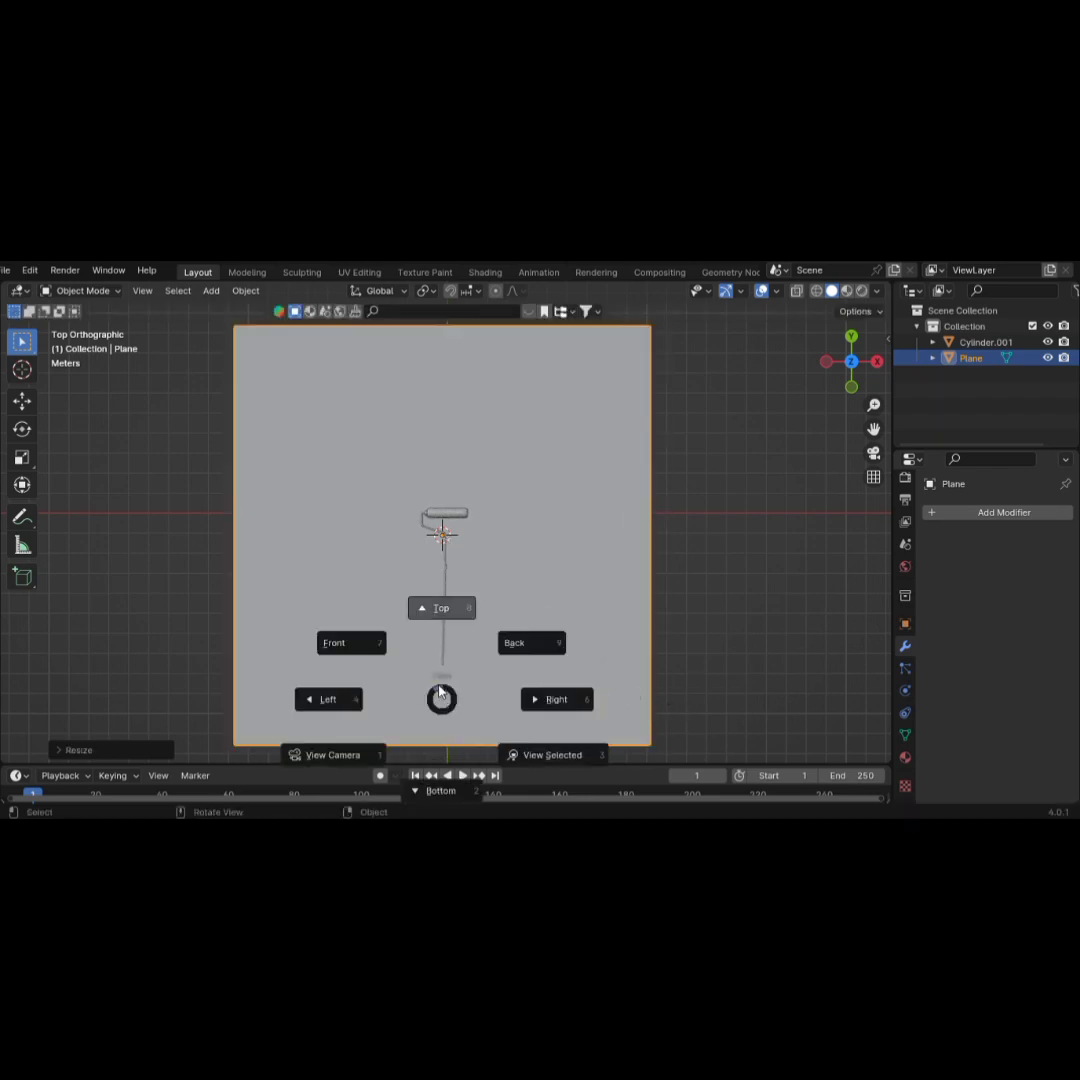
click(374, 636)
middle_drag(424, 651, 550, 663)
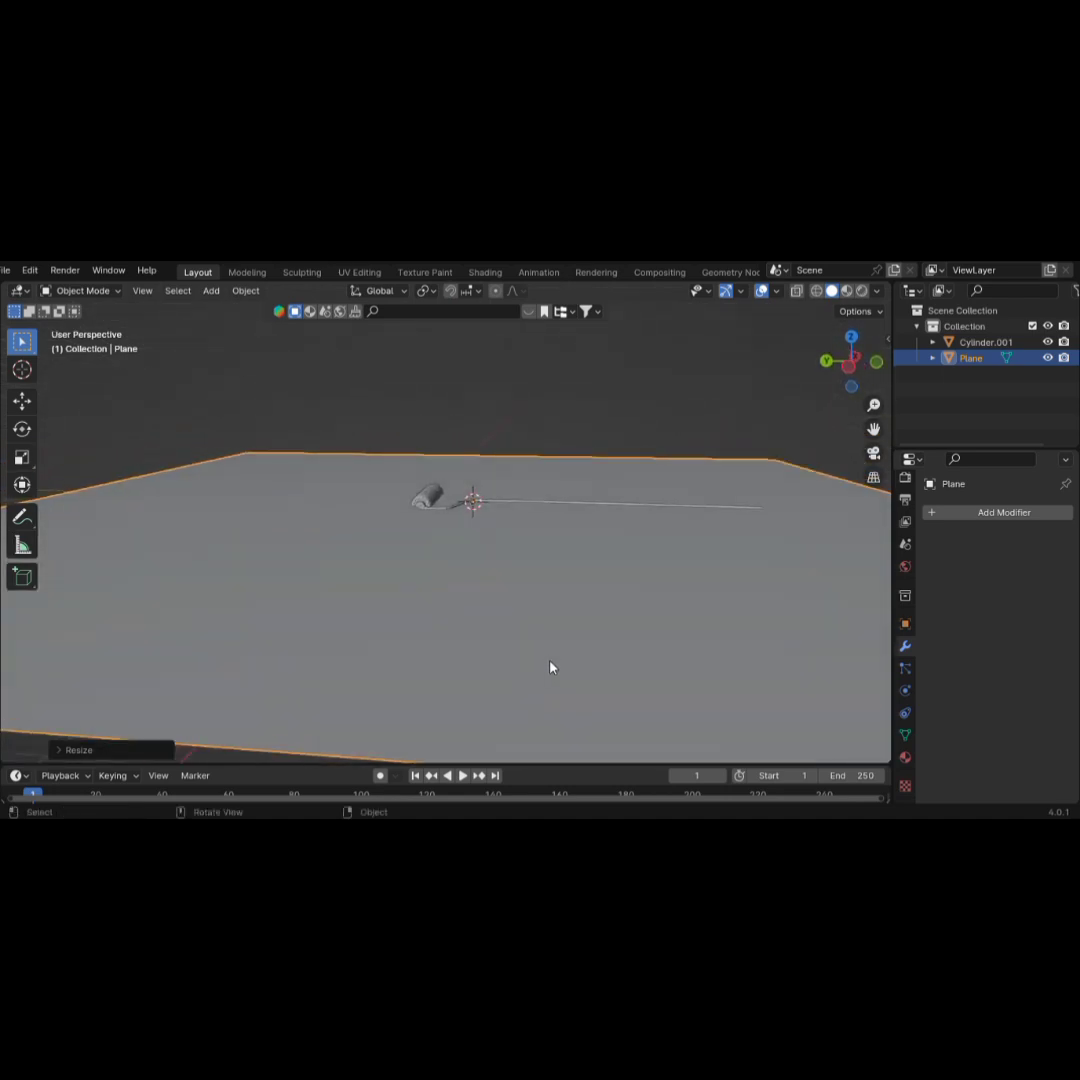
key(Tab)
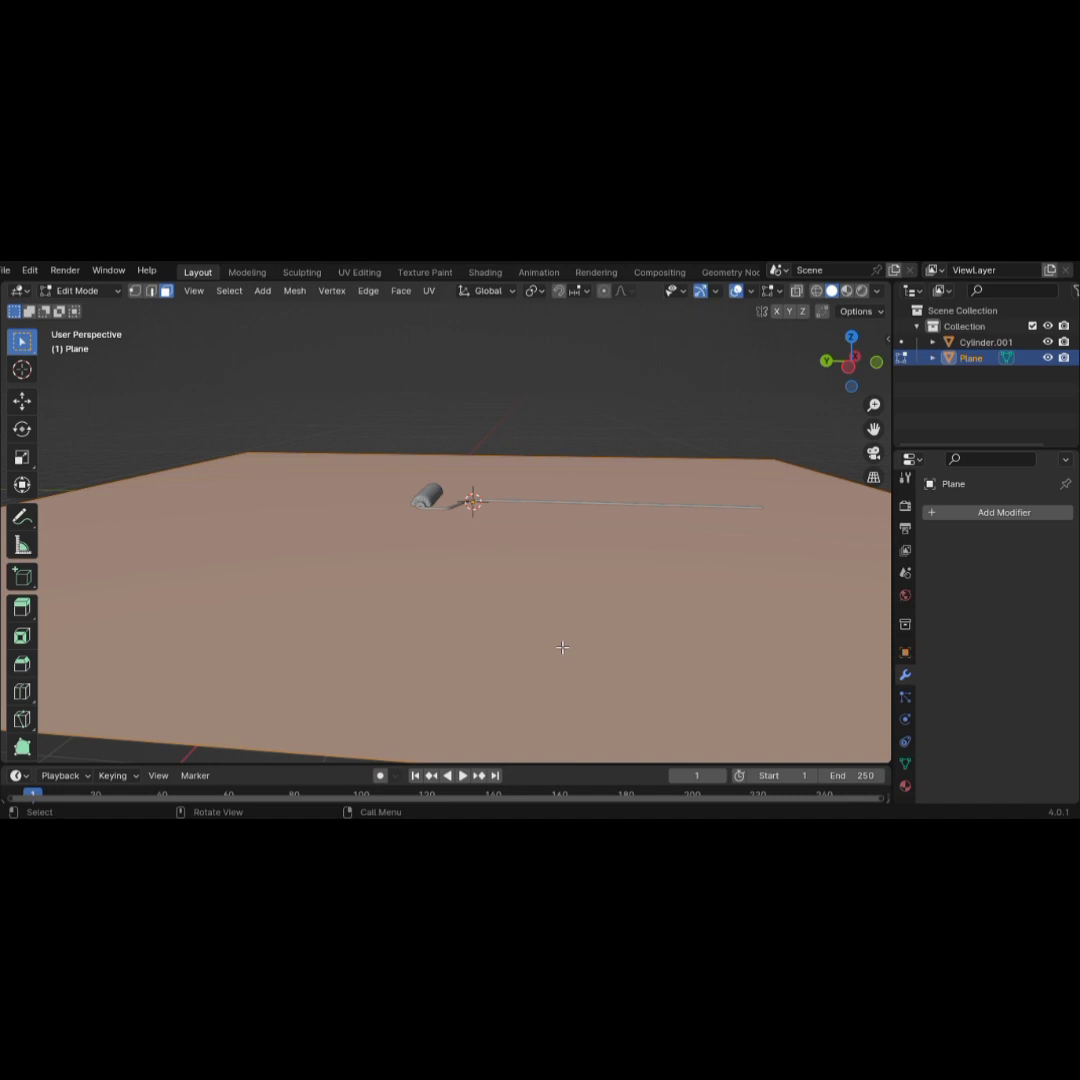
key(g)
key(z)
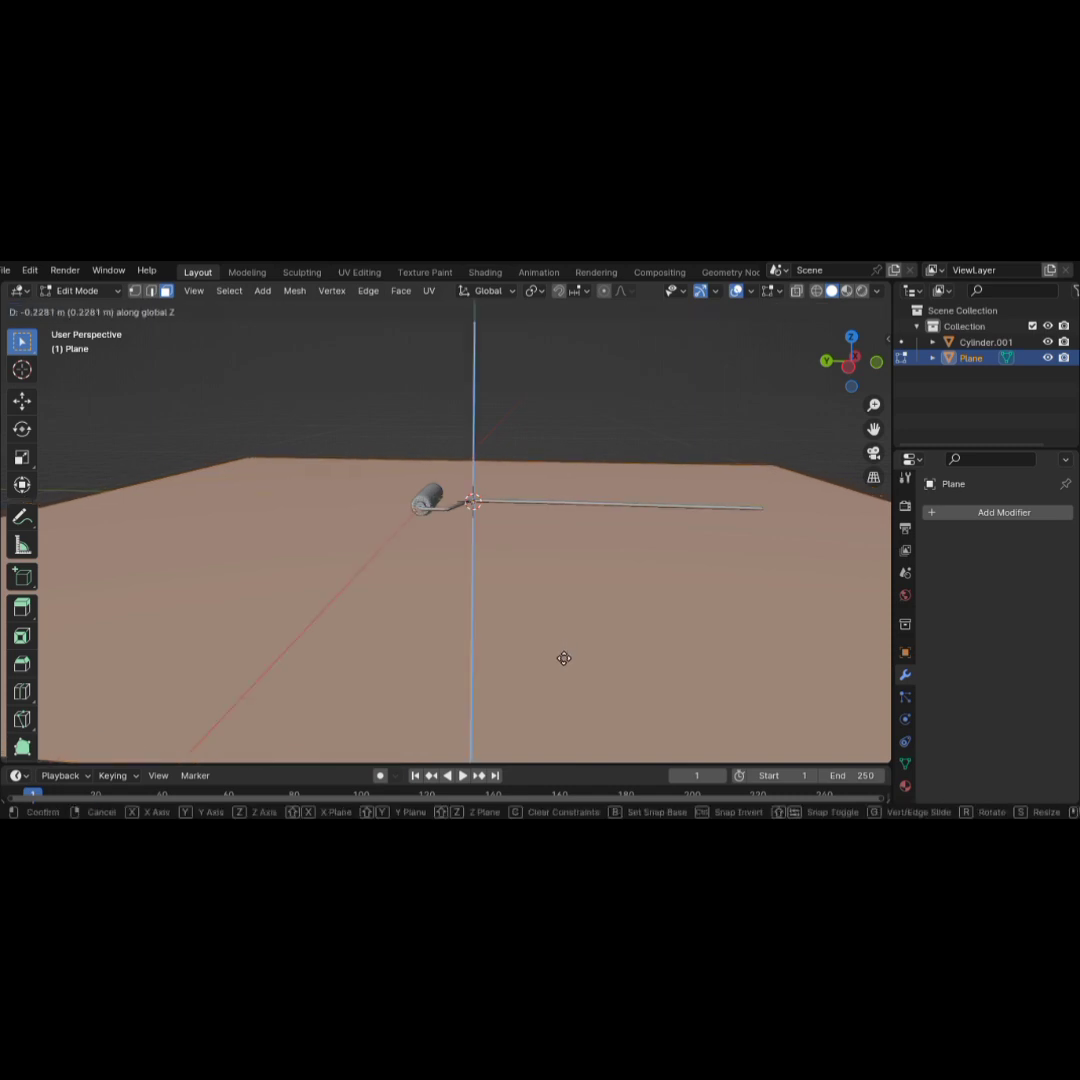
click(564, 658)
Extrude the floor plane's face downward to give it thickness and return to Object Mode
scroll(557, 656, up, 6)
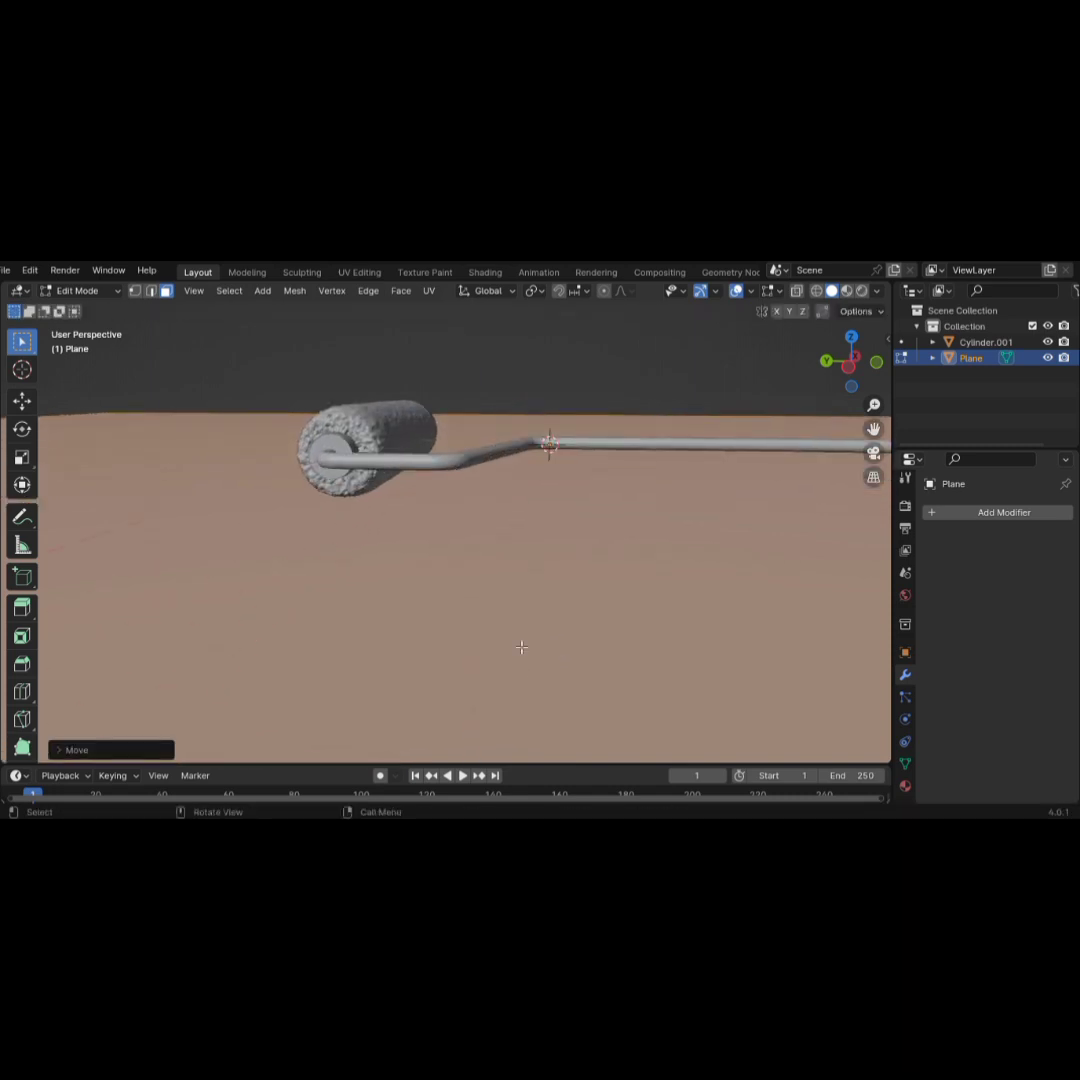
mouse_move(521, 647)
middle_down()
mouse_move(530, 598)
mouse_move(549, 672)
mouse_move(530, 605)
mouse_move(528, 651)
mouse_move(536, 602)
mouse_move(513, 685)
mouse_move(504, 678)
middle_up()
key(e)
click(538, 619)
scroll(505, 675, up, 4)
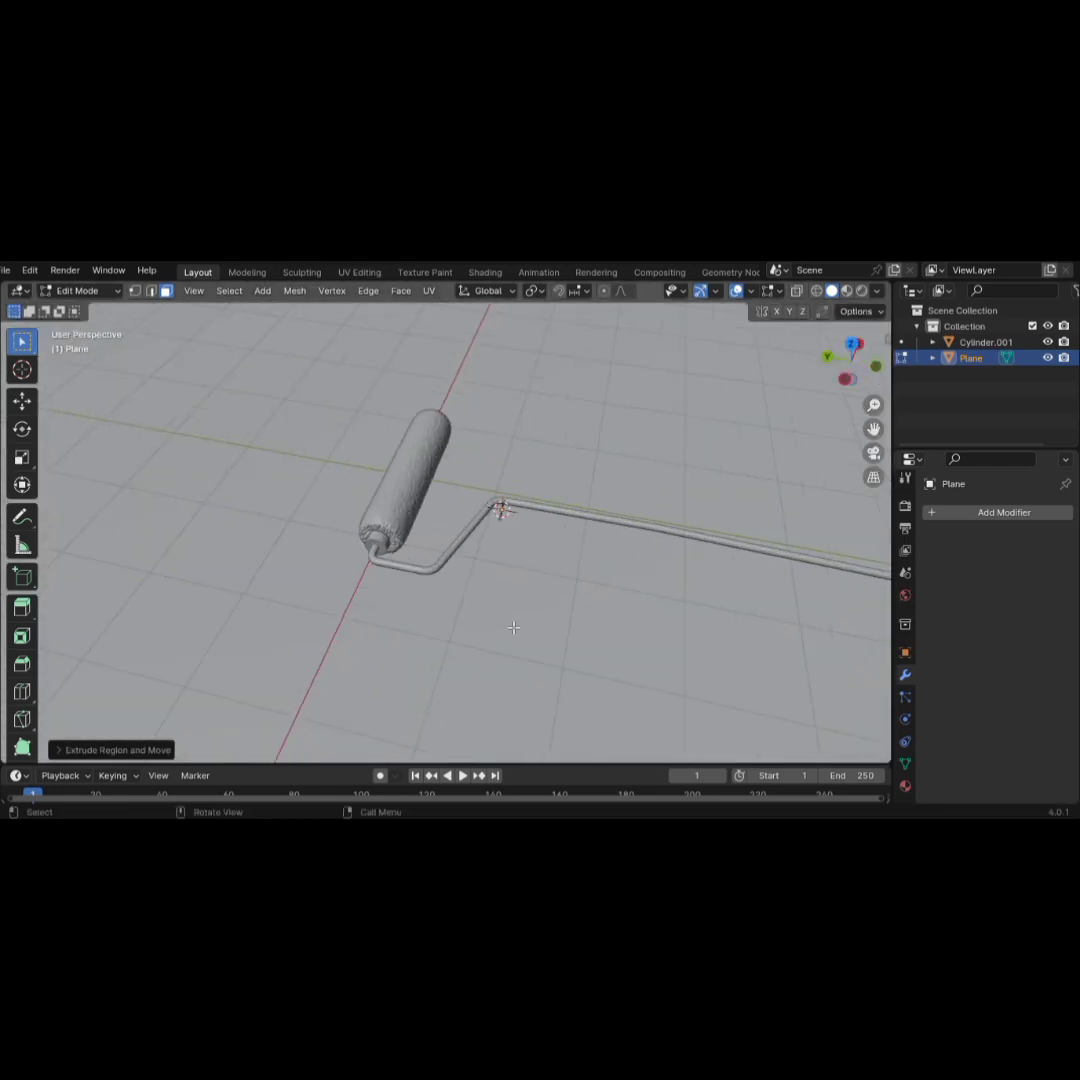
key(Tab)
Add a Transformation constraint to the roller cylinder with the handle frame as its target
scroll(470, 595, down, 3)
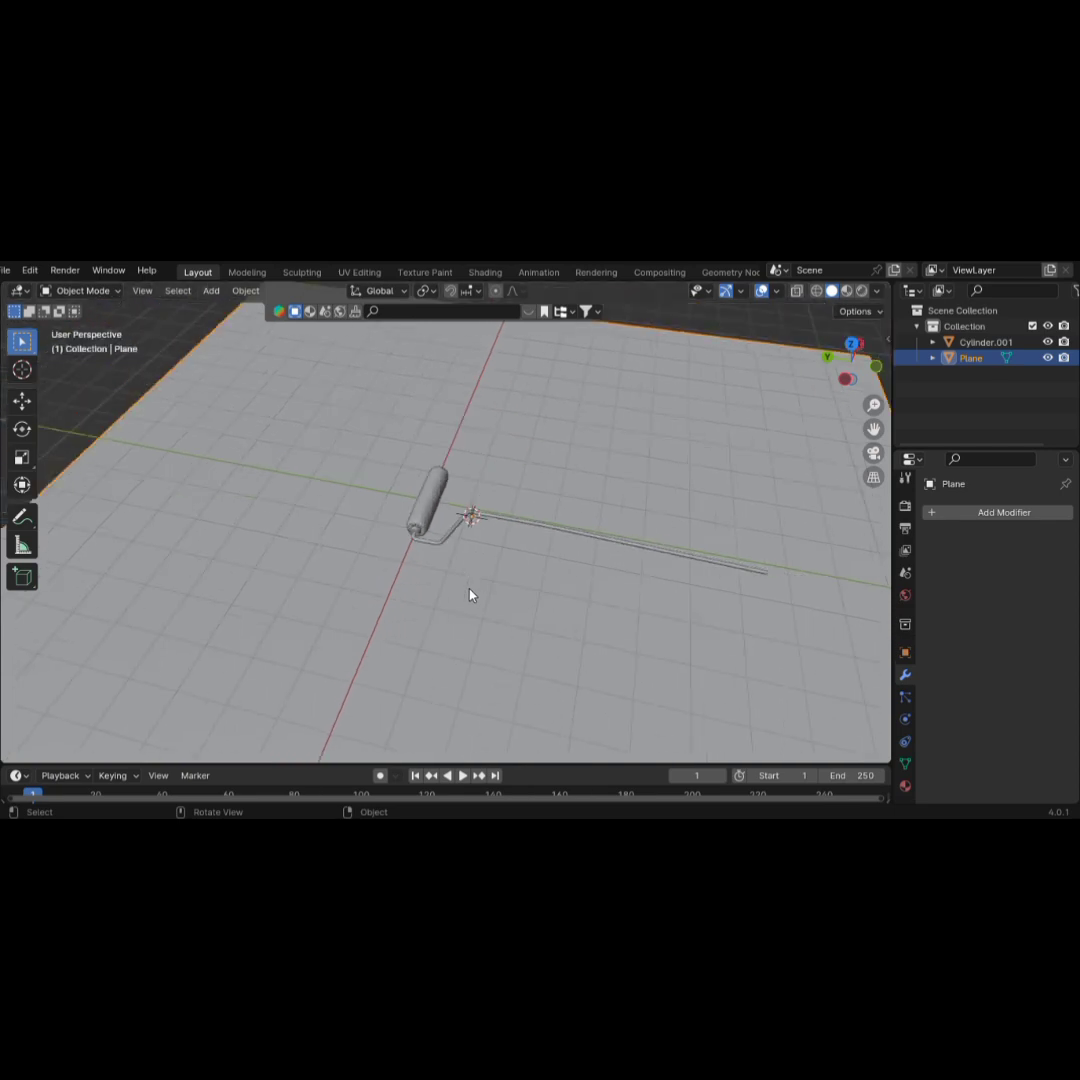
scroll(470, 595, down, 4)
middle_drag(460, 600, 530, 574)
scroll(517, 582, up, 4)
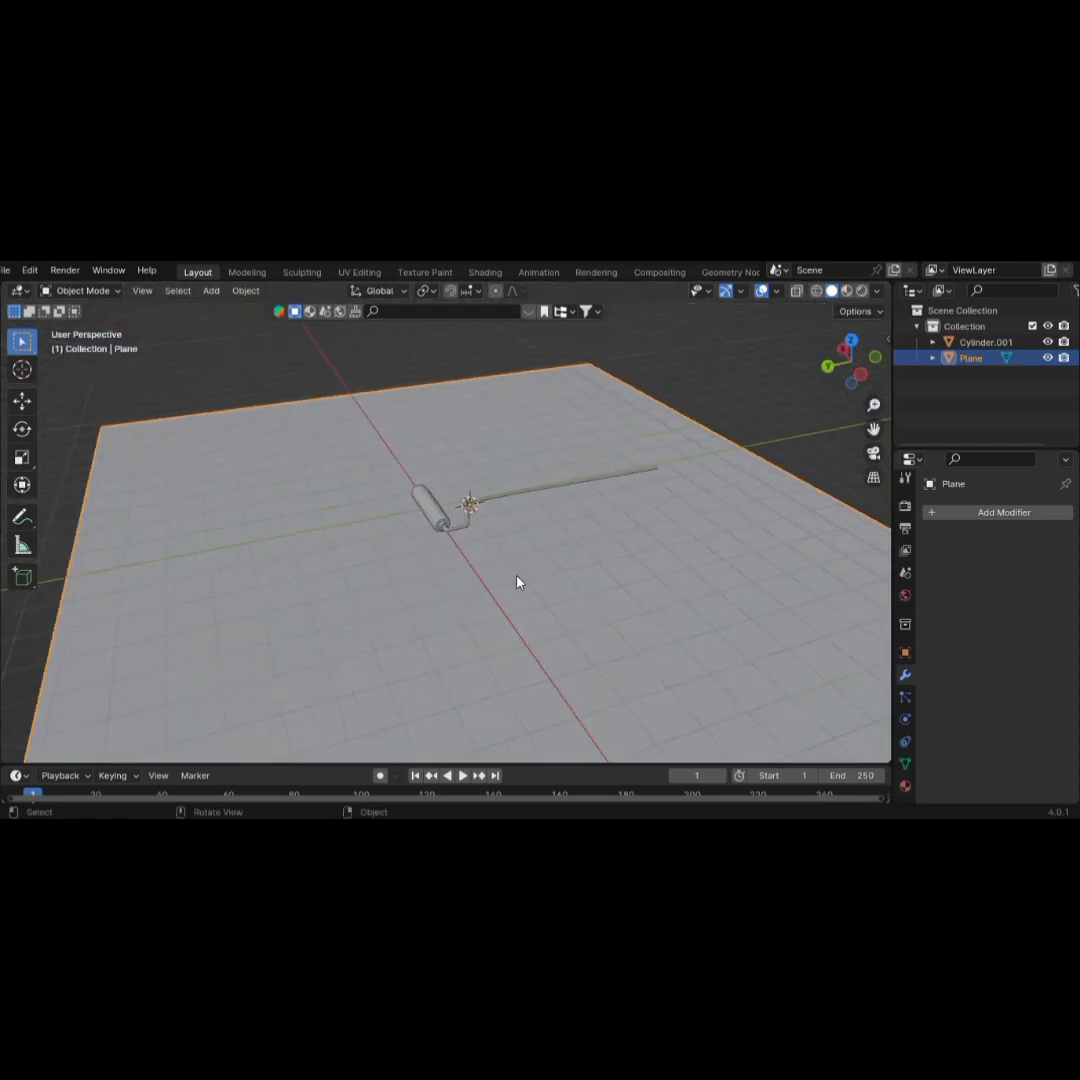
scroll(445, 540, up, 5)
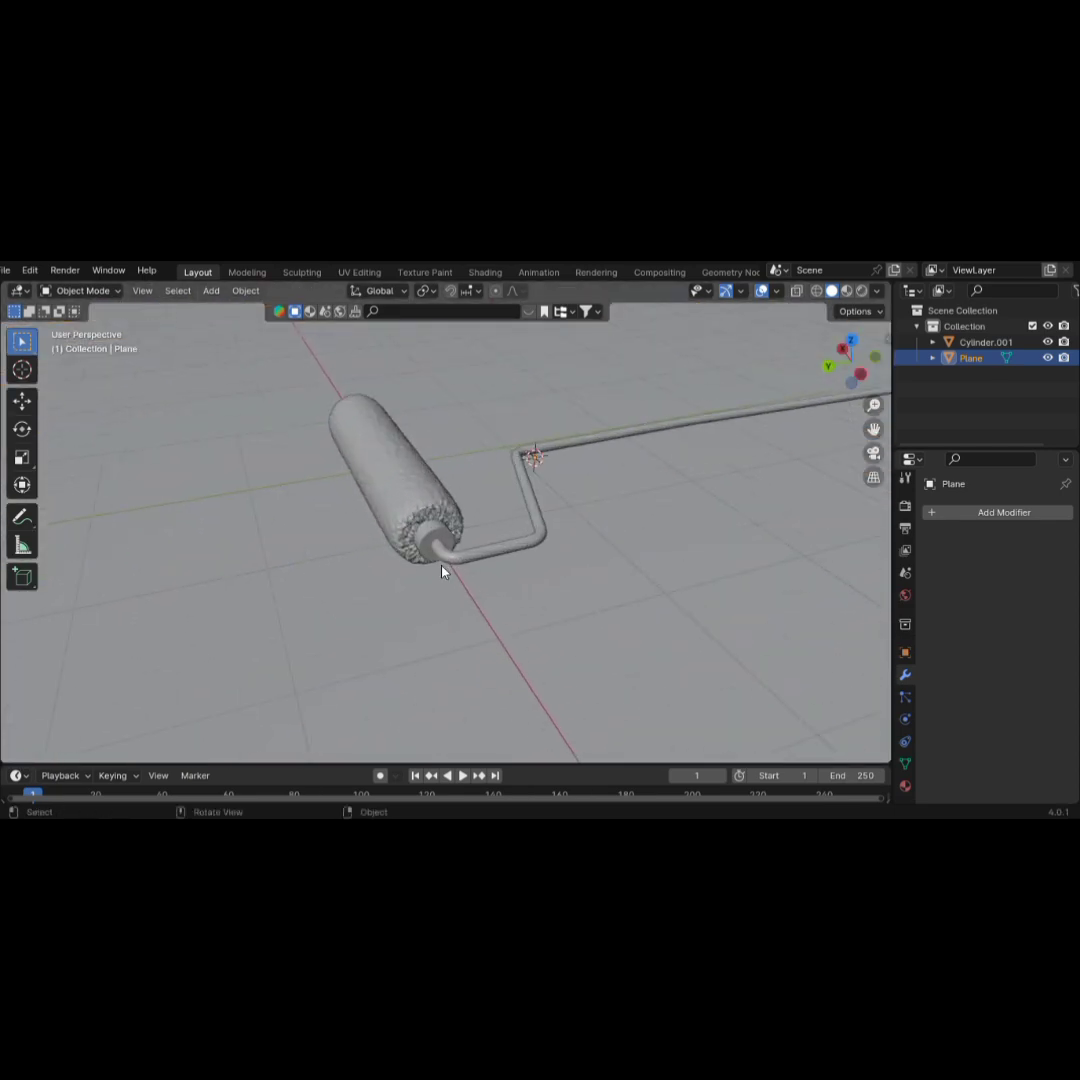
middle_drag(446, 571, 343, 520)
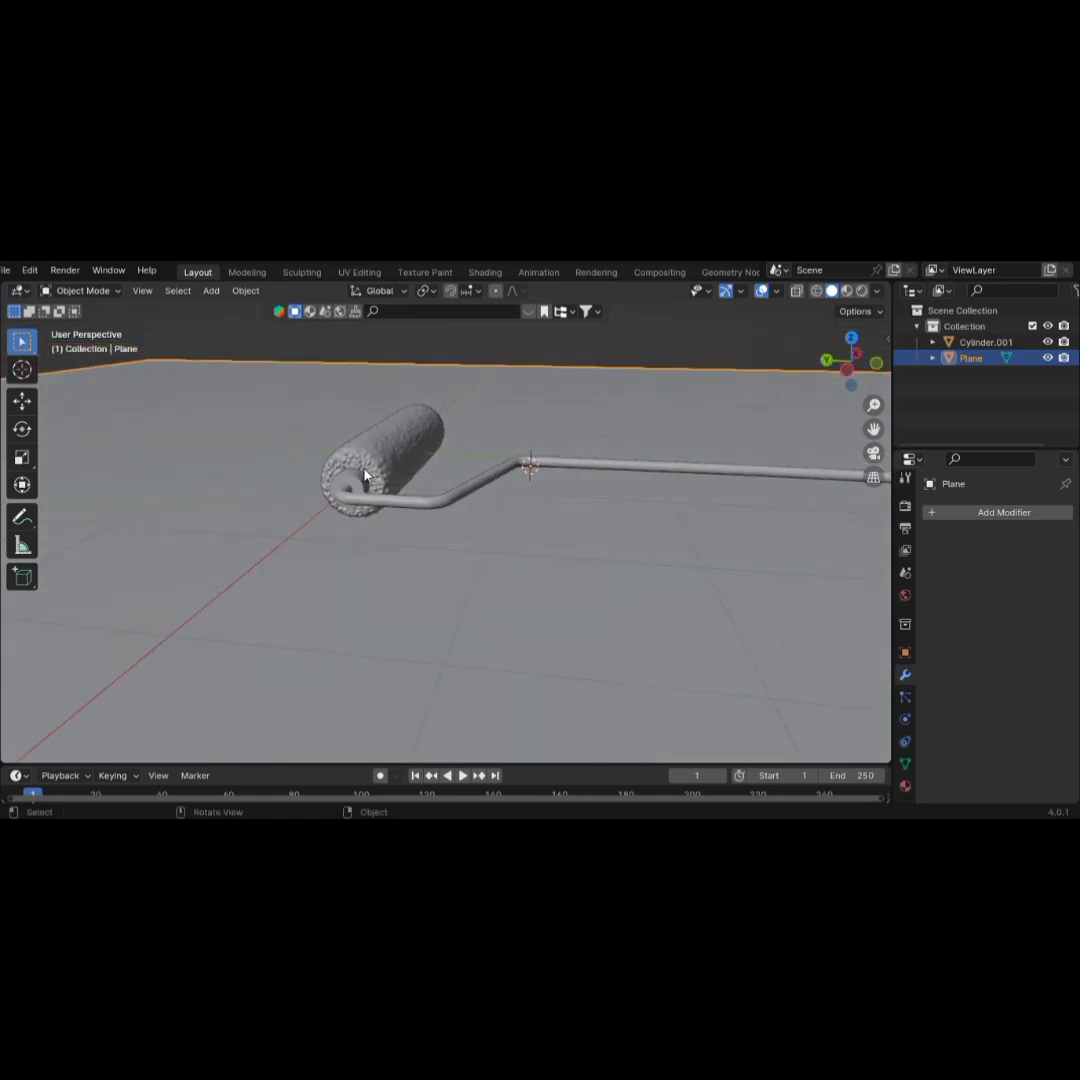
click(365, 477)
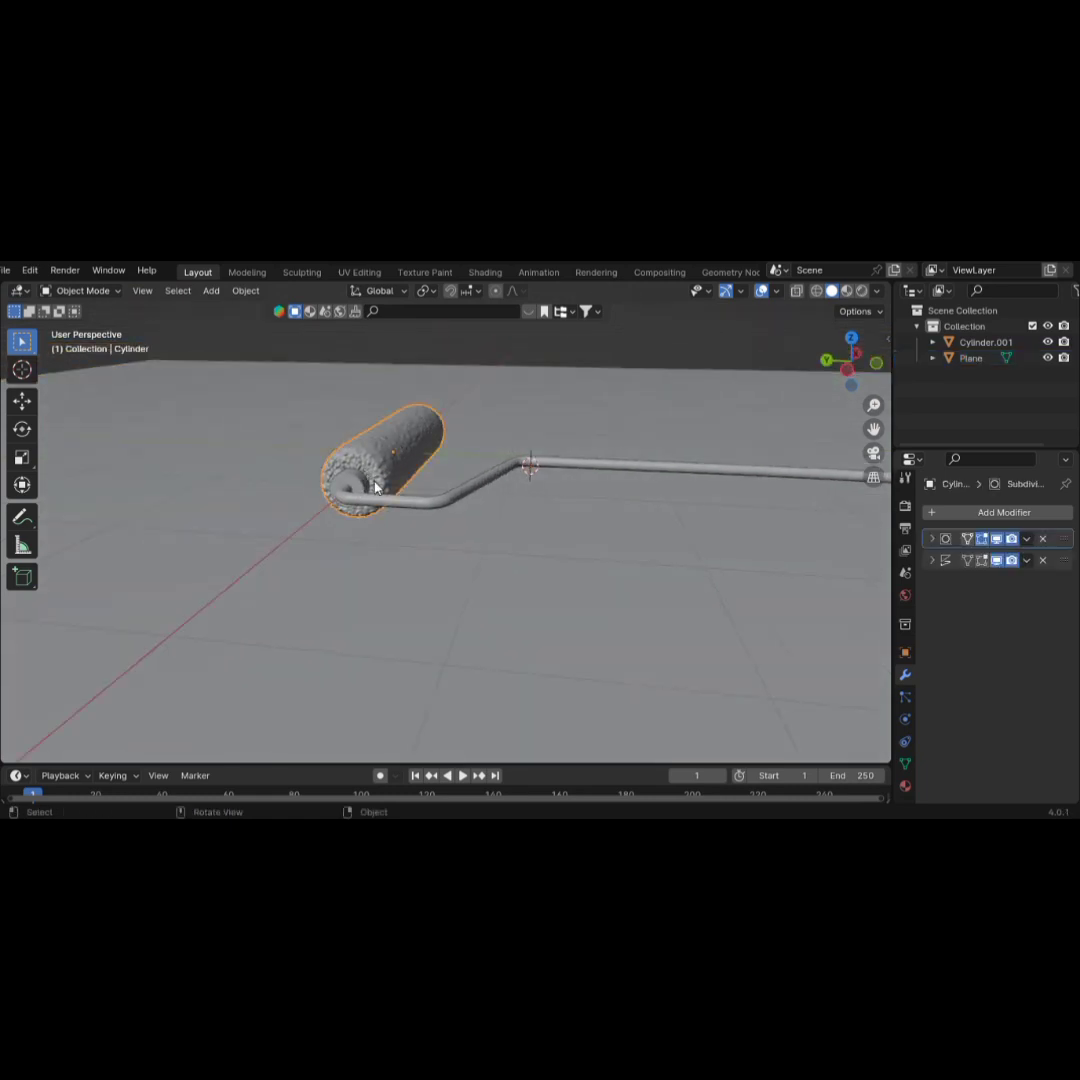
click(906, 738)
click(984, 514)
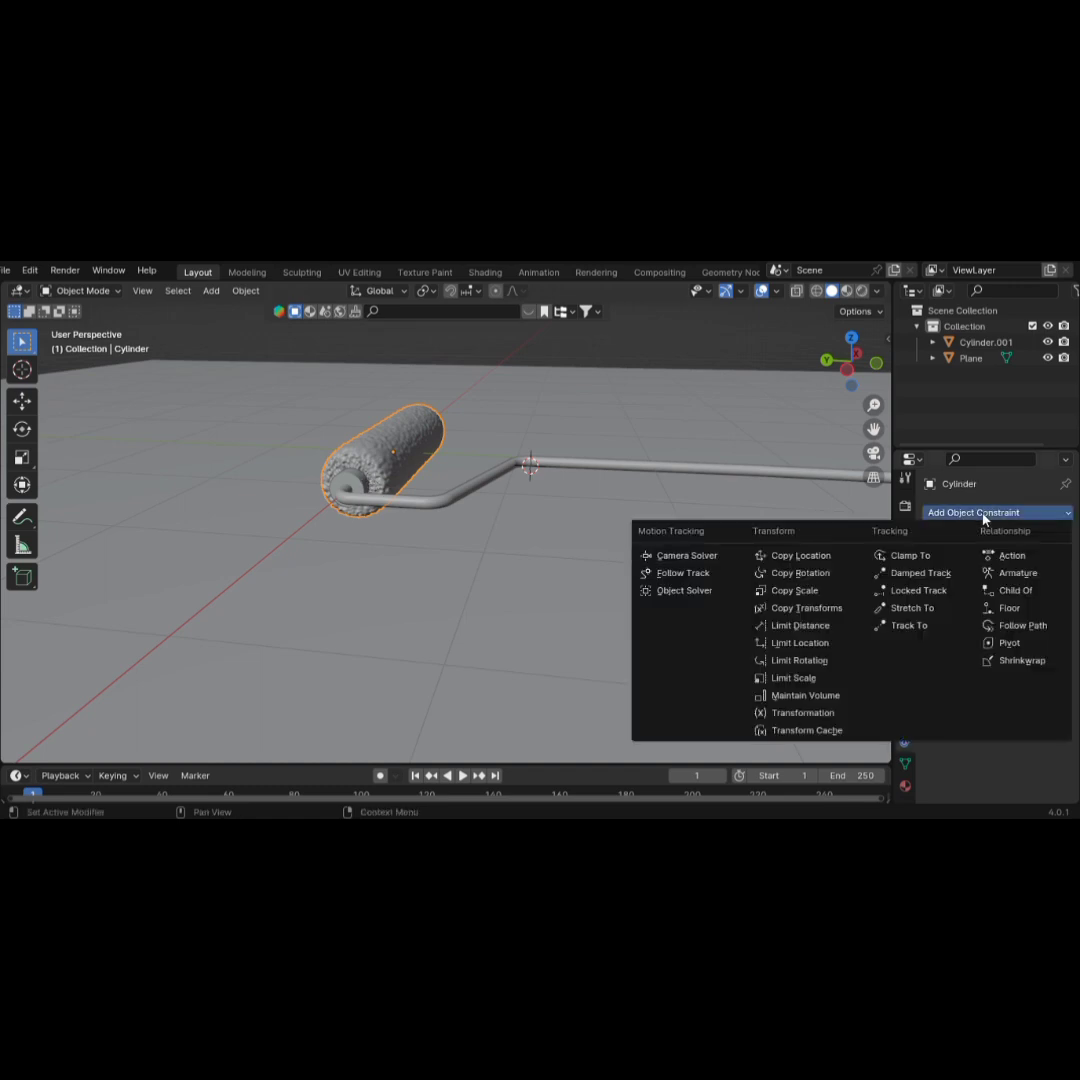
click(806, 713)
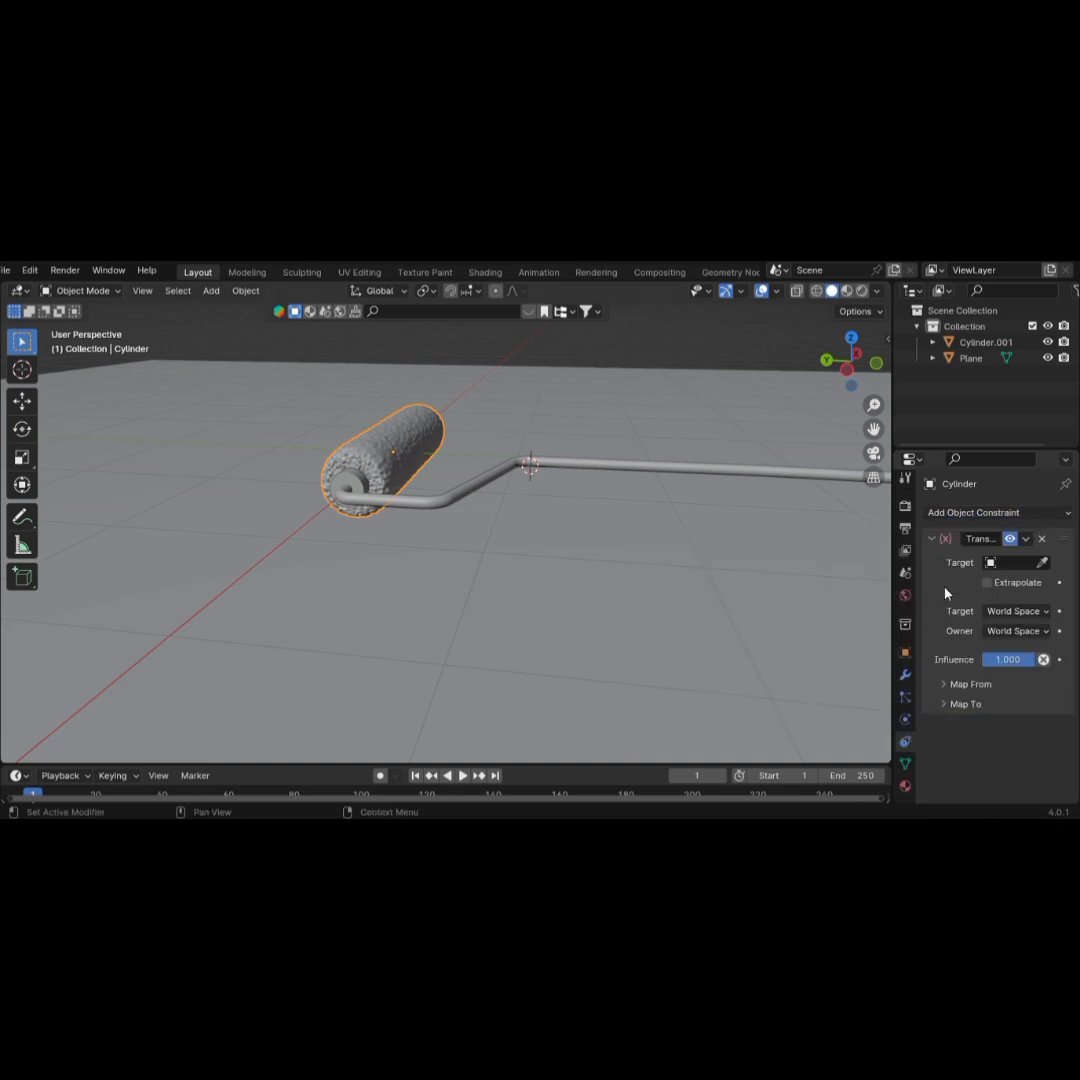
click(1044, 564)
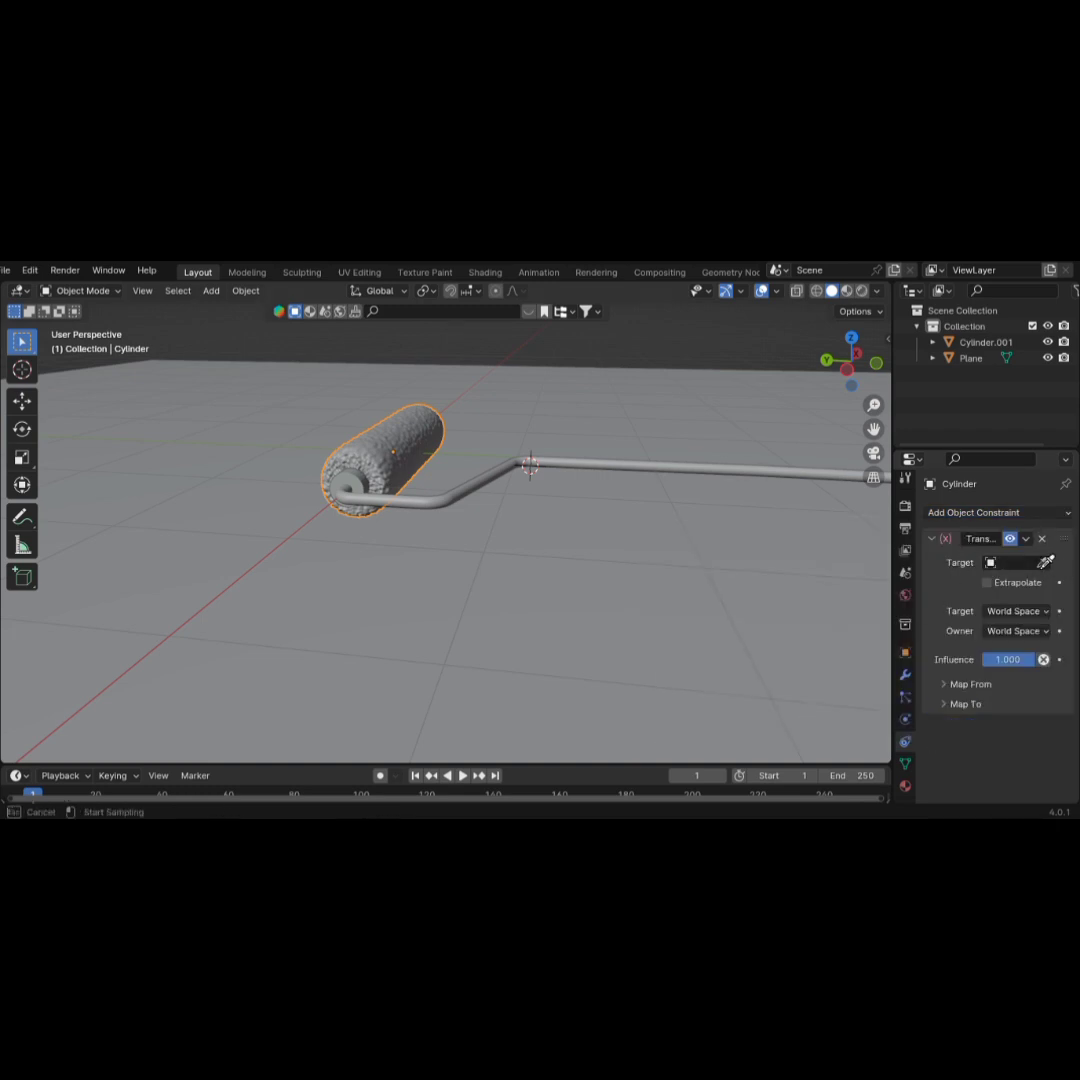
click(744, 480)
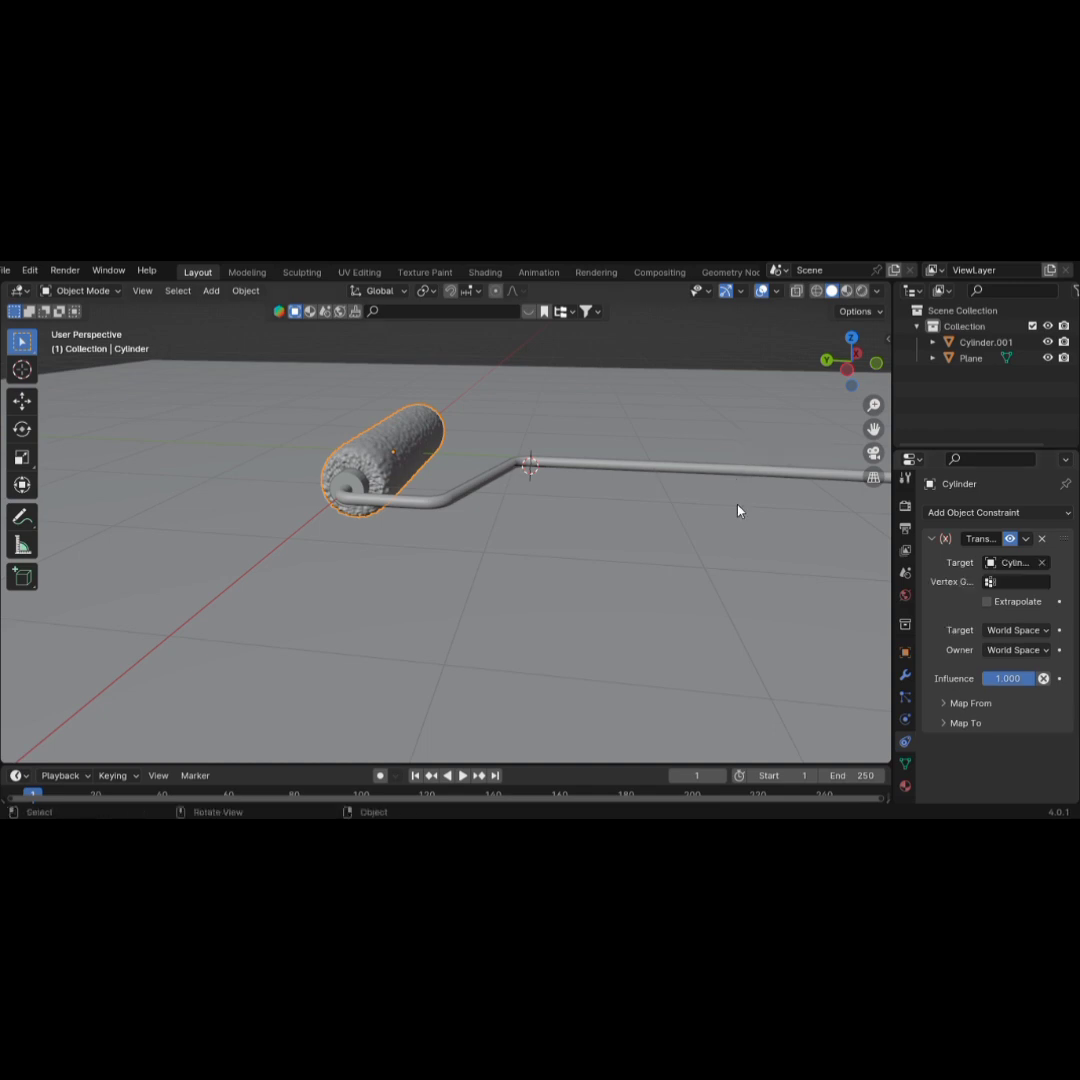
Enable Extrapolate on the Transformation constraint and set its Map From location Y Max to 1.75 m
click(987, 602)
click(966, 703)
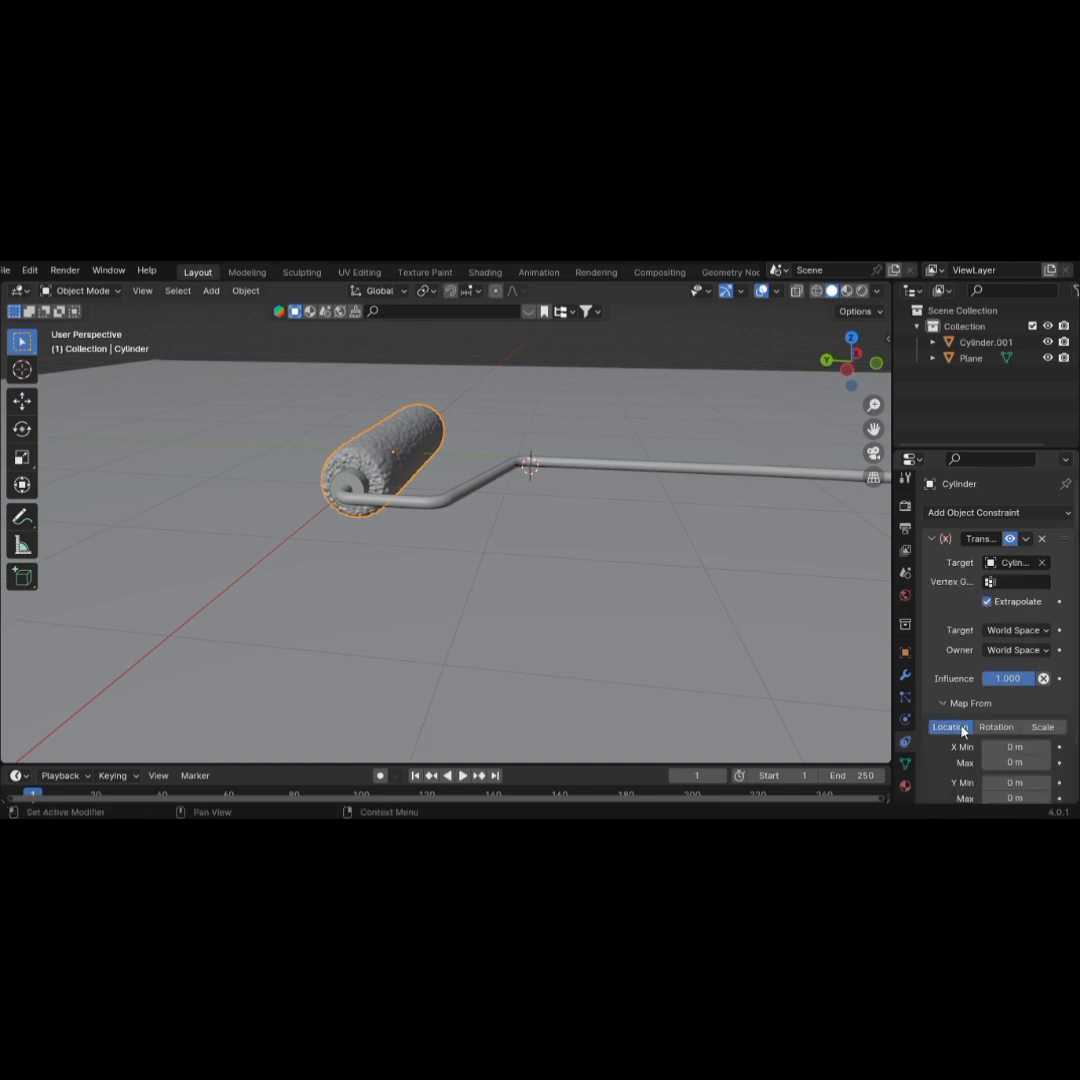
scroll(1004, 754, down, 2)
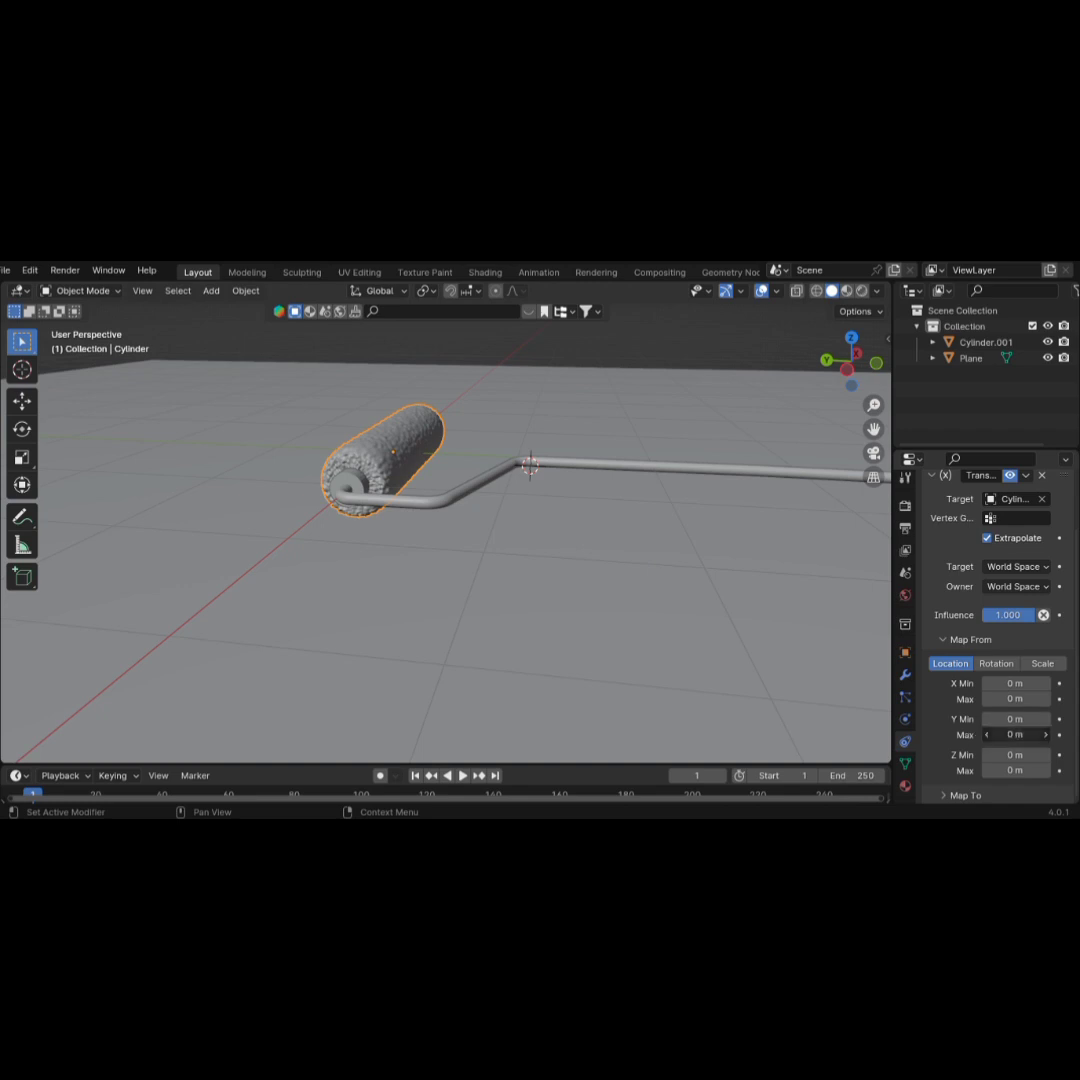
click(1017, 736)
text(1.75)
key(Return)
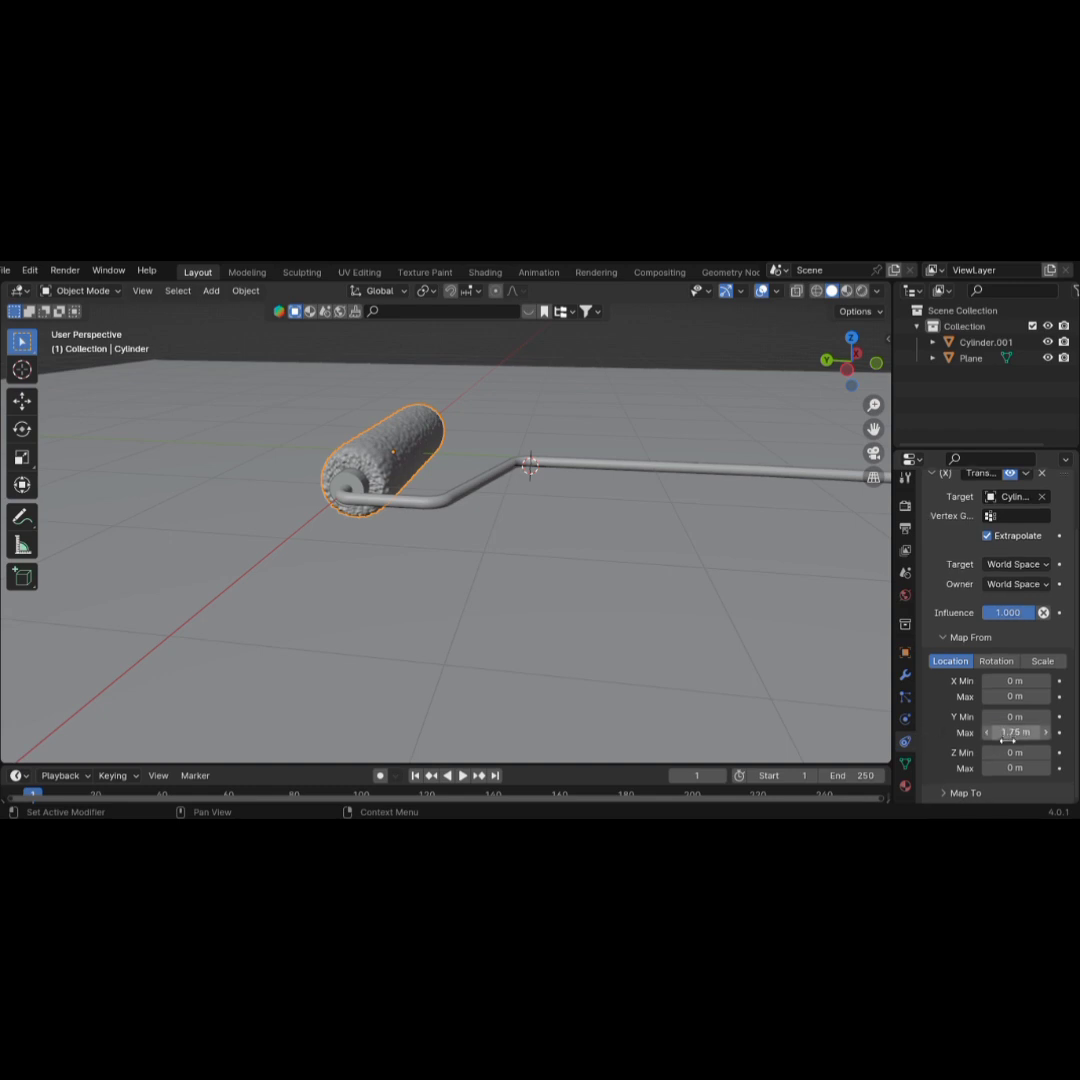
click(942, 638)
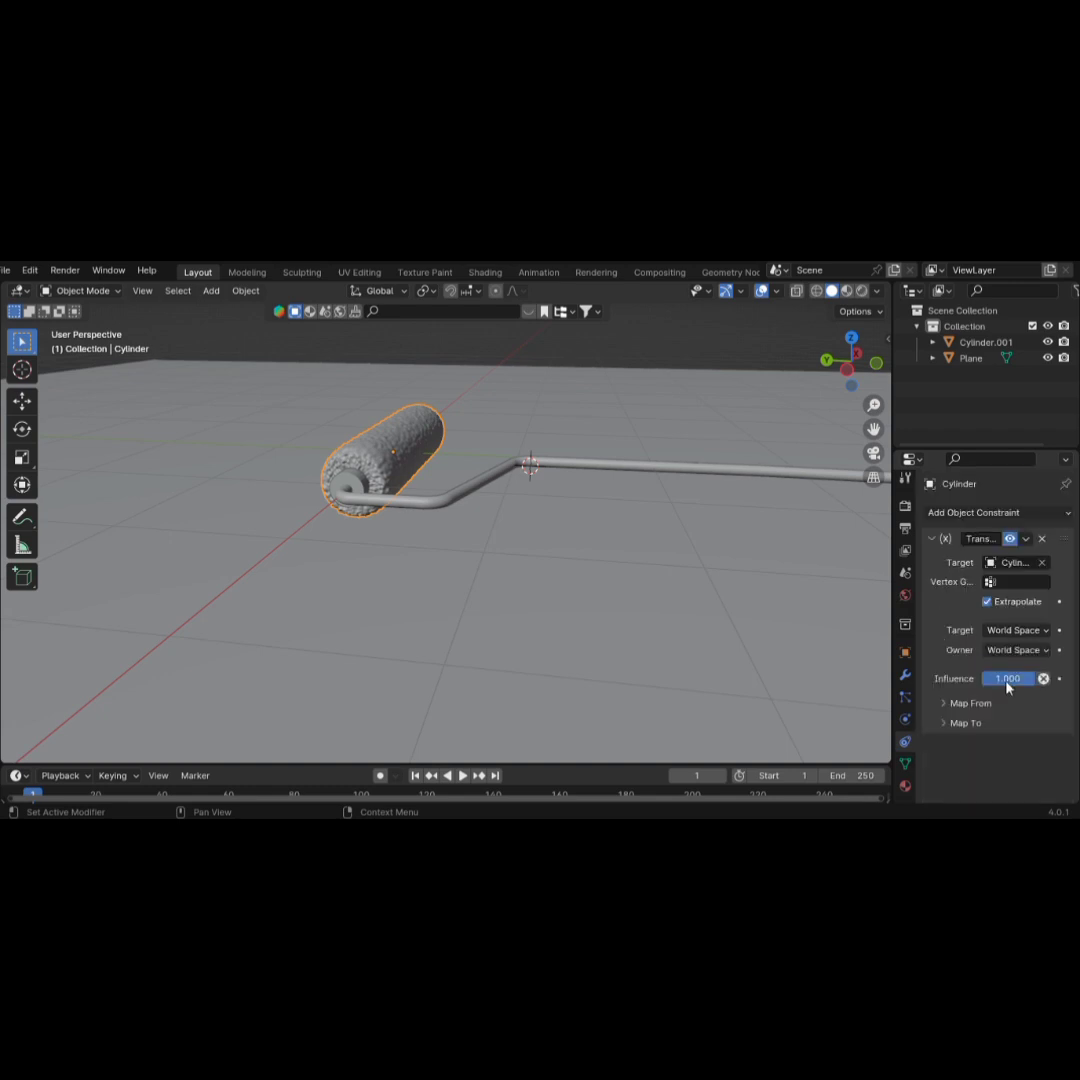
Switch the constraint's Map To to Rotation and set its X Max to 360°
click(980, 727)
scroll(986, 700, down, 4)
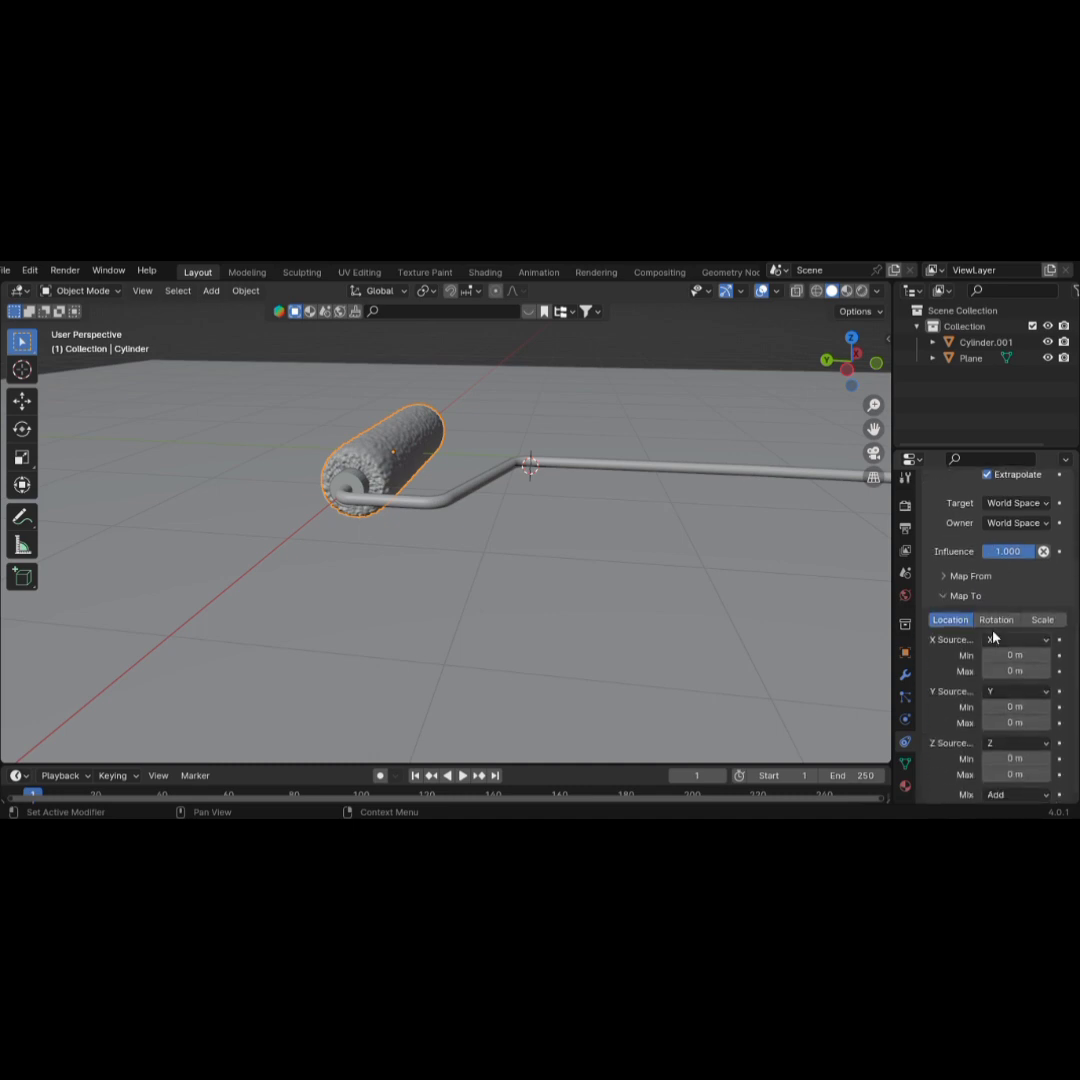
click(993, 620)
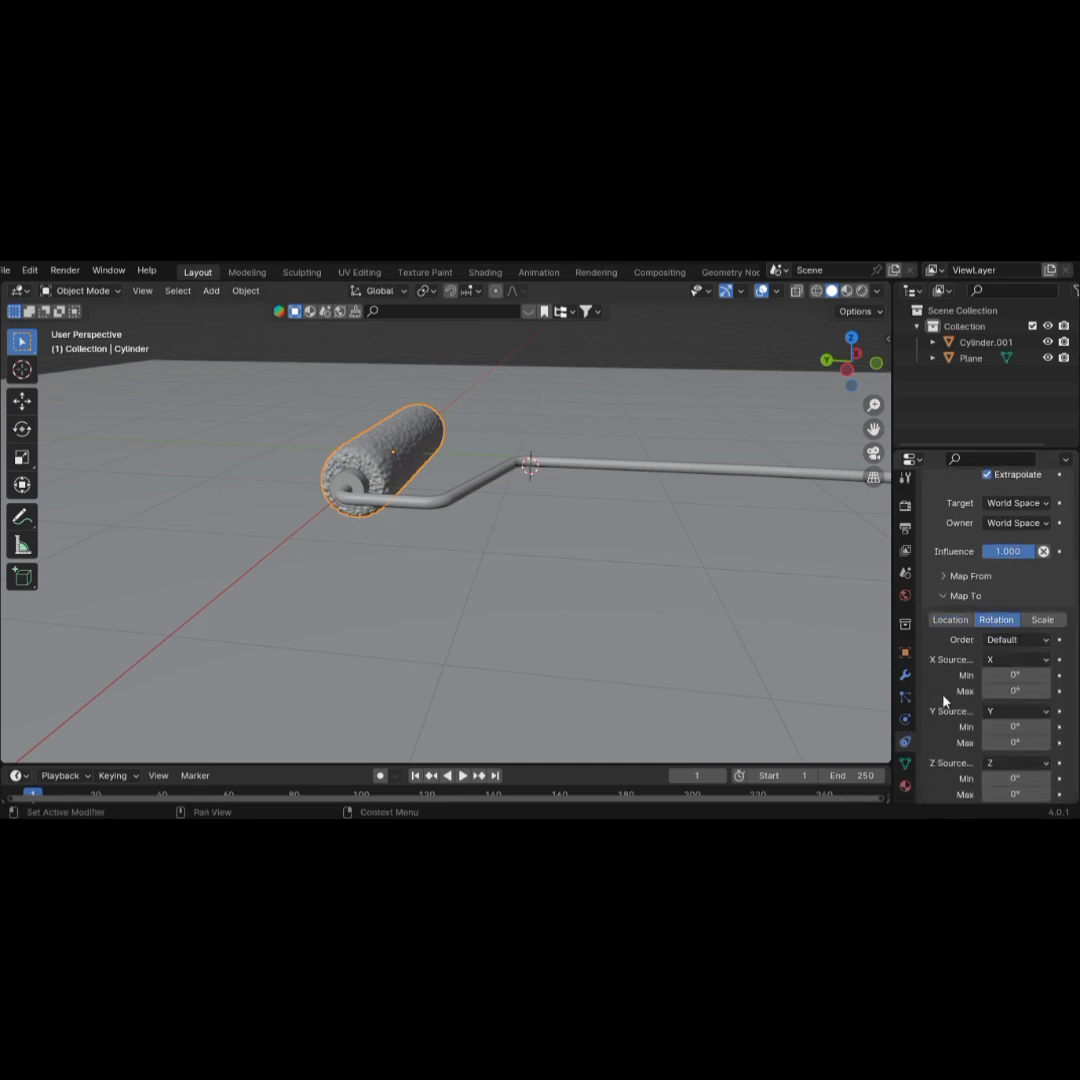
click(1020, 692)
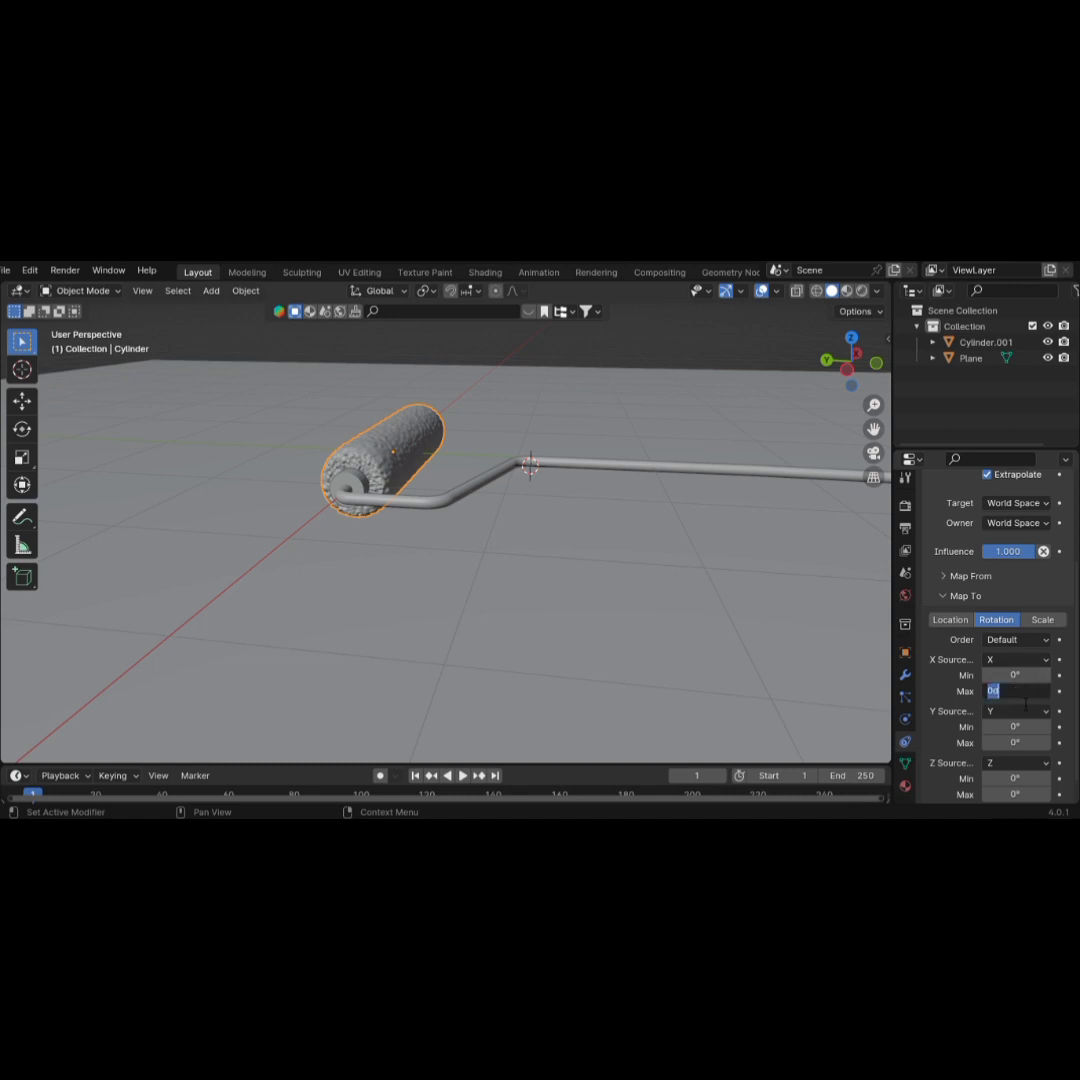
text(360)
key(Return)
scroll(1015, 709, down, 1)
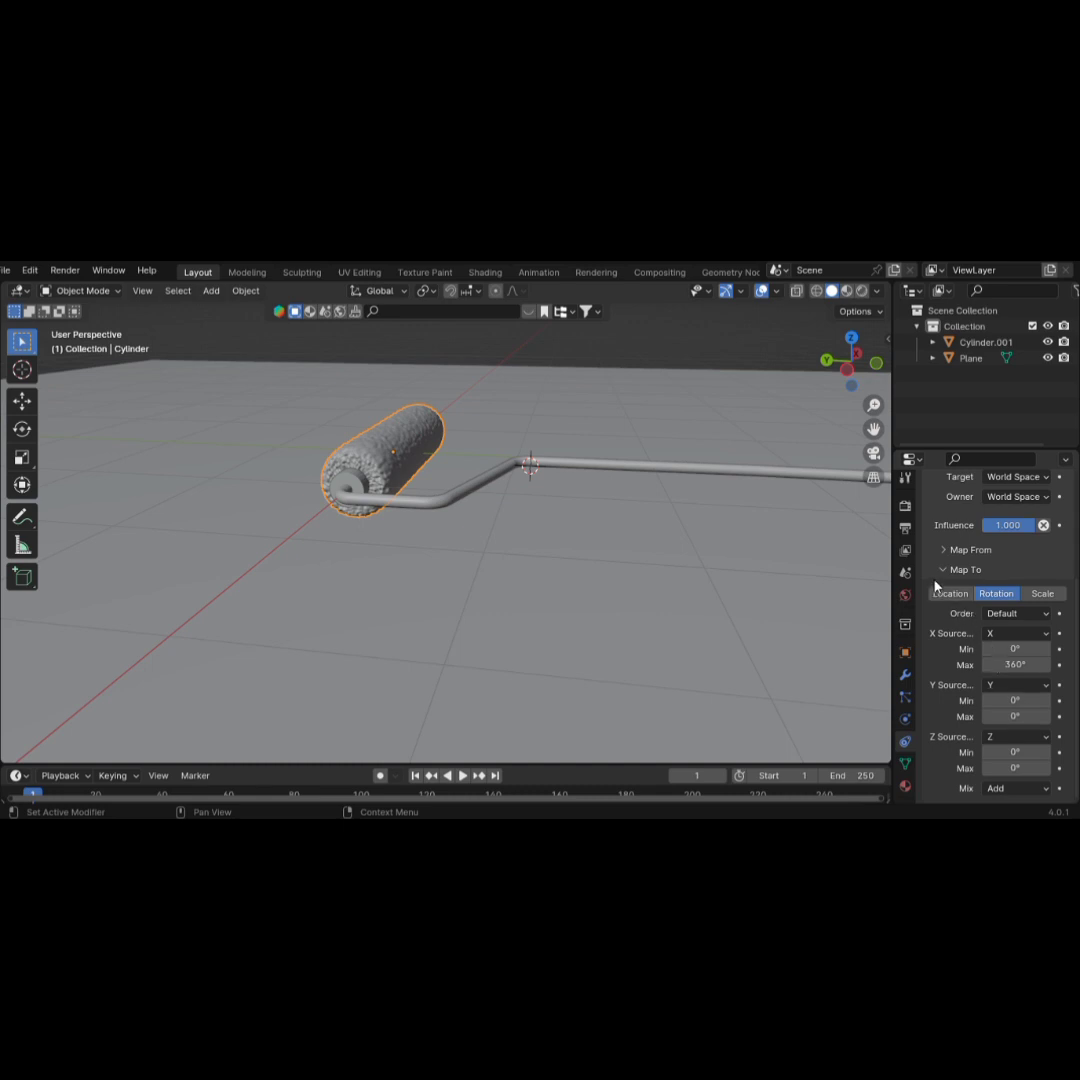
scroll(936, 584, up, 4)
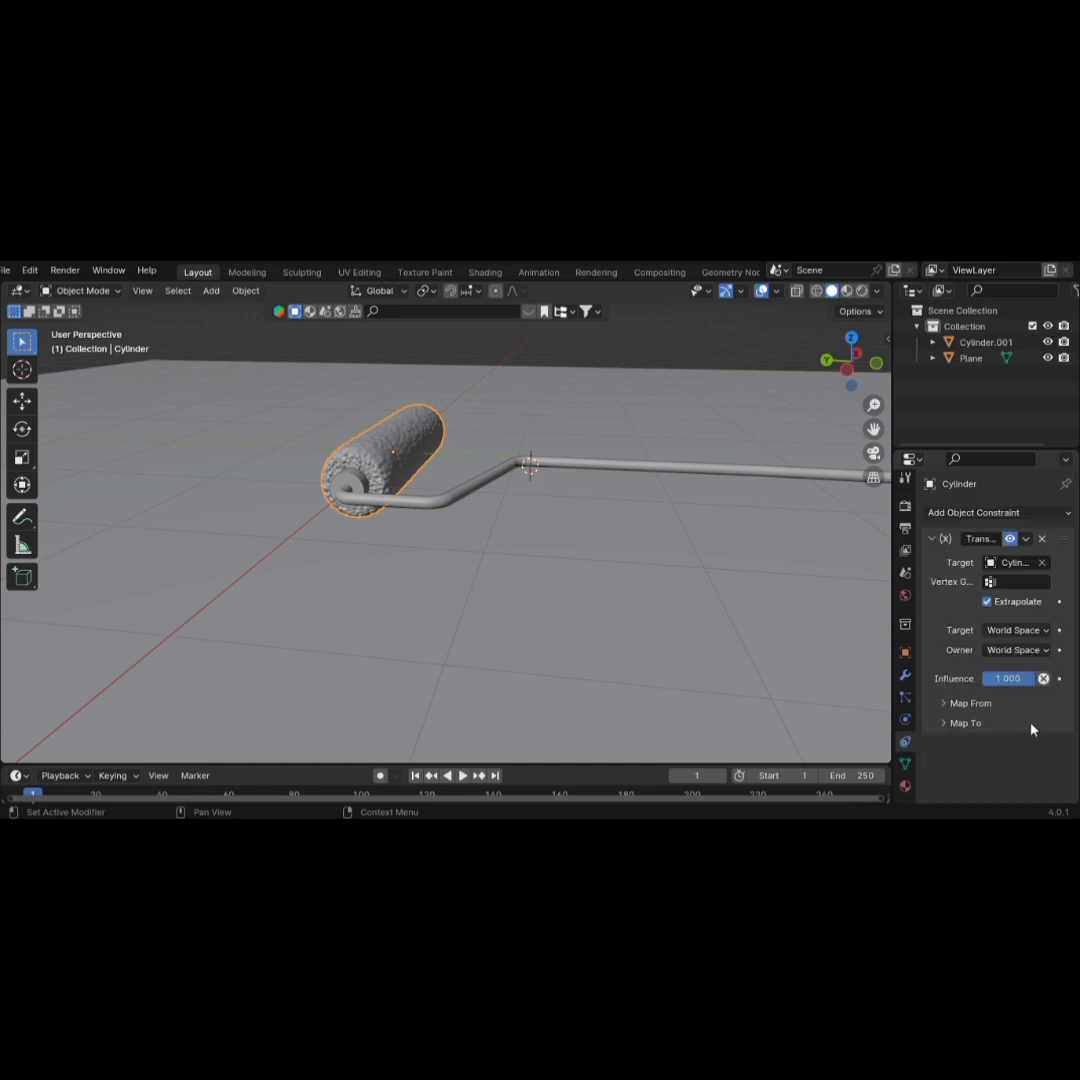
Test the roller rig by moving the handle frame along the global Y axis, cancelling the move
scroll(824, 593, down, 7)
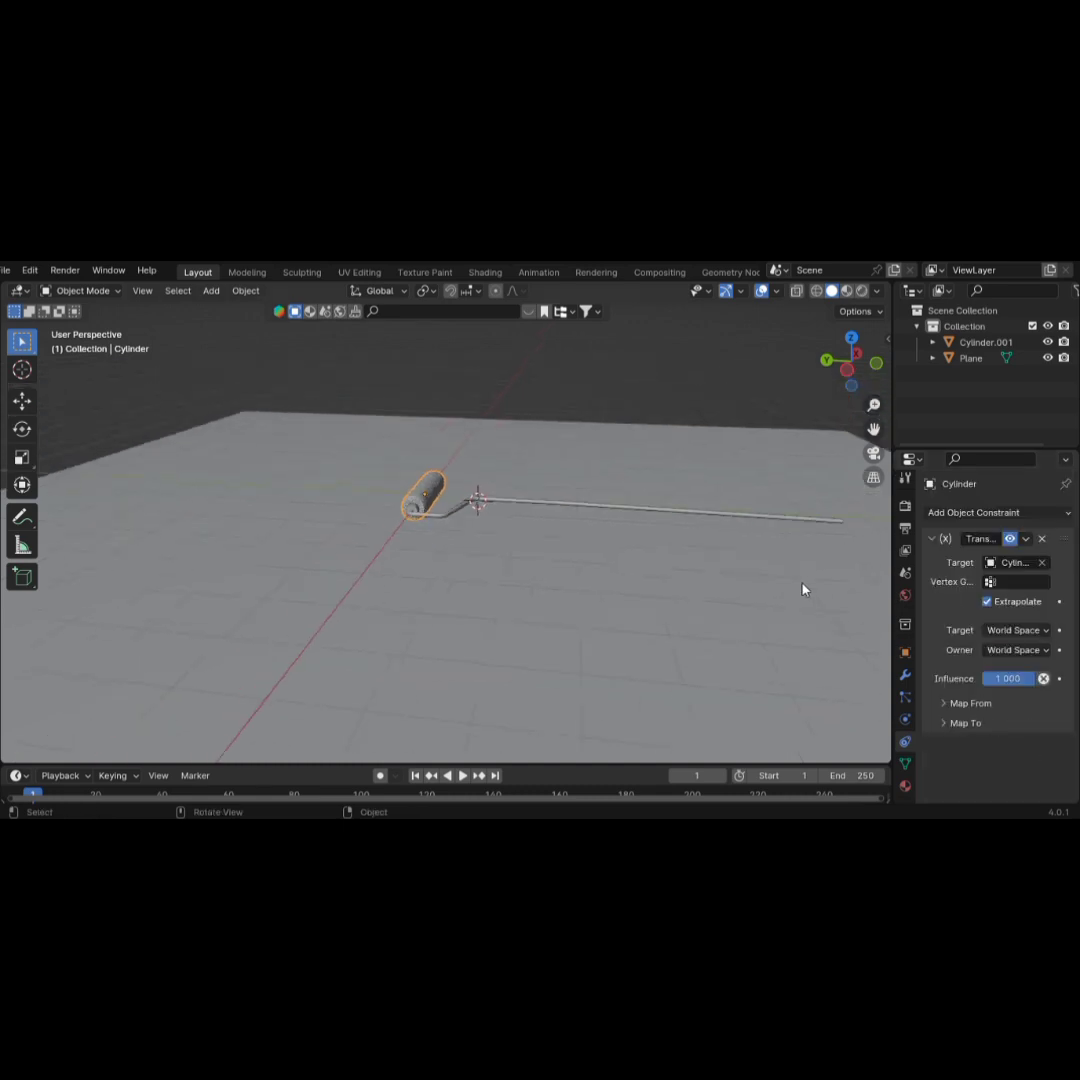
click(531, 514)
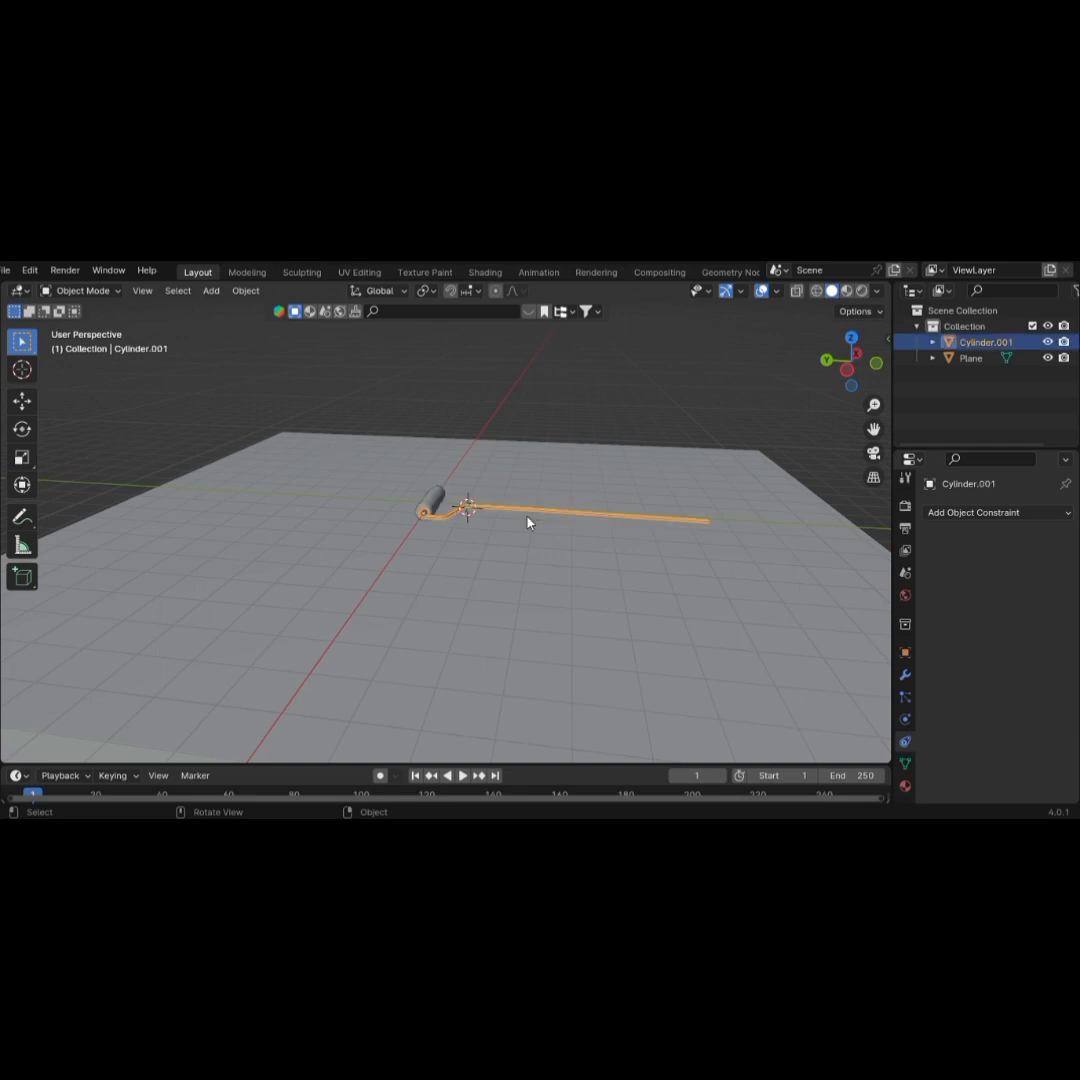
scroll(335, 520, up, 5)
middle_drag(280, 577, 494, 569)
key(g)
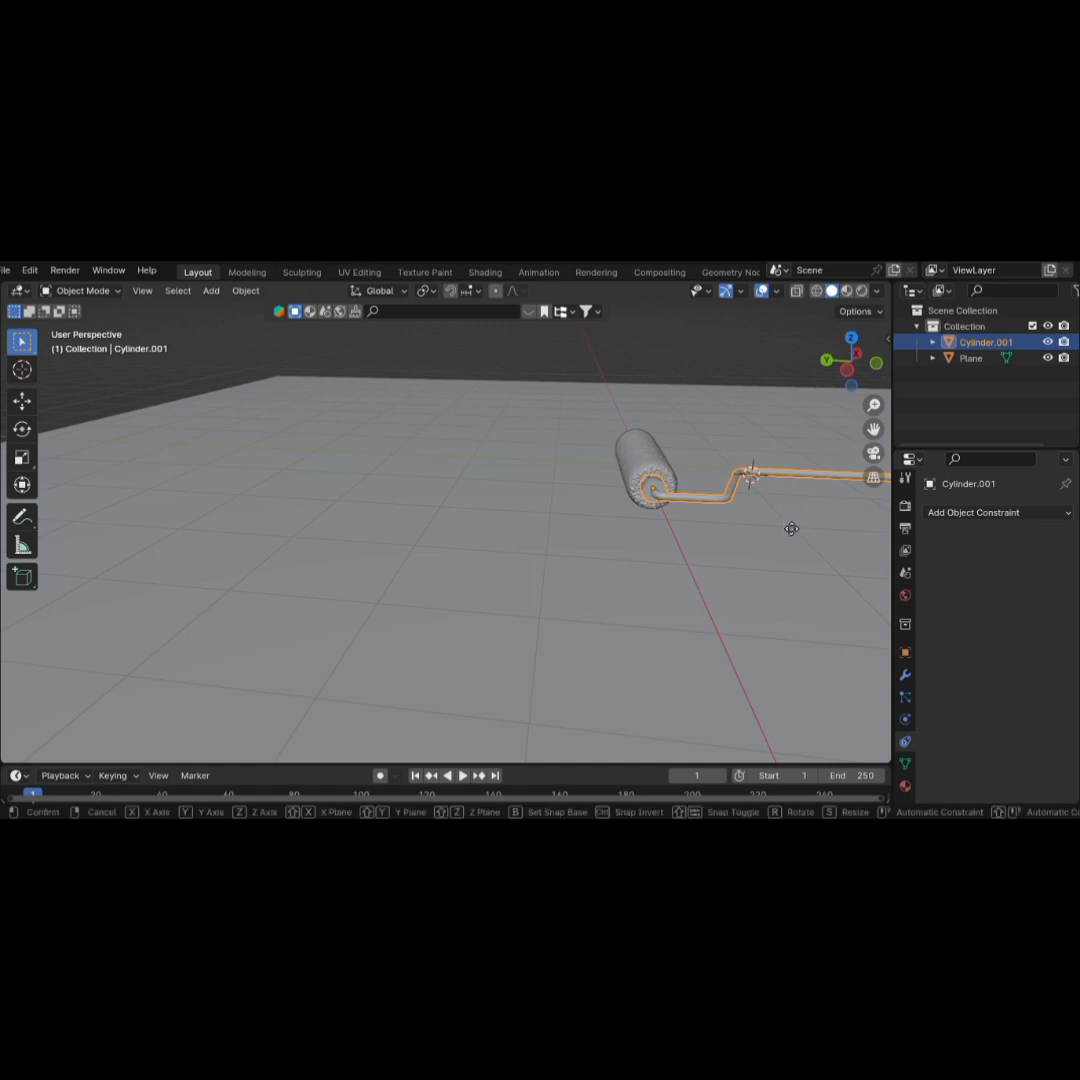
key(y)
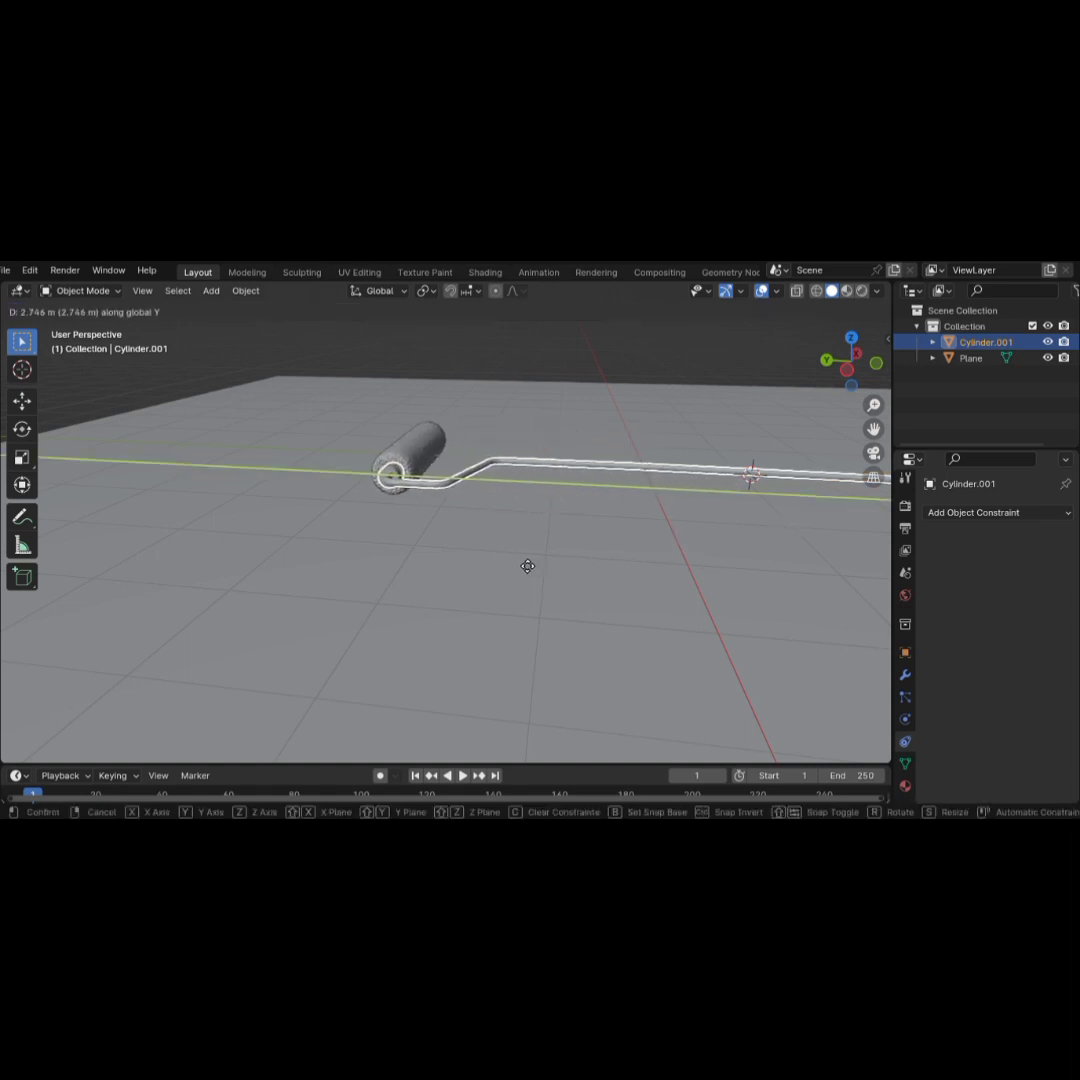
right_click(528, 566)
Apply the rotation transform of the handle frame
key(ctrl+a)
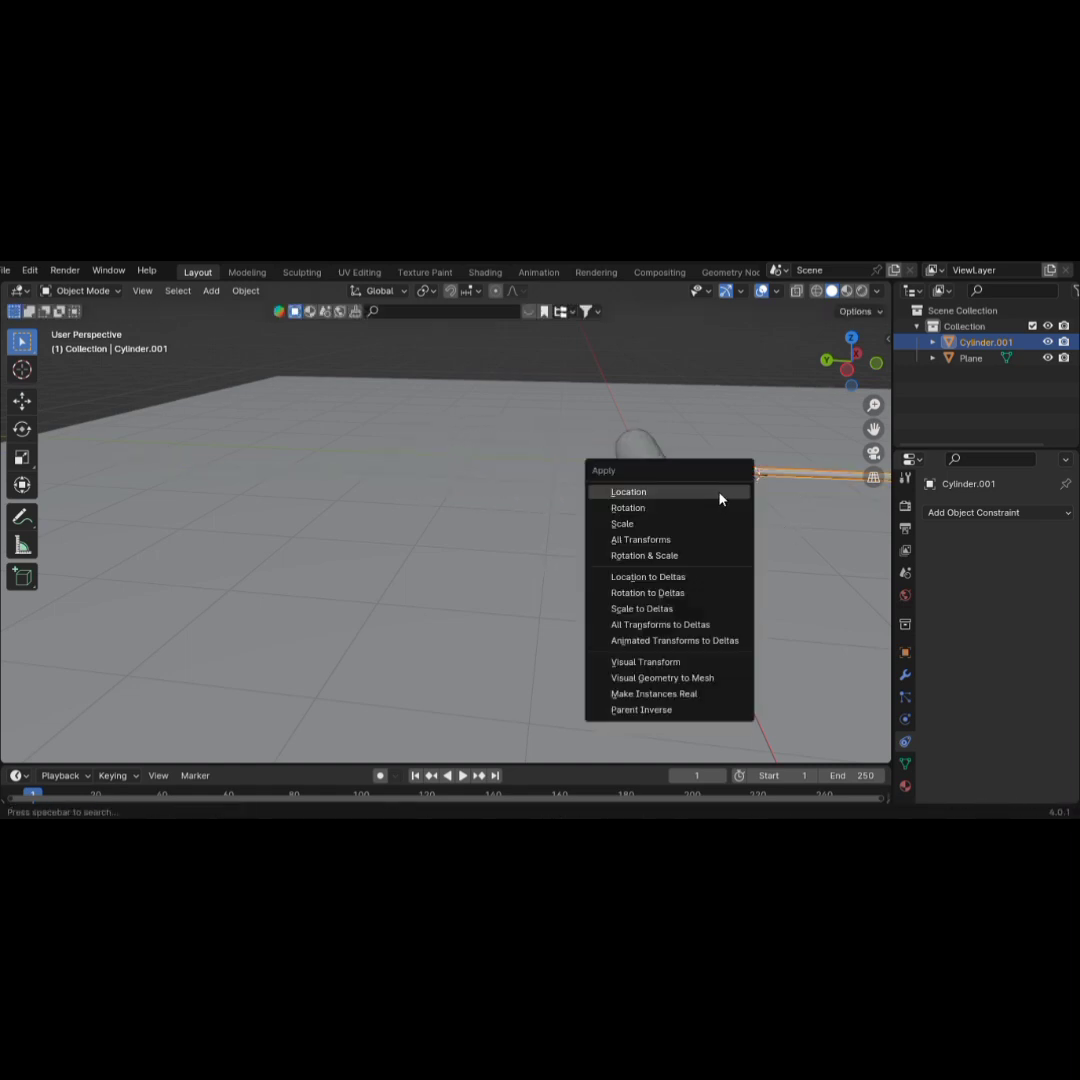
click(672, 507)
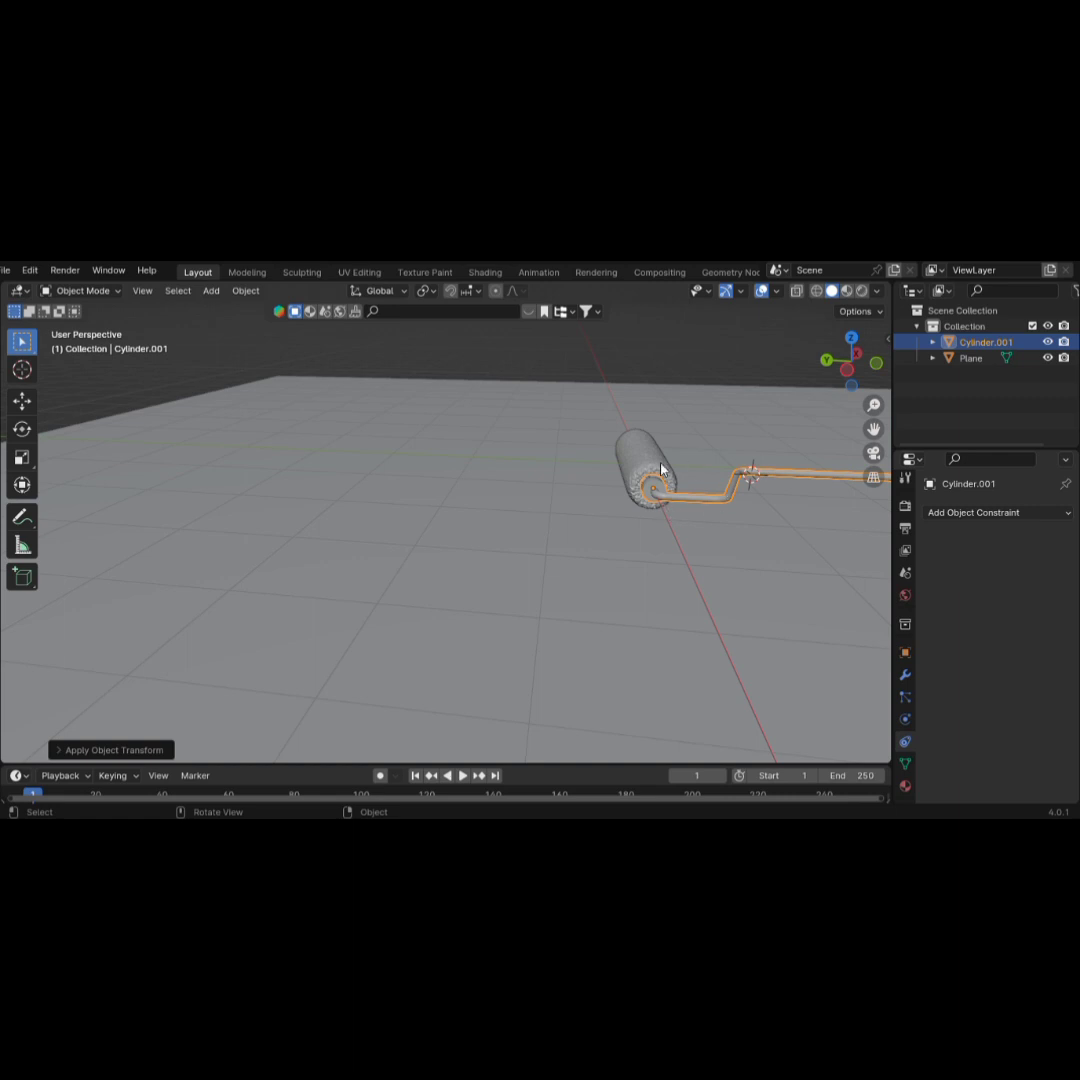
Review the Map From and Map To settings of the roller's Transformation constraint
click(660, 468)
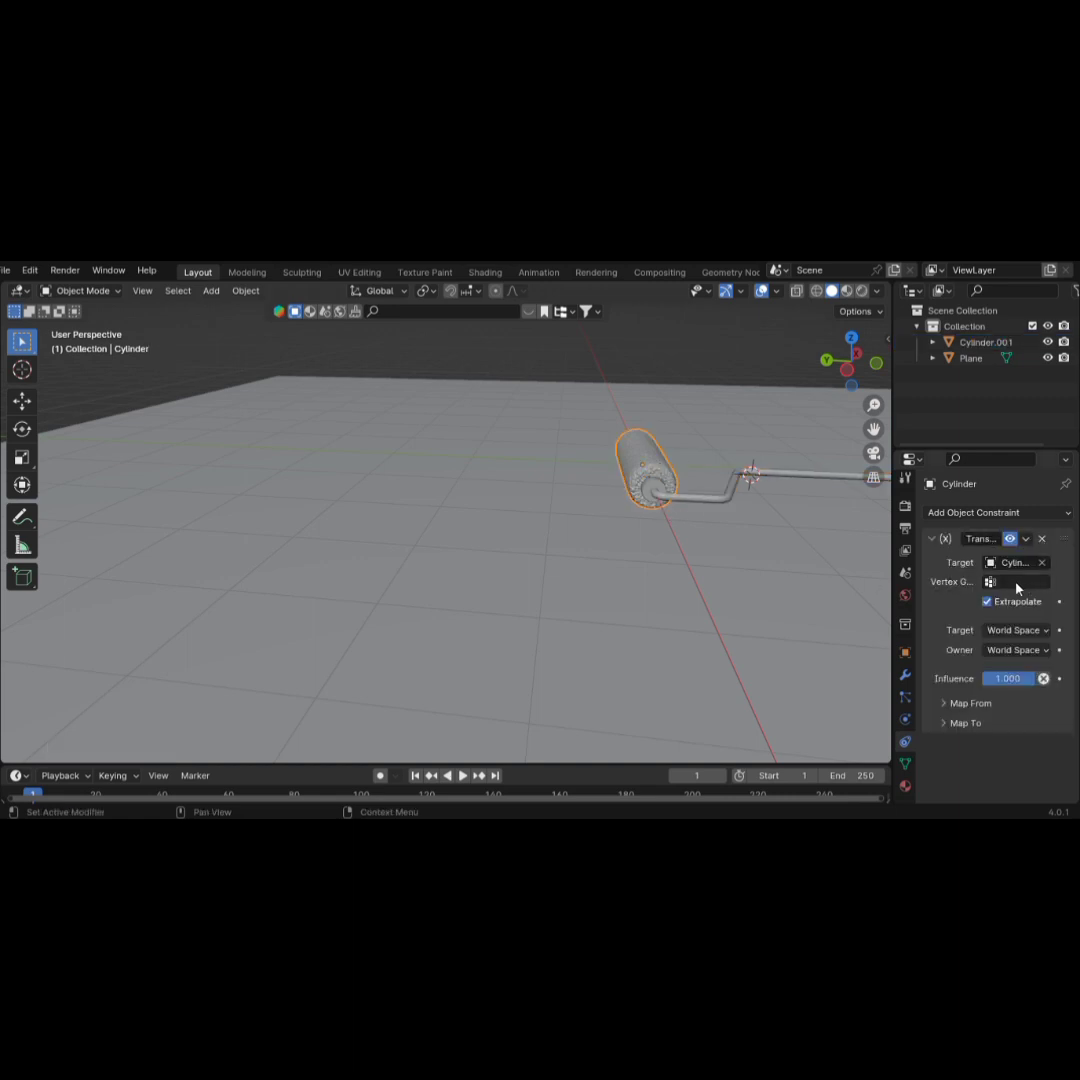
click(971, 704)
scroll(966, 740, down, 3)
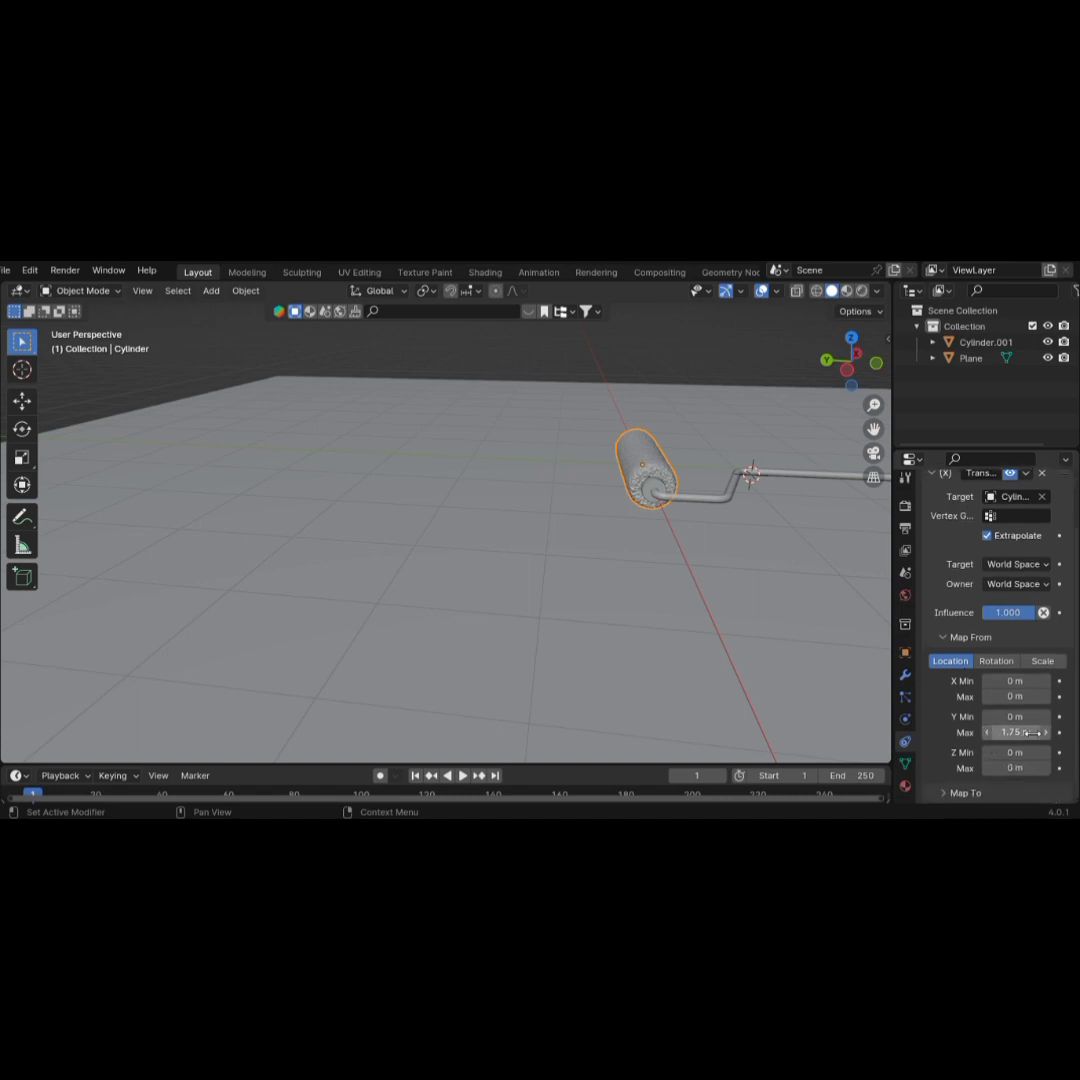
click(941, 639)
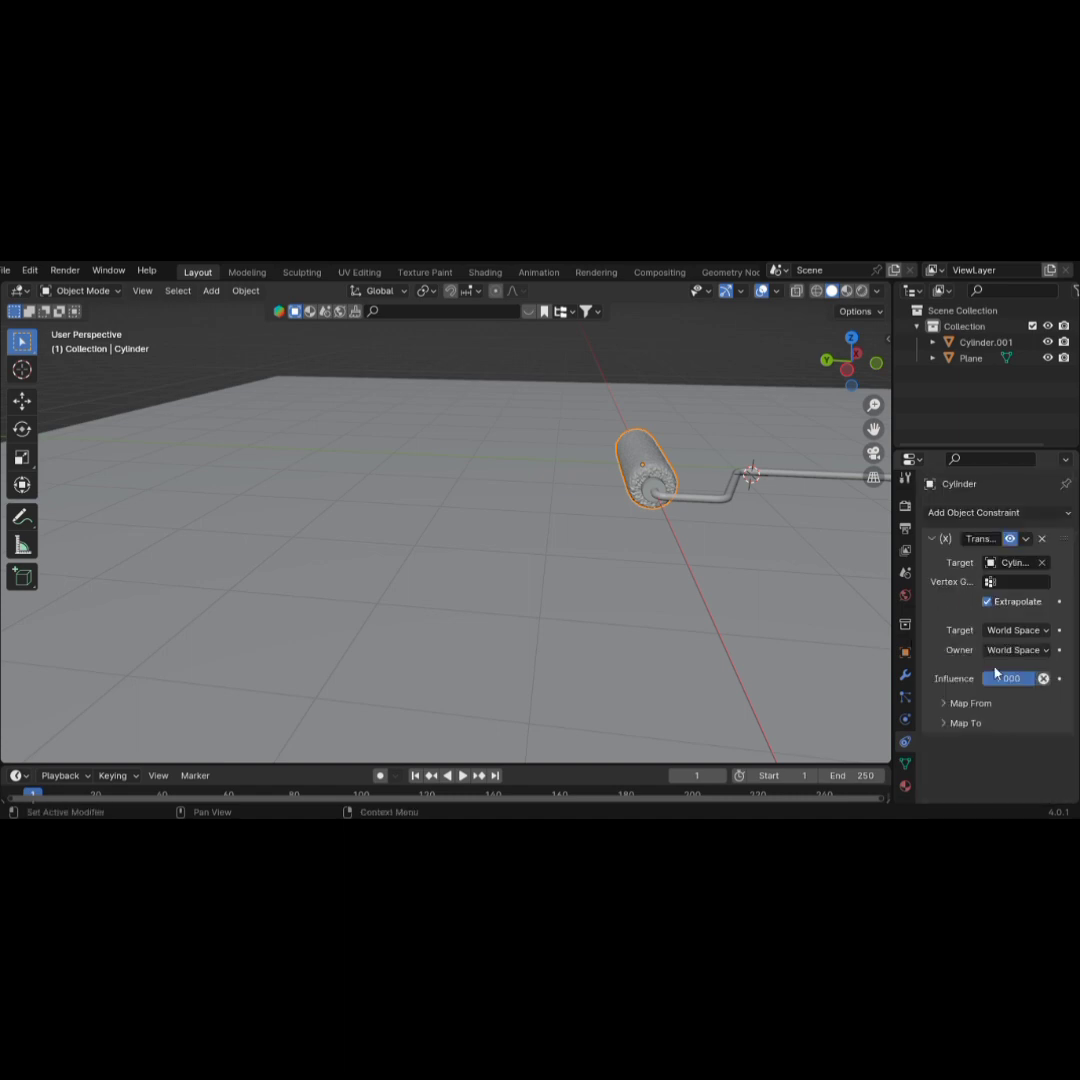
click(957, 722)
scroll(975, 690, down, 5)
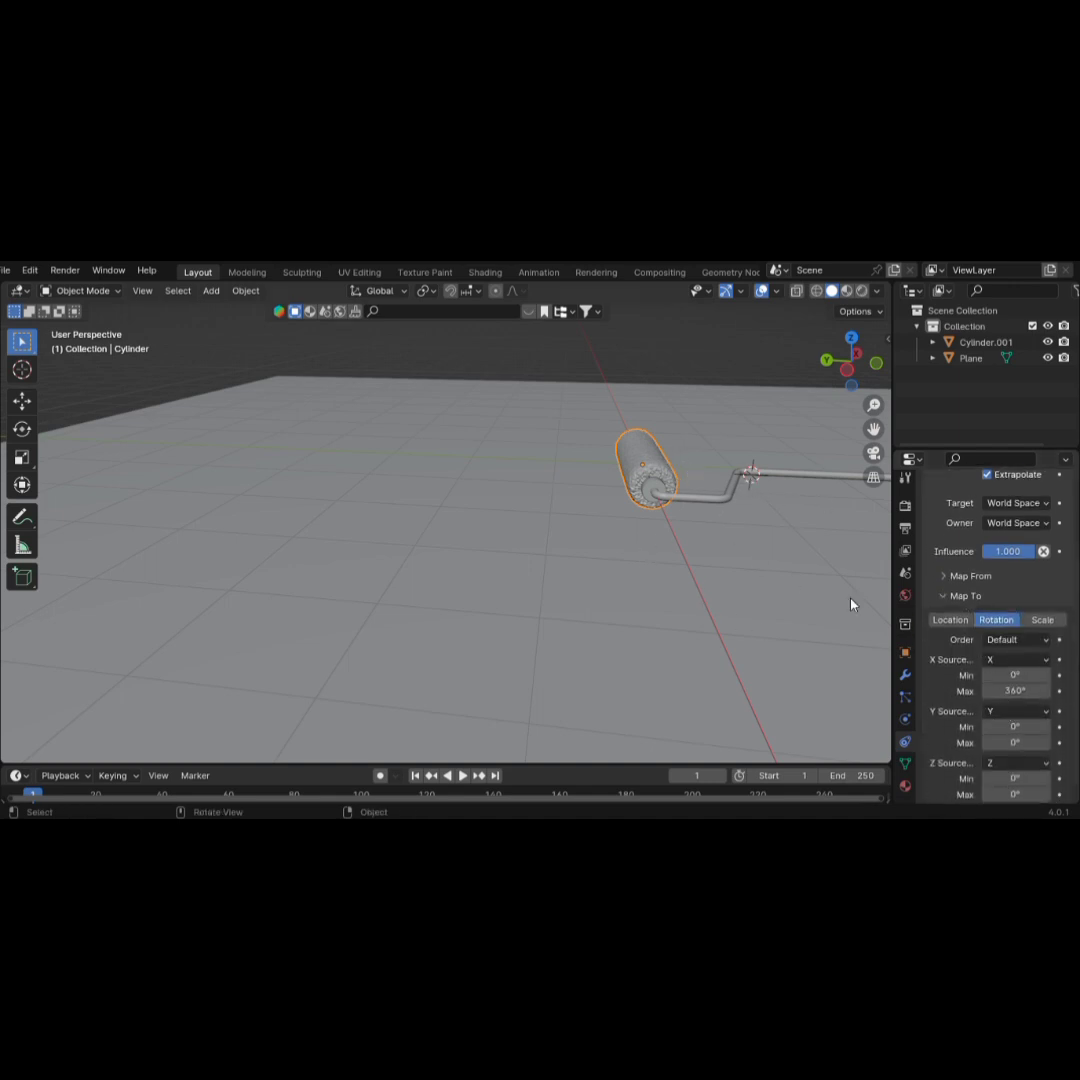
scroll(958, 655, up, 5)
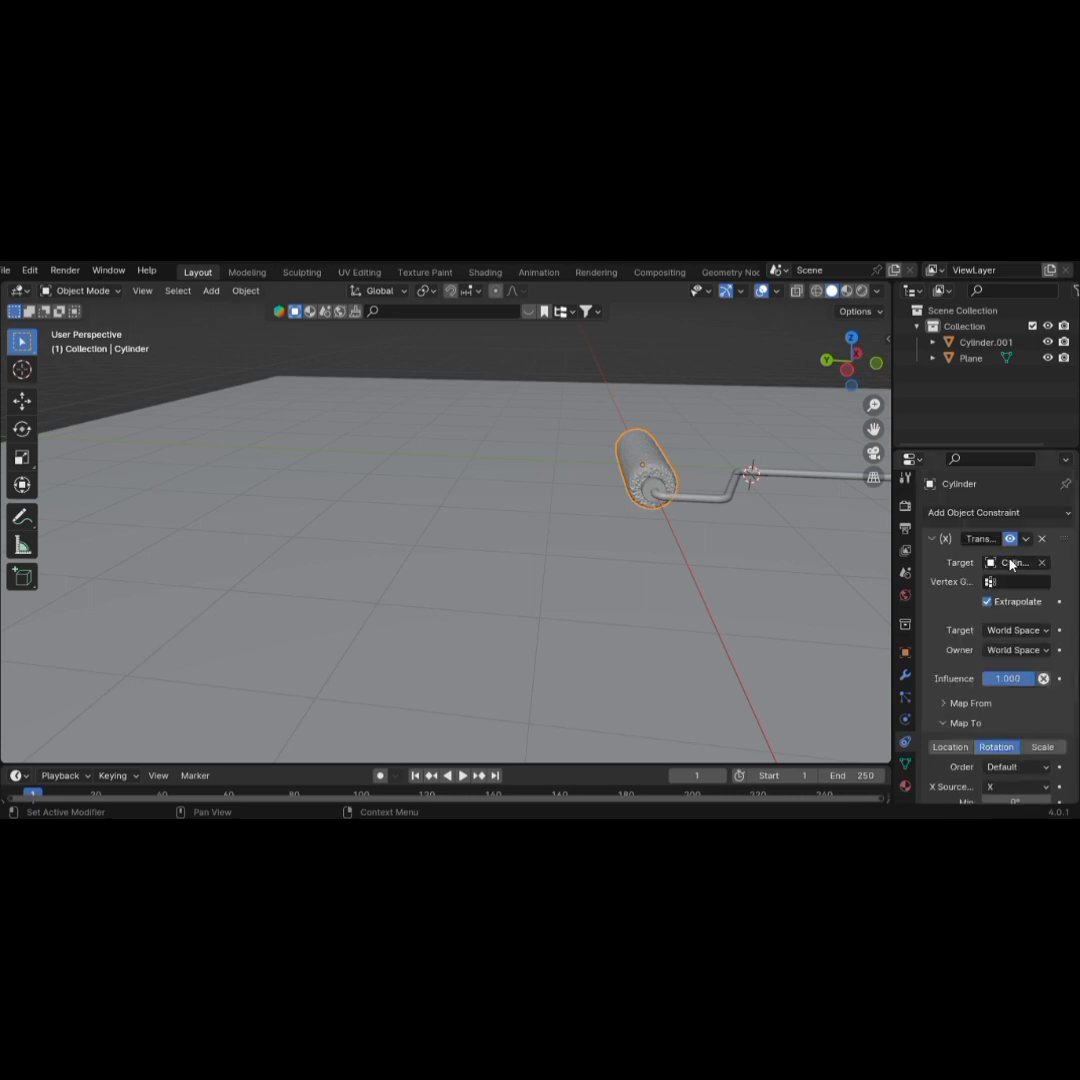
Check the roller's rotation again by moving the handle frame along Y and cancelling the move
click(758, 475)
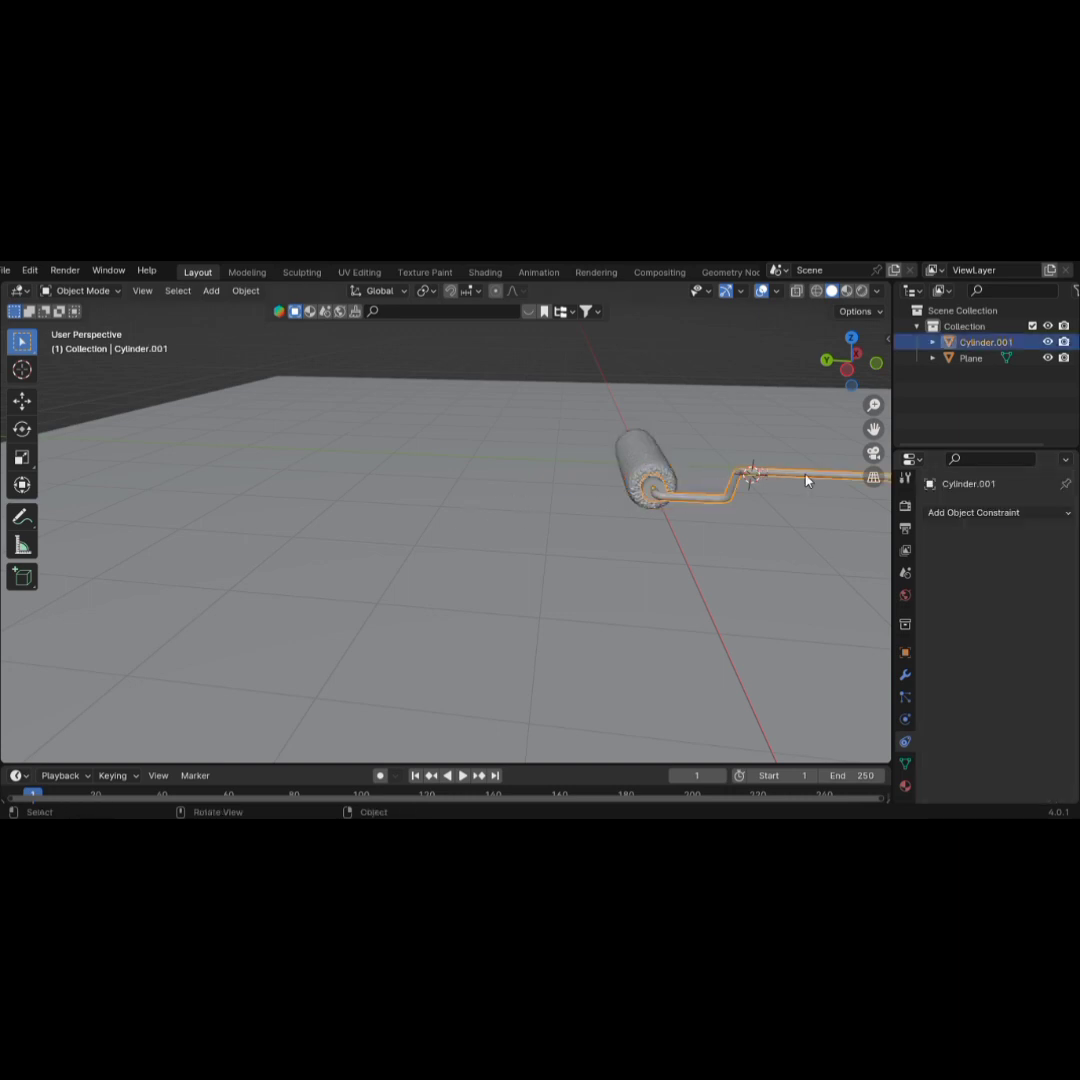
key(g)
key(y)
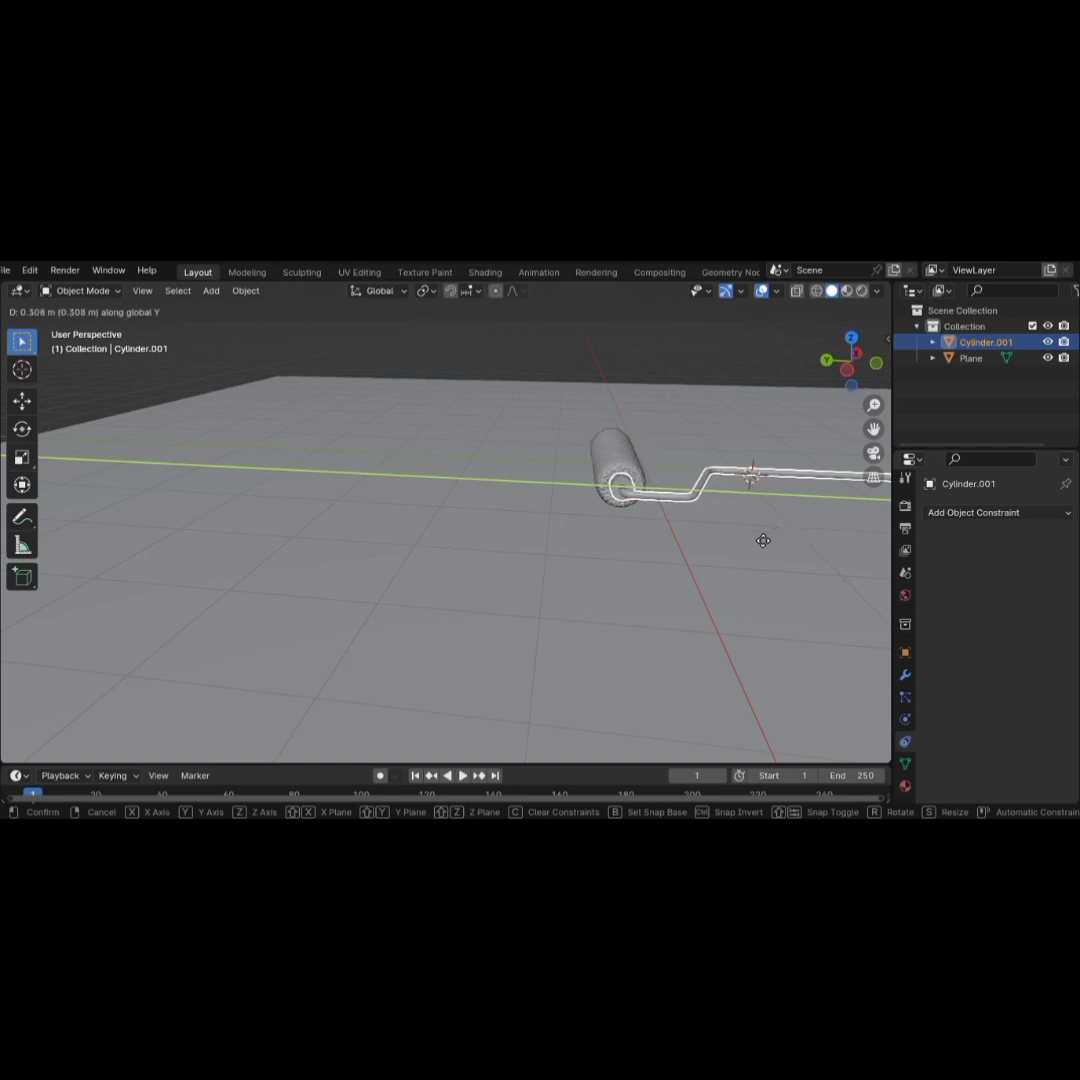
key(Escape)
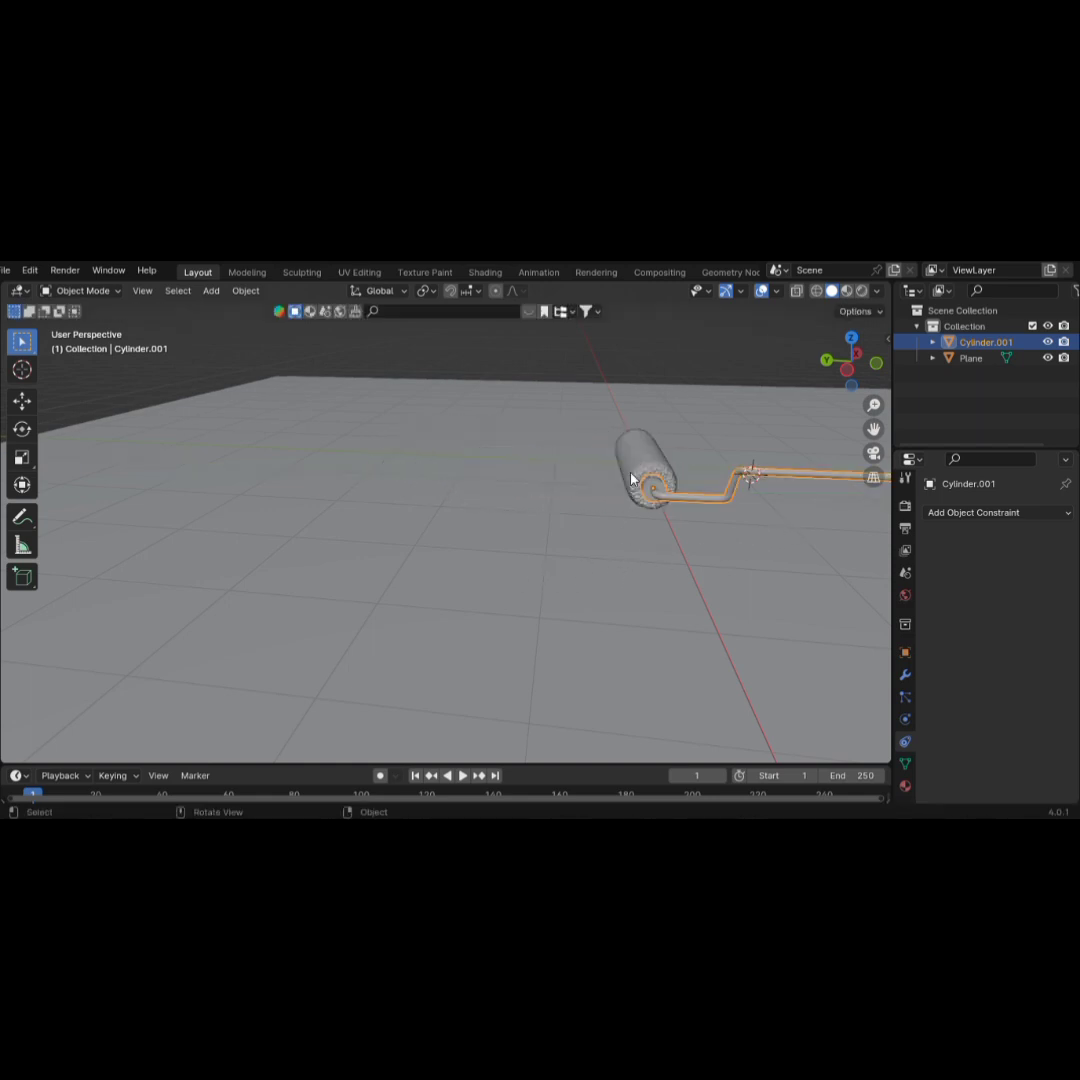
Set the roller cylinder's Y dimension to 0.5 m
click(648, 467)
scroll(646, 475, up, 5)
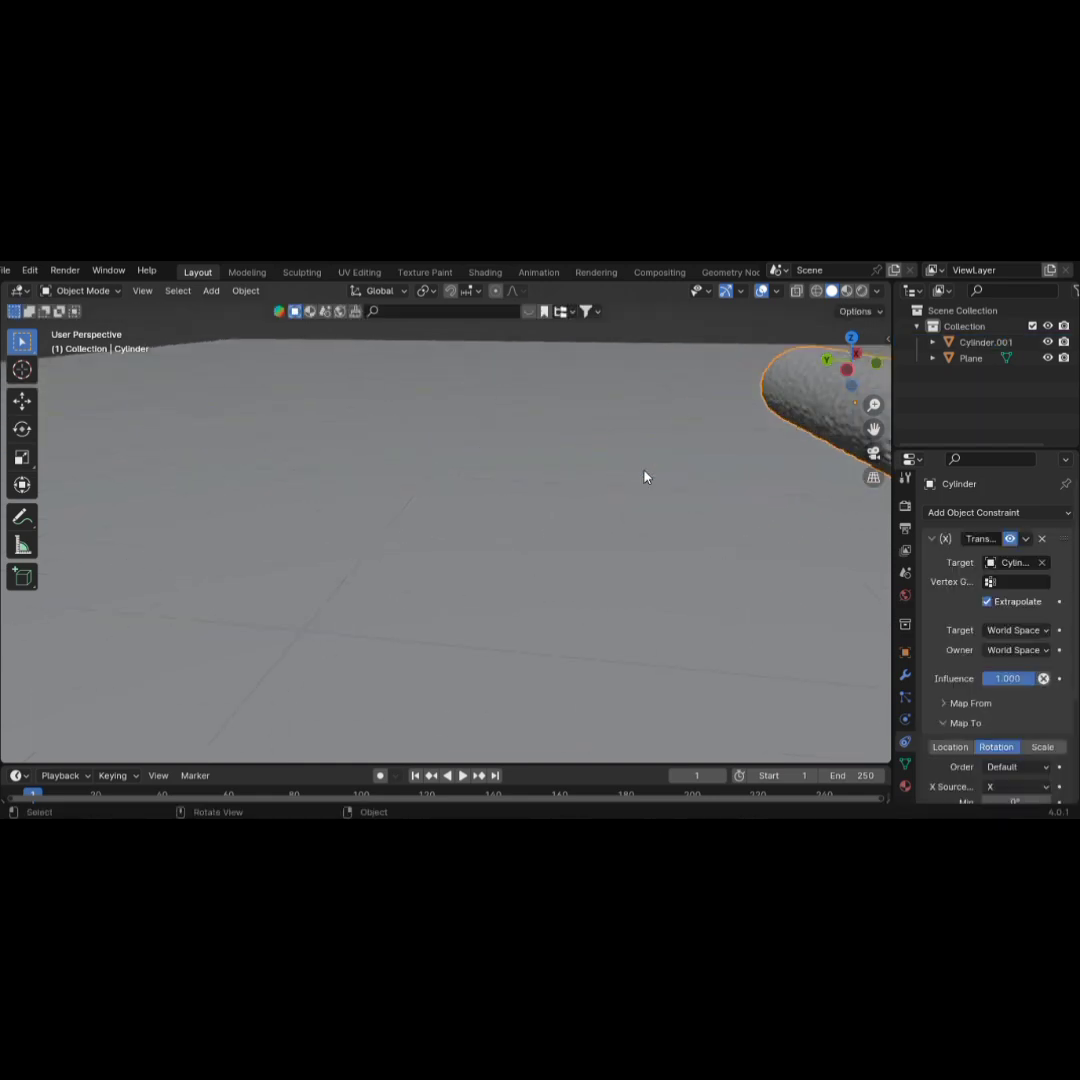
scroll(715, 495, down, 3)
middle_drag(715, 497, 440, 540)
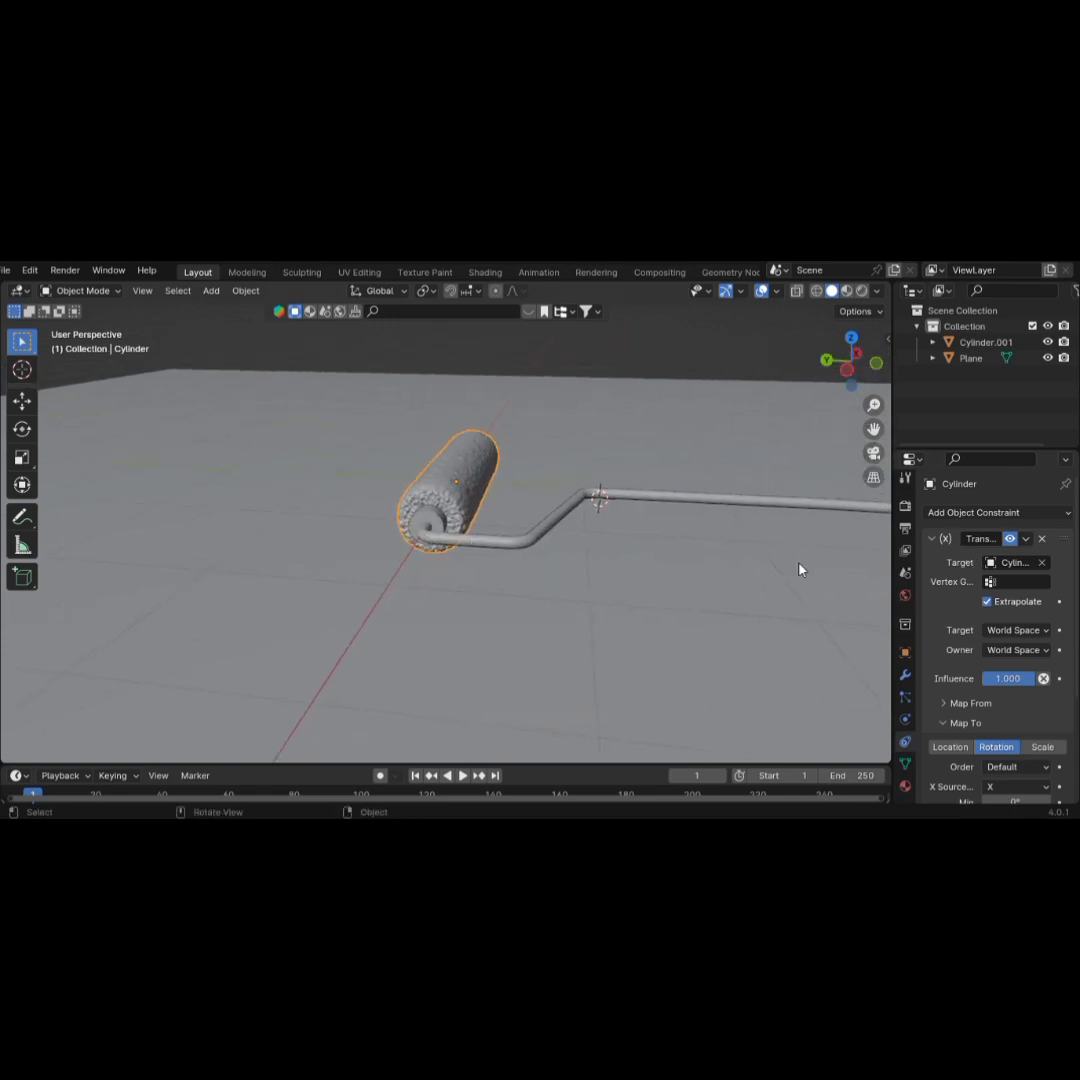
key(n)
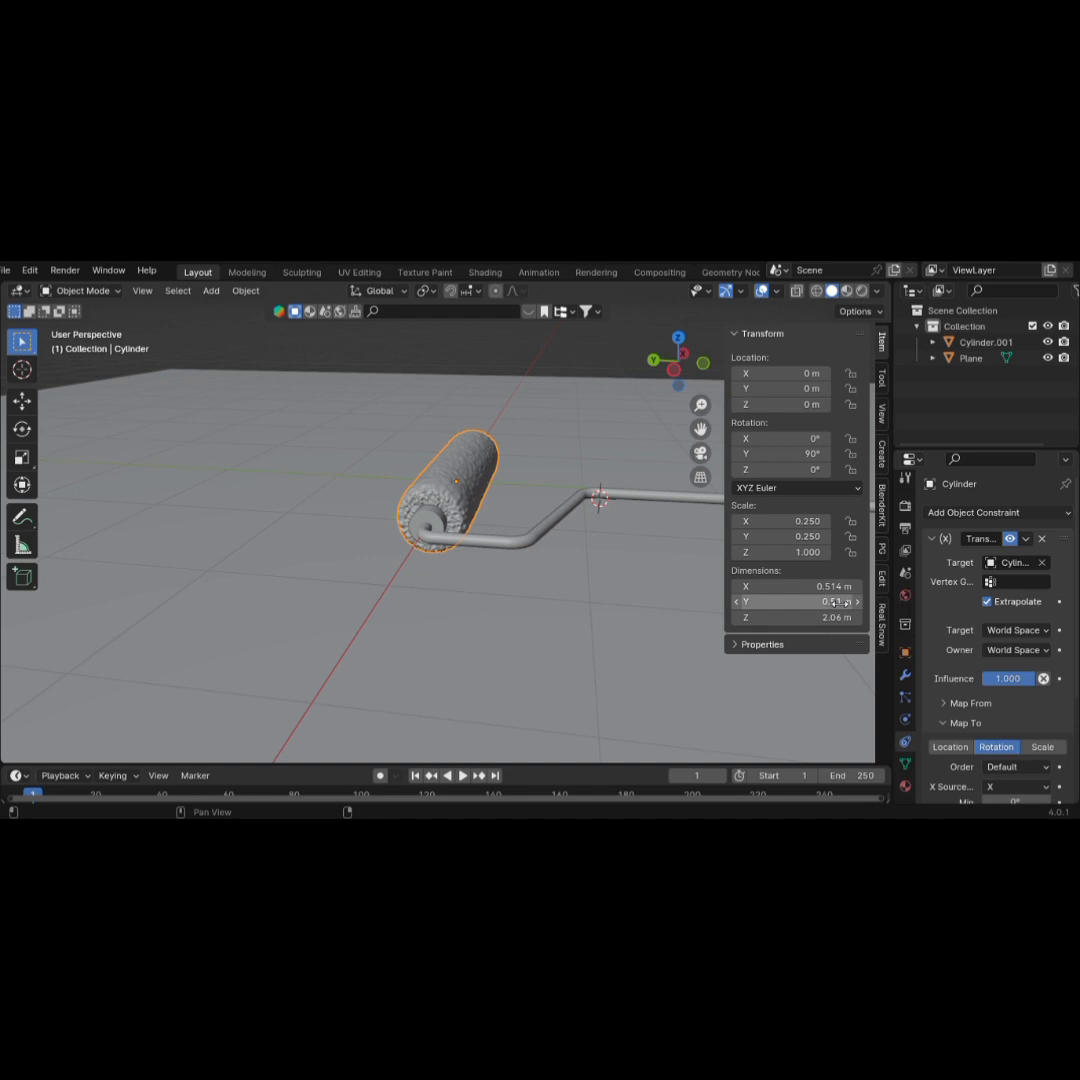
click(838, 602)
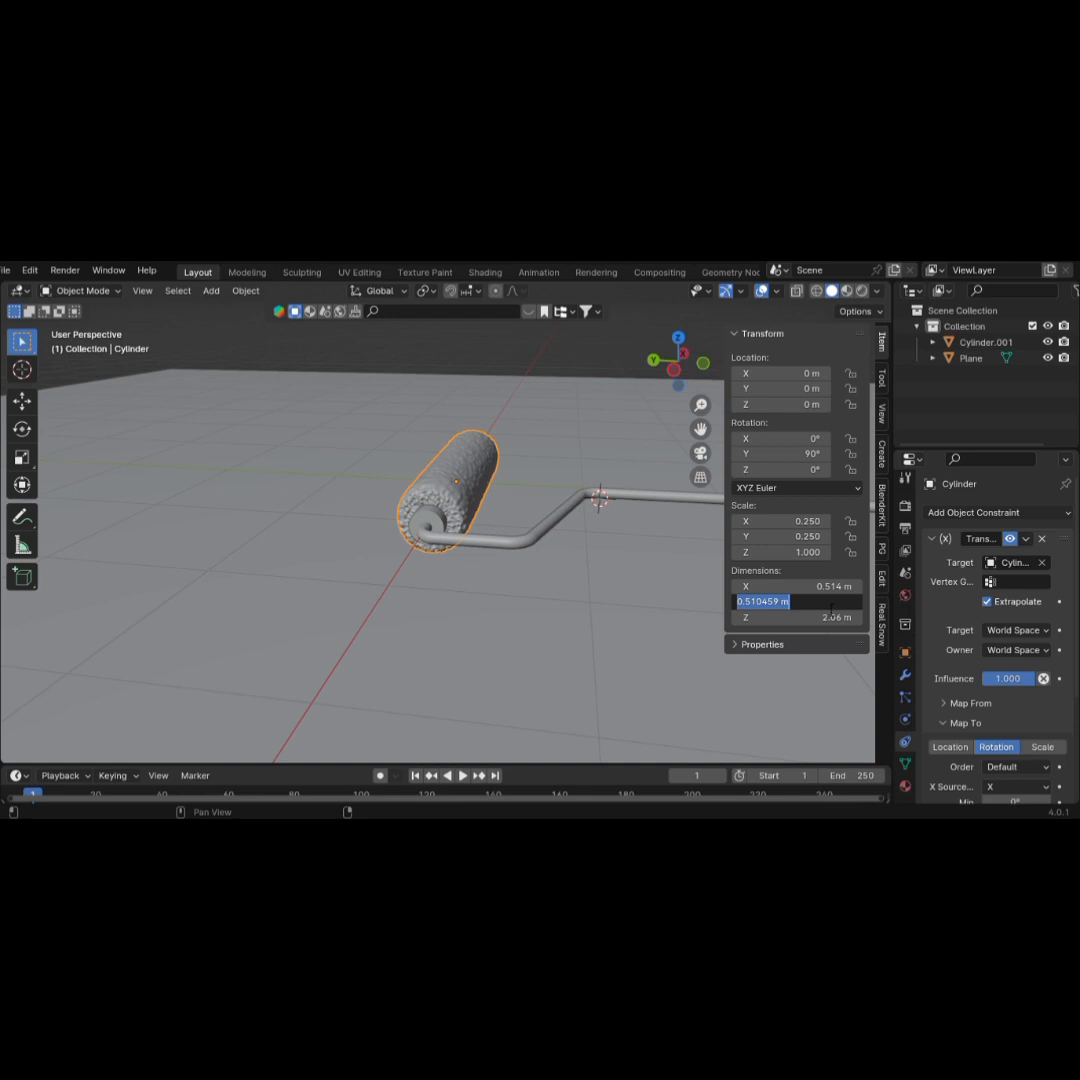
key(BackSpace)
text(0.5)
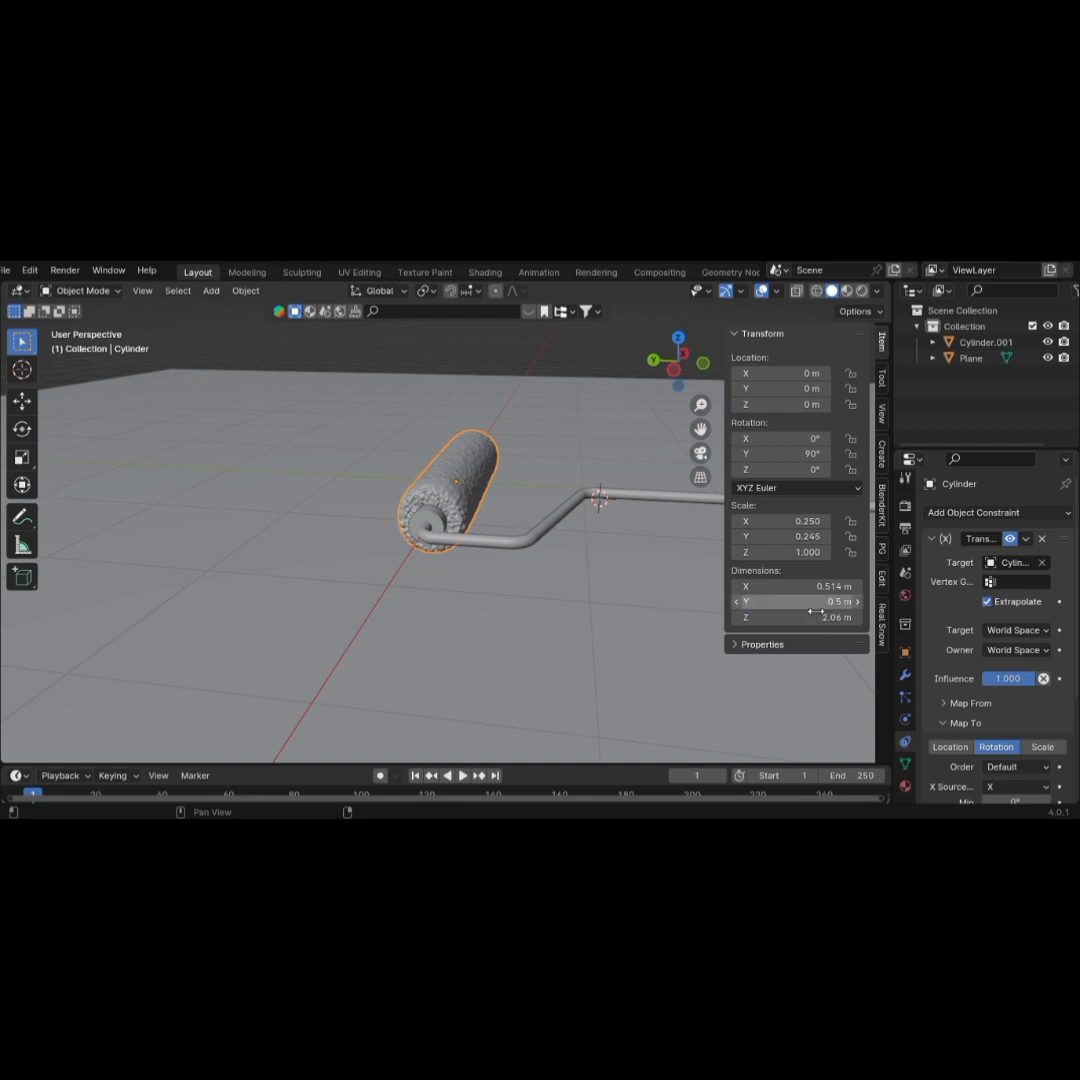
key(Return)
Apply the scale and then all transforms to the roller cylinder
key(ctrl+a)
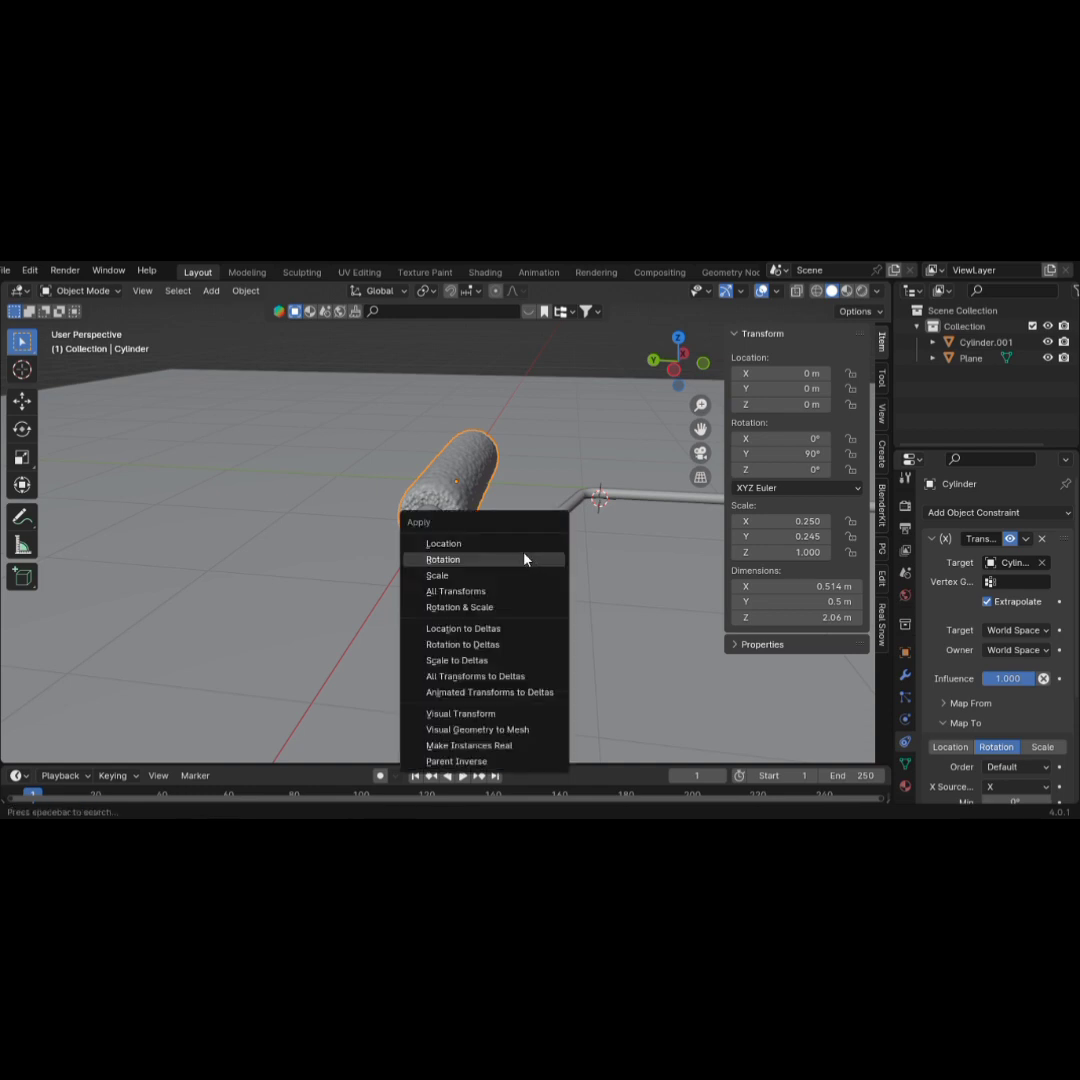
click(487, 577)
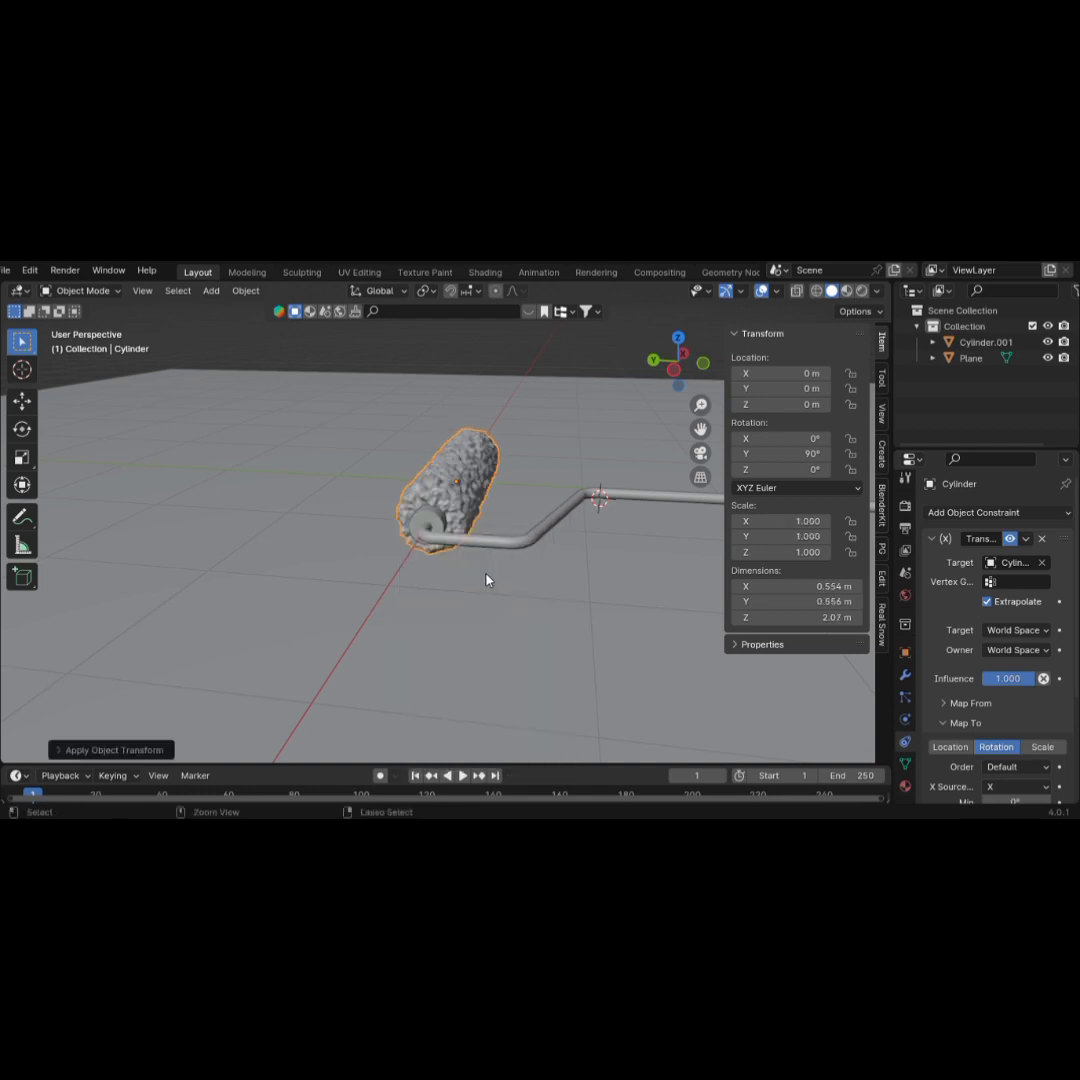
key(ctrl+a)
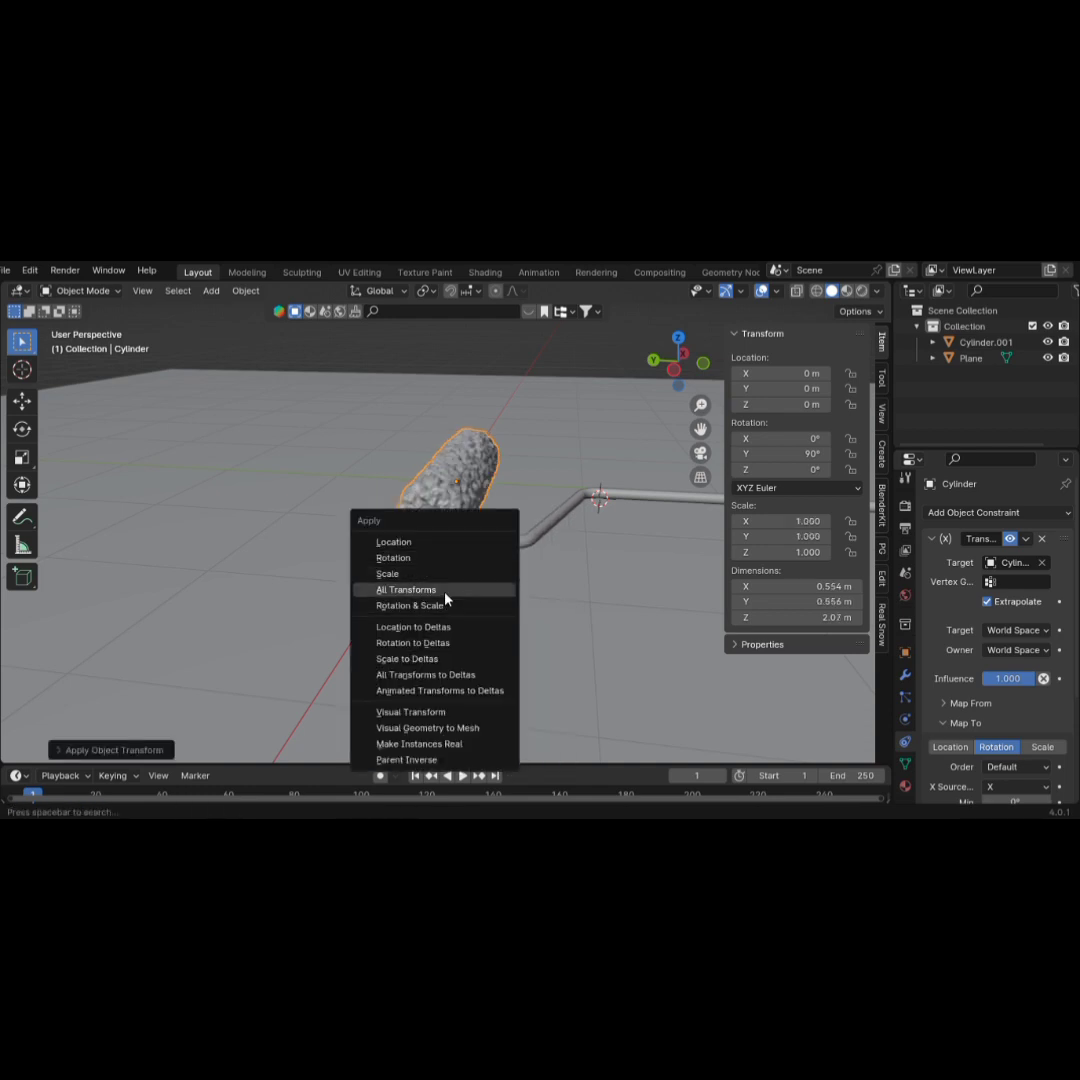
click(446, 591)
Test how the roller follows the handle frame along the Y axis, cancelling the move
scroll(492, 501, down, 5)
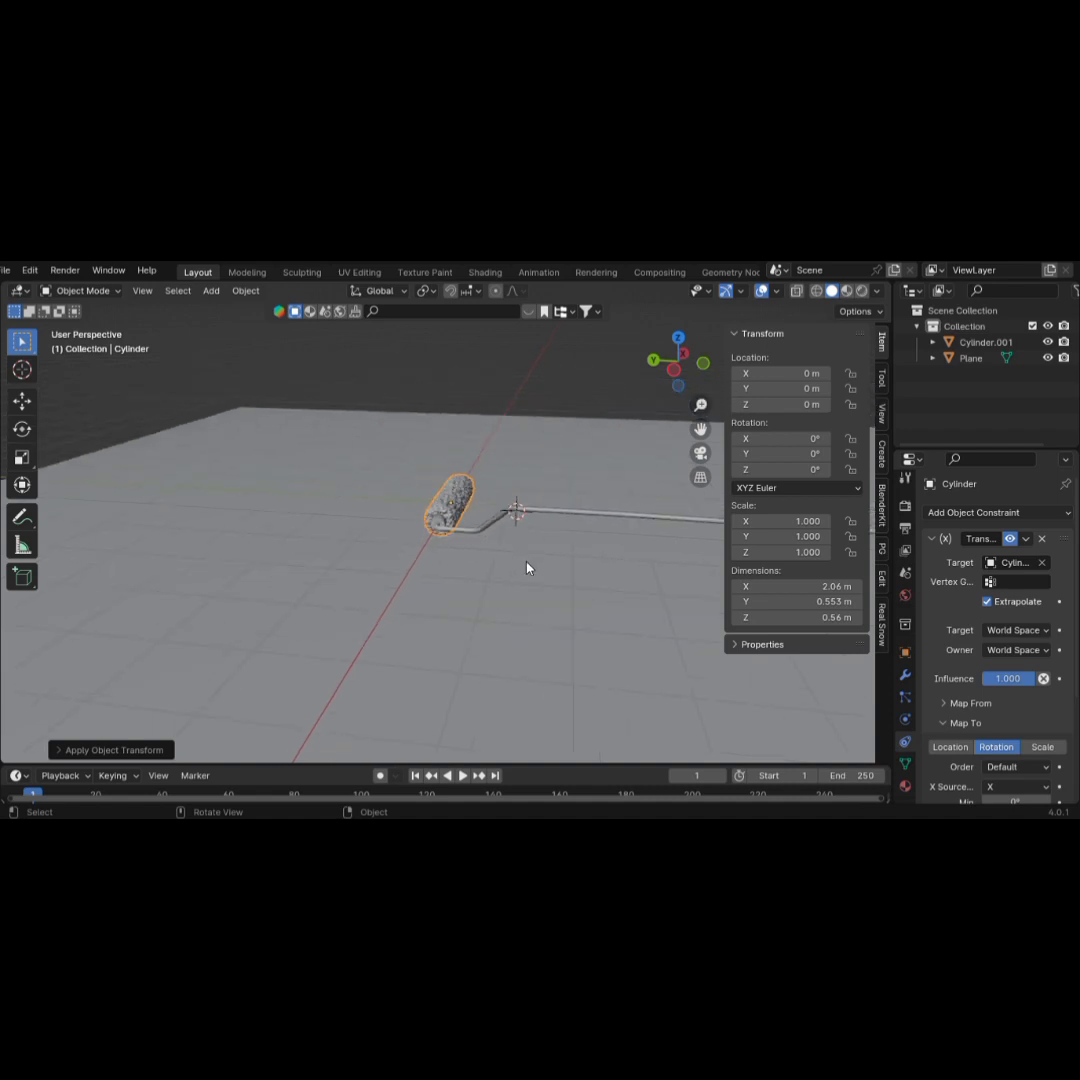
click(536, 512)
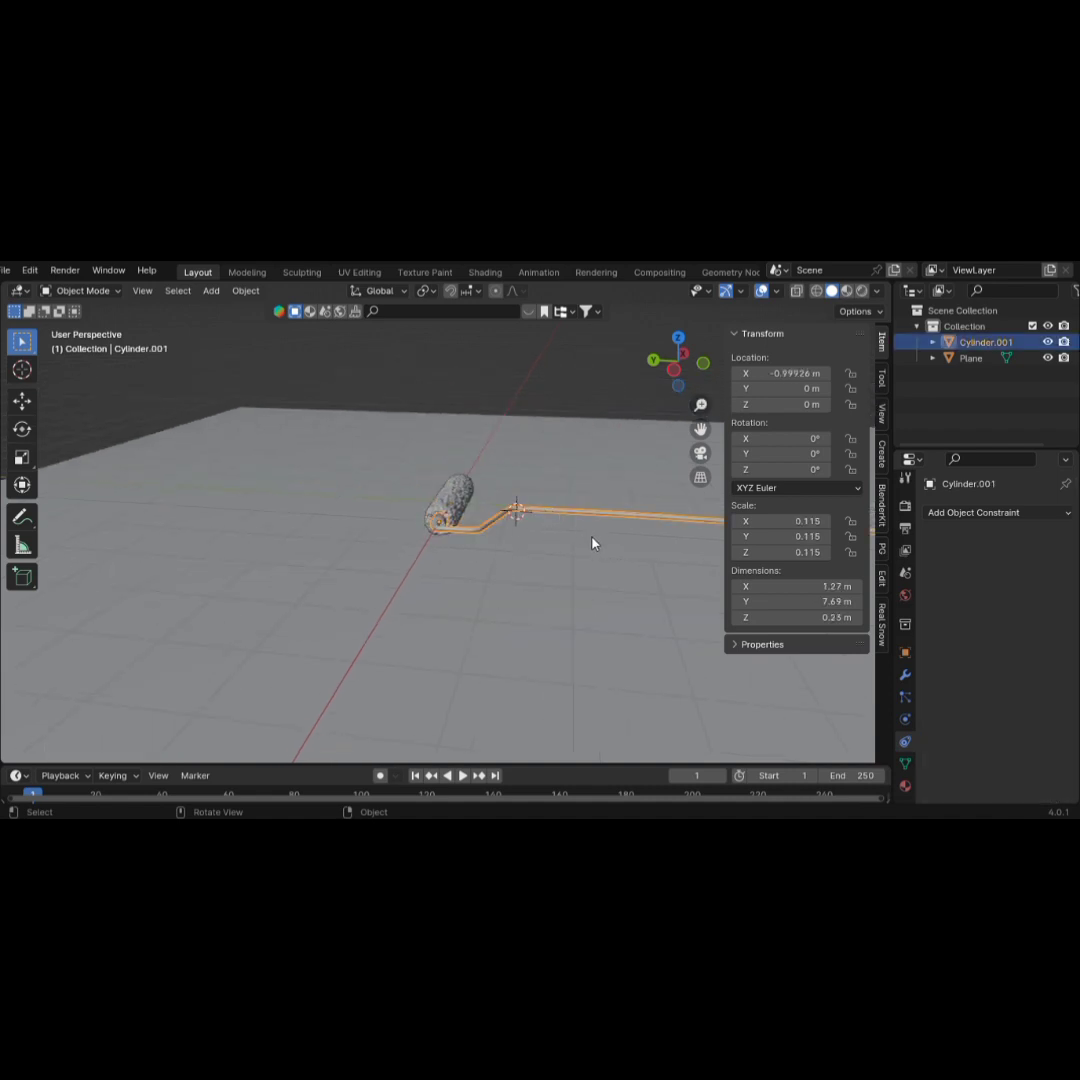
key(g)
key(y)
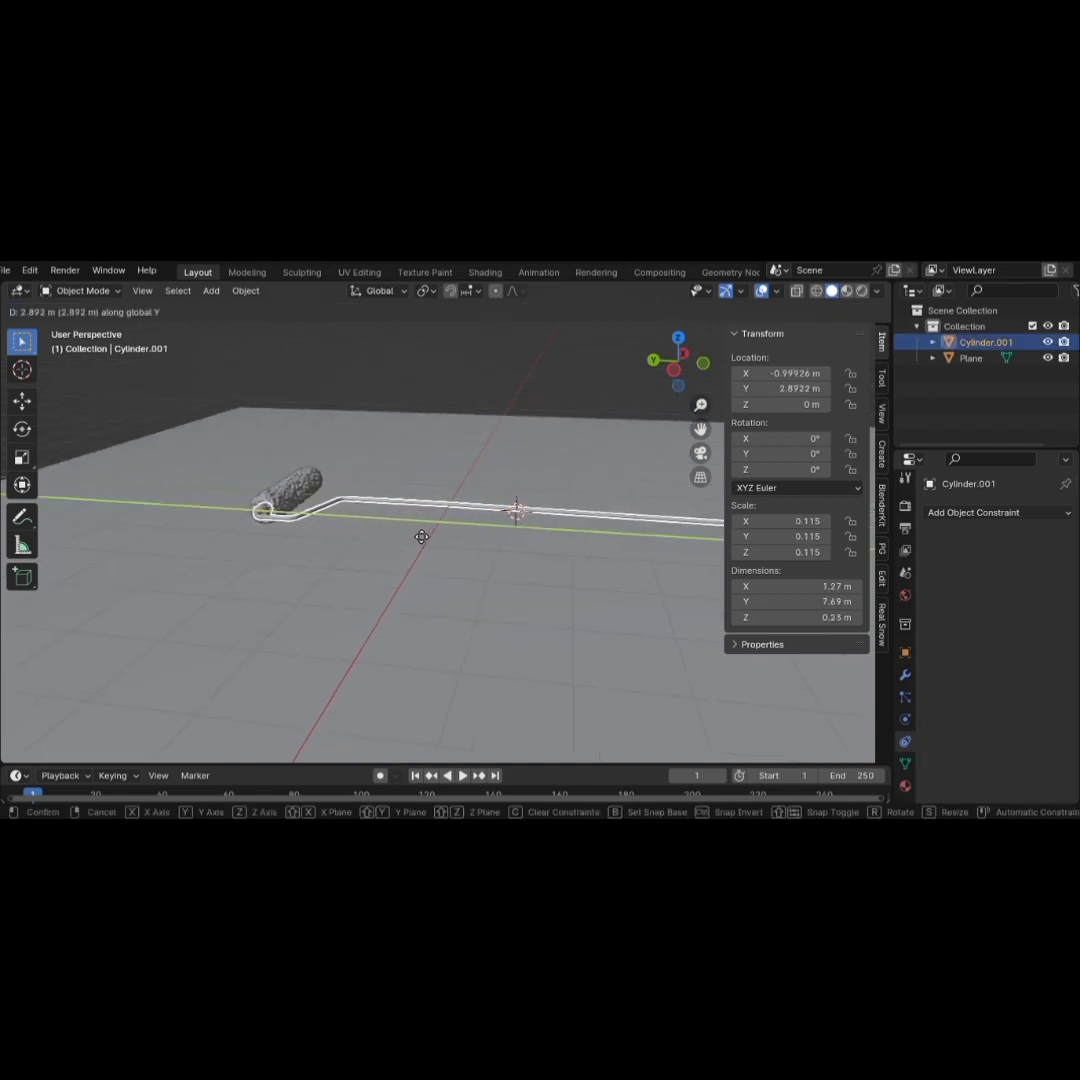
right_click(487, 542)
Replace the roller's existing Transformation constraint with a new Transformation constraint
scroll(445, 527, up, 5)
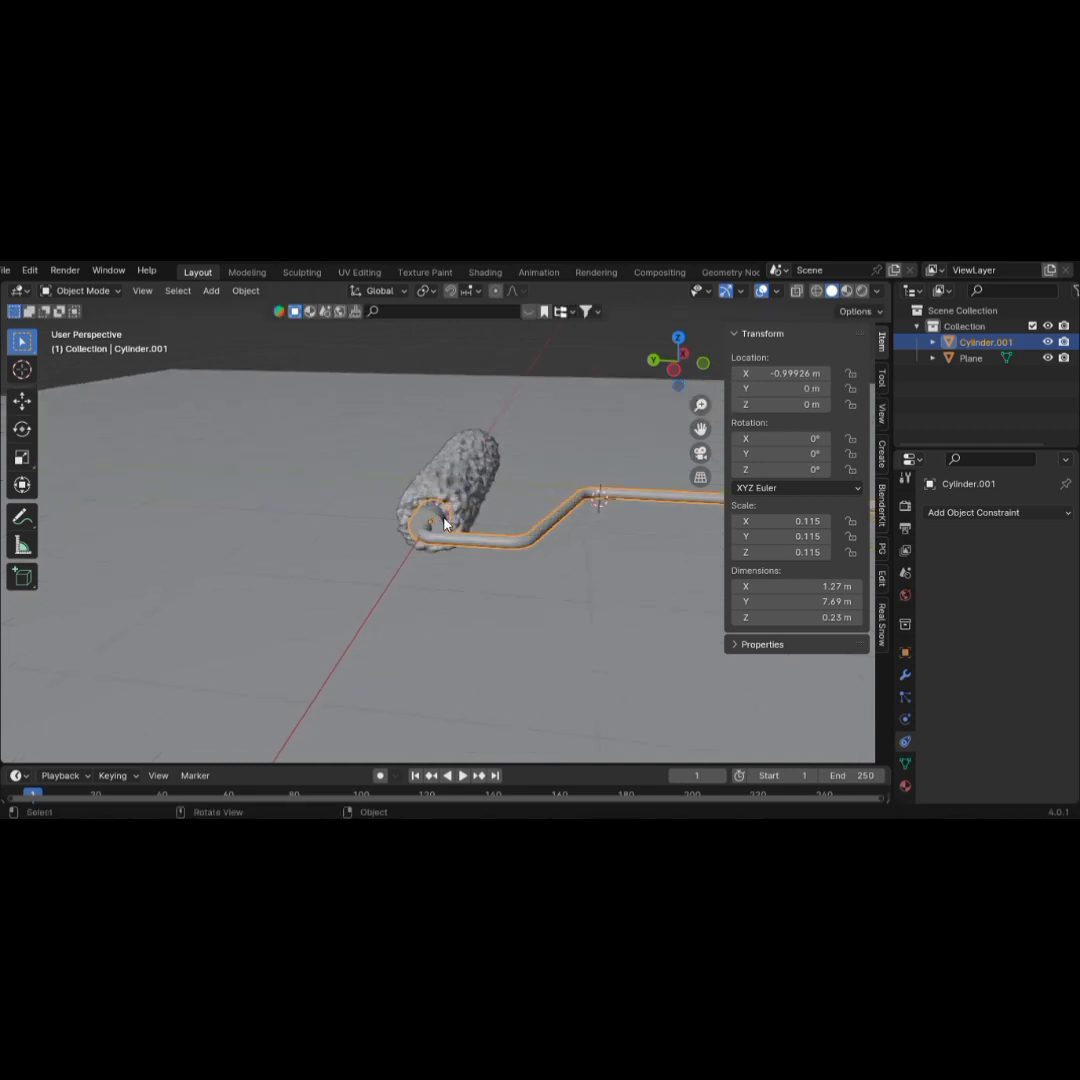
click(487, 509)
middle_drag(487, 511, 513, 521)
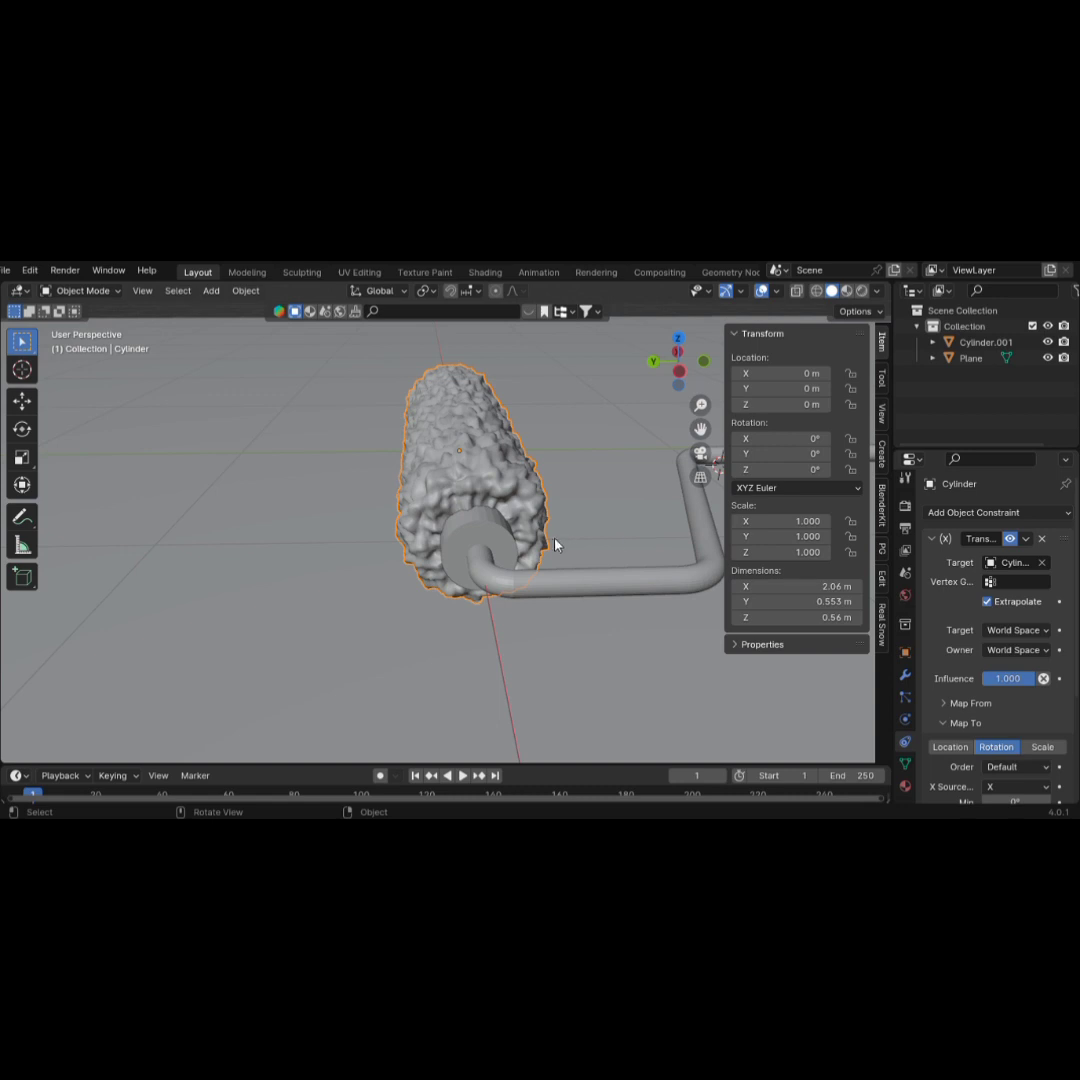
click(1042, 539)
click(998, 515)
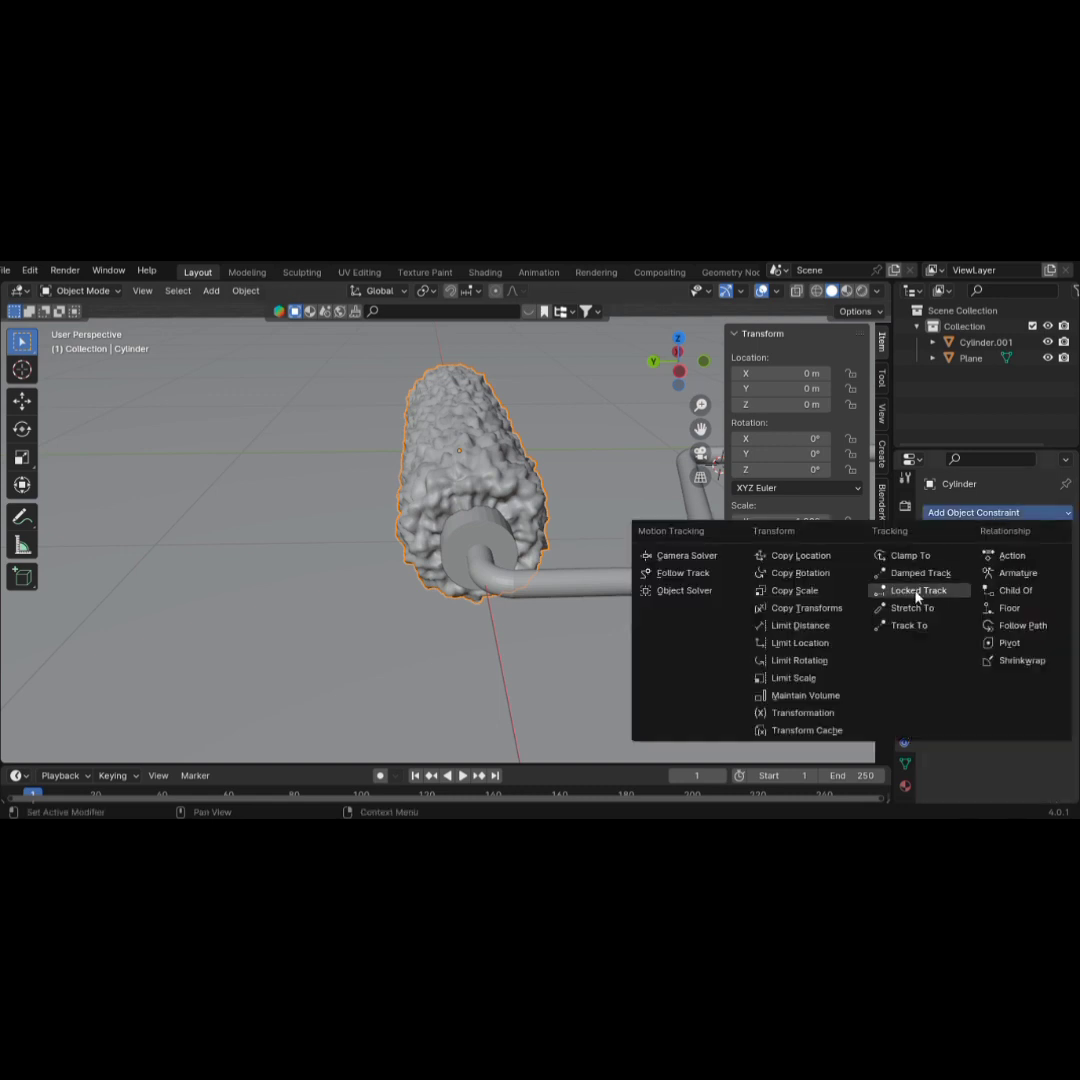
click(792, 713)
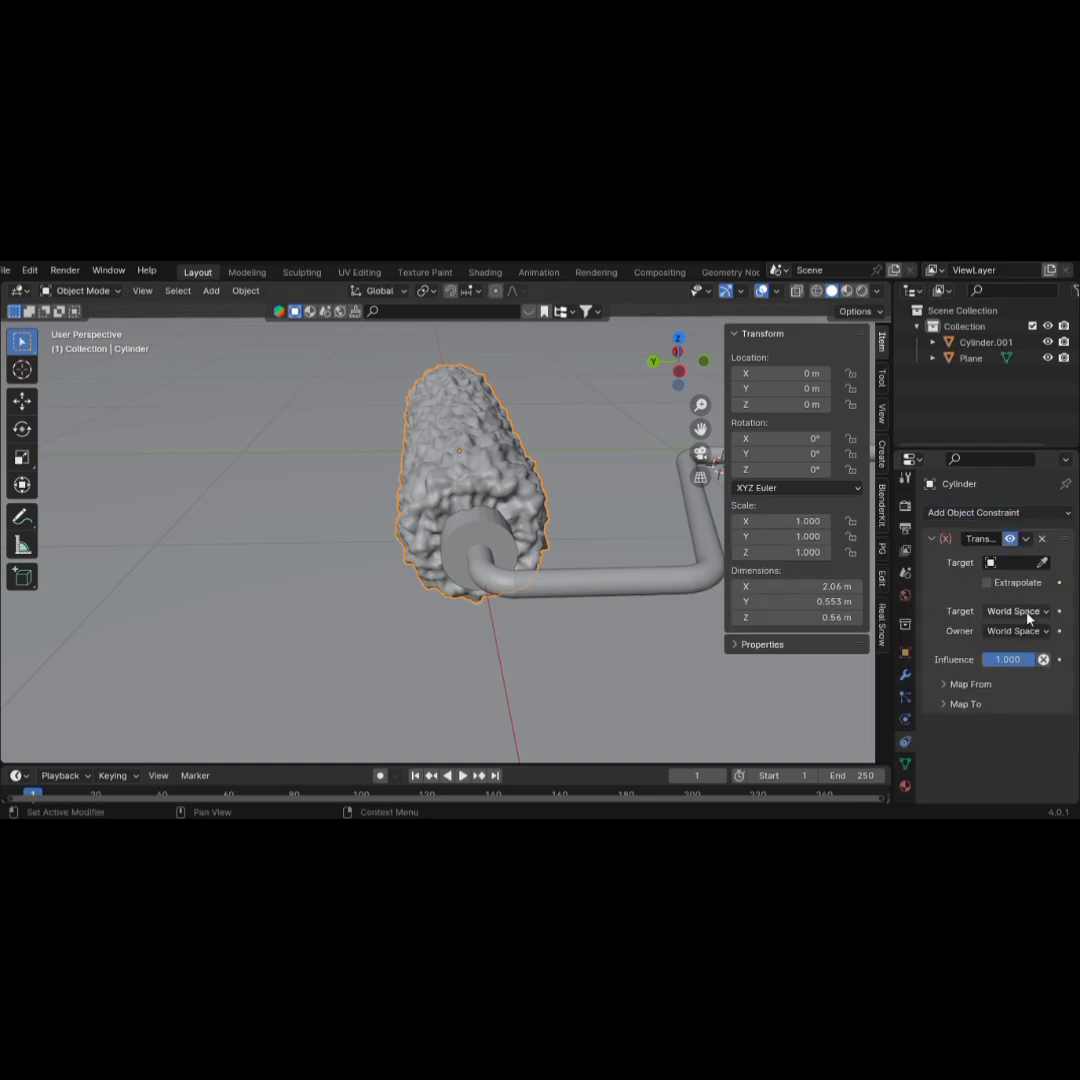
Set the new constraint's Map From location Y Max to 1.75 m
click(970, 684)
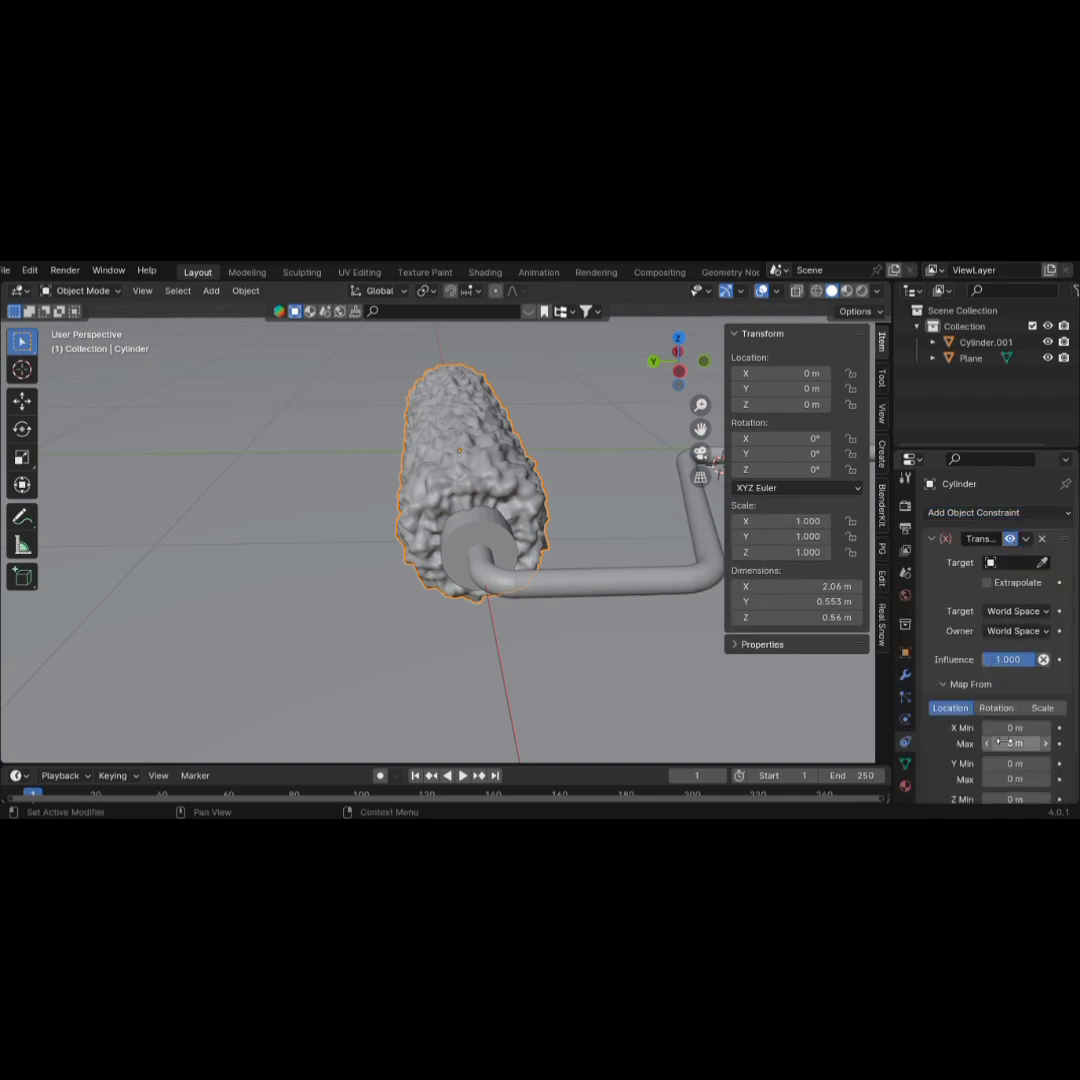
scroll(995, 710, down, 2)
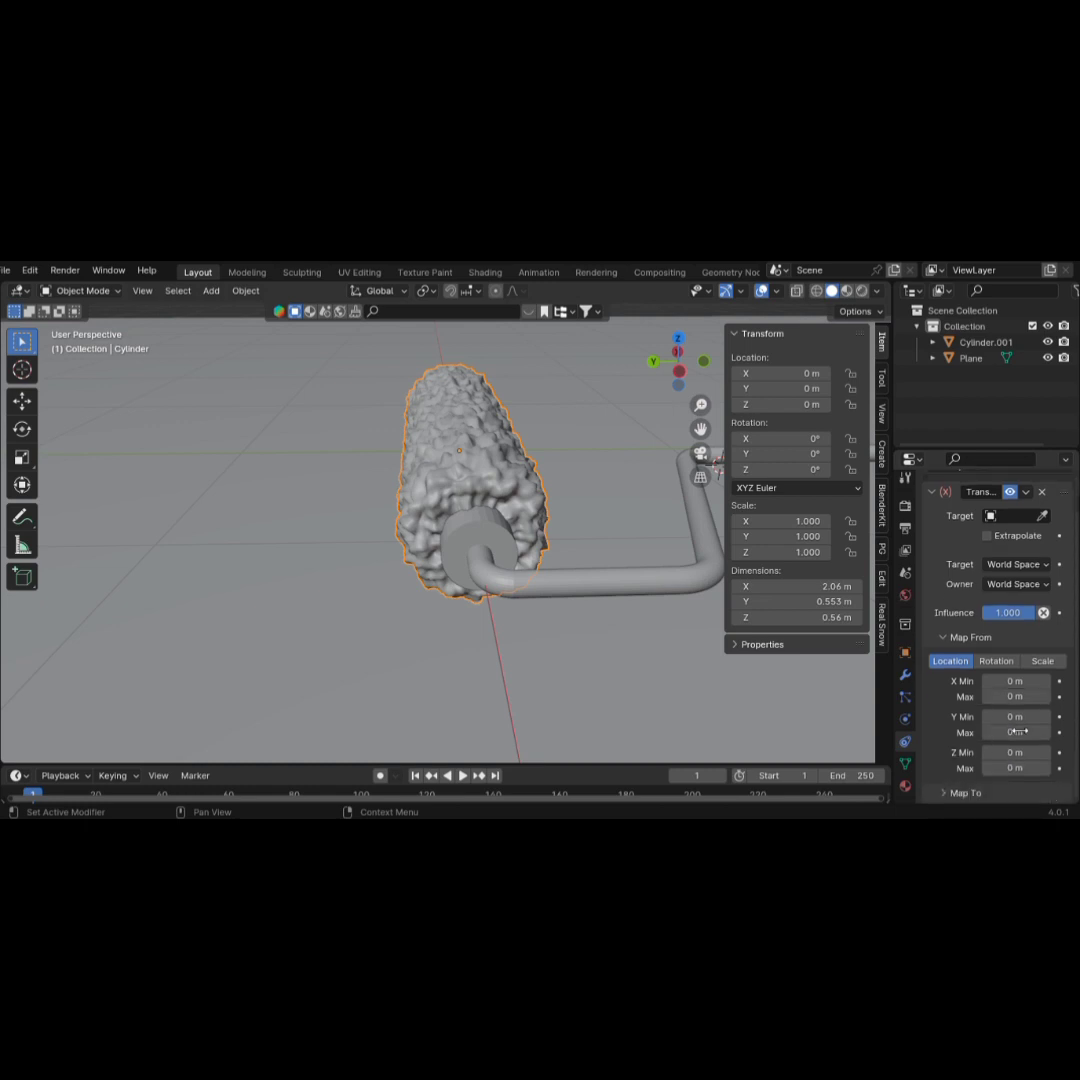
click(1015, 732)
text(1.75)
key(Return)
click(945, 638)
Switch the new constraint's Map To to Rotation and set the X Max to 360°
click(966, 705)
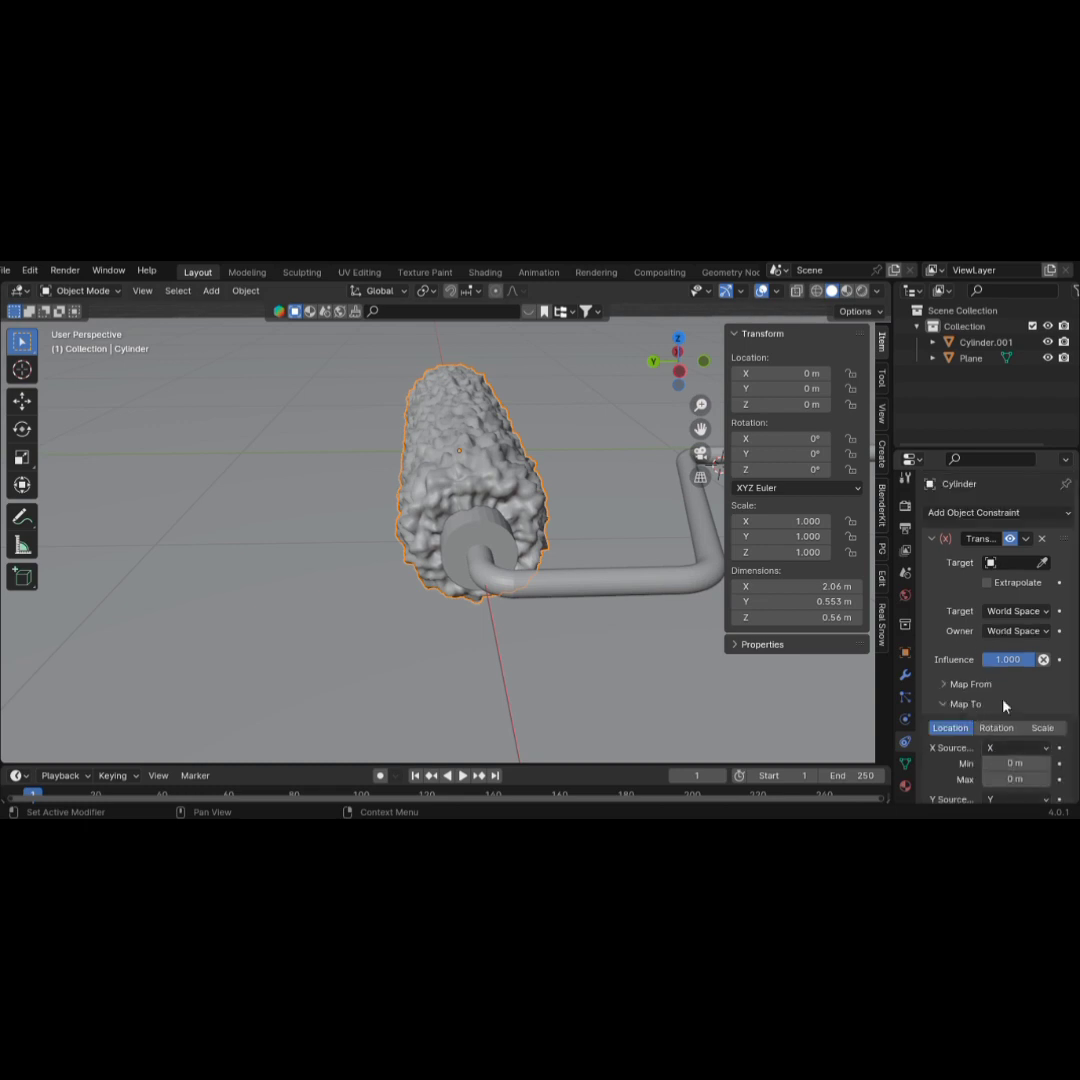
click(1001, 728)
scroll(1005, 732, down, 3)
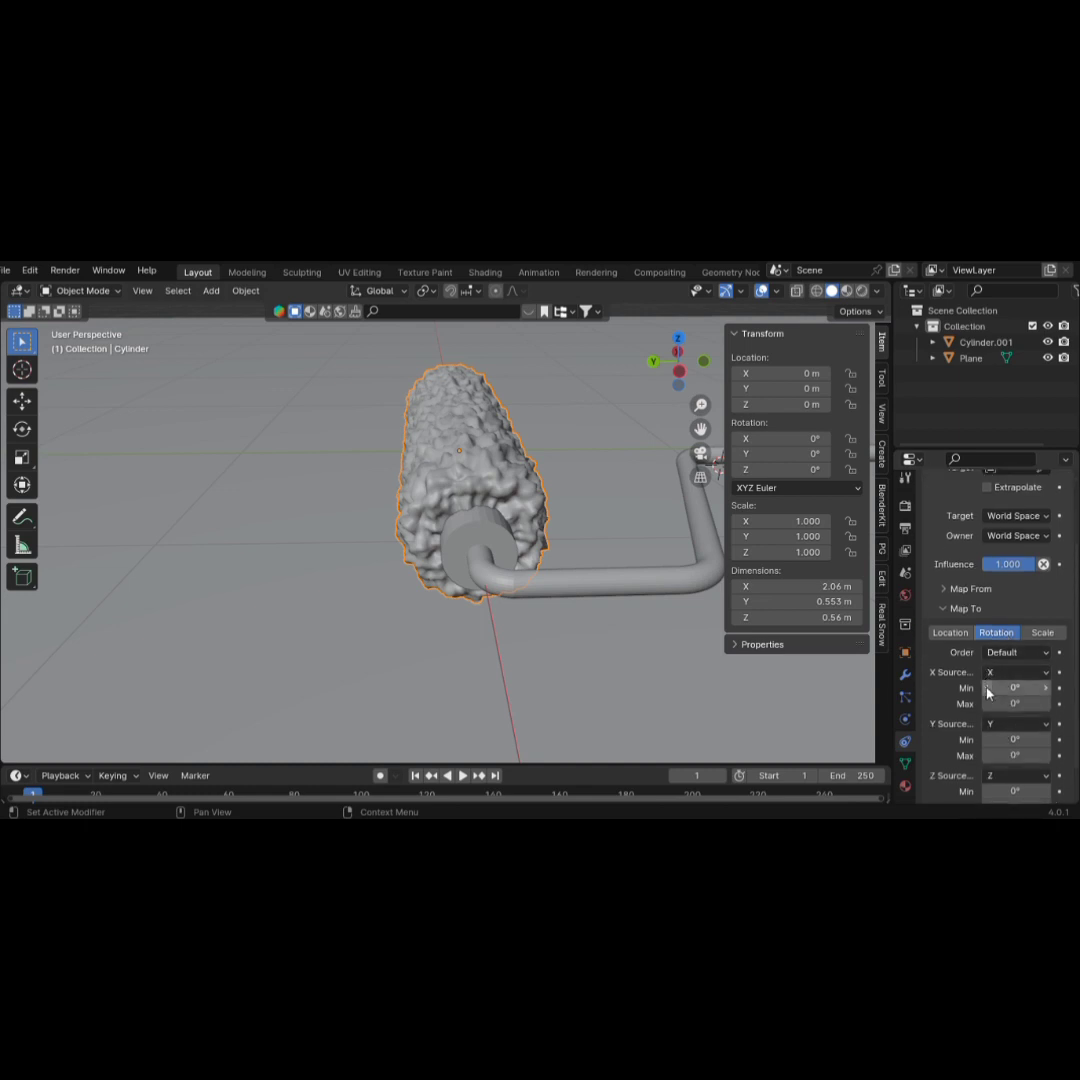
click(1029, 709)
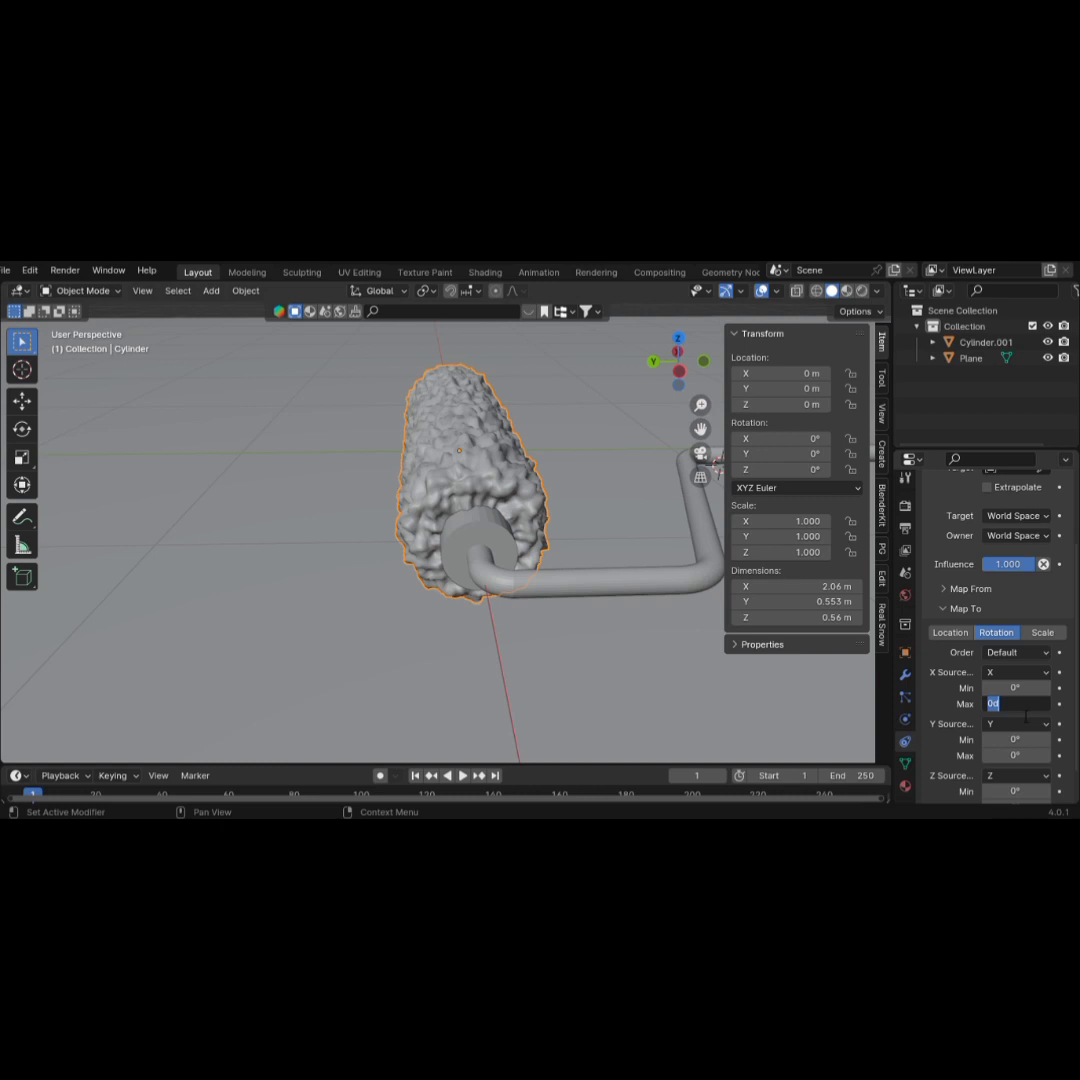
key(Return)
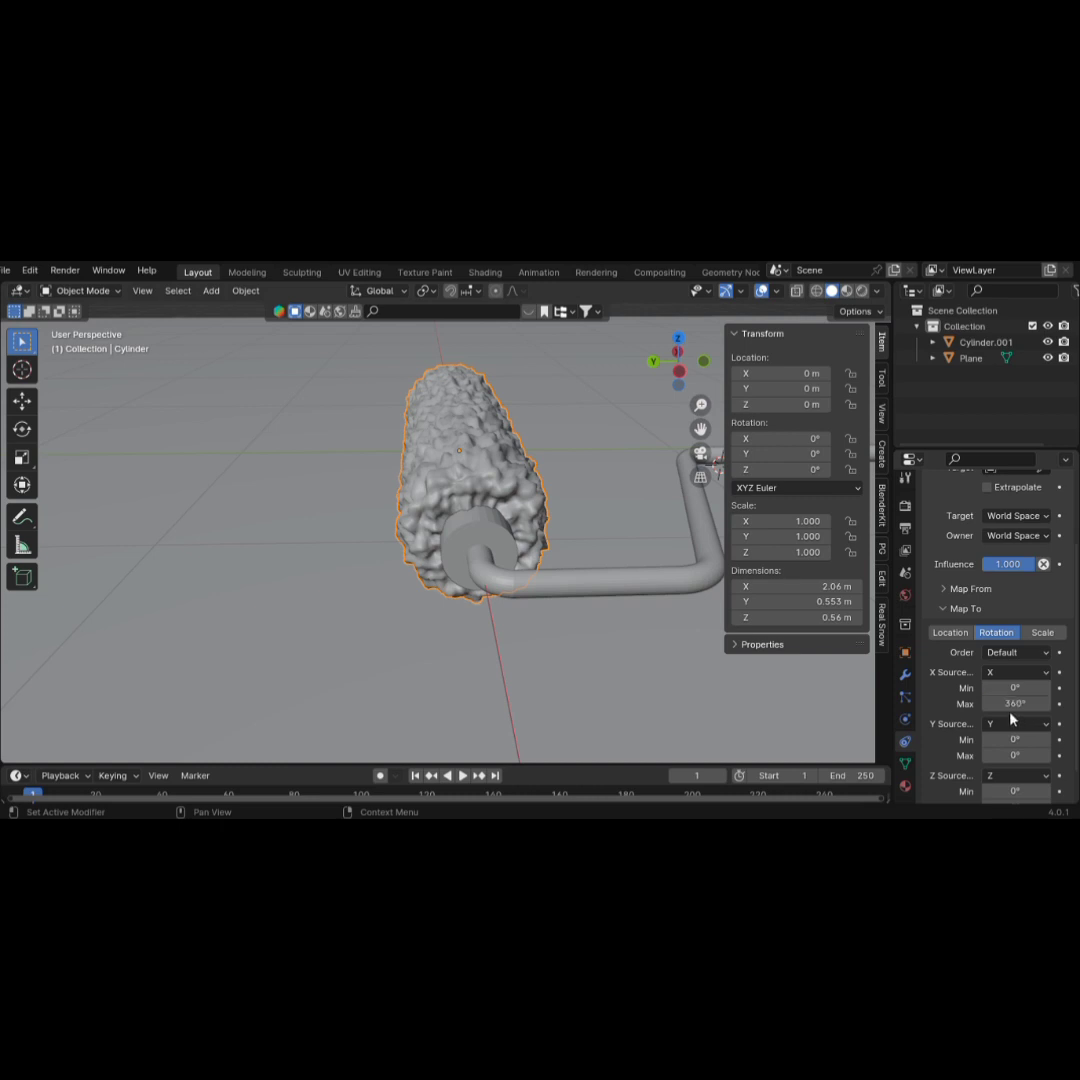
Set the constraint's Map To X Source Axis to Y and pick the handle frame as its target
click(1019, 674)
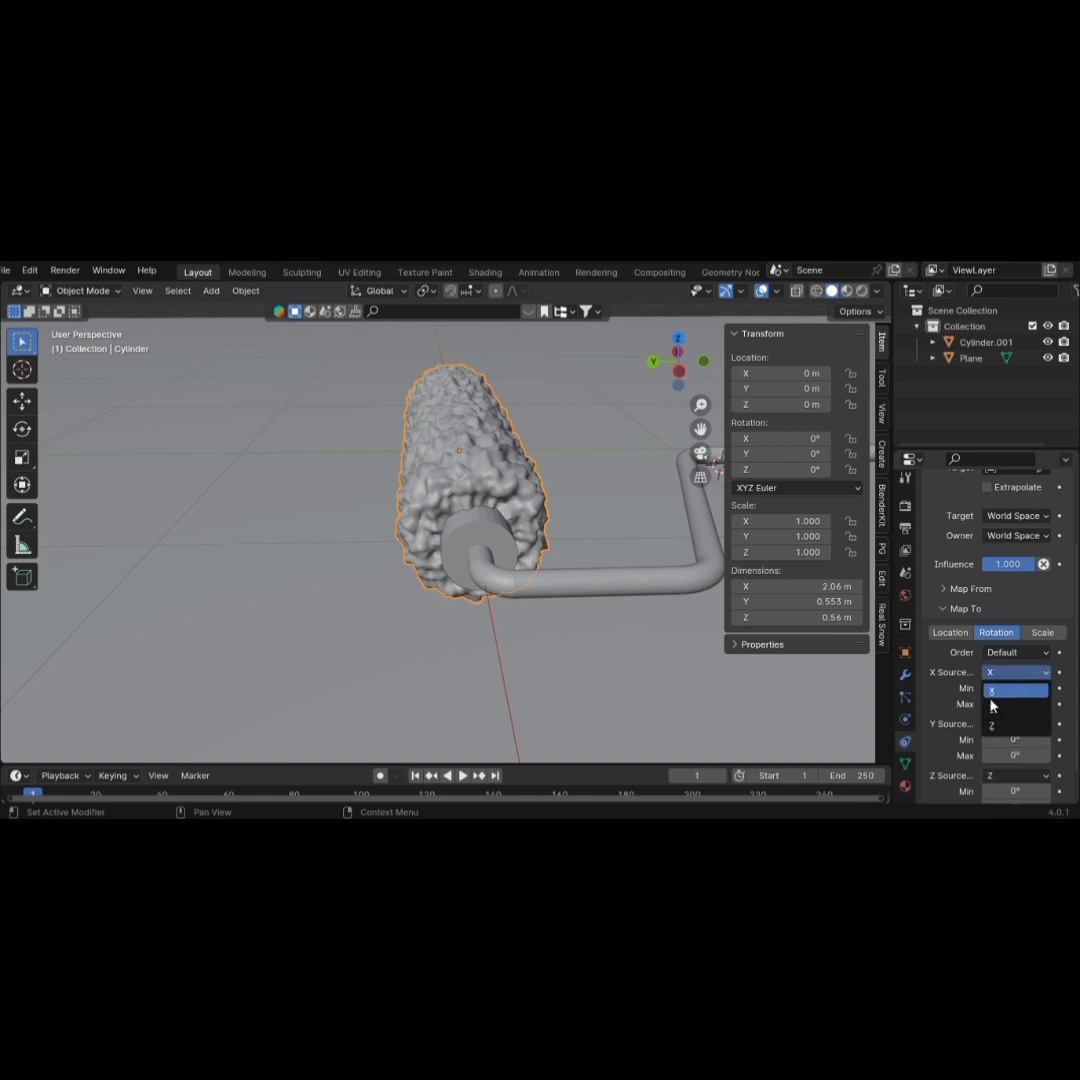
click(1006, 708)
scroll(1025, 714, down, 1)
scroll(1003, 681, up, 3)
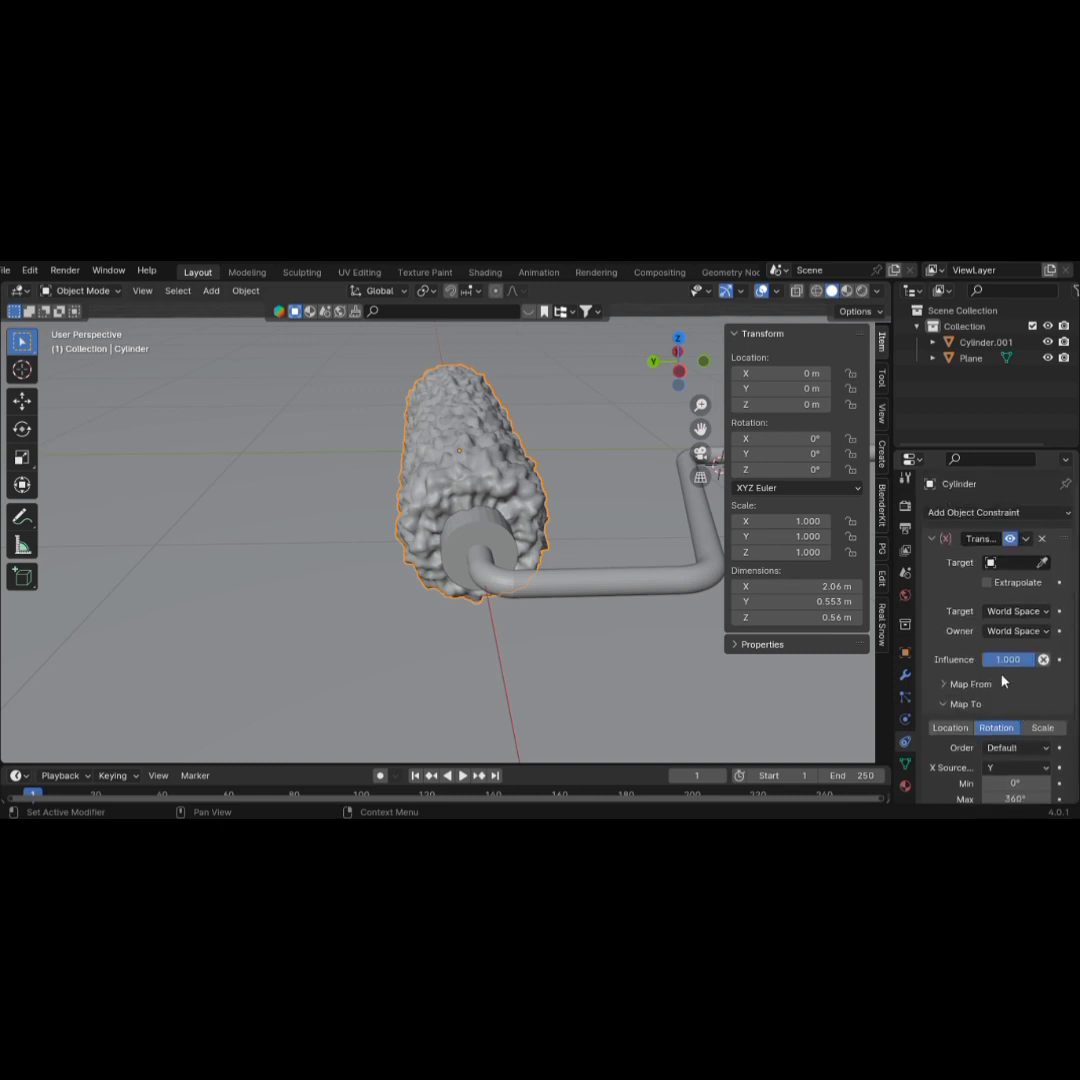
click(1044, 565)
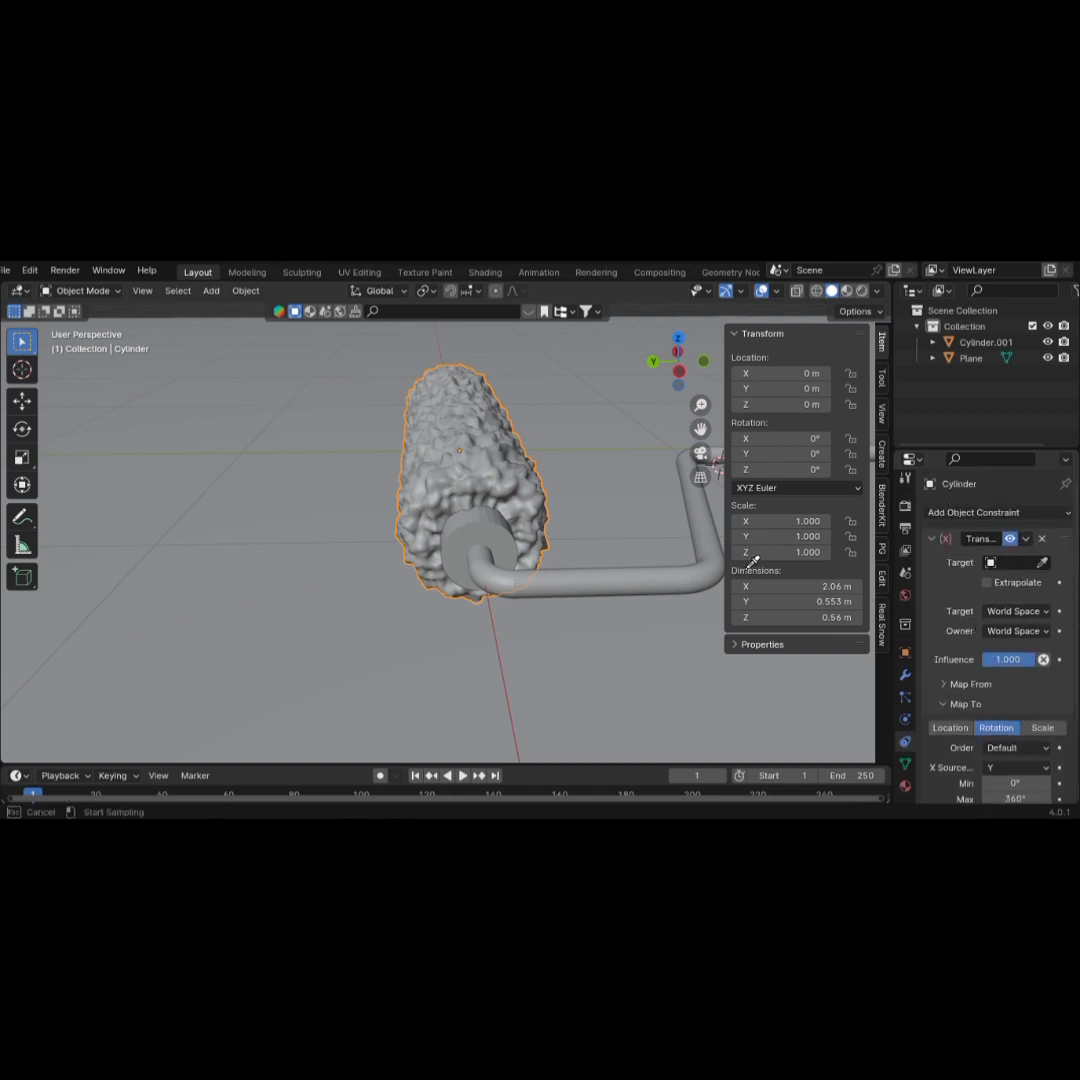
click(640, 575)
Test the roller's rotation by moving the handle frame along the Y axis, cancelling the move
scroll(569, 540, down, 6)
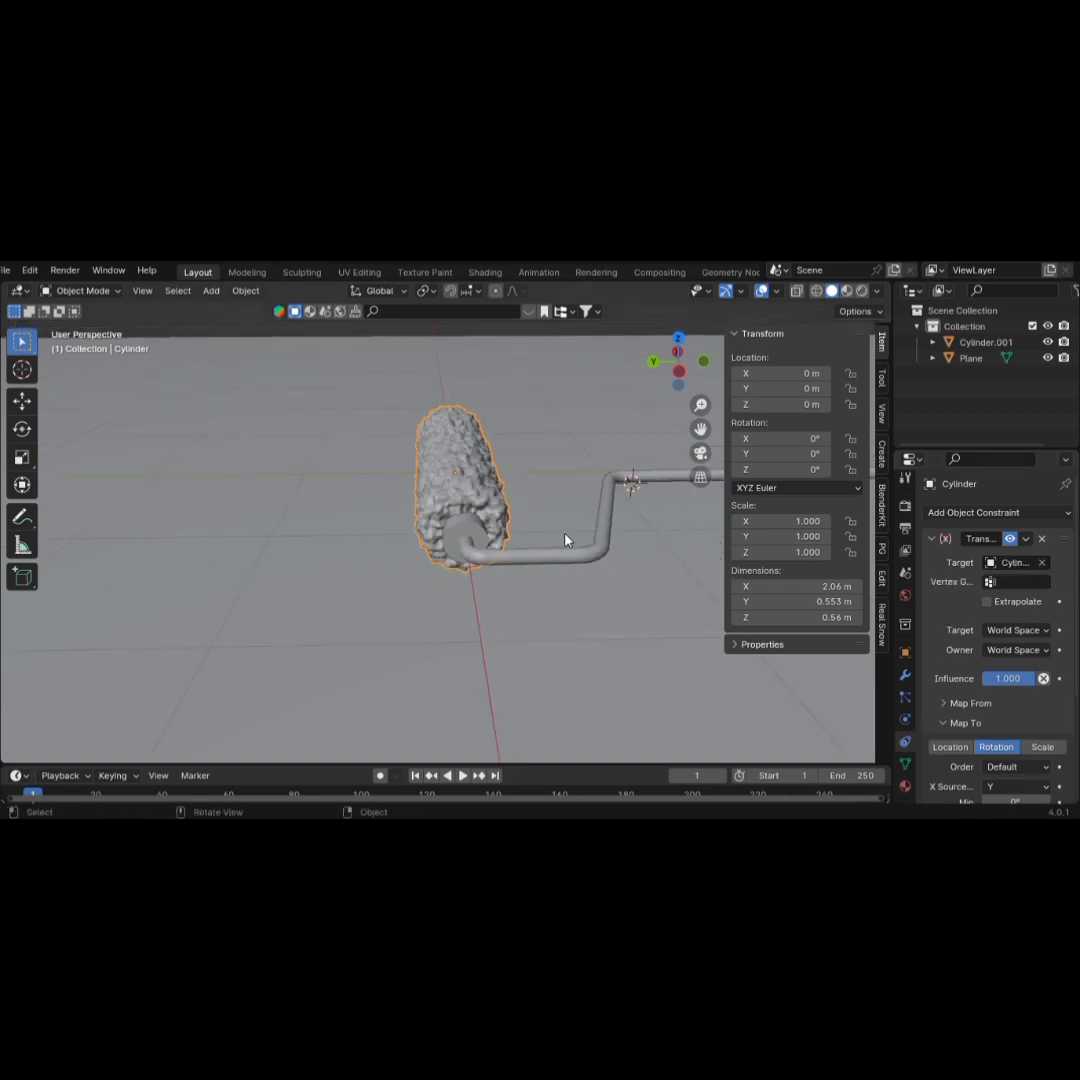
click(543, 529)
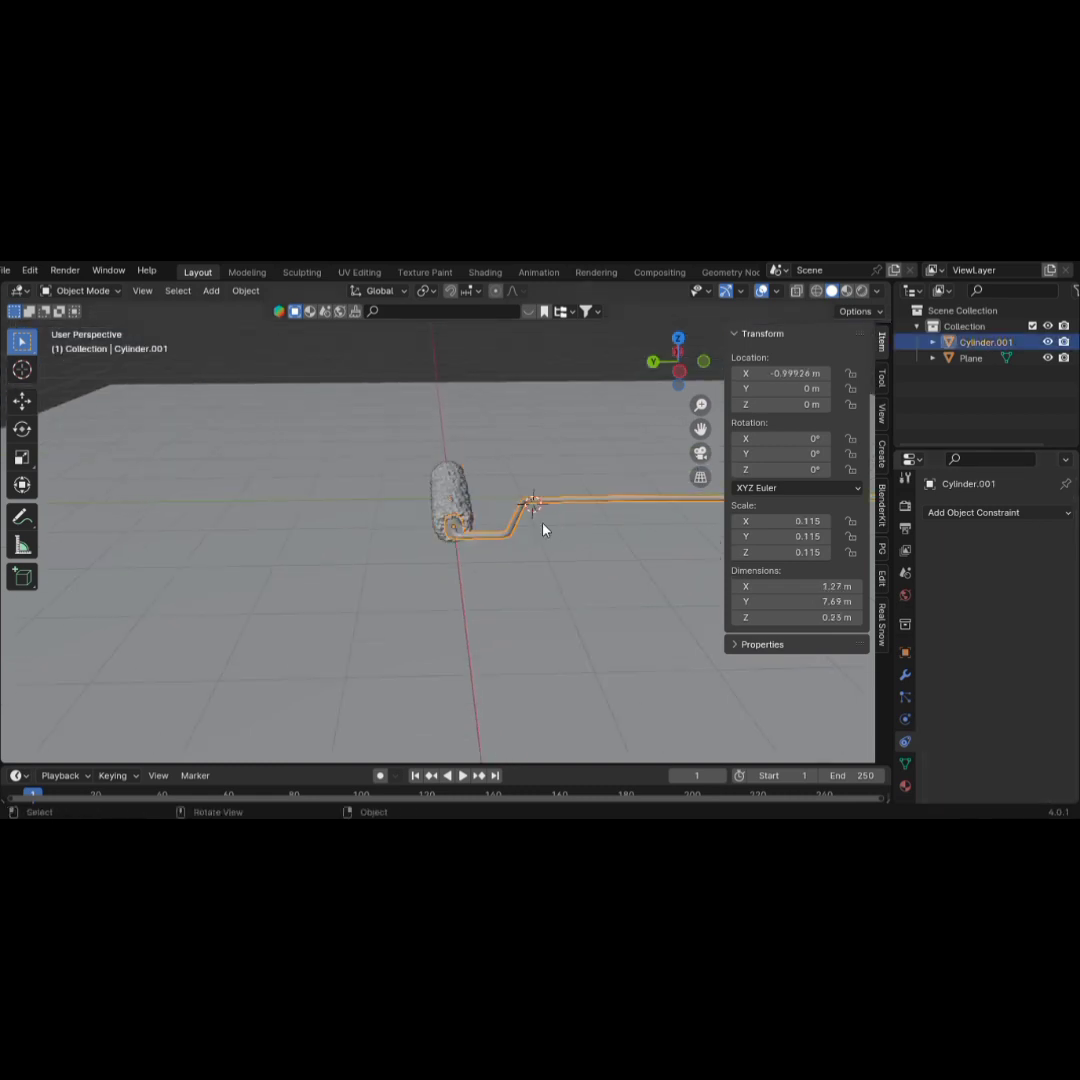
key(g)
key(y)
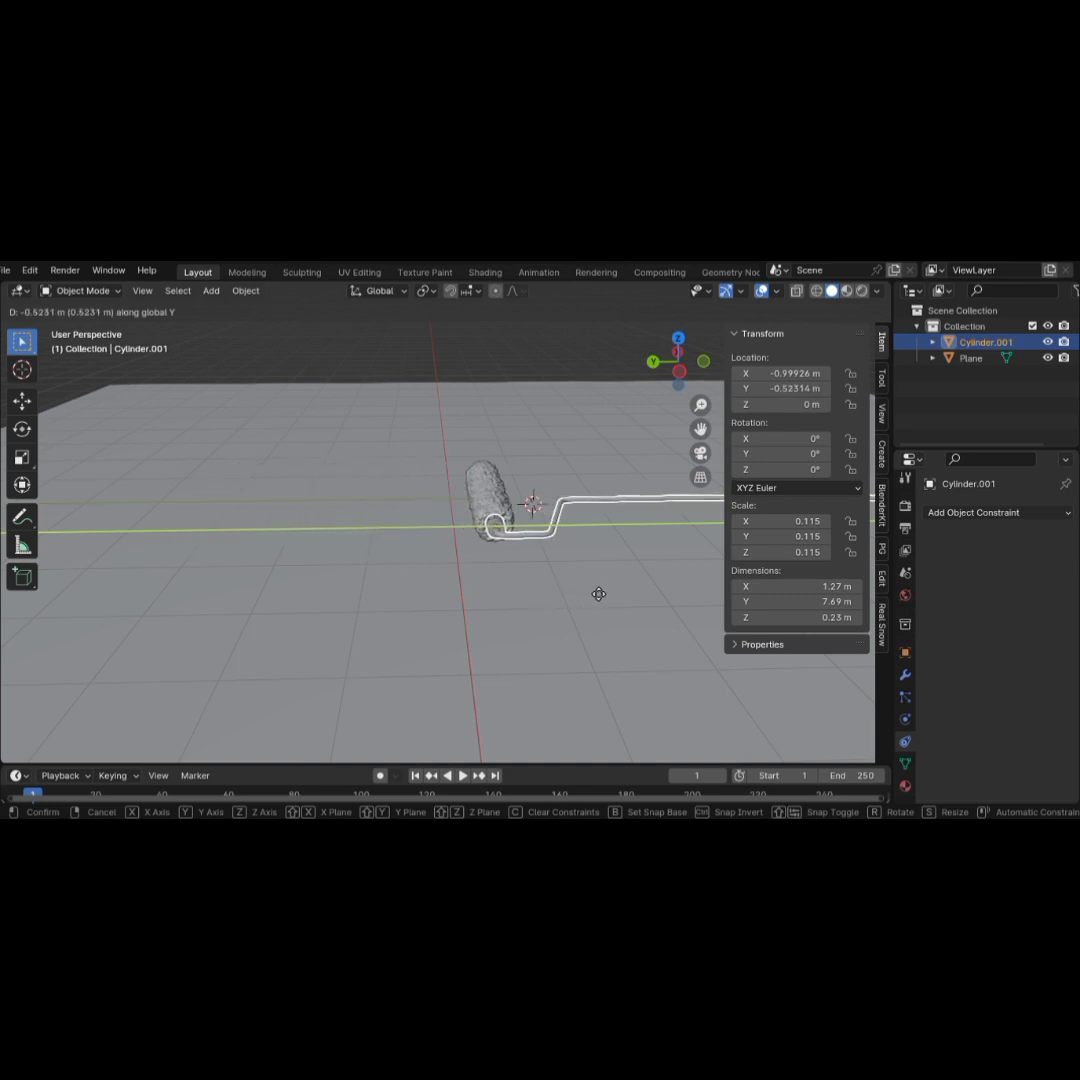
key(Escape)
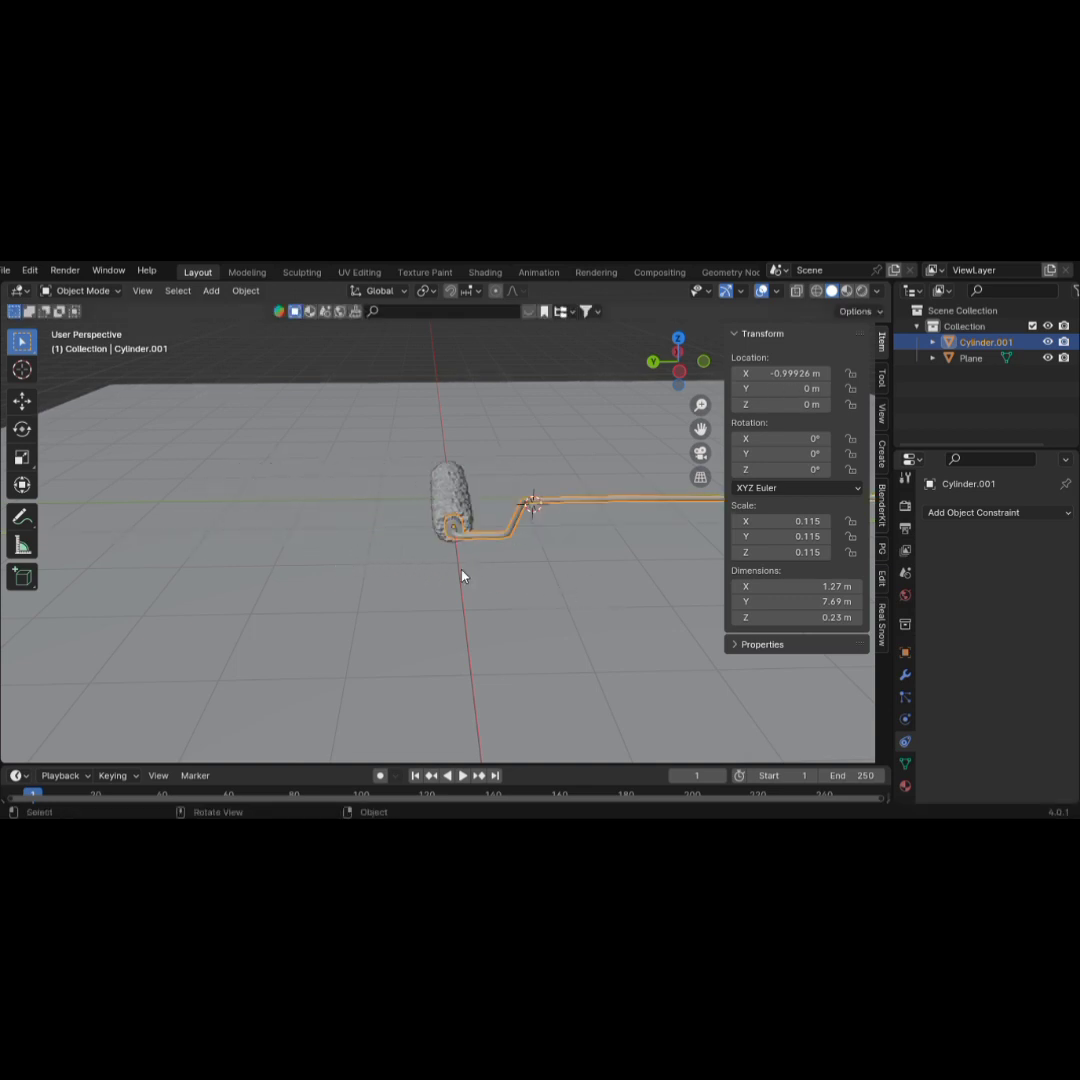
Enable Extrapolate on the roller's Transformation constraint and make its Map To X rotation Max negative
scroll(590, 520, up, 4)
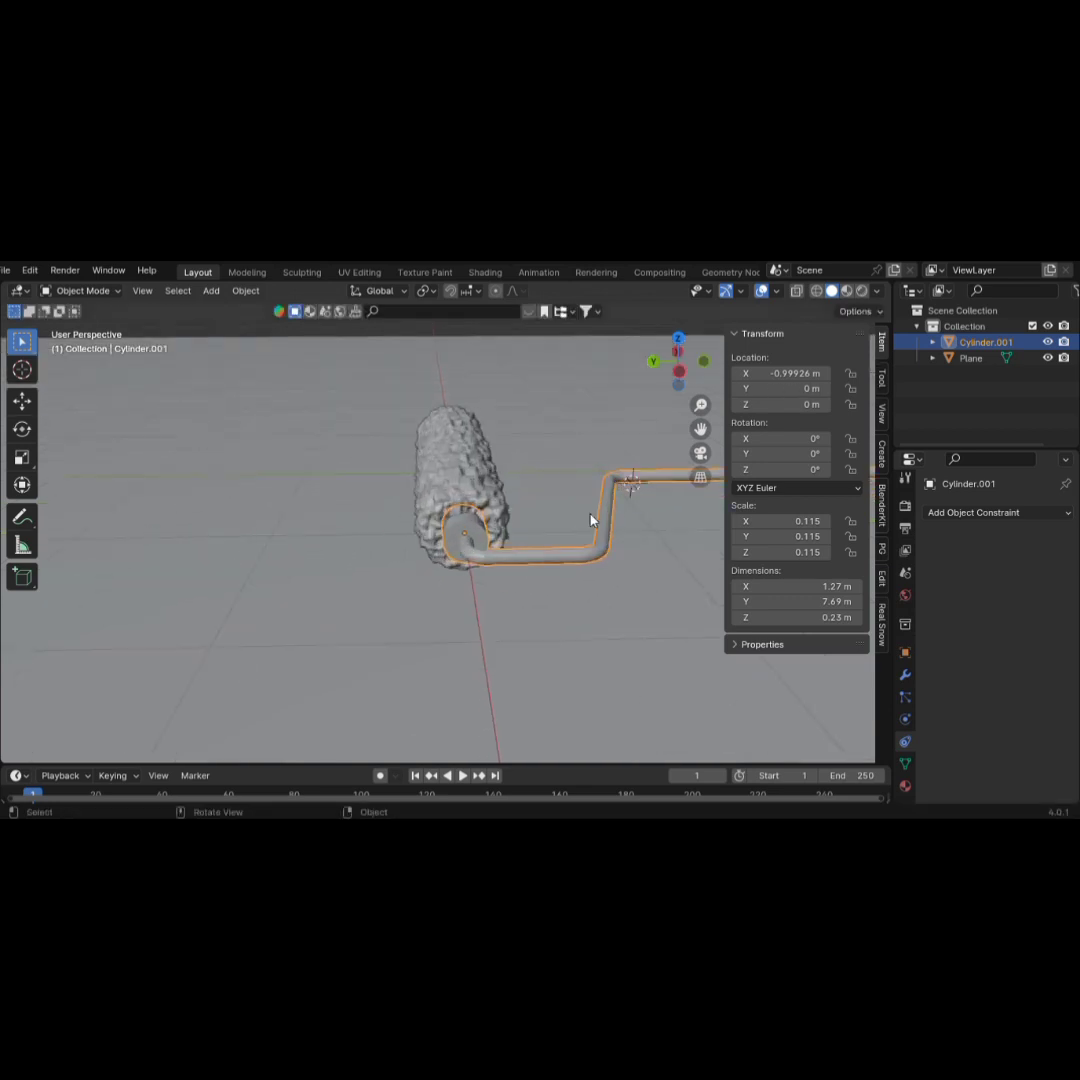
click(487, 480)
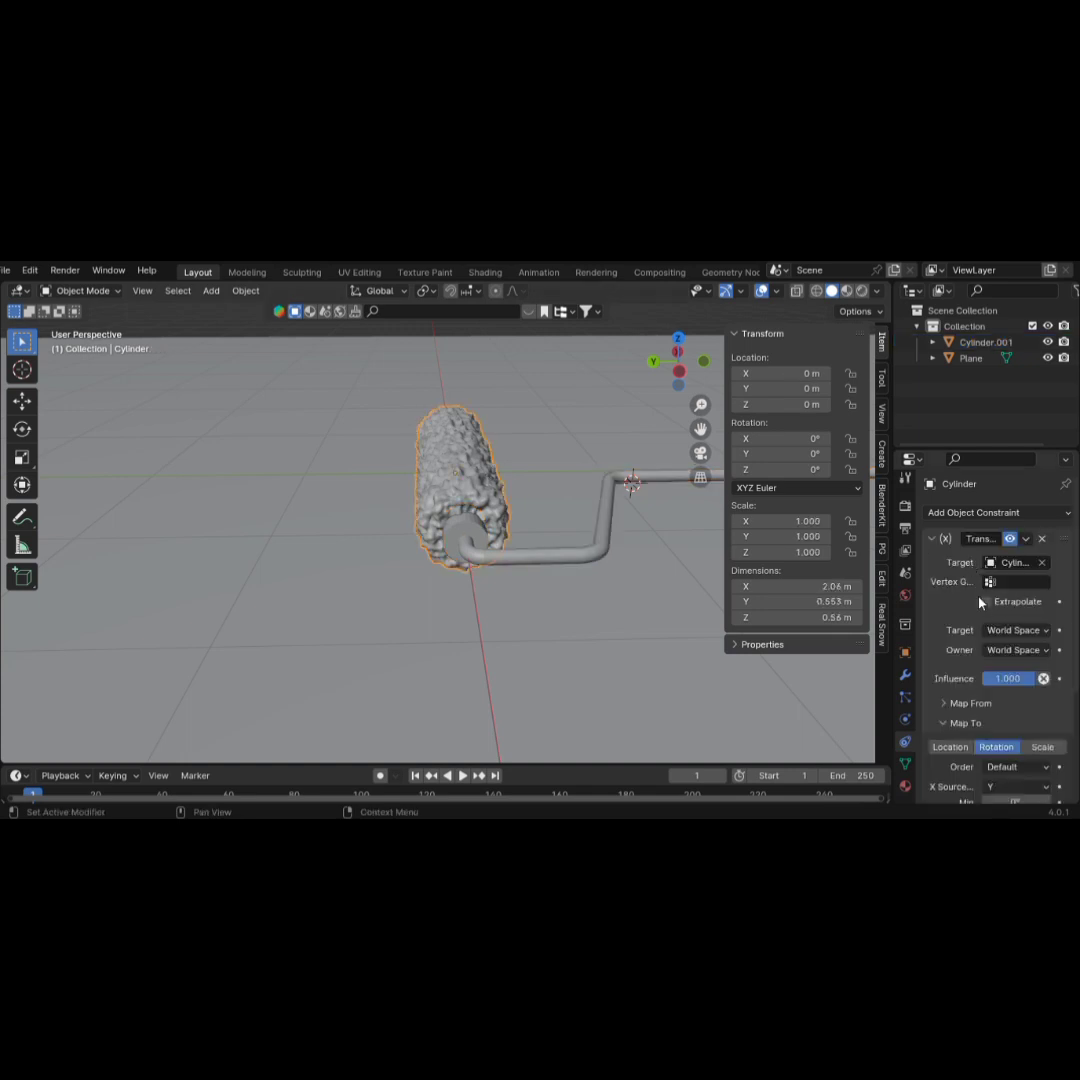
scroll(1001, 681, down, 4)
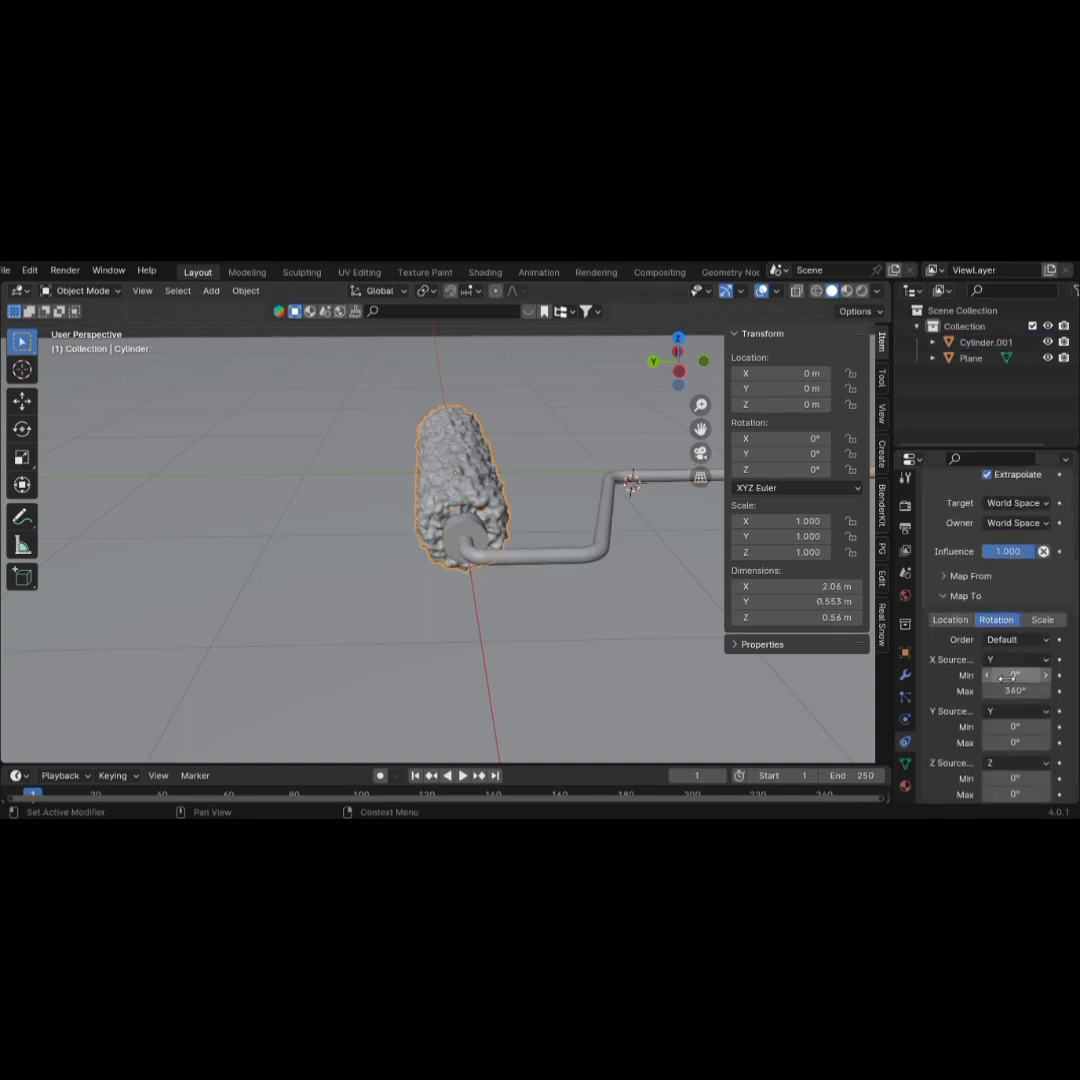
click(1016, 691)
text(-)
key(Return)
Check the reversed roller rotation by moving the handle frame back and forth along Y, cancelling the move
click(604, 535)
scroll(612, 540, down, 2)
key(g)
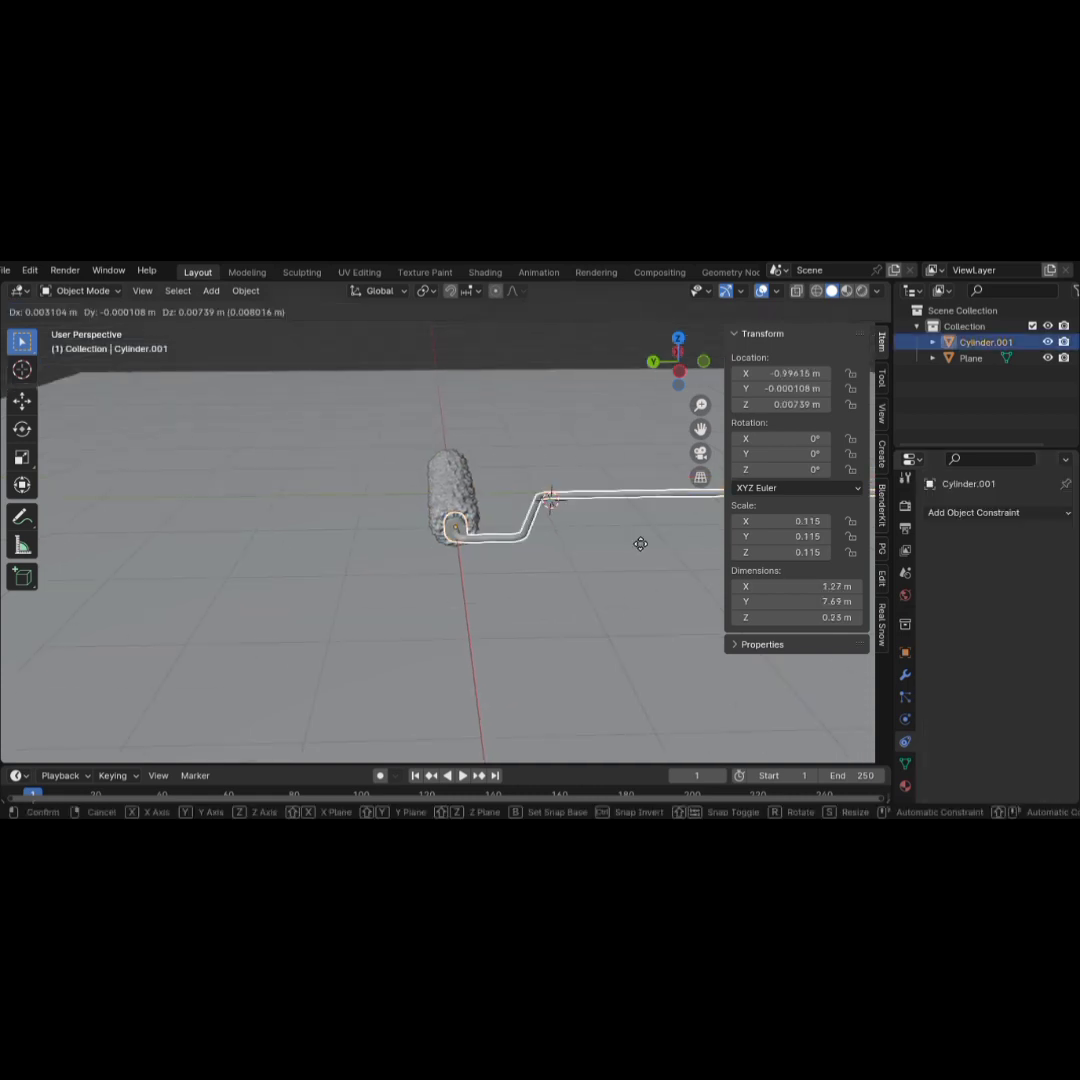
key(y)
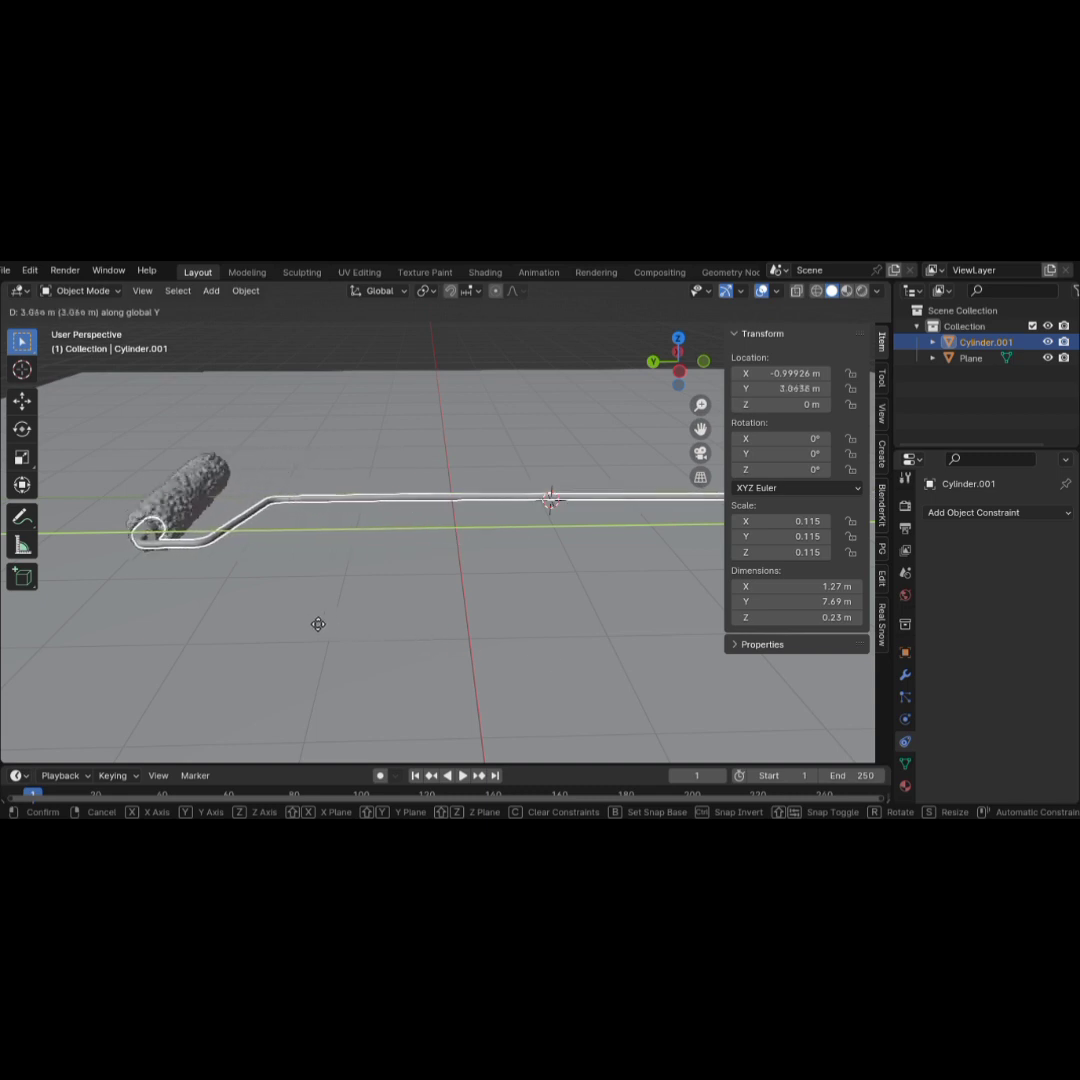
right_click(624, 694)
Give the floor plane a new material with a green base color
scroll(458, 518, down, 5)
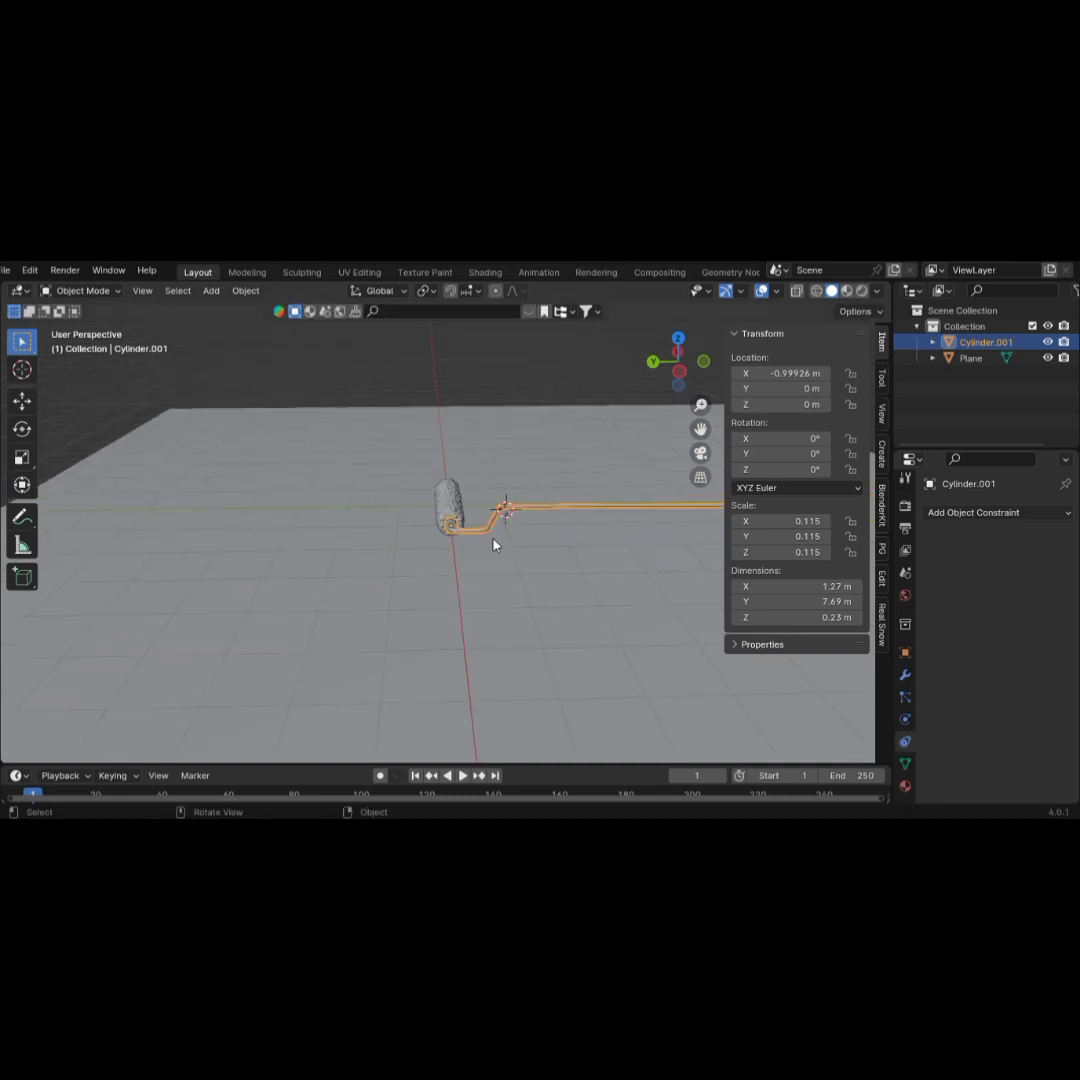
click(447, 395)
scroll(437, 492, up, 8)
scroll(439, 499, down, 7)
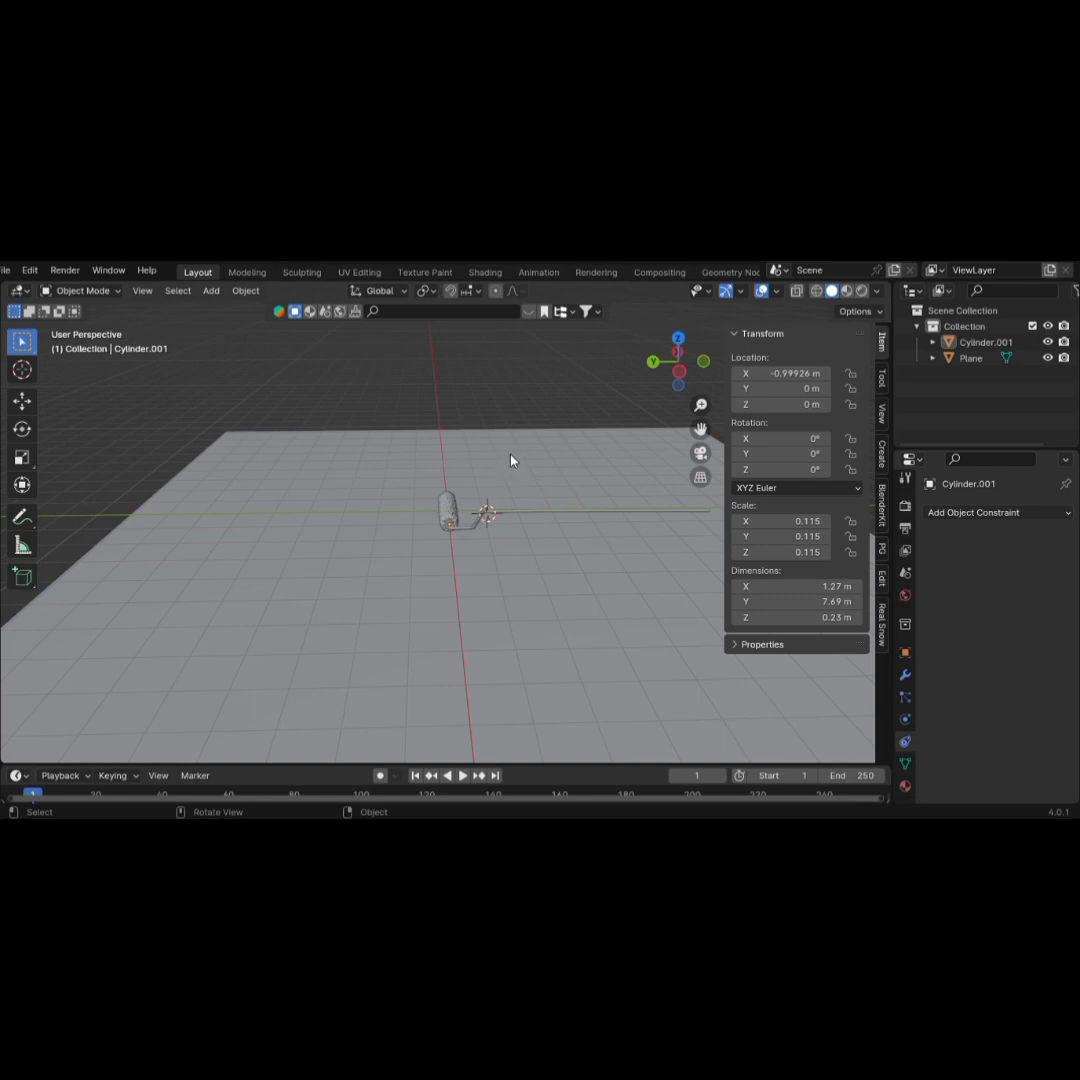
click(460, 574)
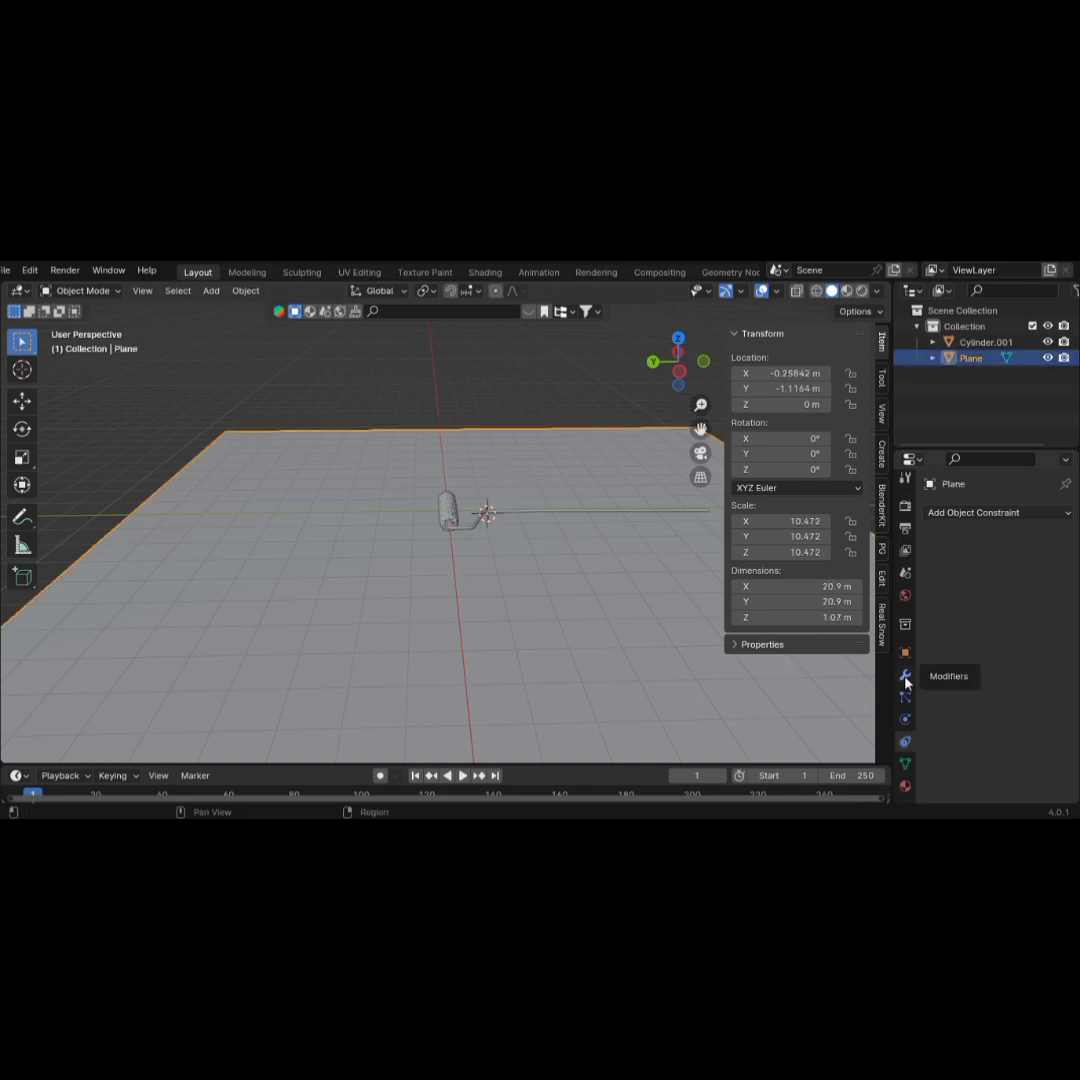
click(906, 786)
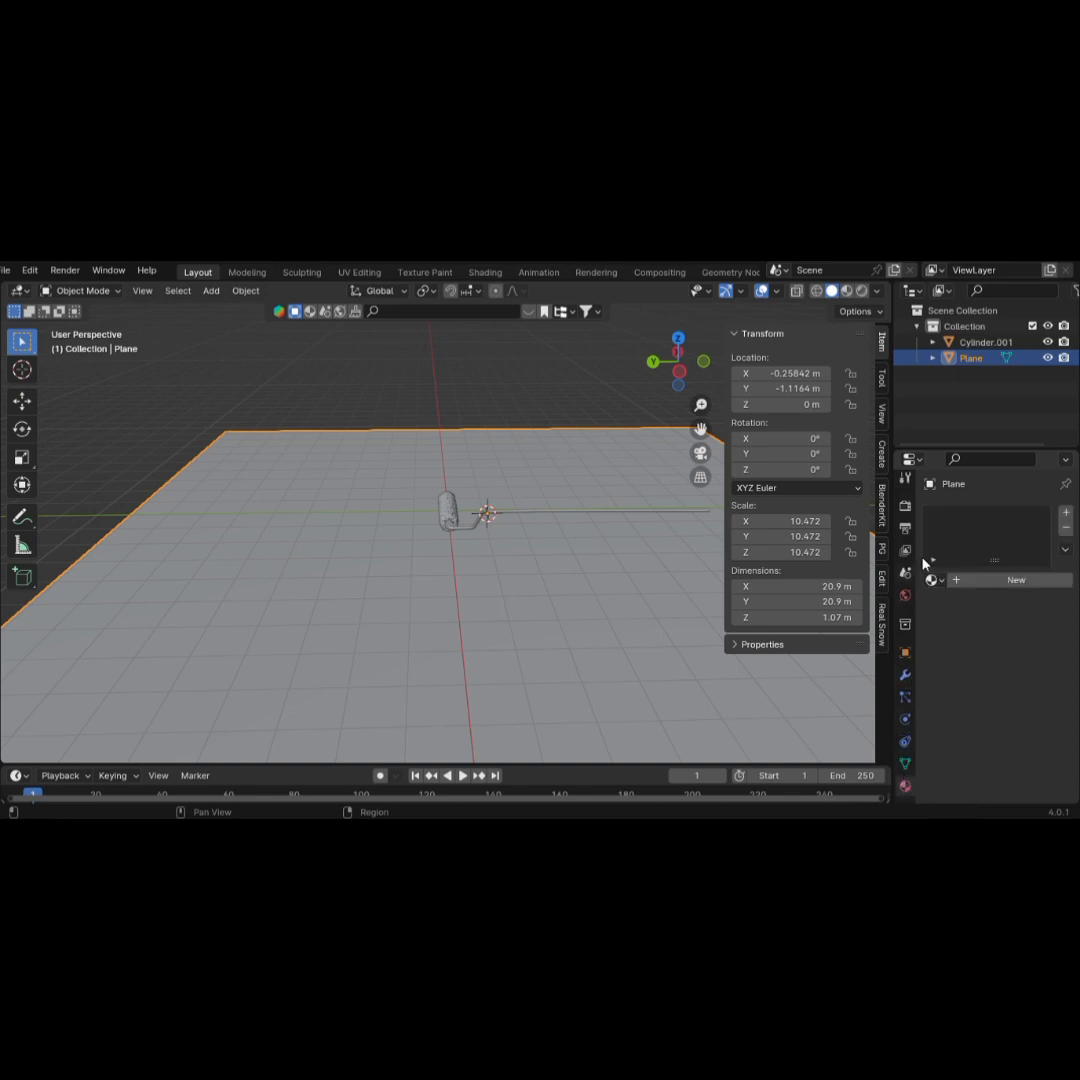
click(1017, 581)
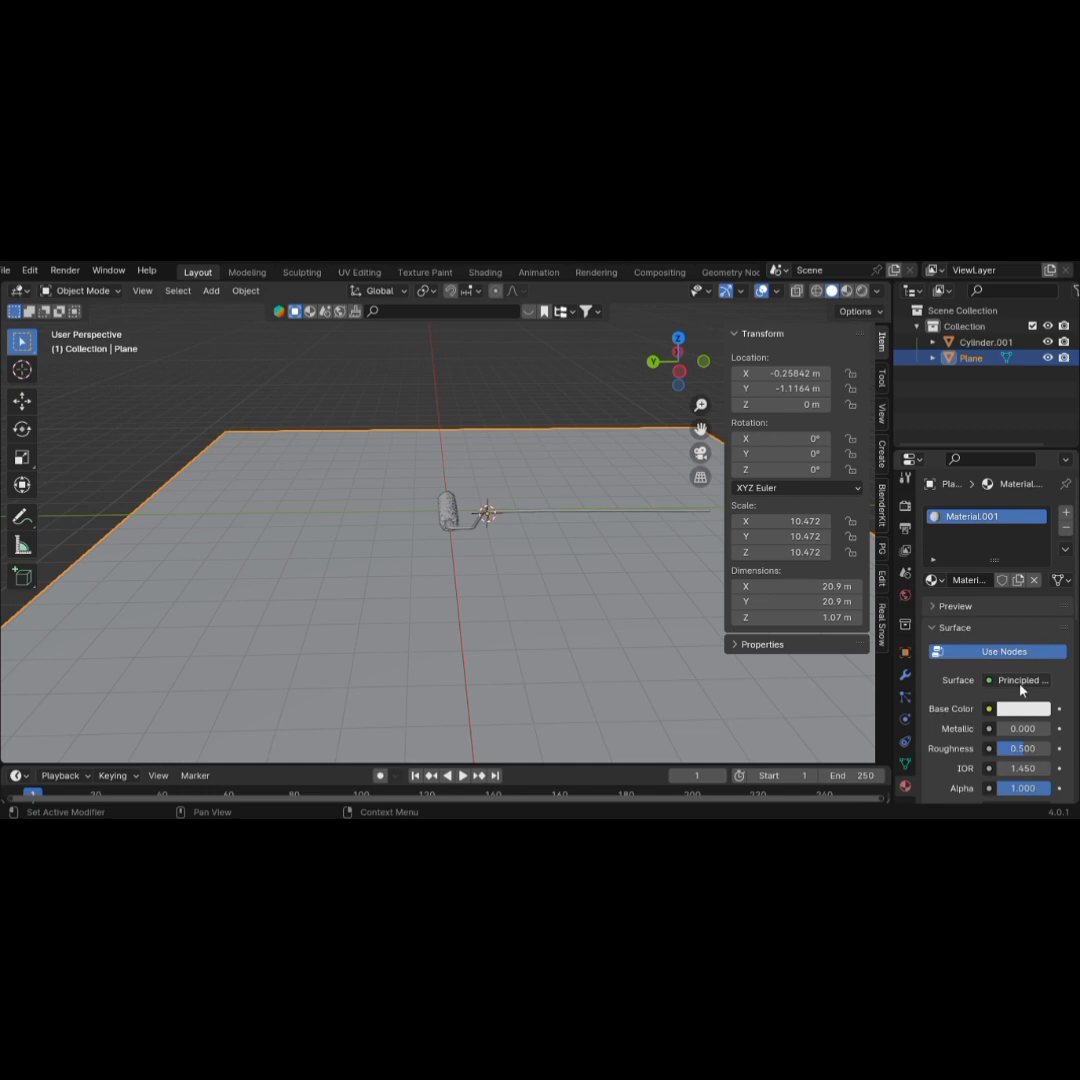
click(1018, 709)
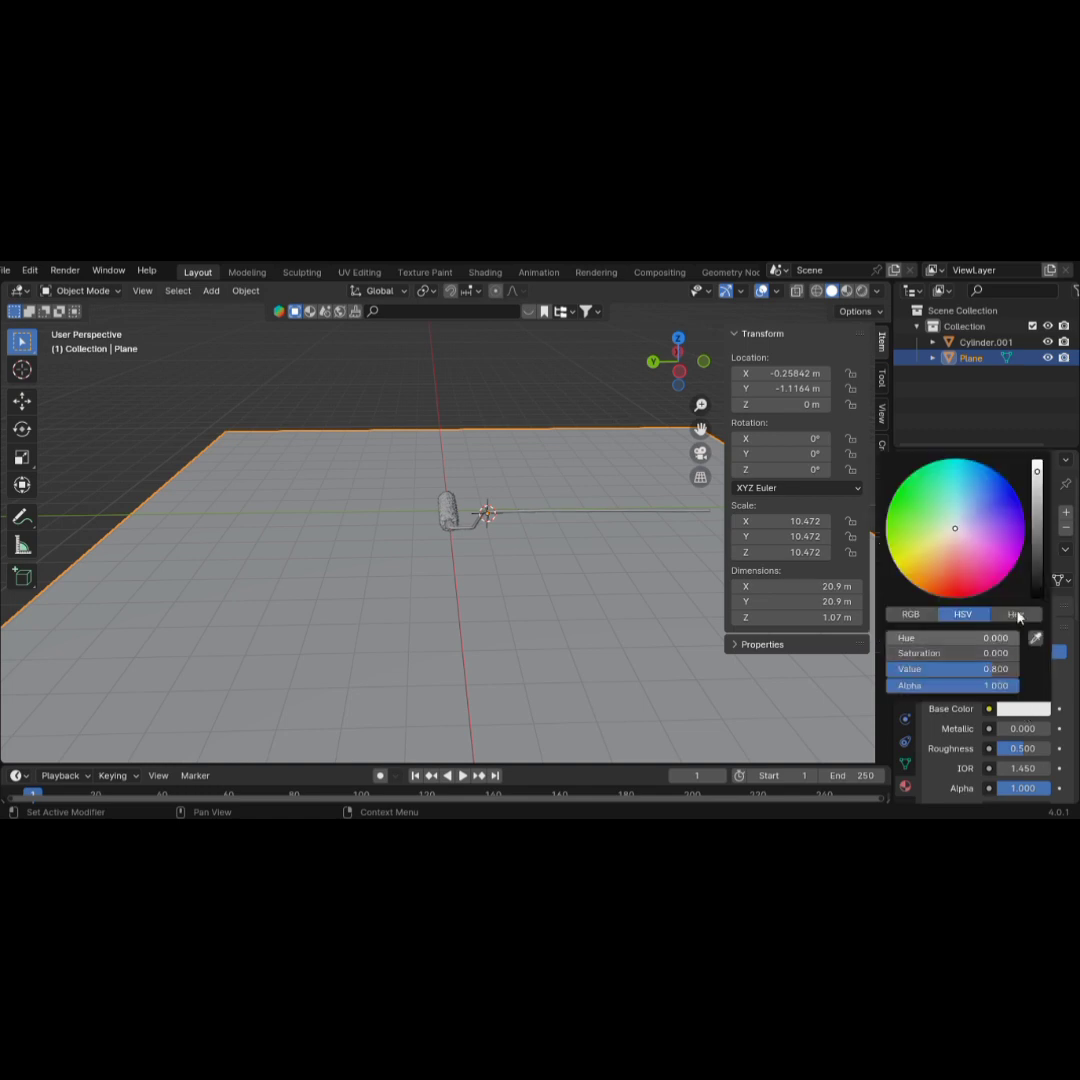
click(918, 537)
click(912, 530)
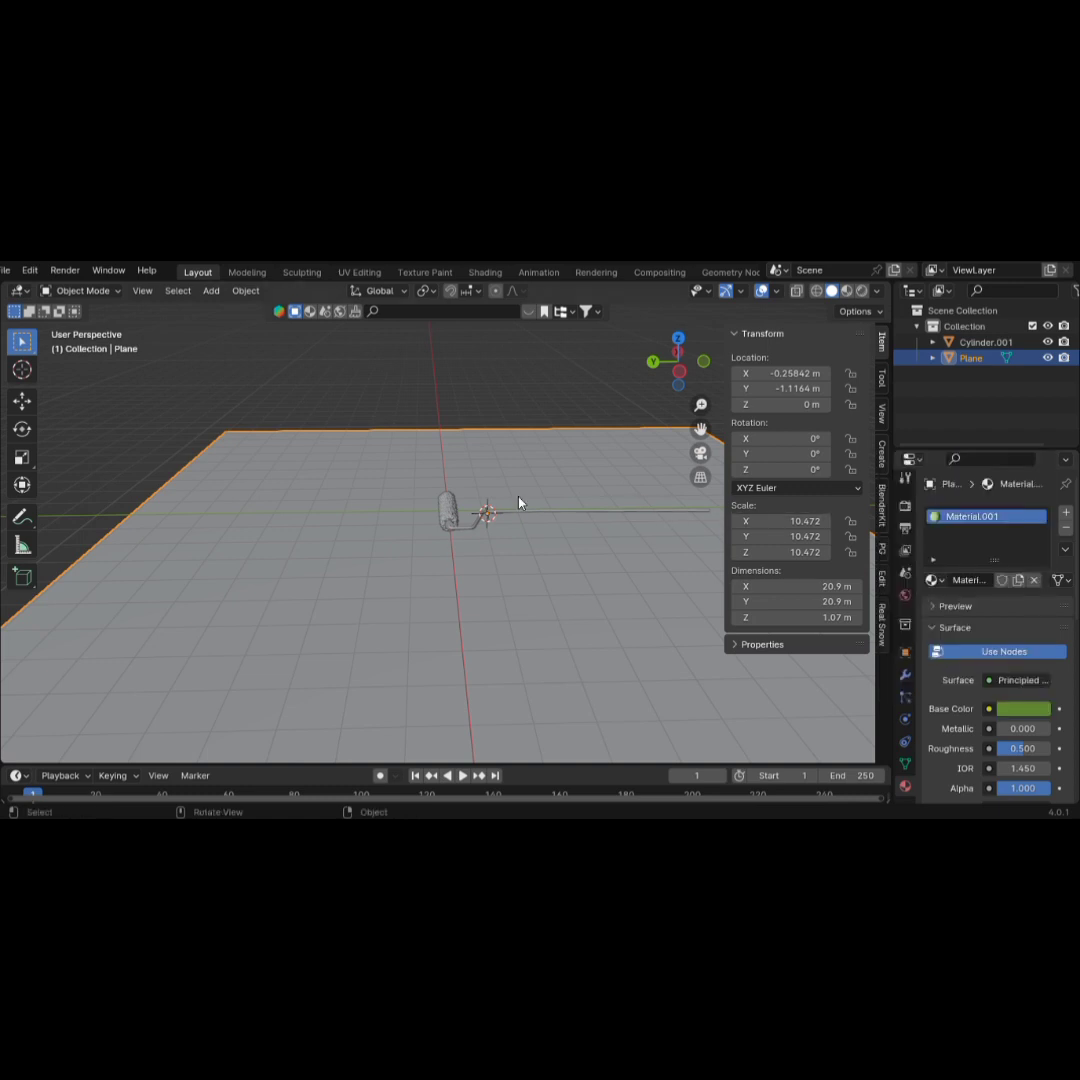
Switch the viewport shading to Material Preview and assign the floor's green Material.001 to the roller
key(z)
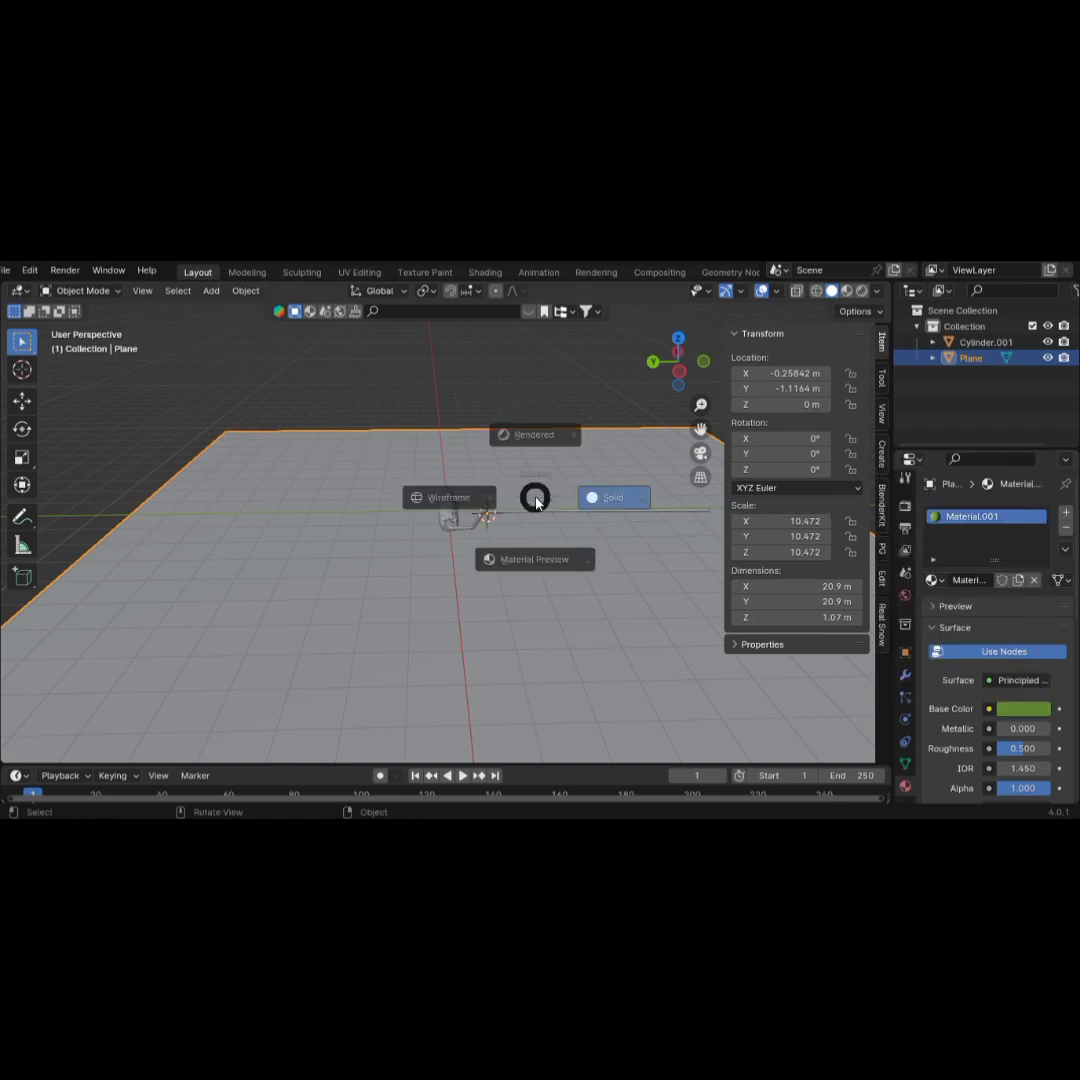
click(536, 590)
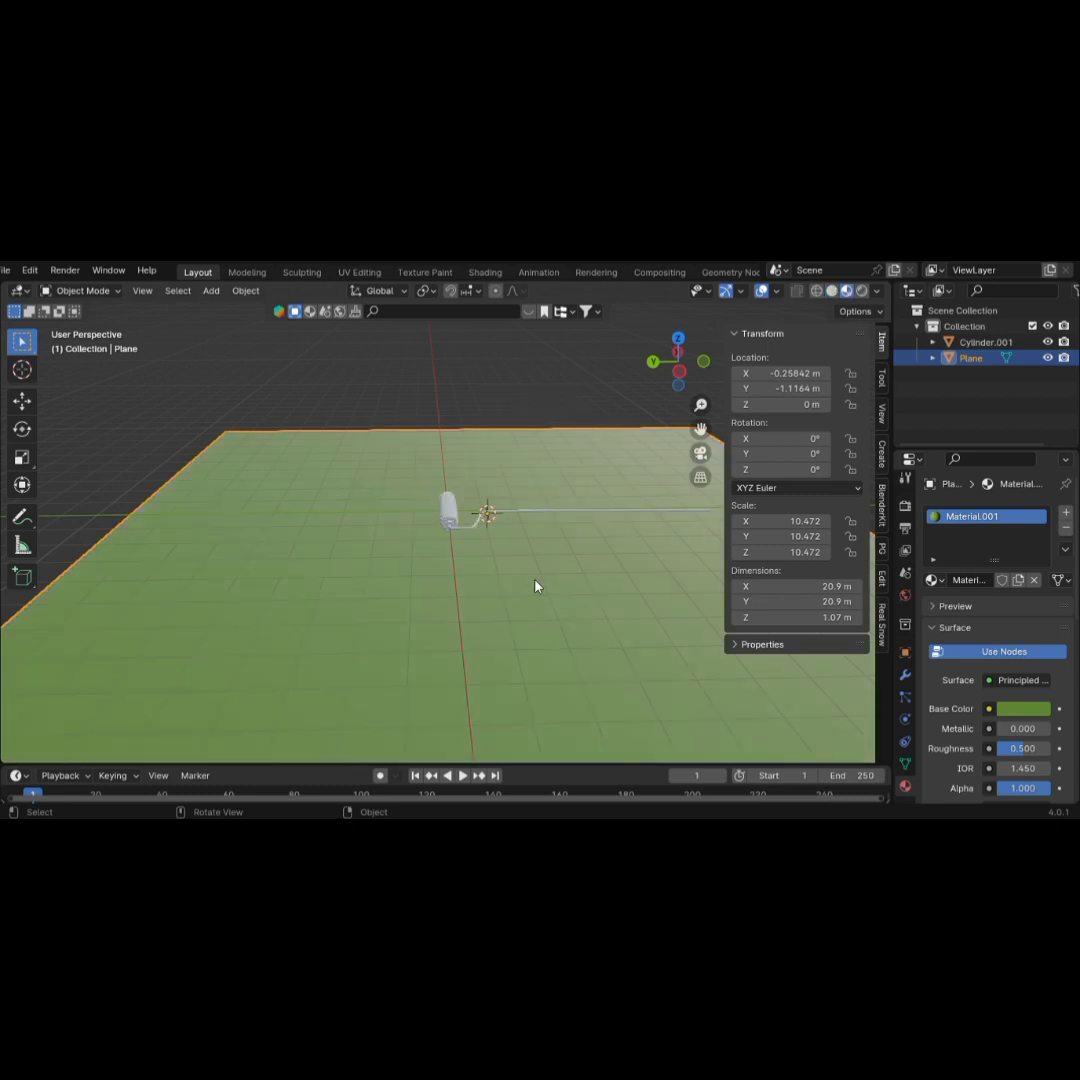
scroll(490, 527, up, 5)
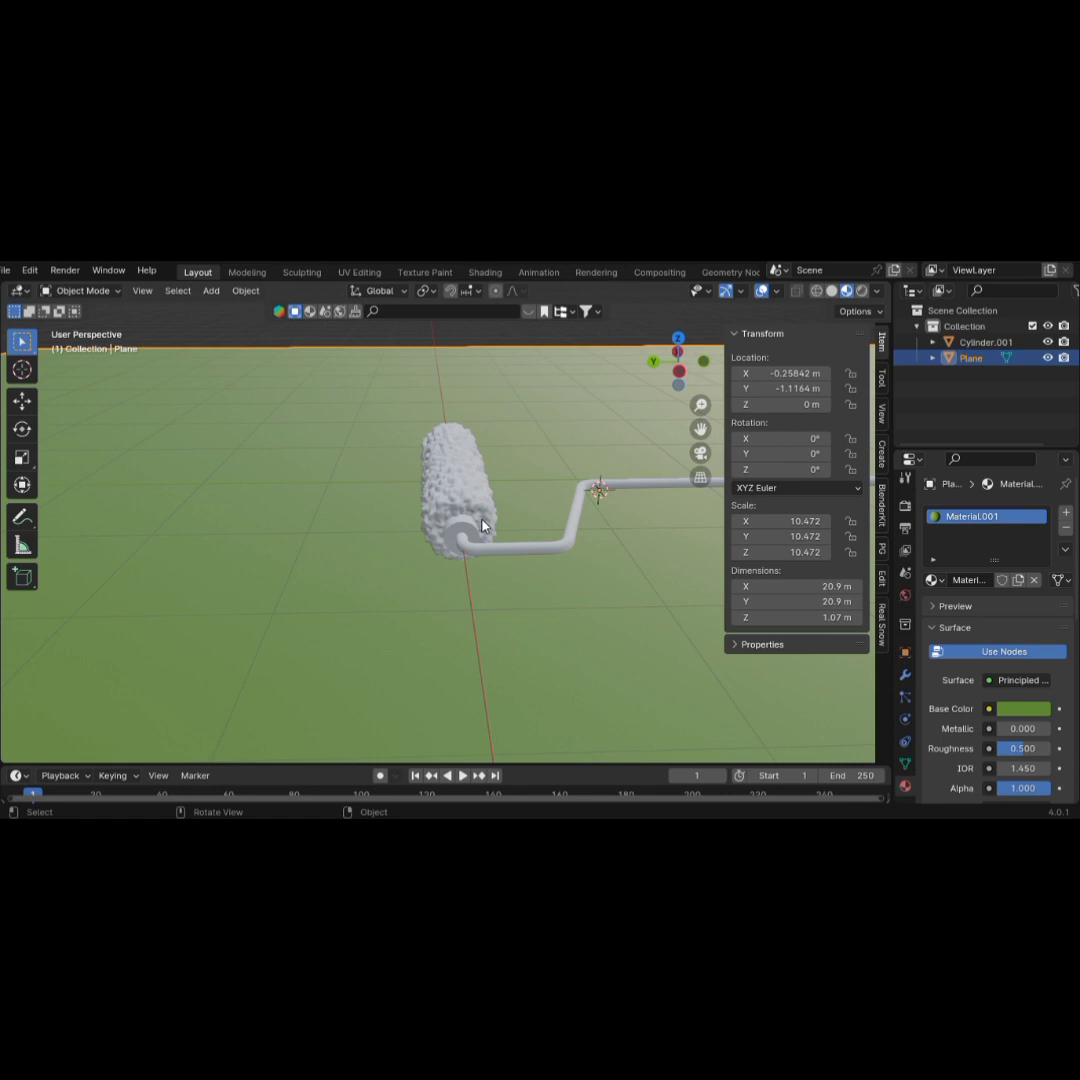
click(453, 499)
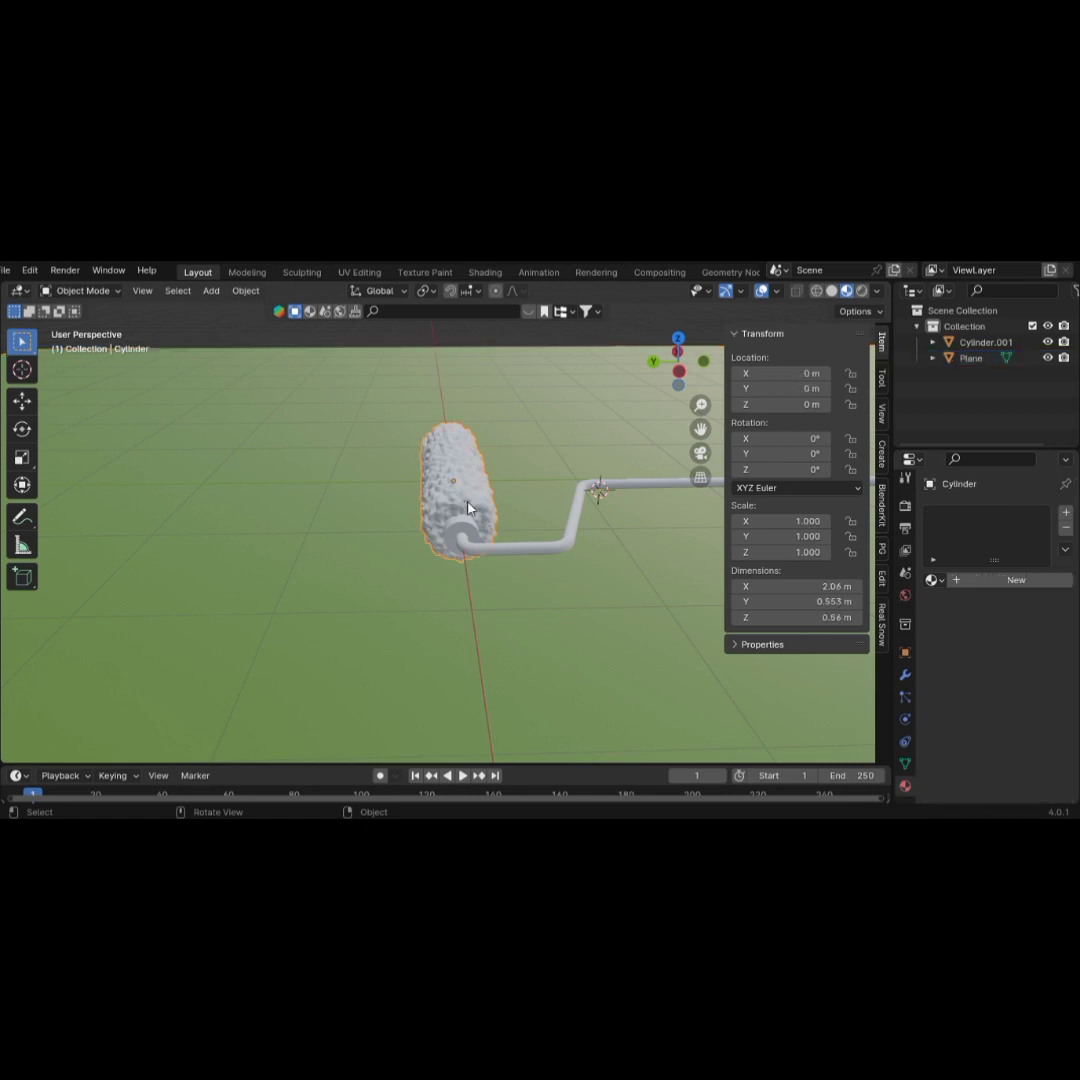
click(934, 579)
click(815, 621)
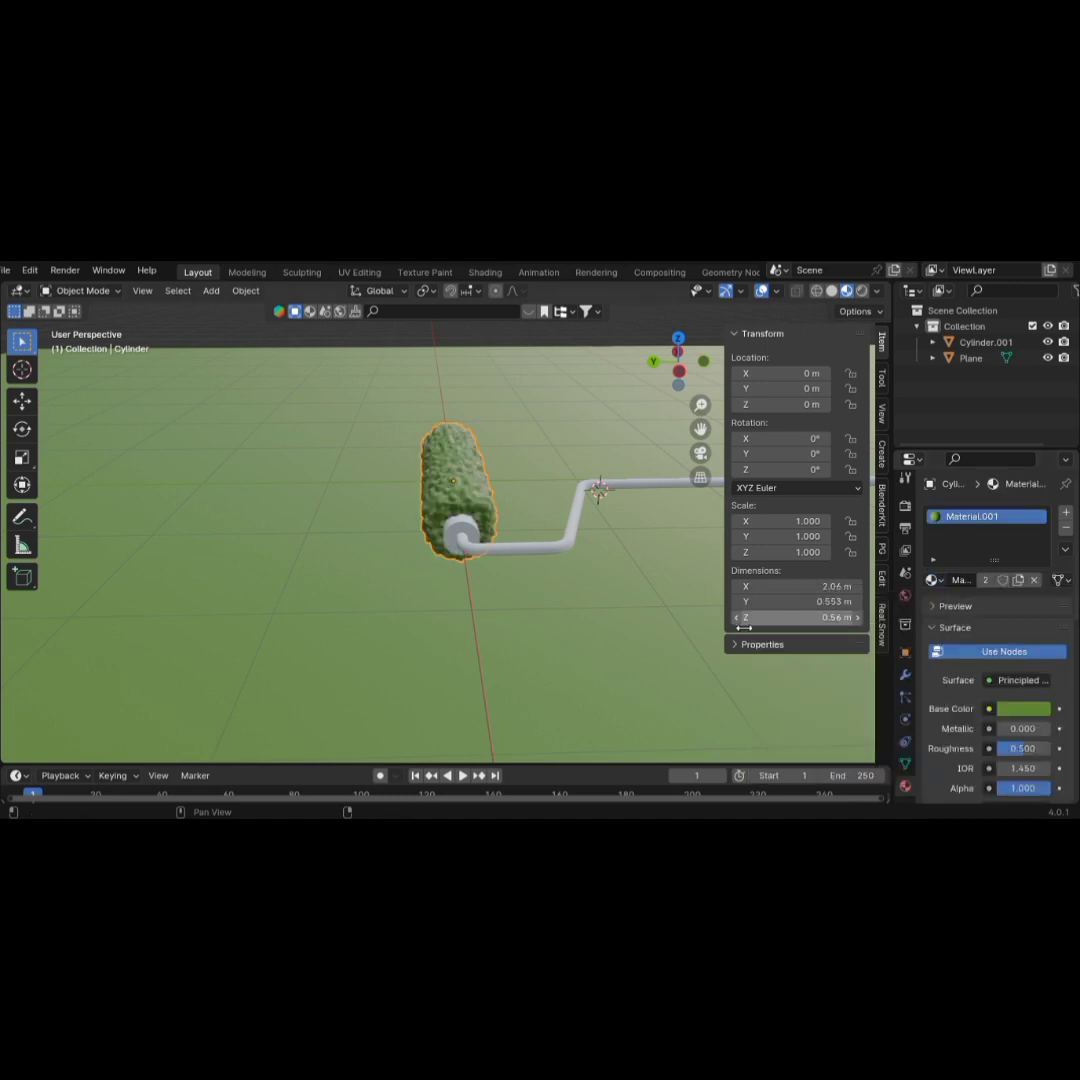
Give the handle frame a new material with a near-black base color of Value about 0.017
scroll(578, 555, down, 4)
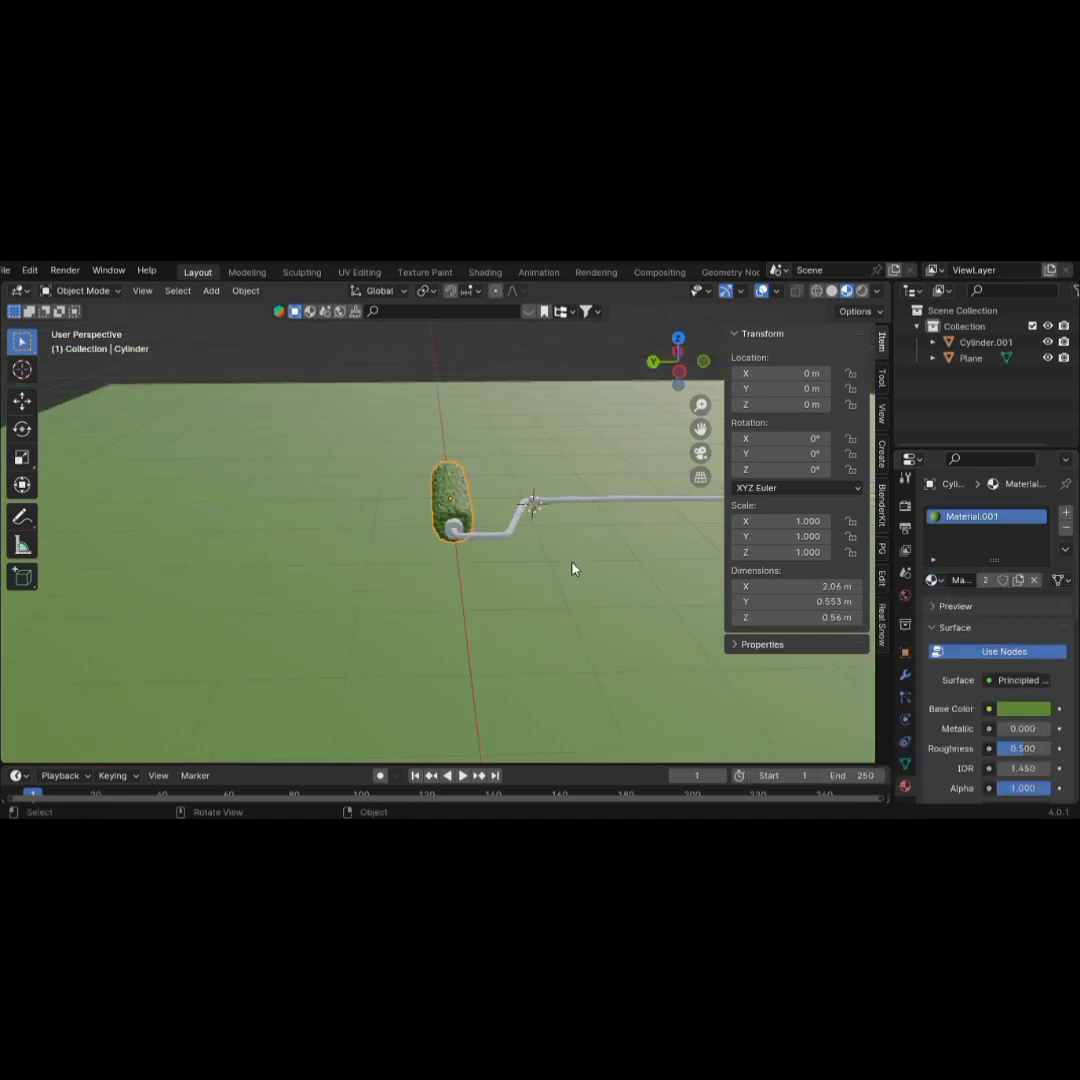
click(512, 532)
click(975, 589)
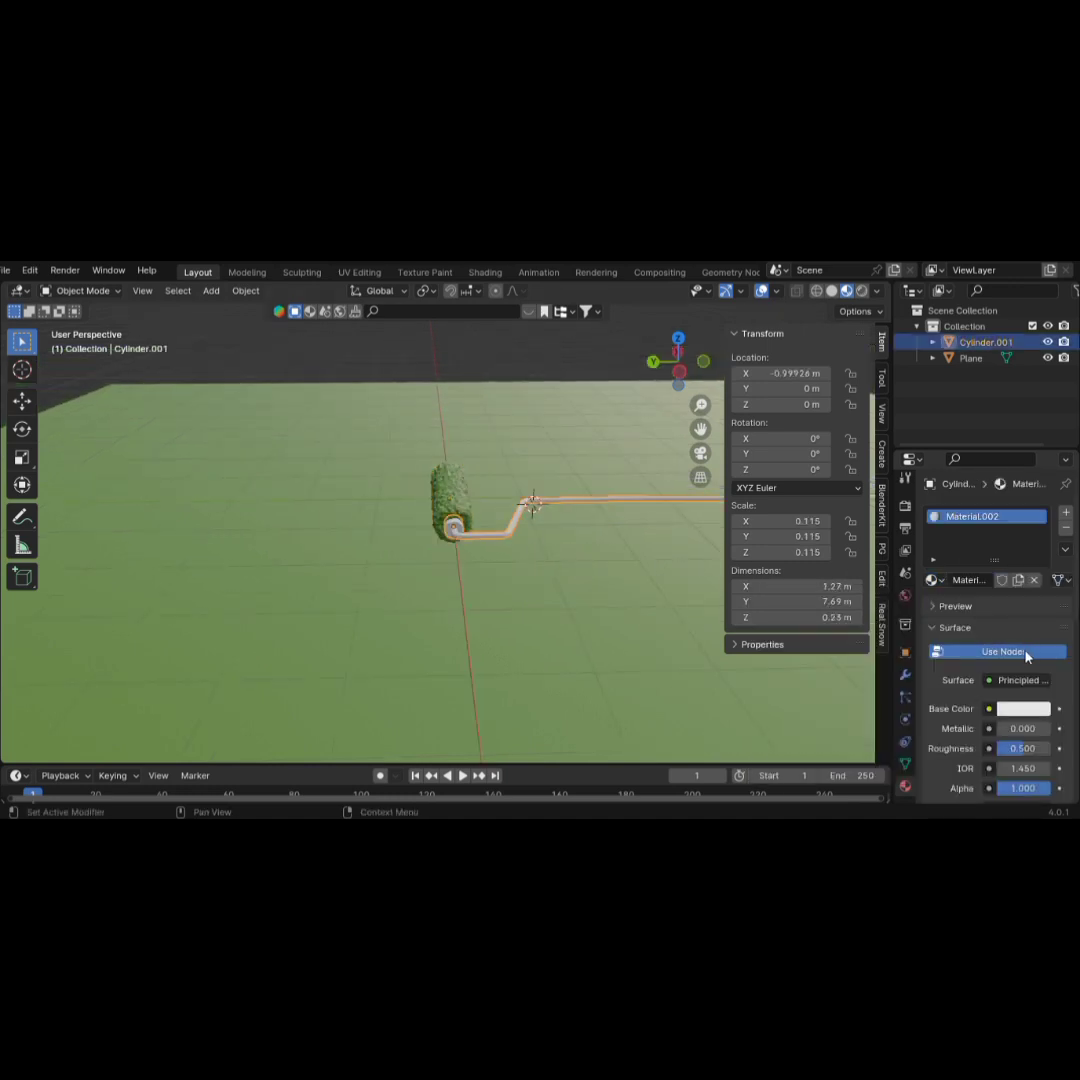
click(1023, 708)
click(1037, 579)
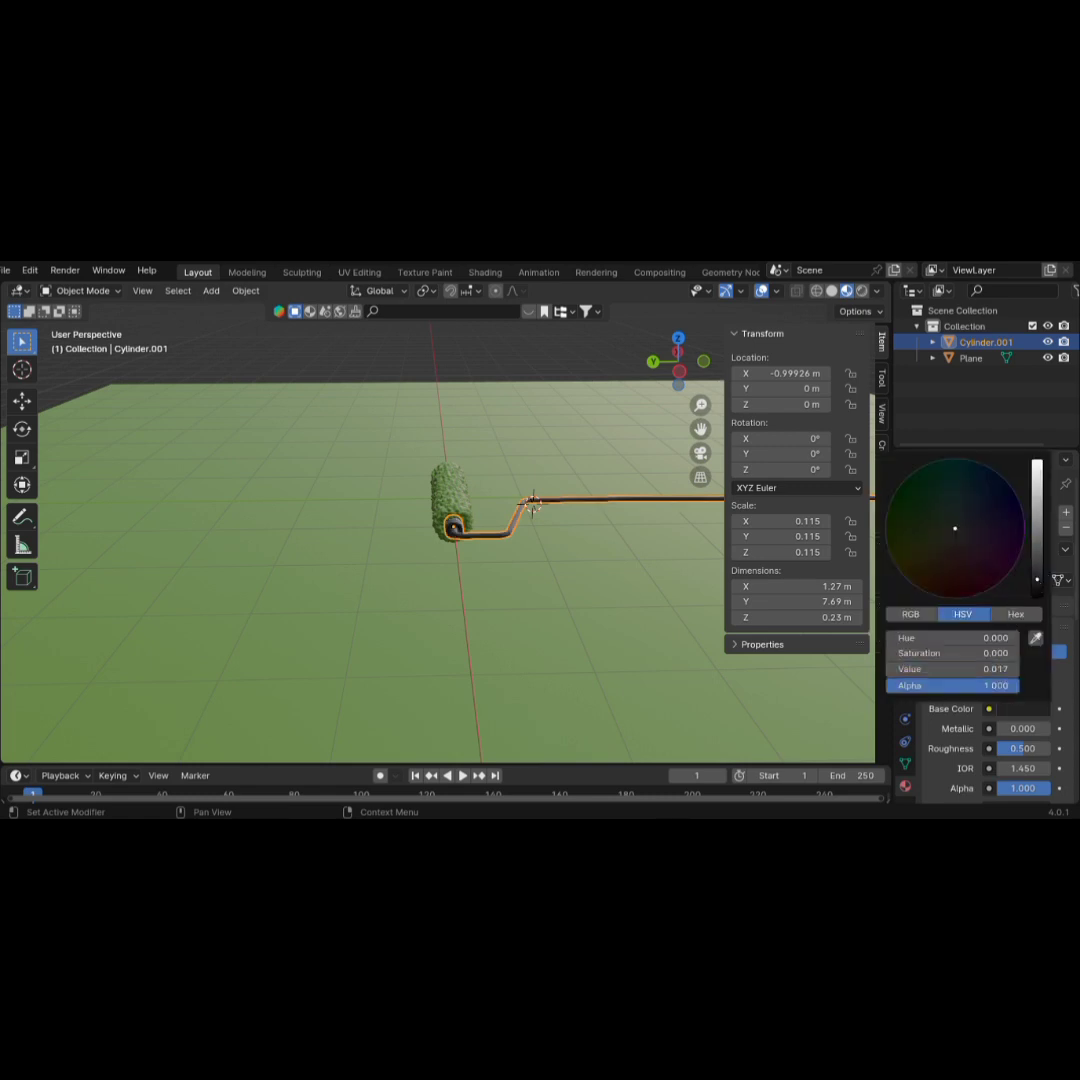
click(523, 415)
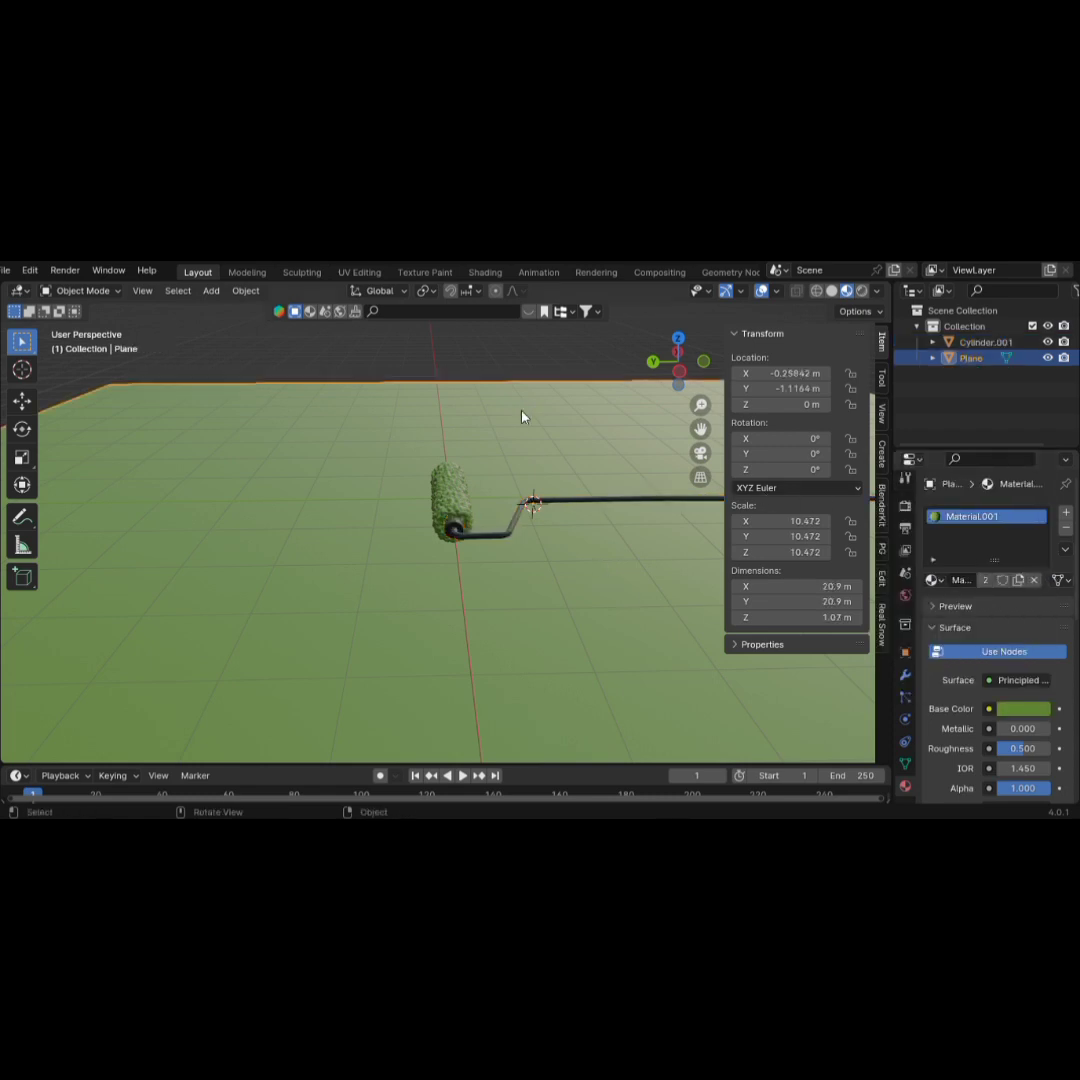
In top view, move the handle frame to the floor's front-left corner, about X -9.28 m, Y -10.11 m, and keyframe its location and rotation at frame 1
scroll(522, 434, up, 5)
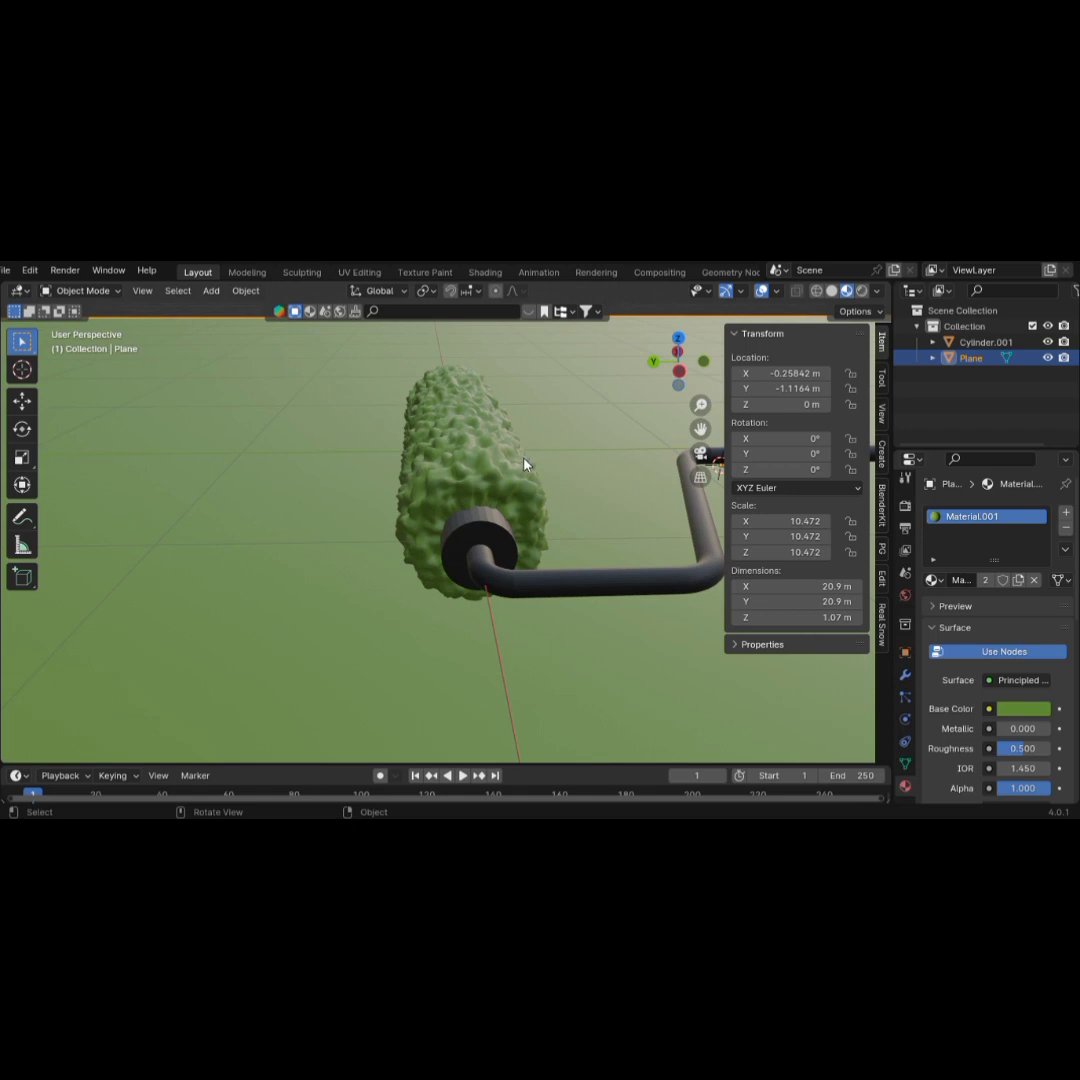
scroll(532, 578, down, 5)
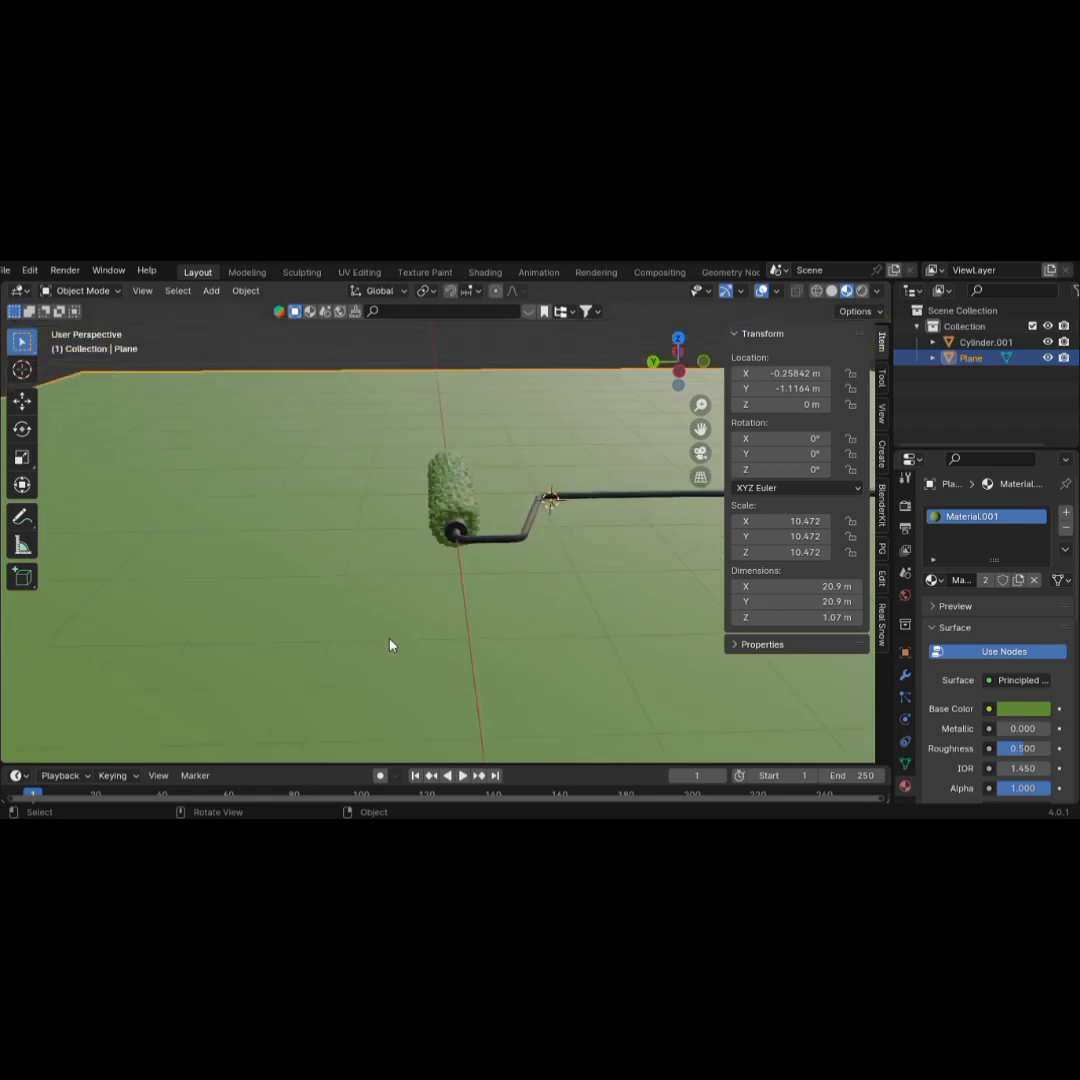
scroll(512, 549, down, 3)
key(grave)
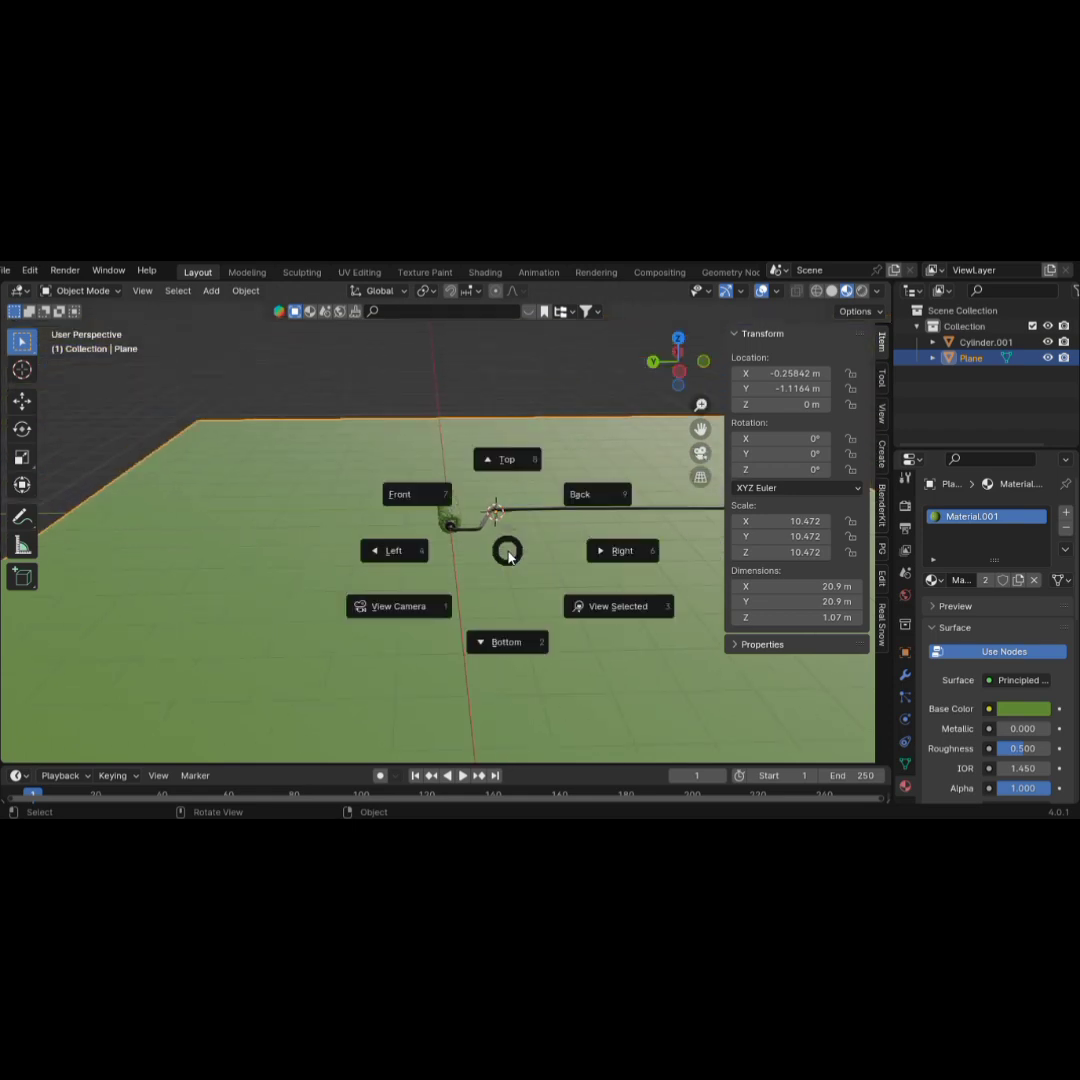
click(504, 458)
scroll(455, 527, down, 6)
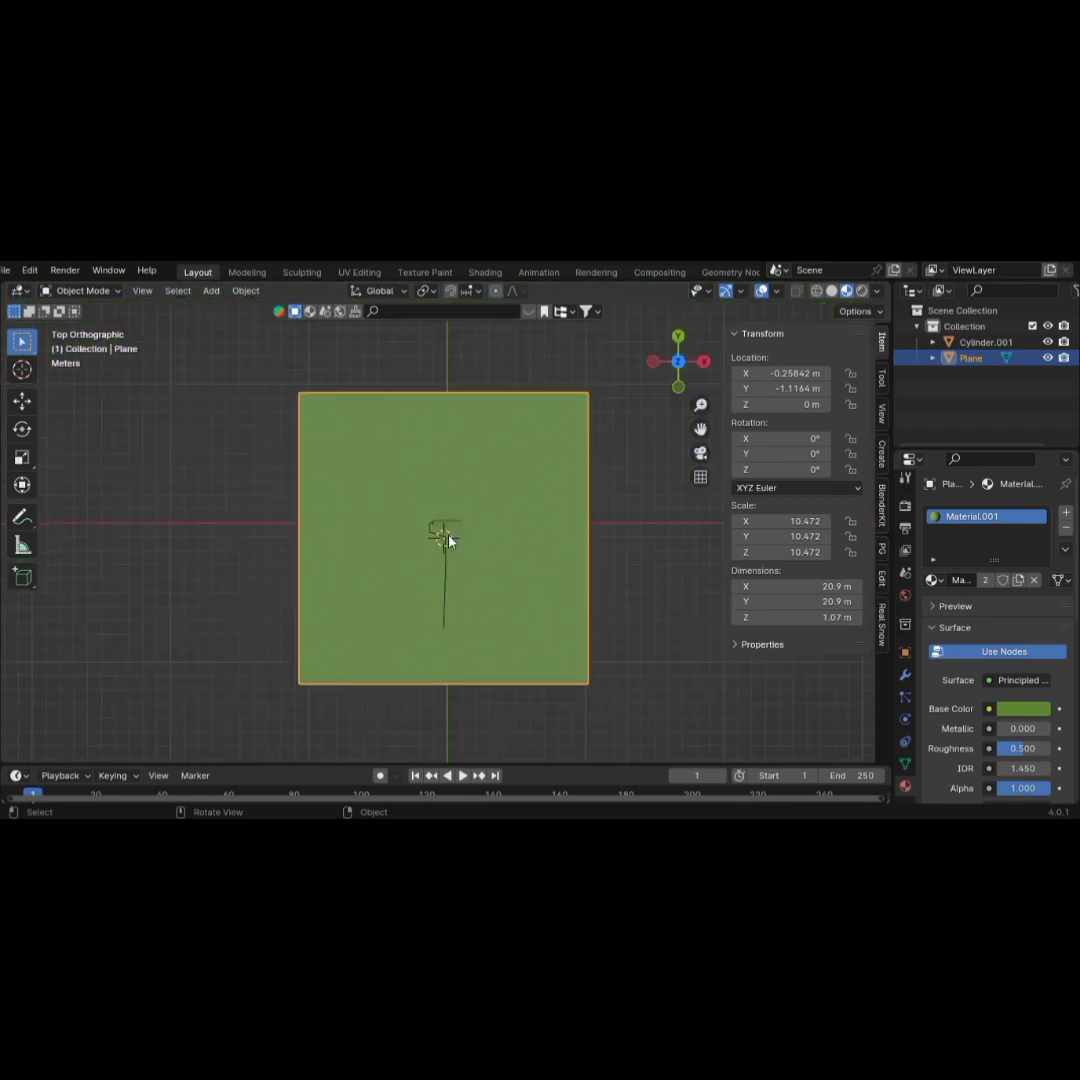
click(445, 587)
key(g)
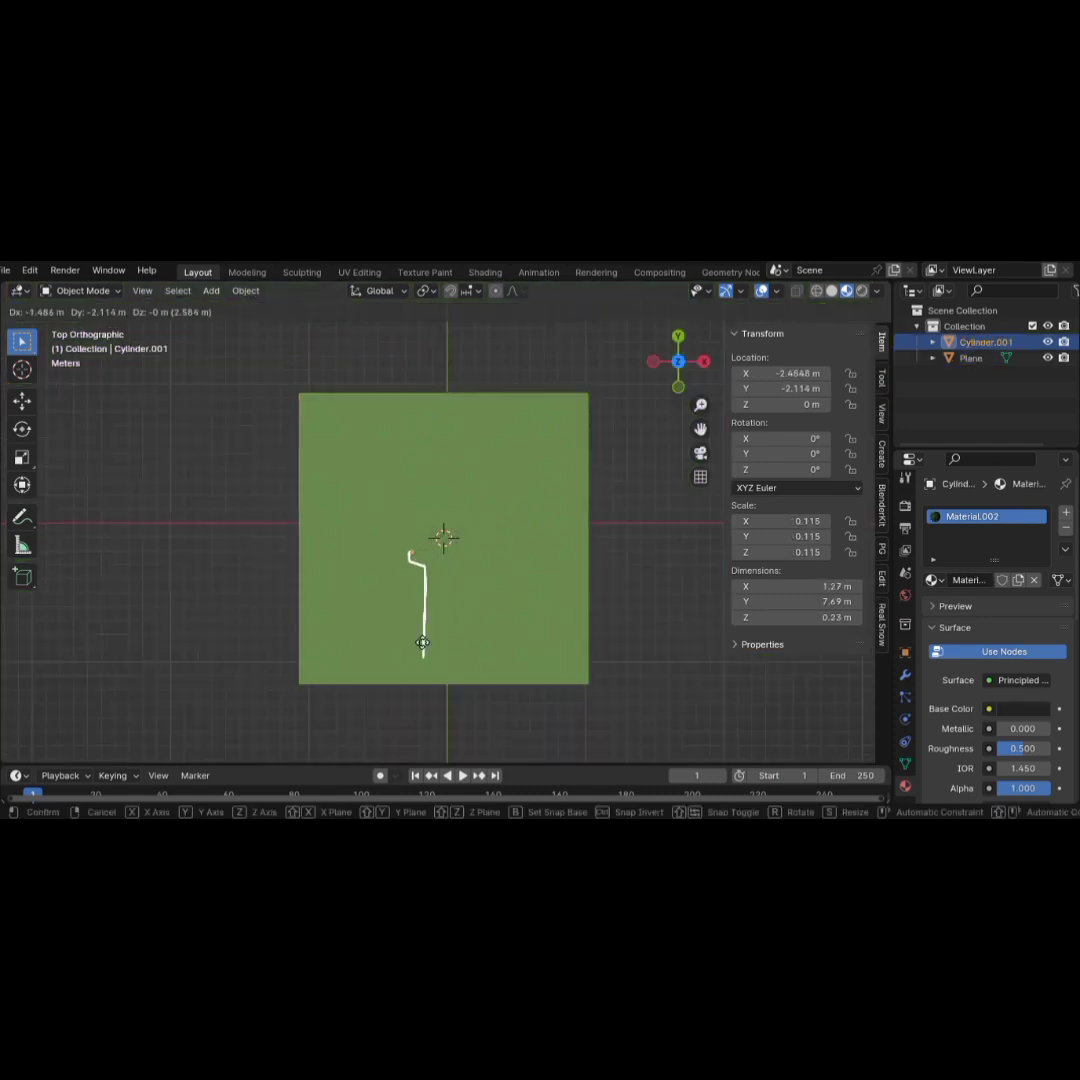
click(346, 731)
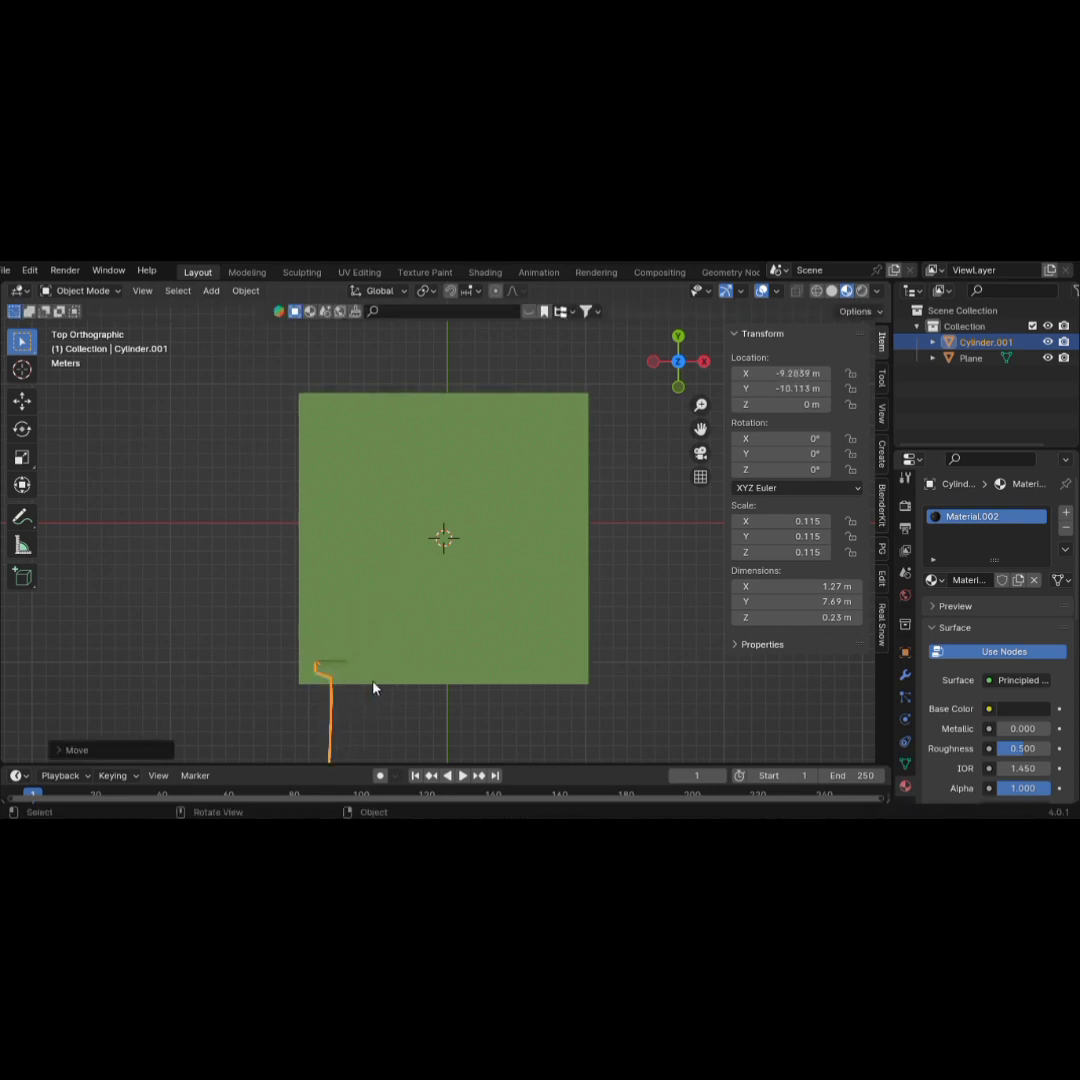
key(i)
click(460, 569)
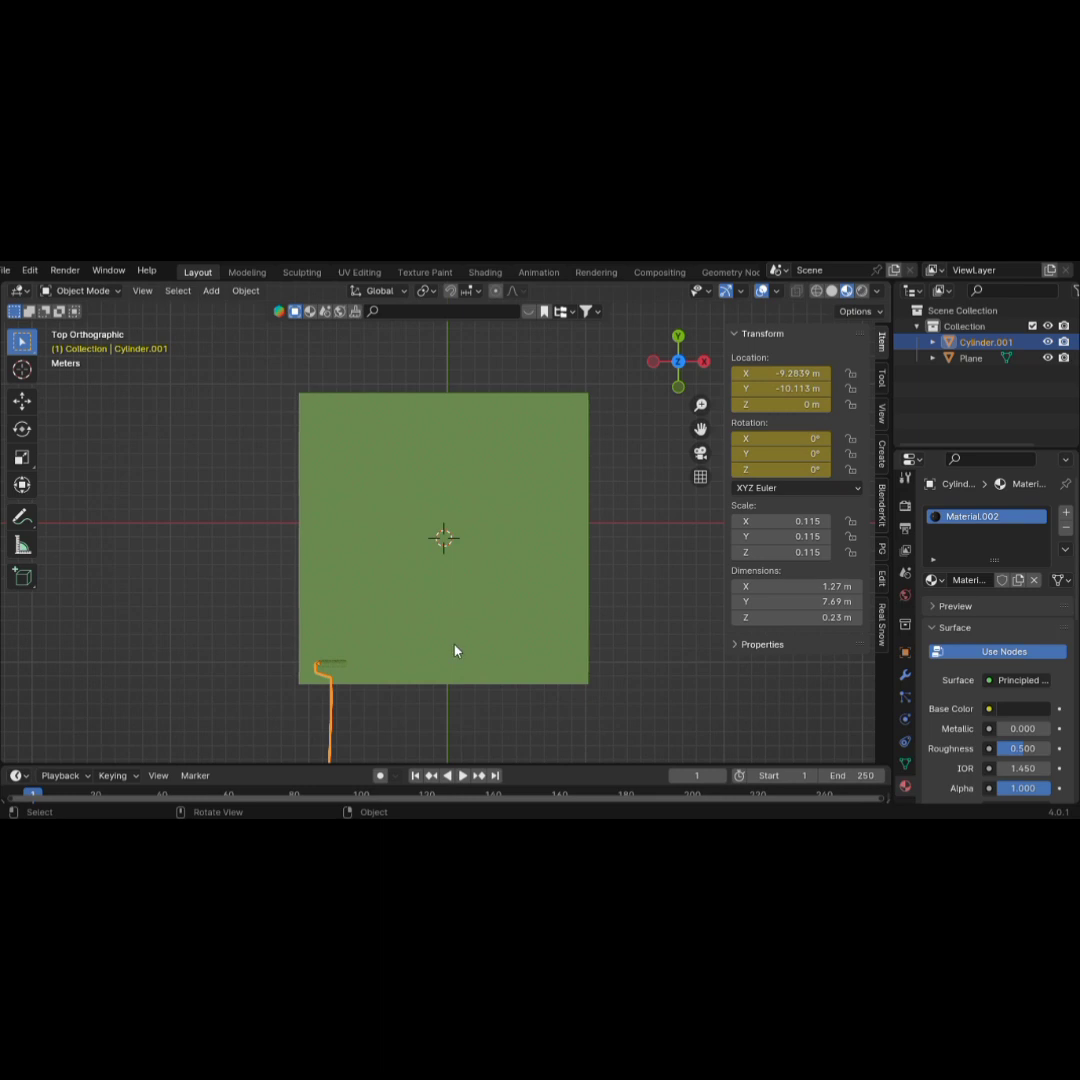
At frame 40, move the handle frame along Y to about 7.43 m, rotate it to about 16.8° on Z, and keyframe its location and rotation
key(g)
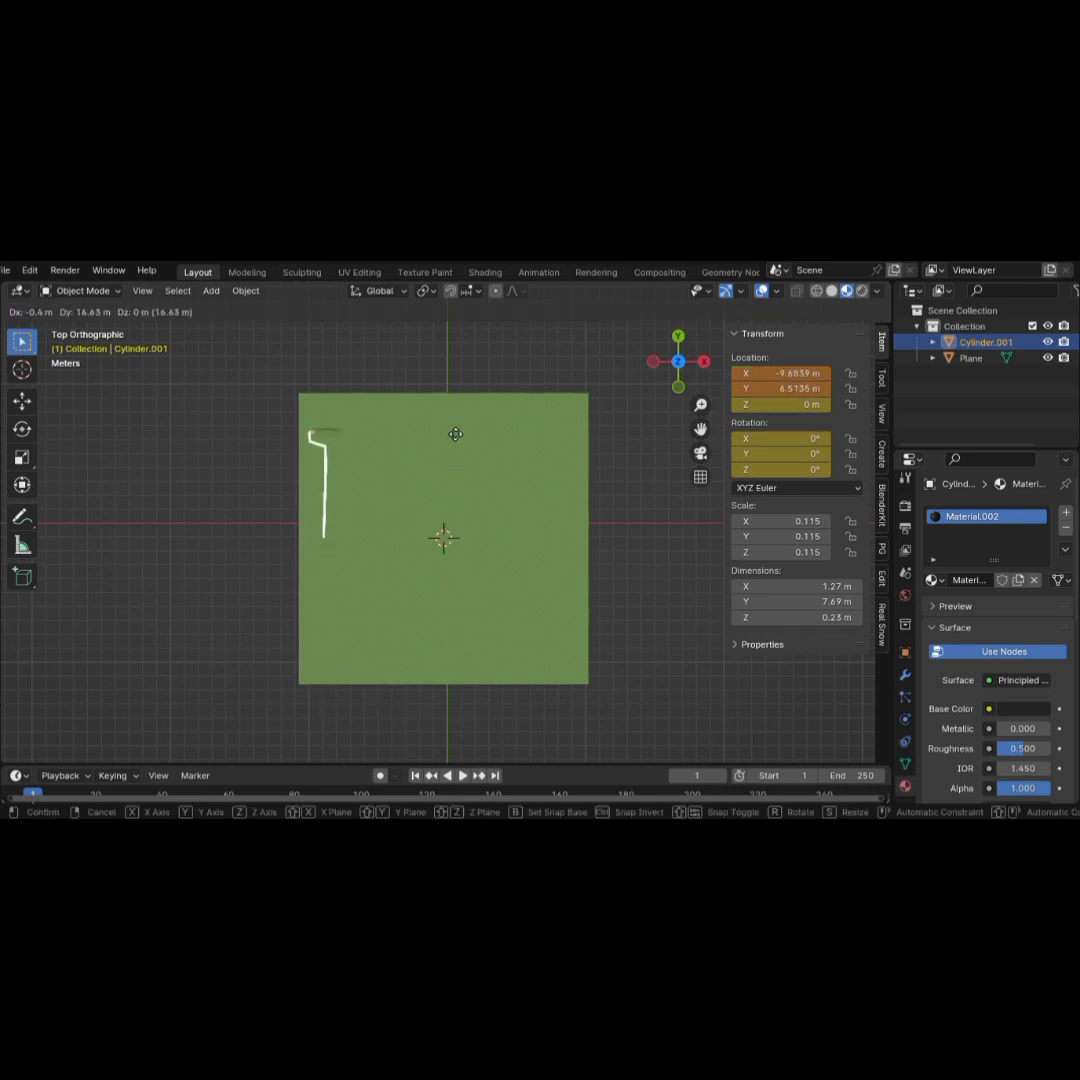
key(Escape)
click(165, 794)
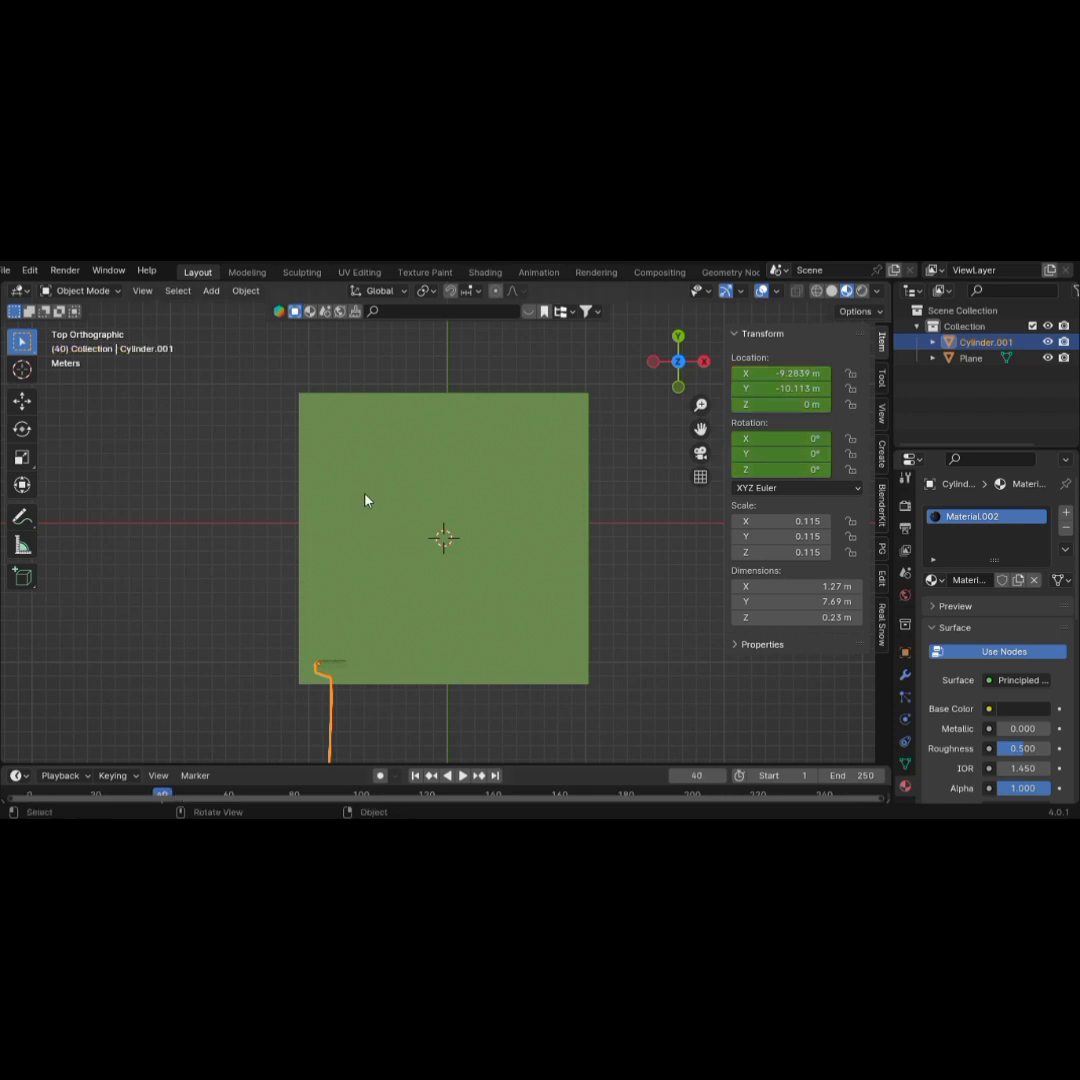
key(g)
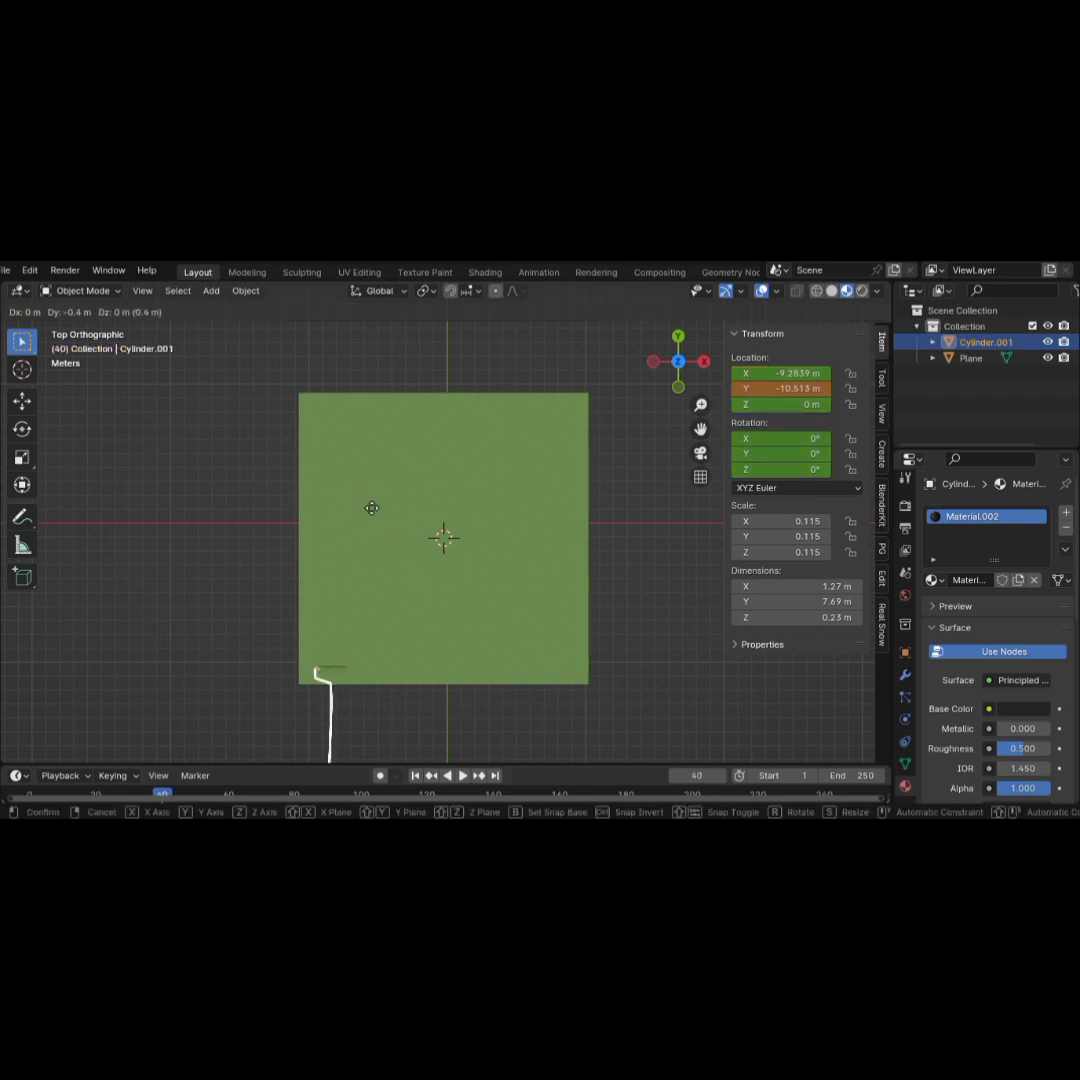
key(y)
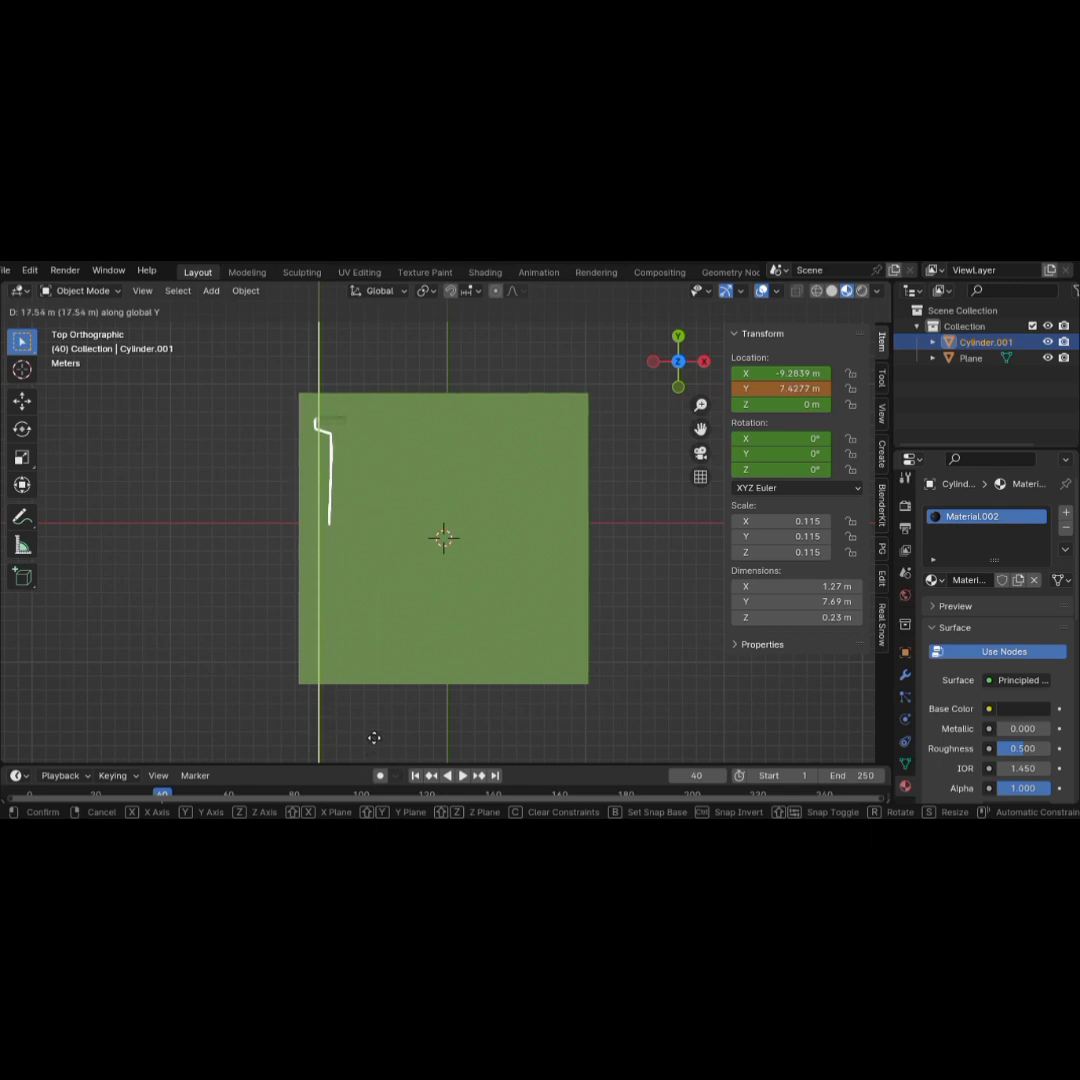
click(374, 737)
key(r)
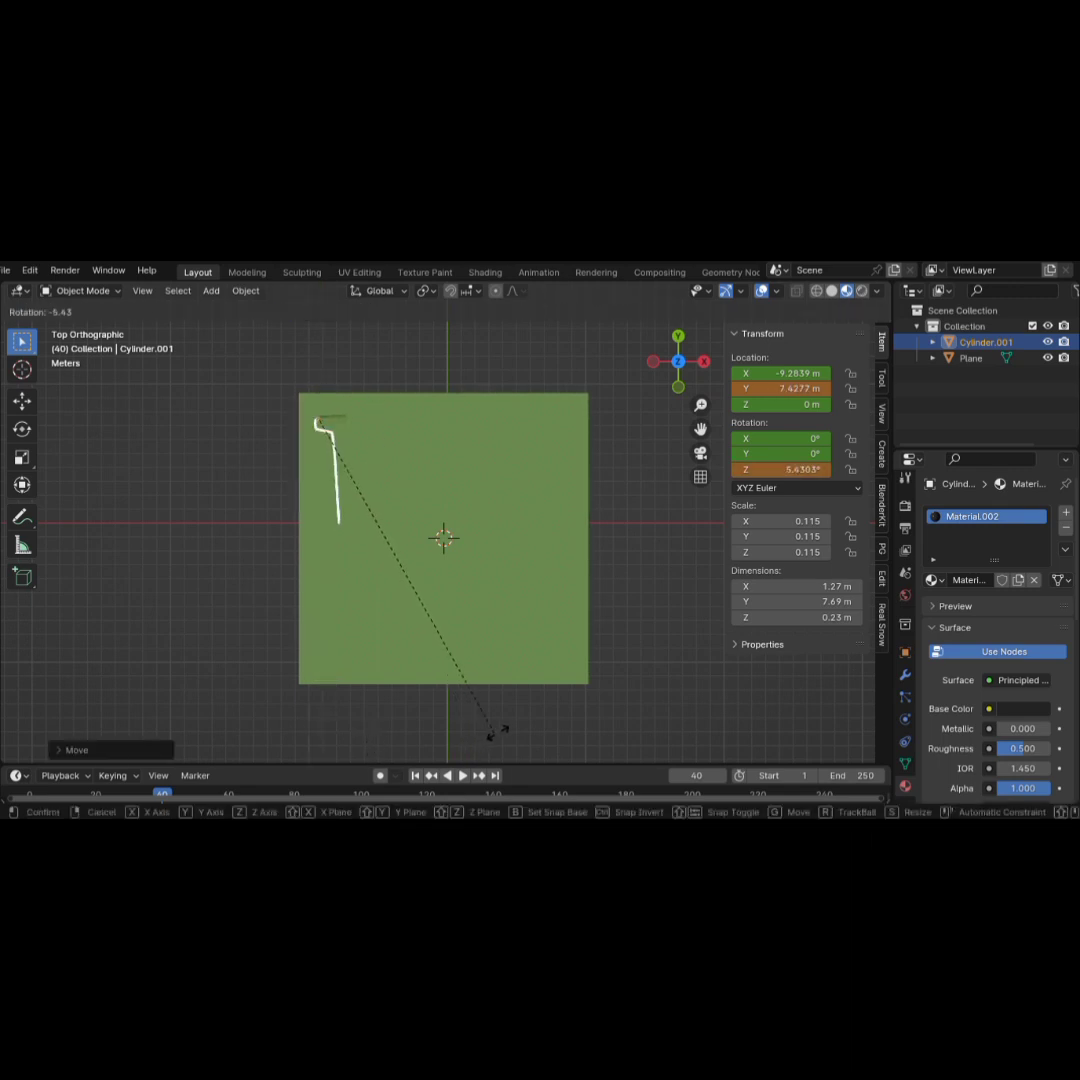
click(559, 719)
key(i)
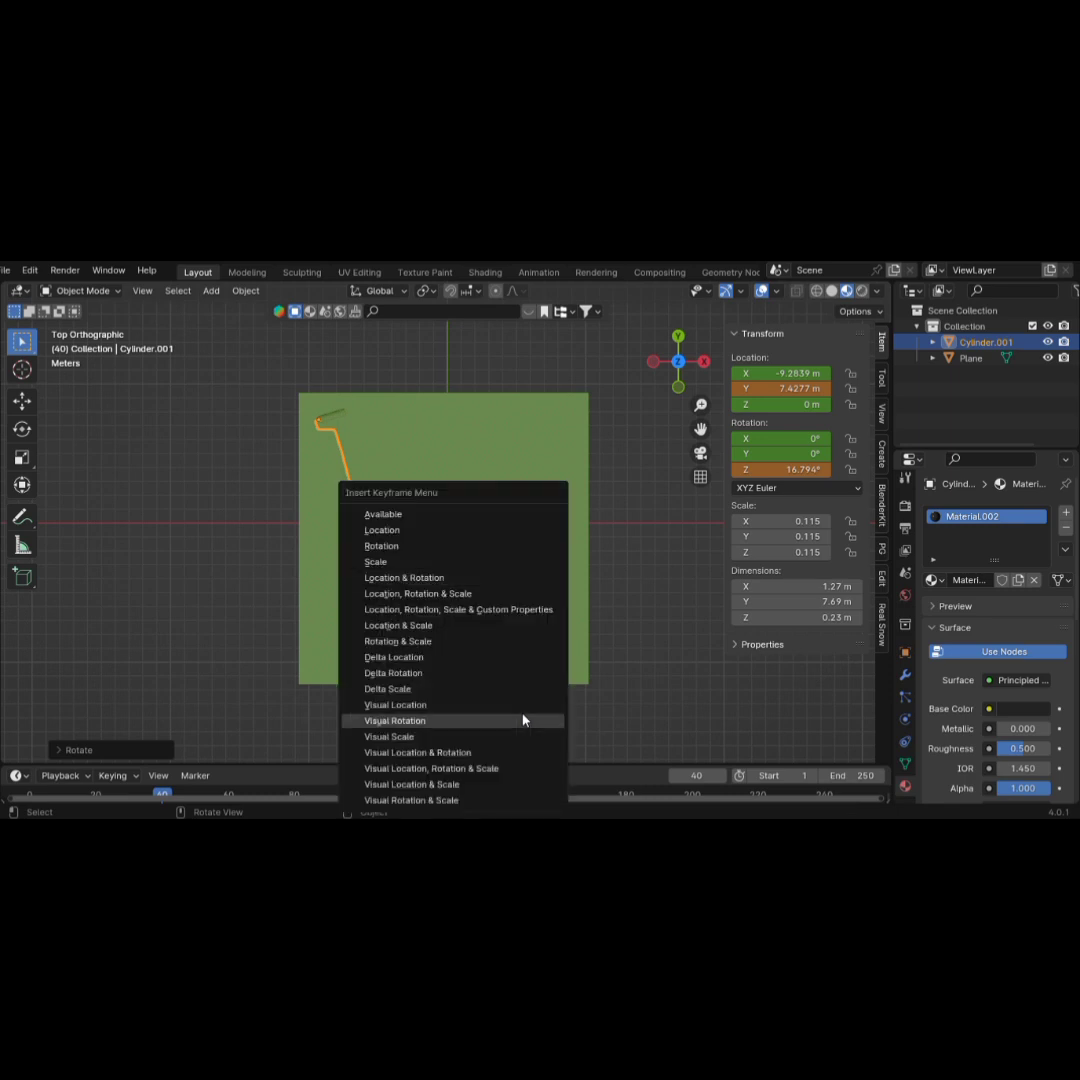
click(483, 580)
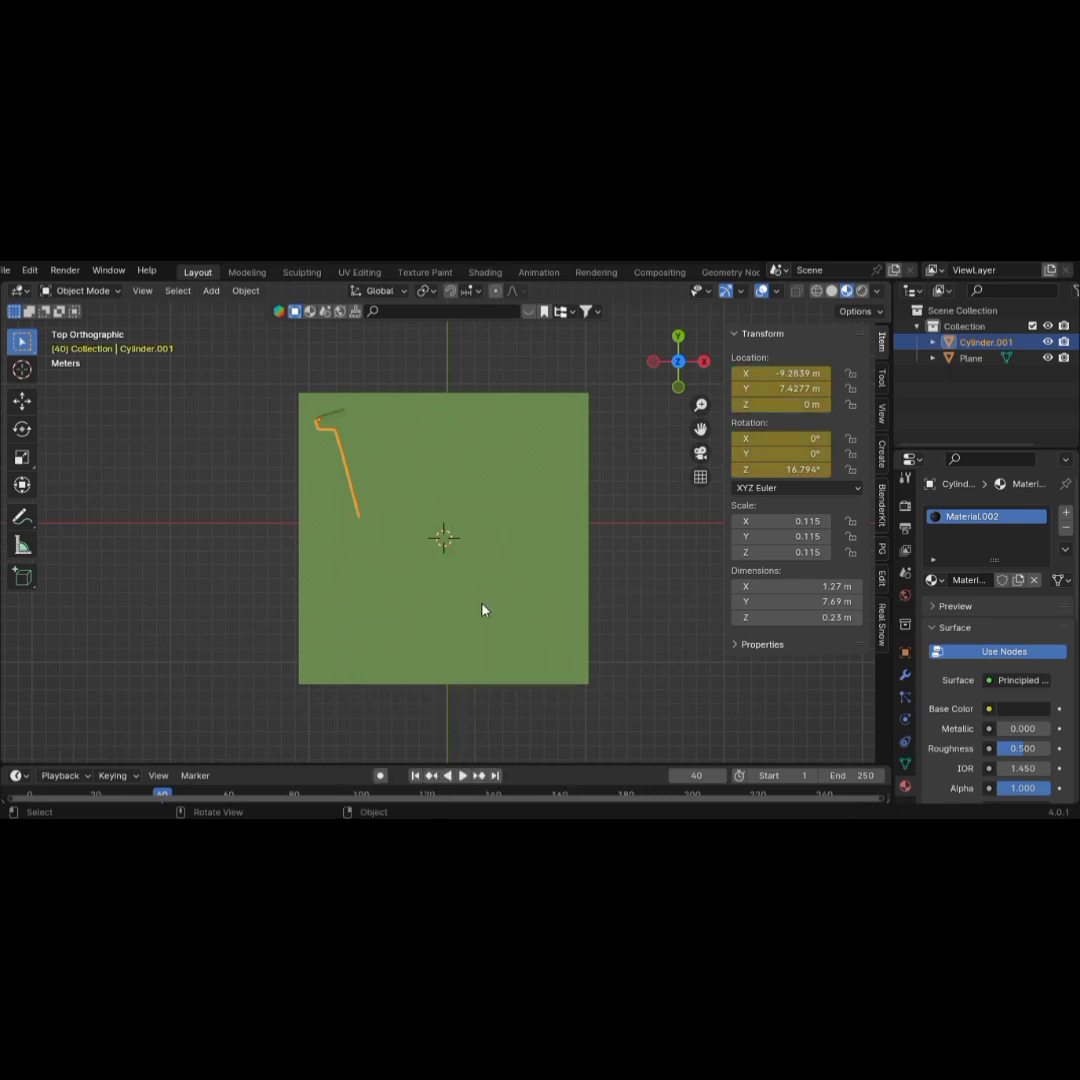
At frame 80, place the handle frame at about X -3.68 m, Y -10.63 m, Z rotation -14.5°, and keyframe its location and rotation
click(295, 793)
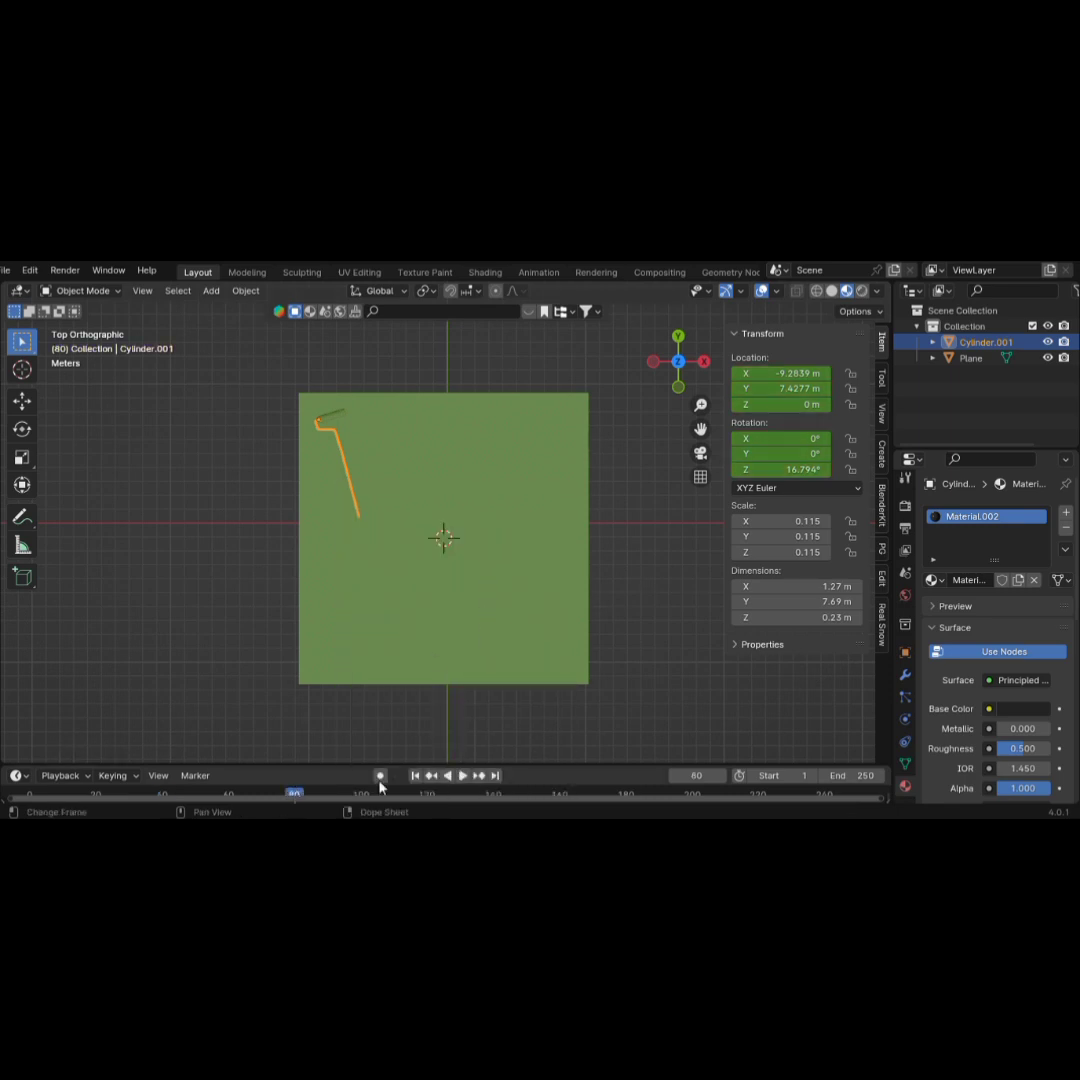
key(g)
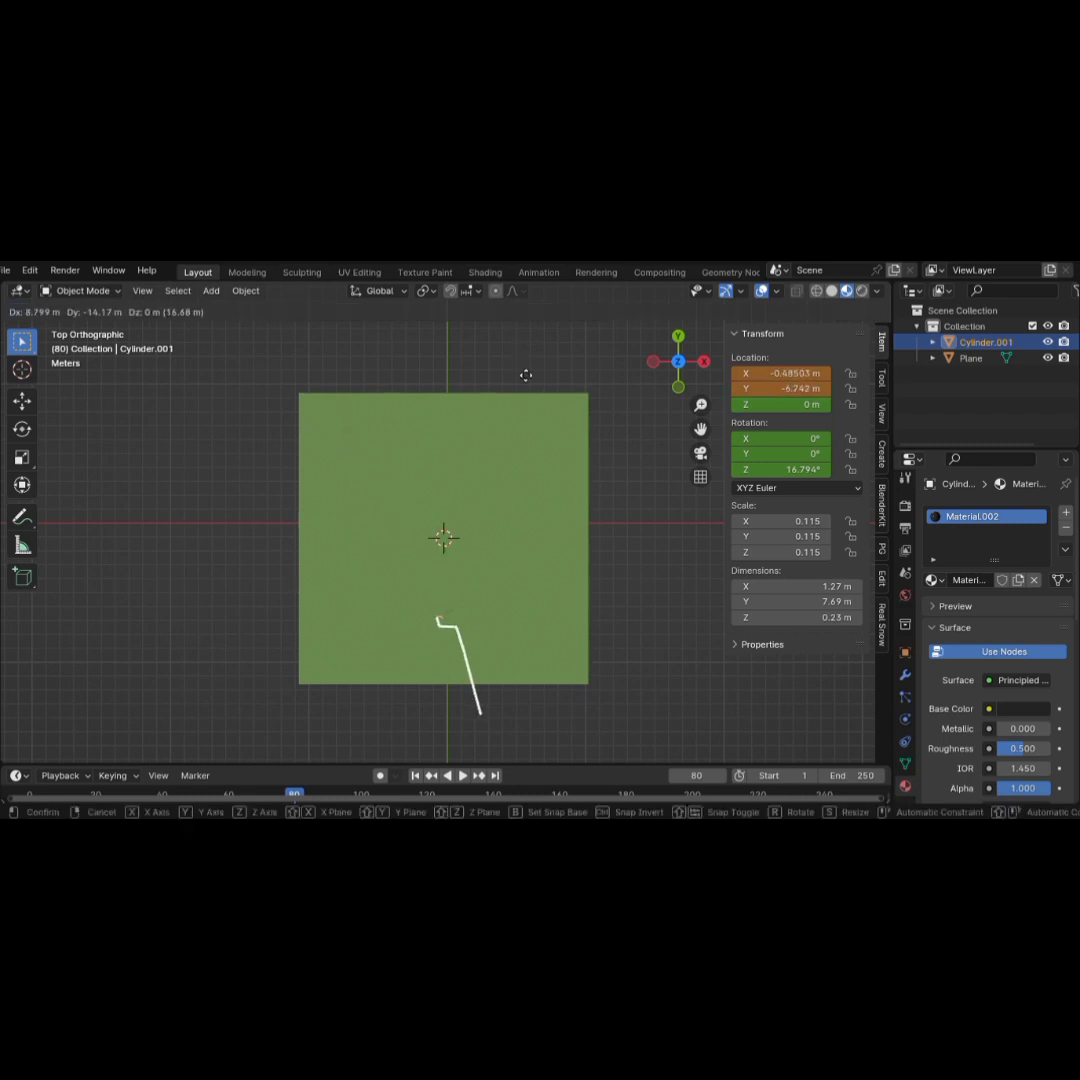
click(483, 411)
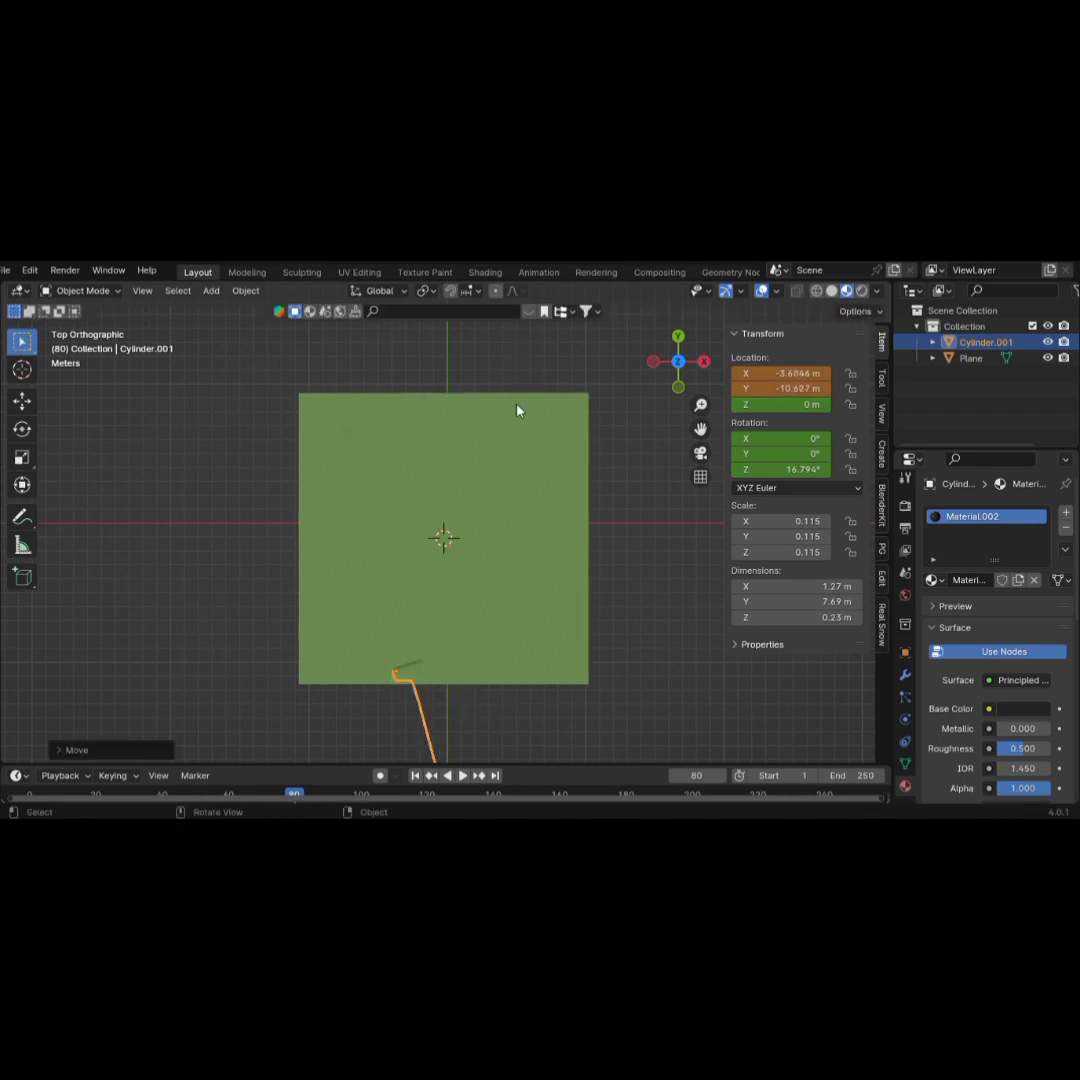
key(r)
click(578, 670)
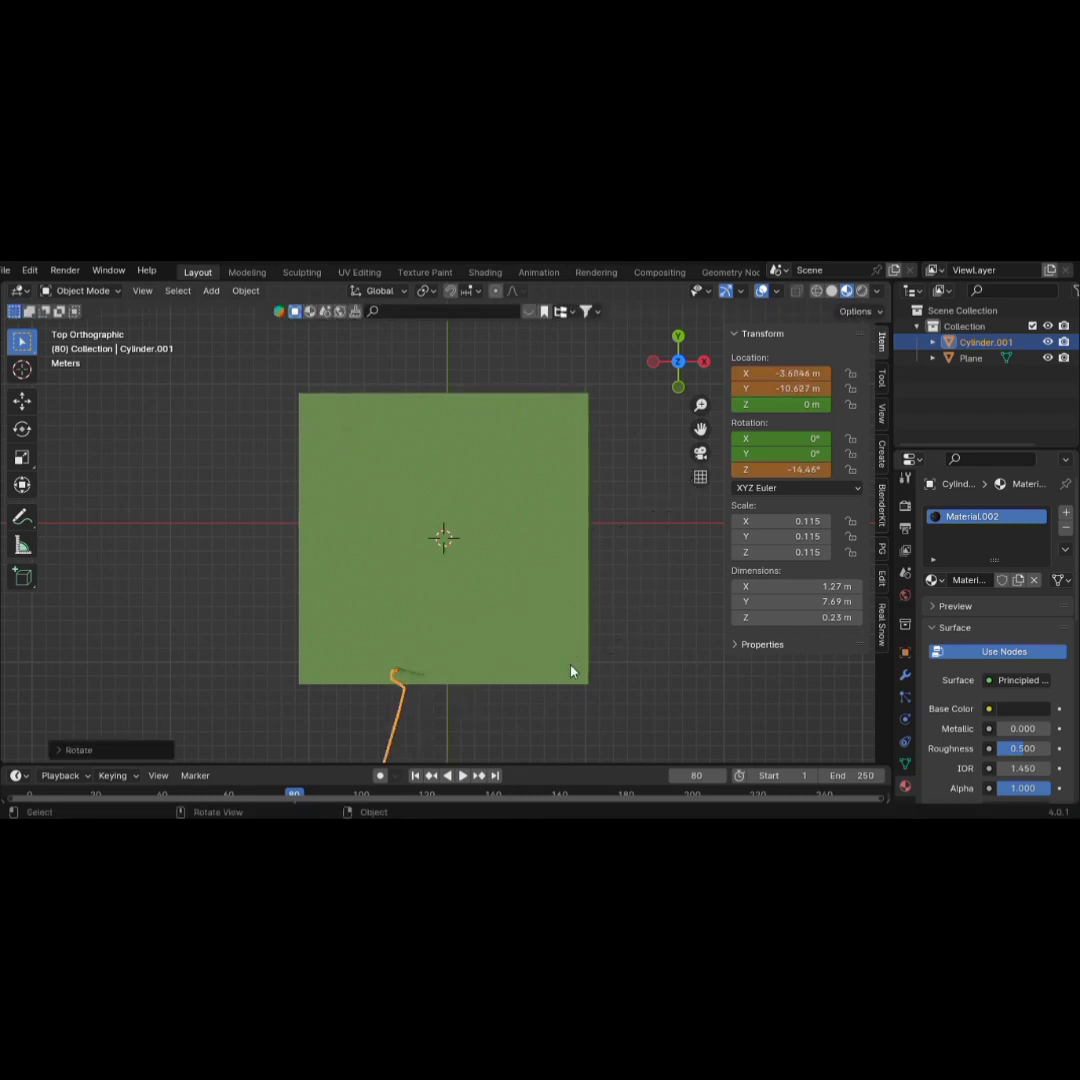
key(i)
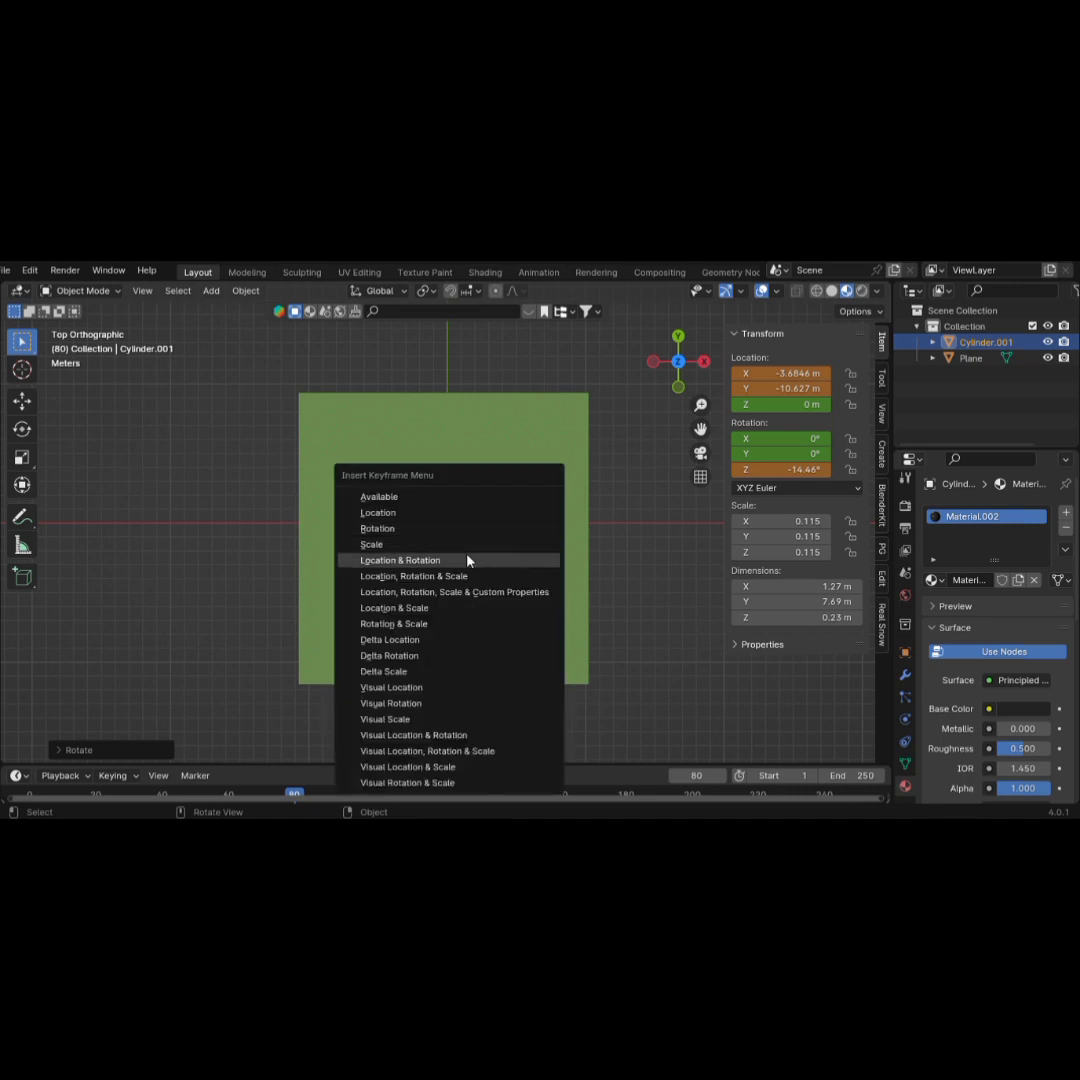
click(468, 560)
key(g)
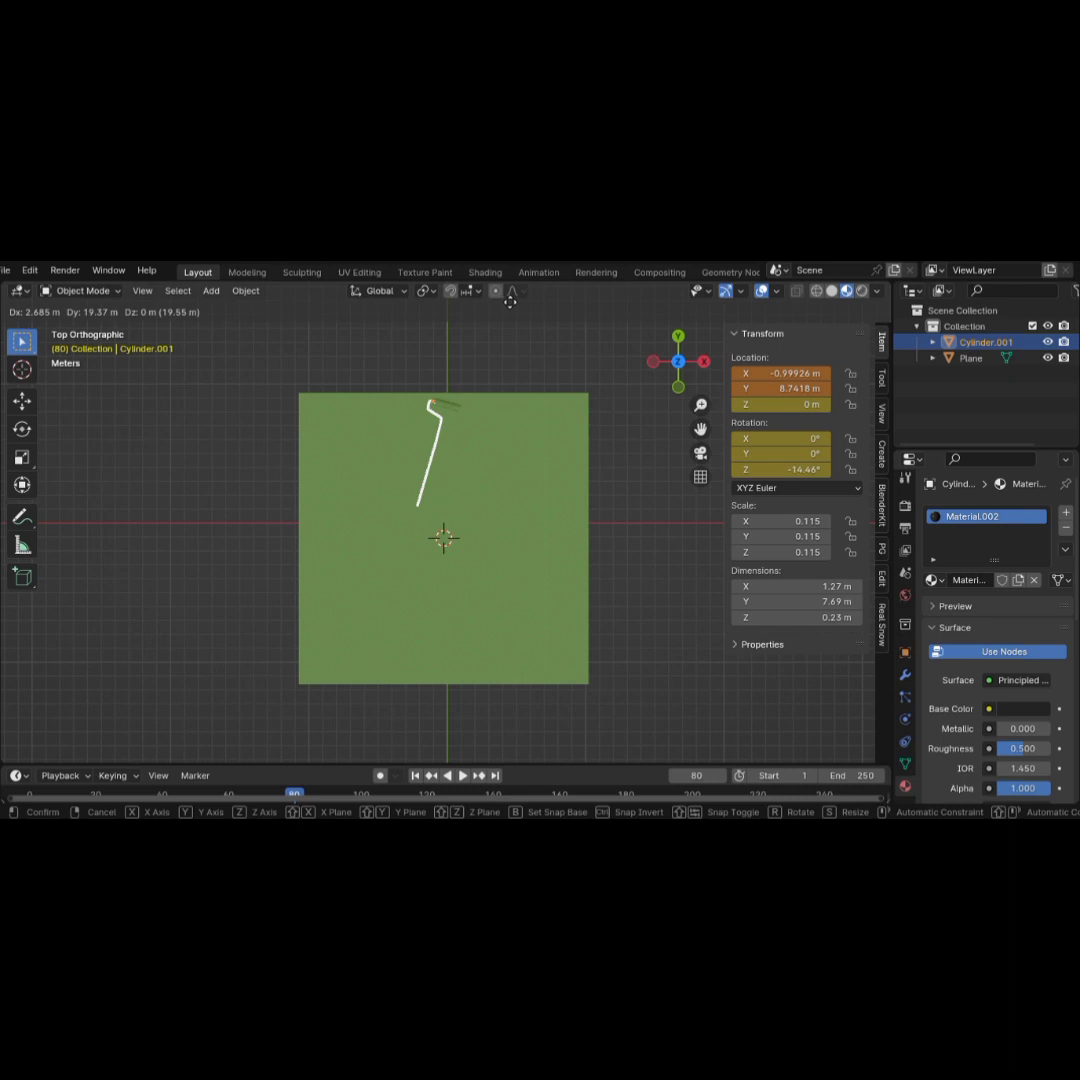
click(517, 479)
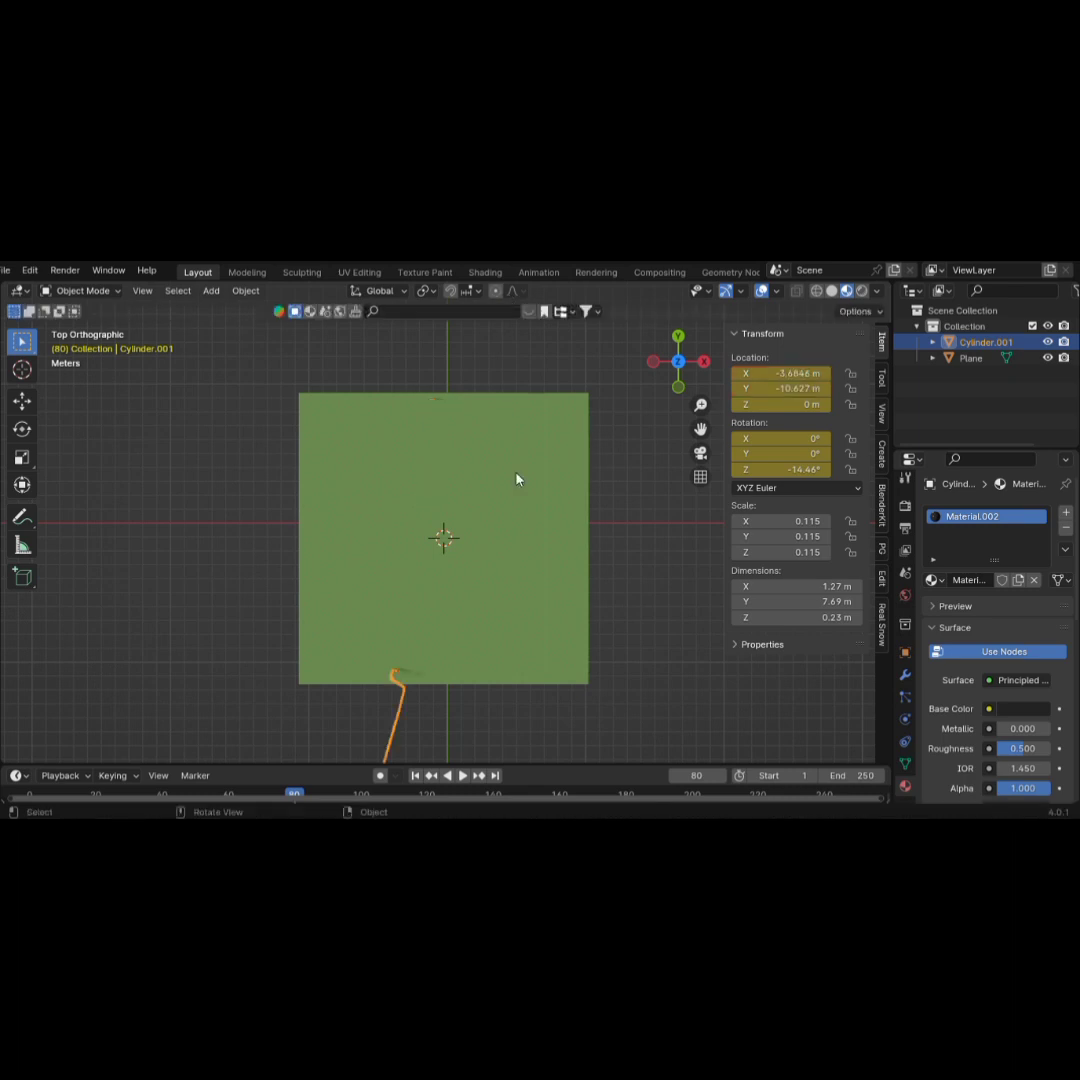
At frame 120, place the handle frame at about X -0.31 m, Y 8.46 m, Z rotation 9.3°, and keyframe its location and rotation
click(430, 794)
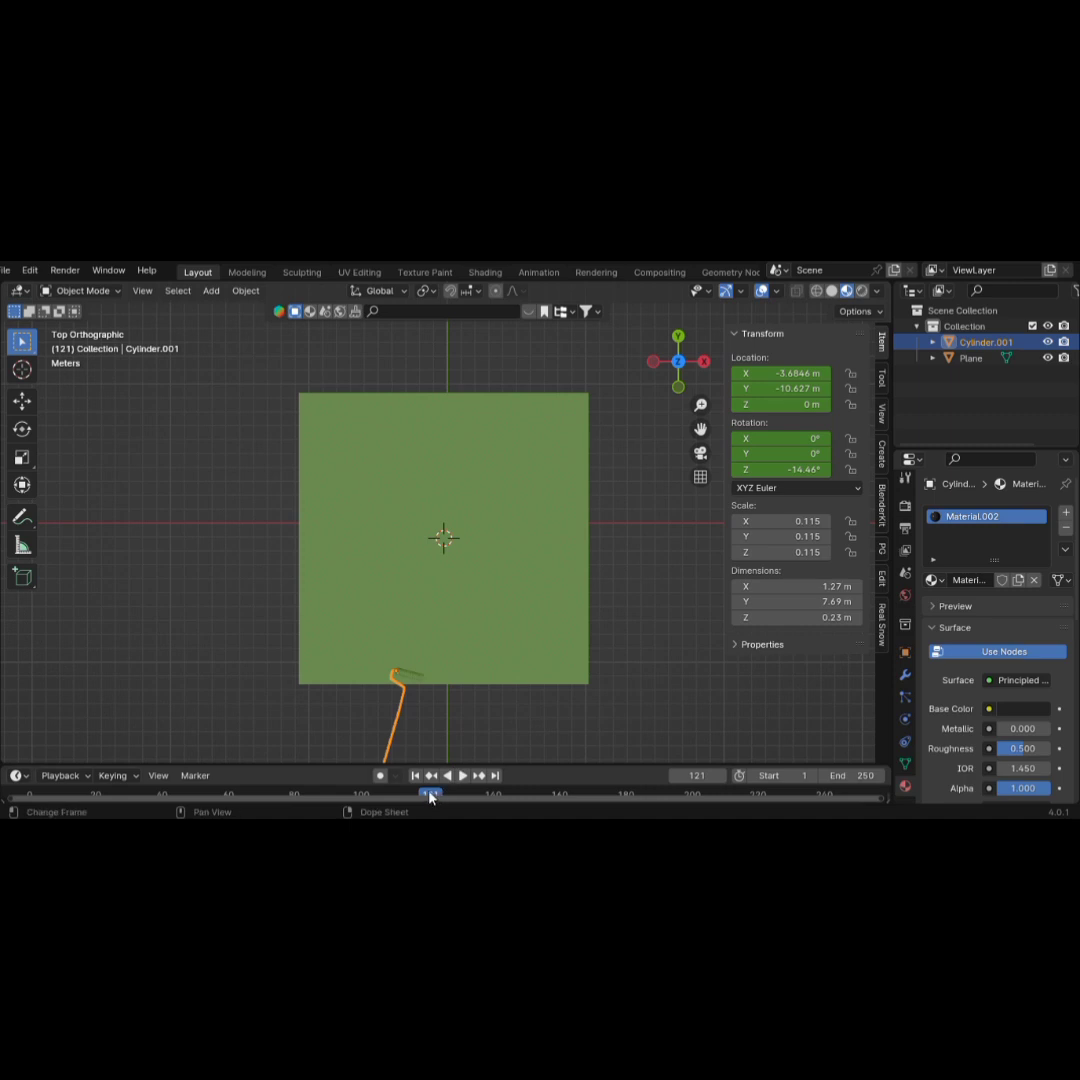
key(Left)
key(g)
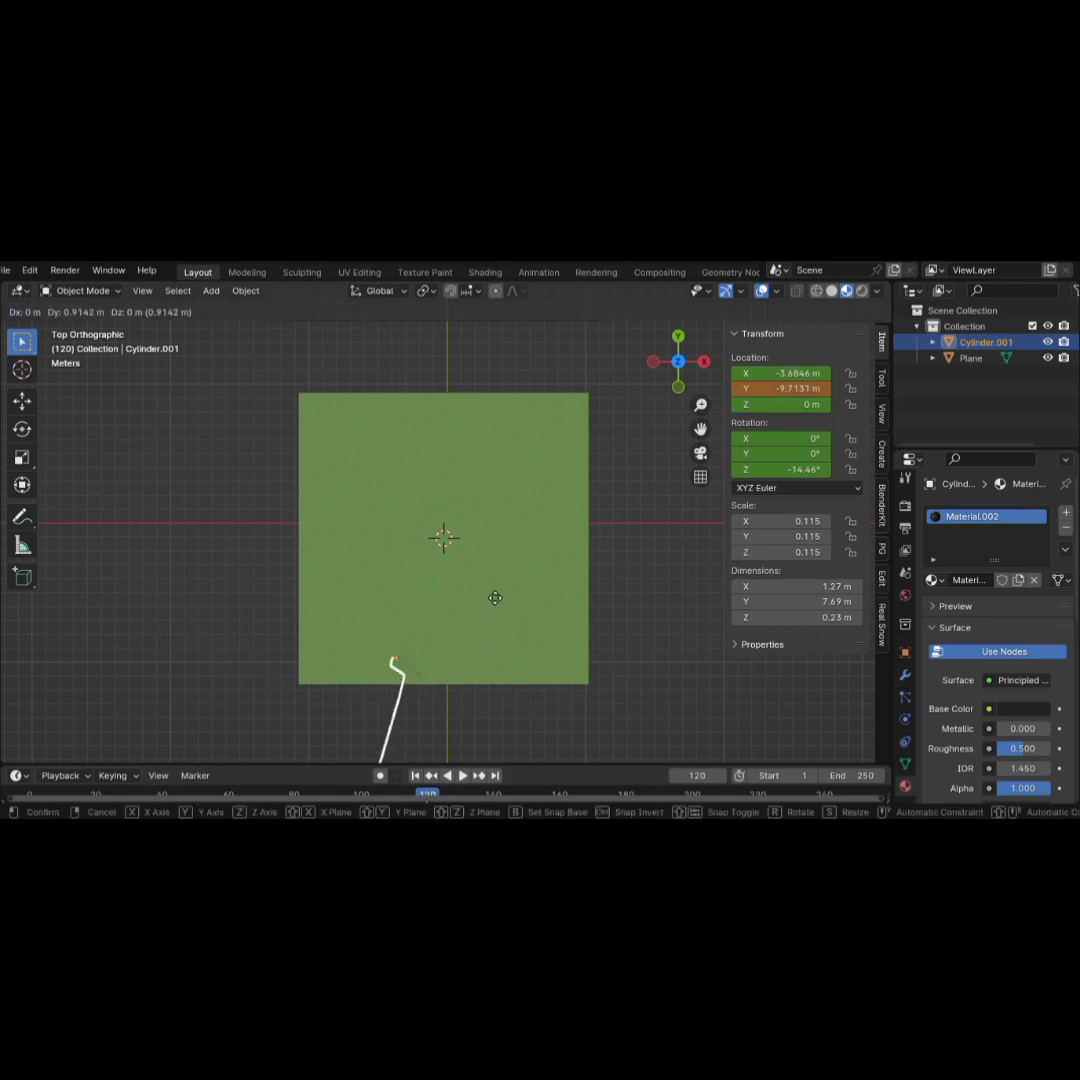
click(537, 376)
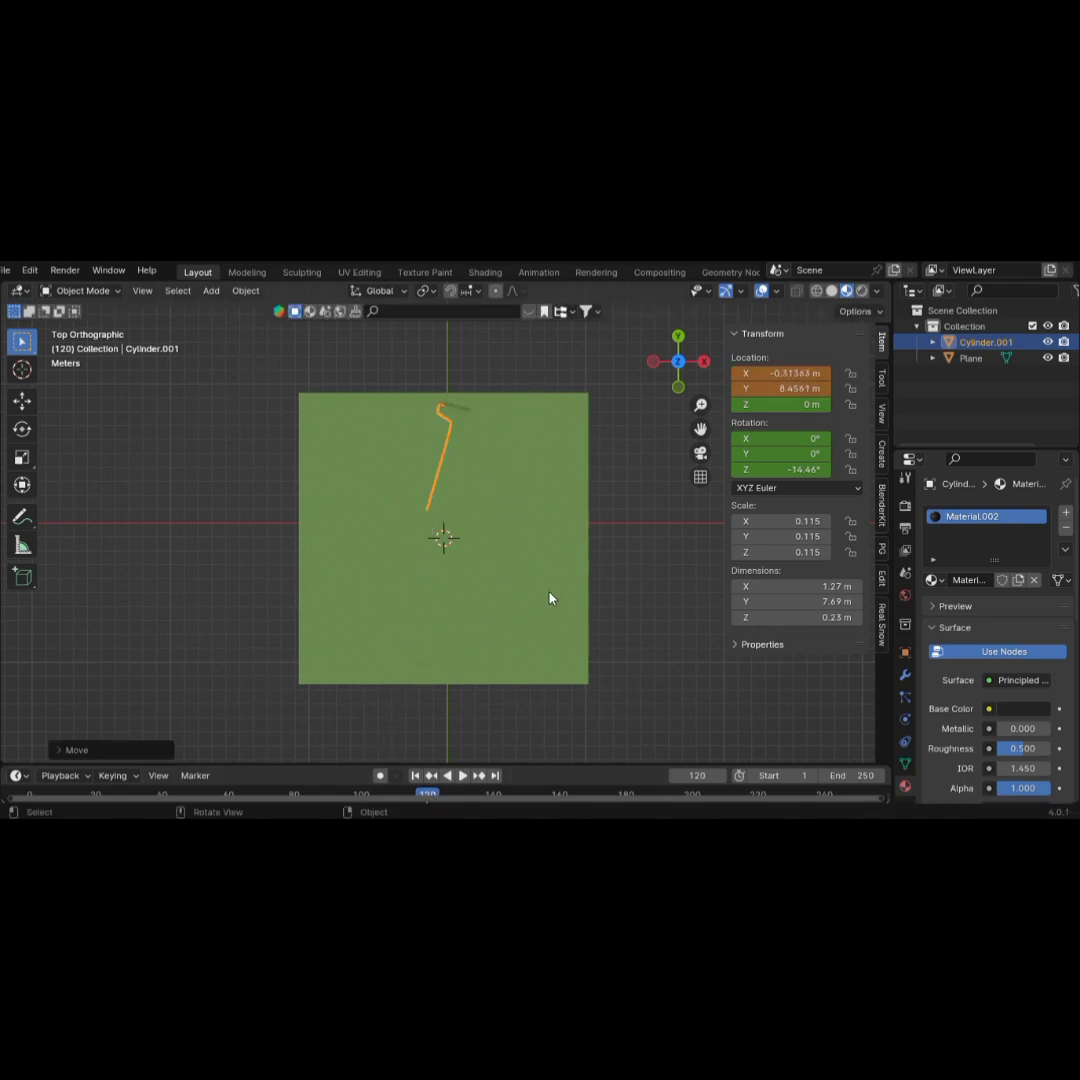
key(r)
click(657, 560)
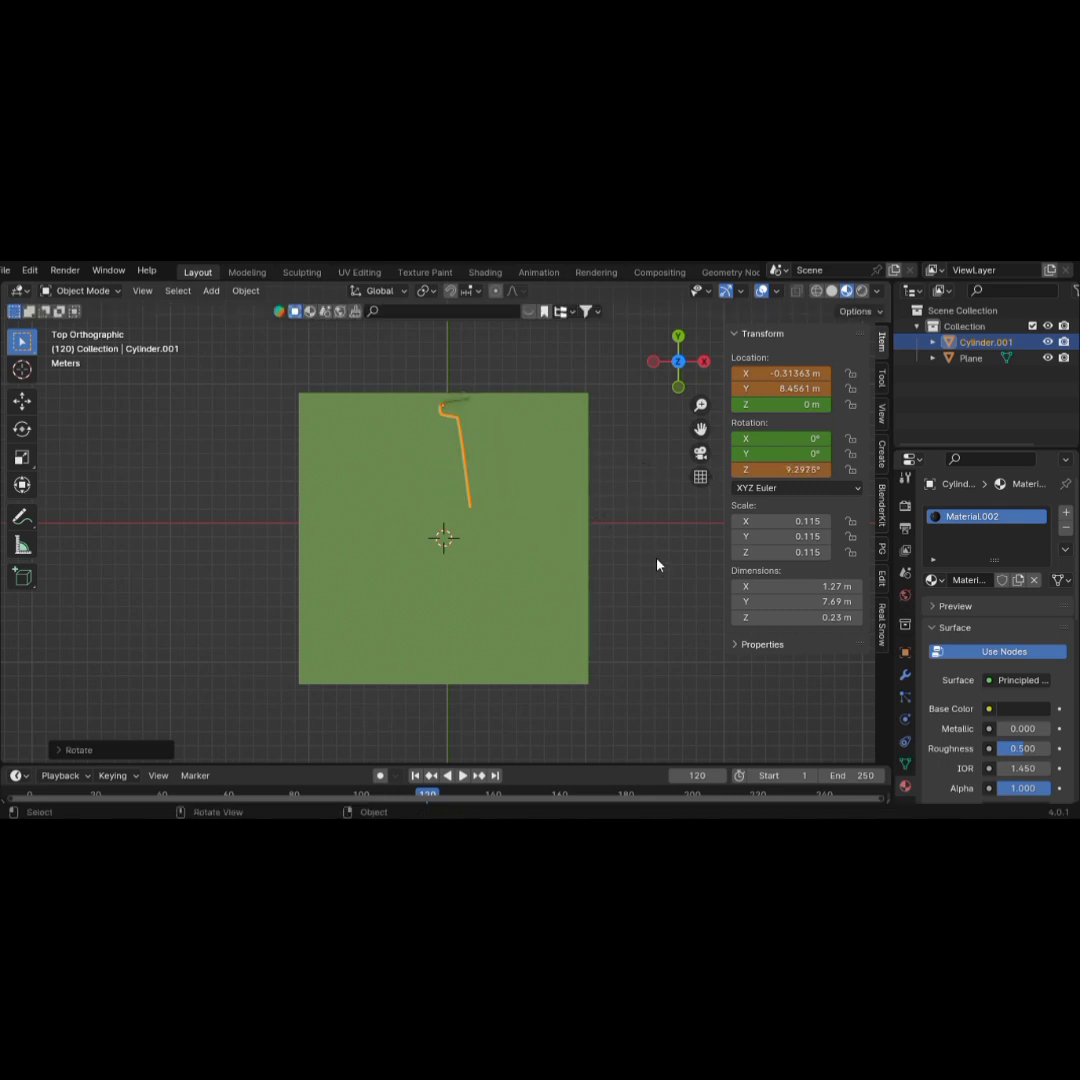
key(i)
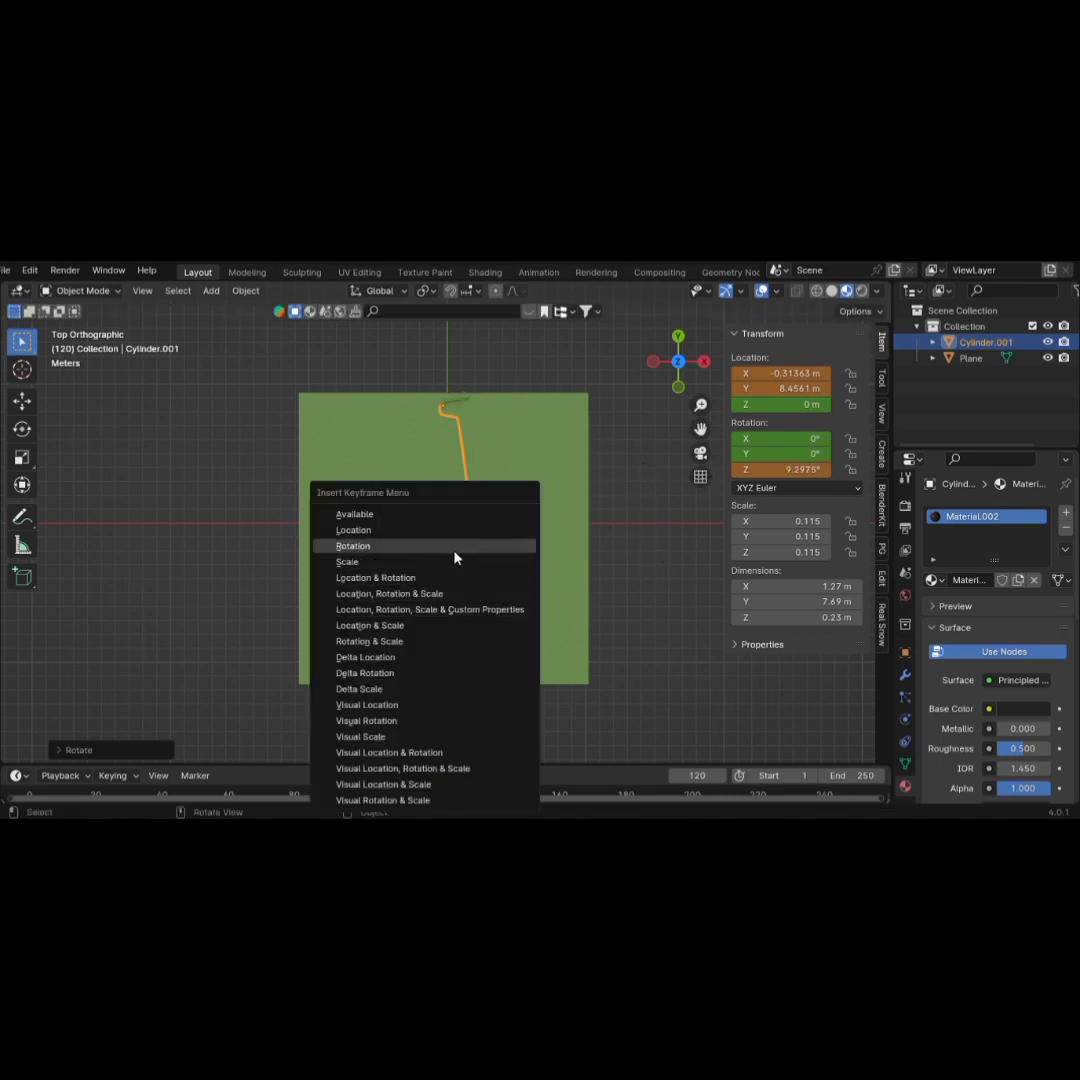
click(451, 579)
key(g)
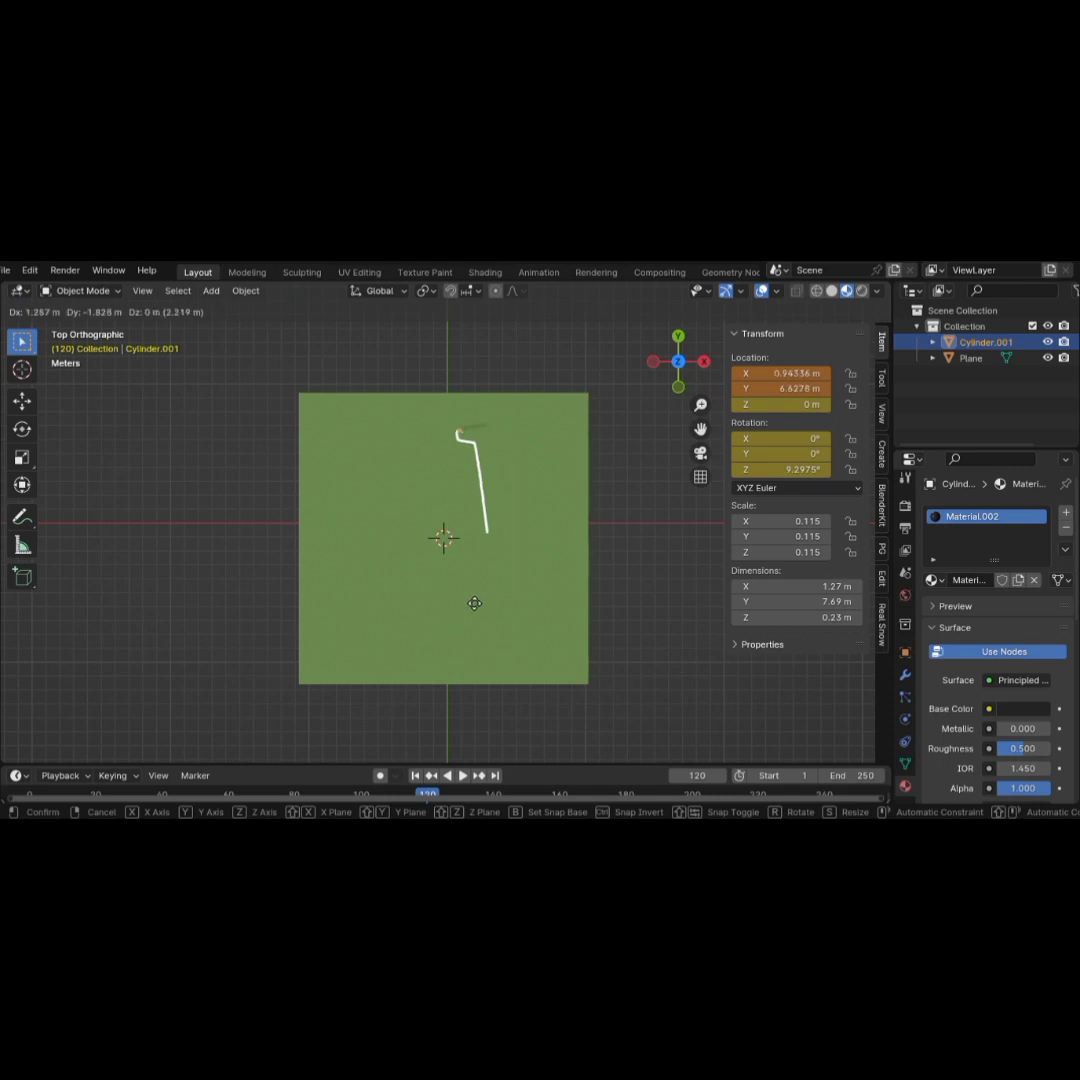
key(Escape)
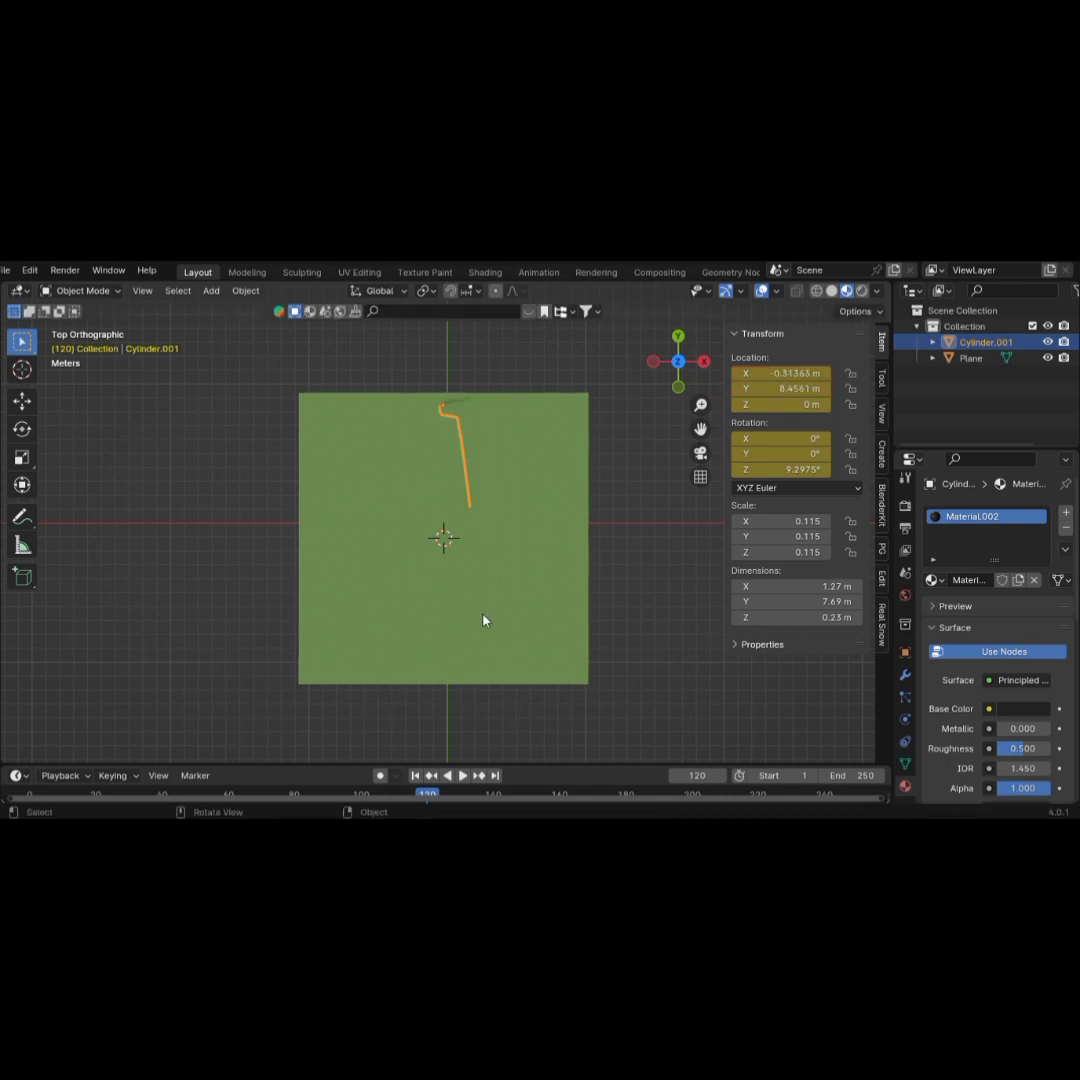
At frame 160, place the handle frame at about X 5.51 m, Y -10.11 m, Z rotation -7.2°, and keyframe its location and rotation
click(557, 795)
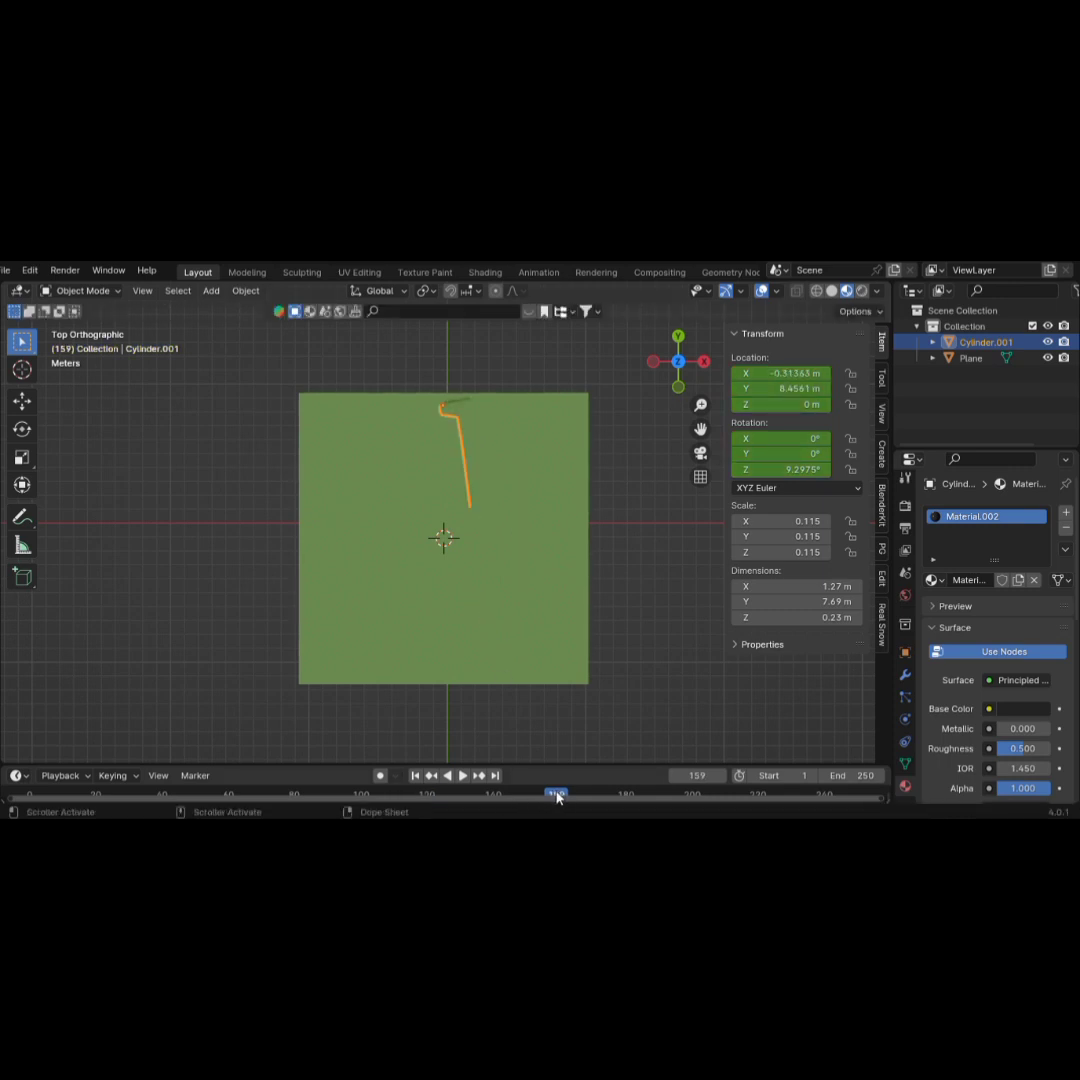
click(560, 796)
key(g)
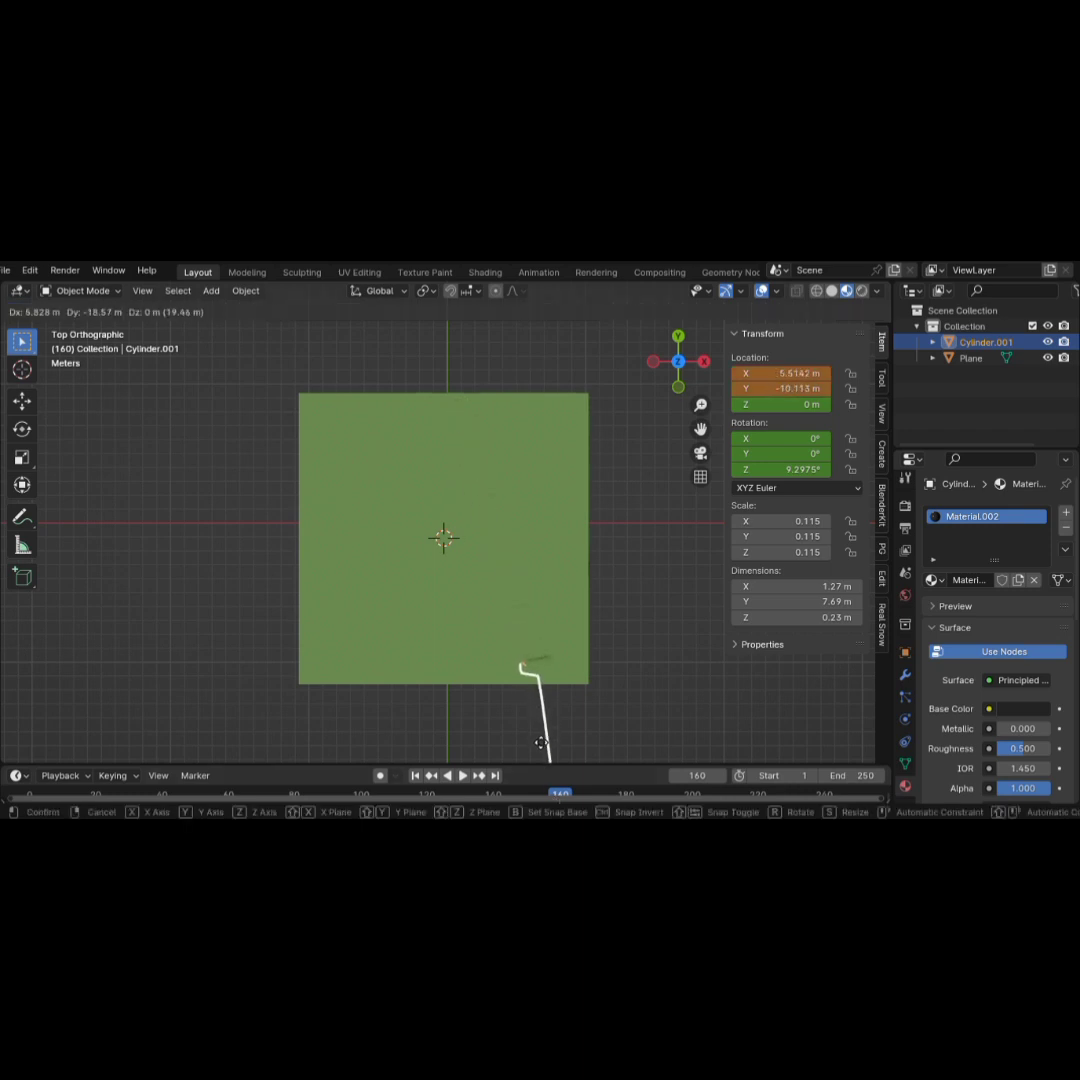
click(540, 742)
key(r)
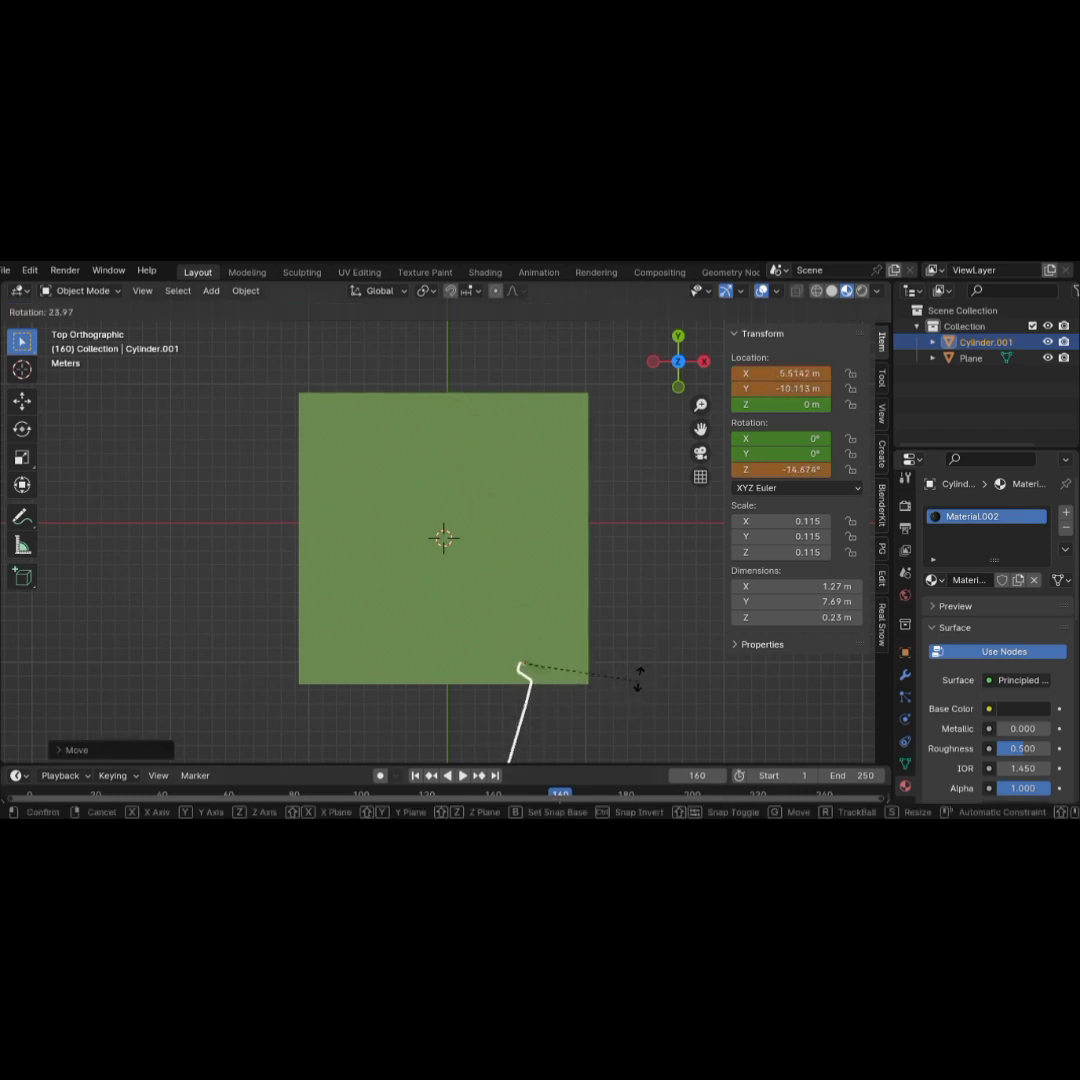
click(583, 651)
key(i)
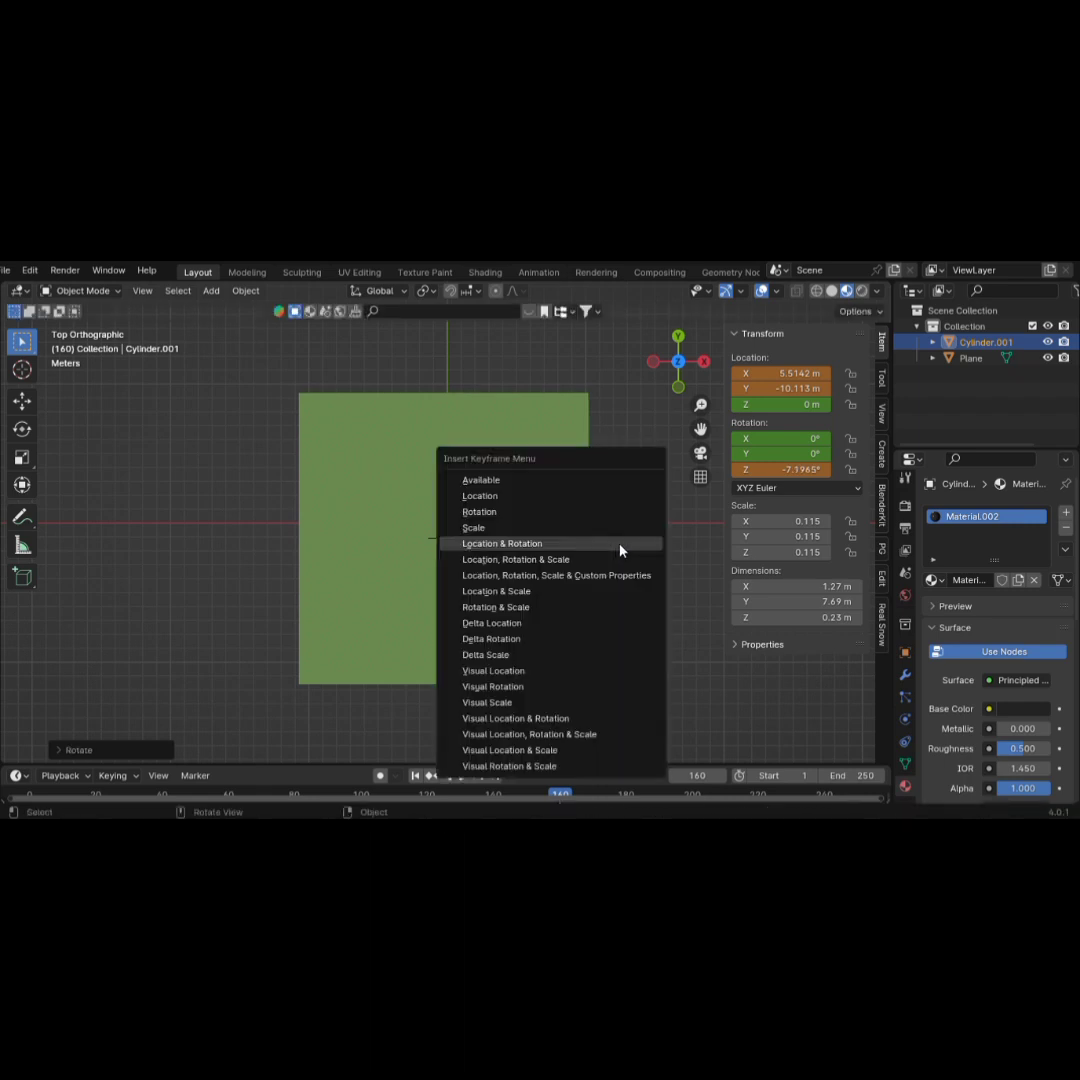
click(566, 545)
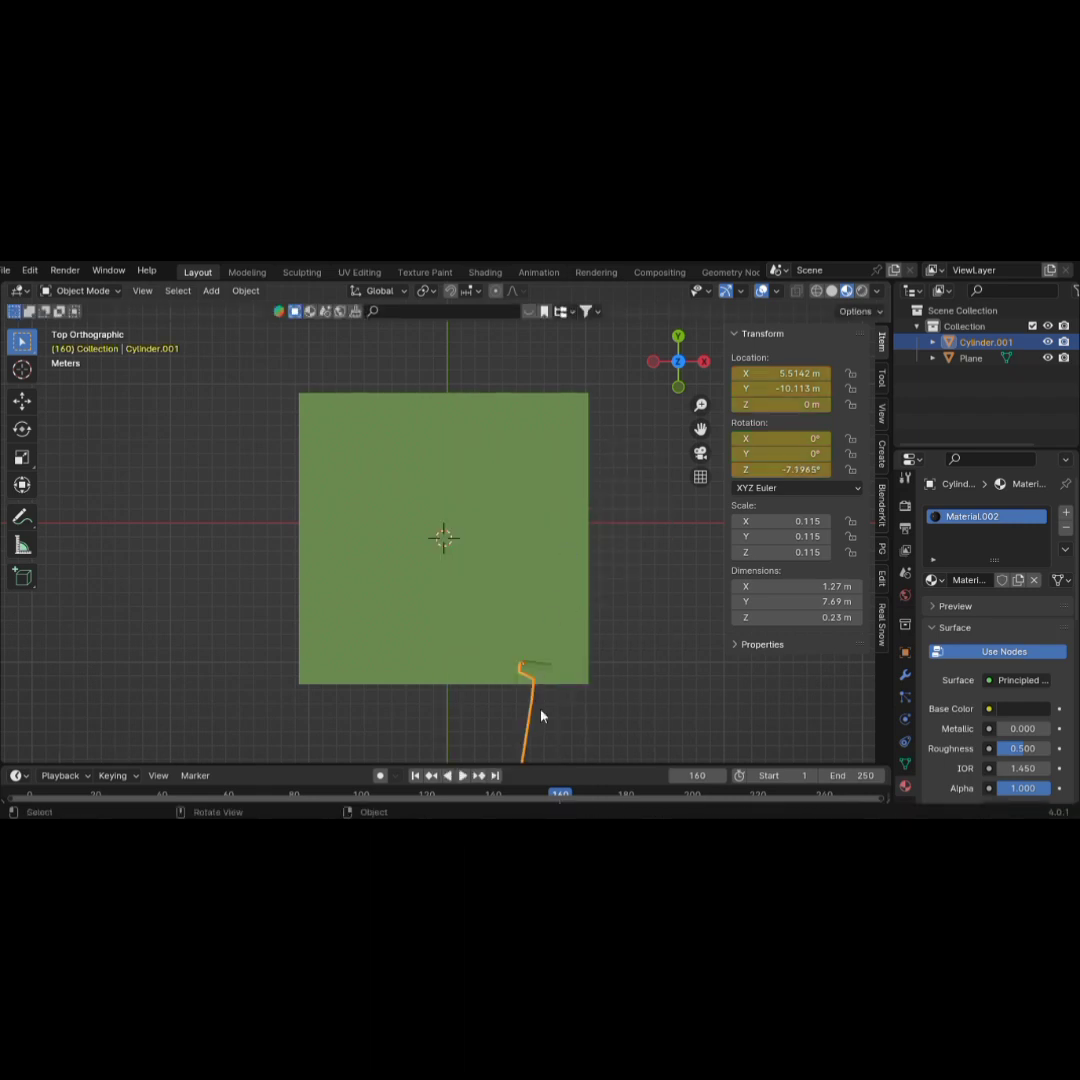
At frame 200, place the handle frame at about X 6.89 m, Y 7.60 m, Z rotation 4.8°, and keyframe its location and rotation
click(688, 800)
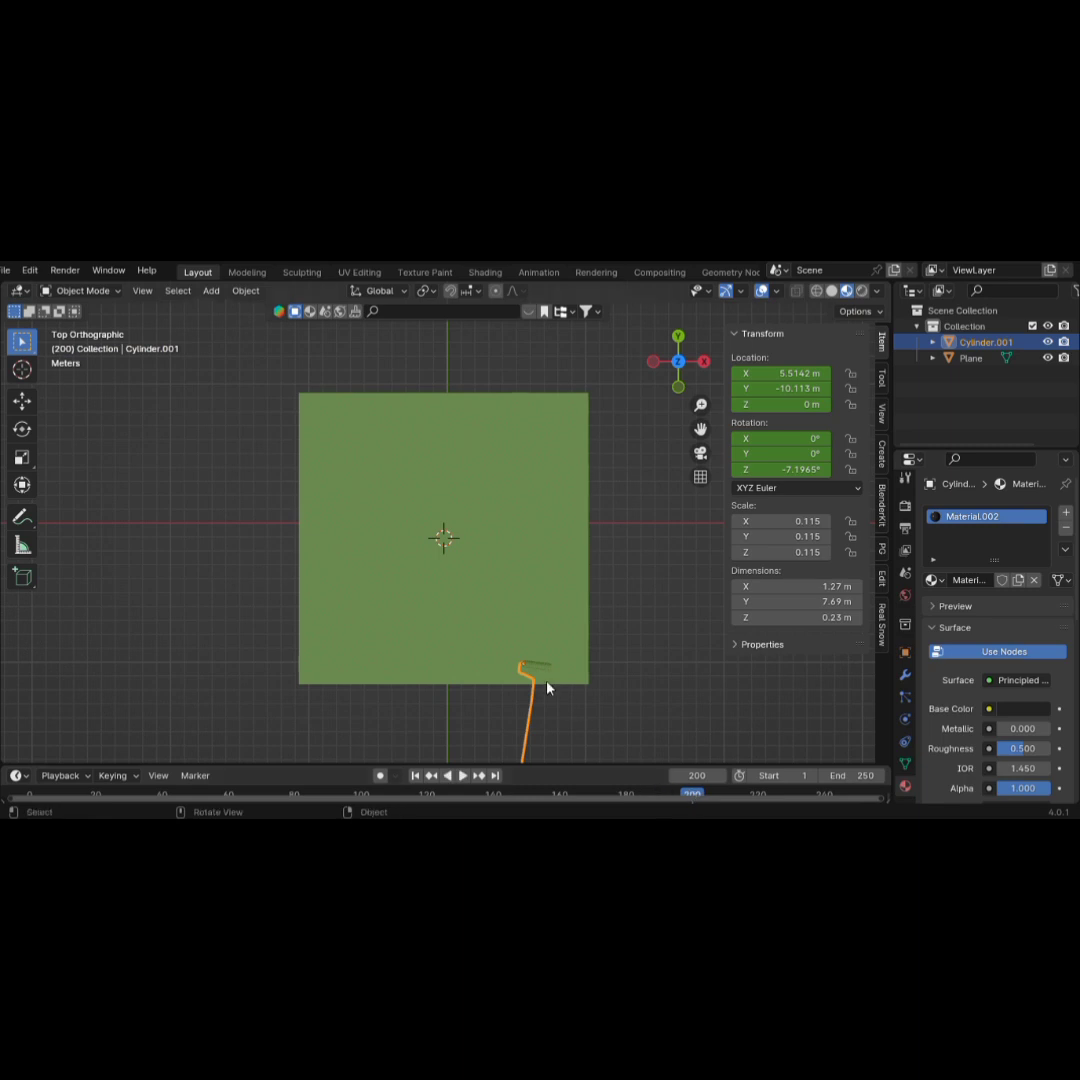
key(g)
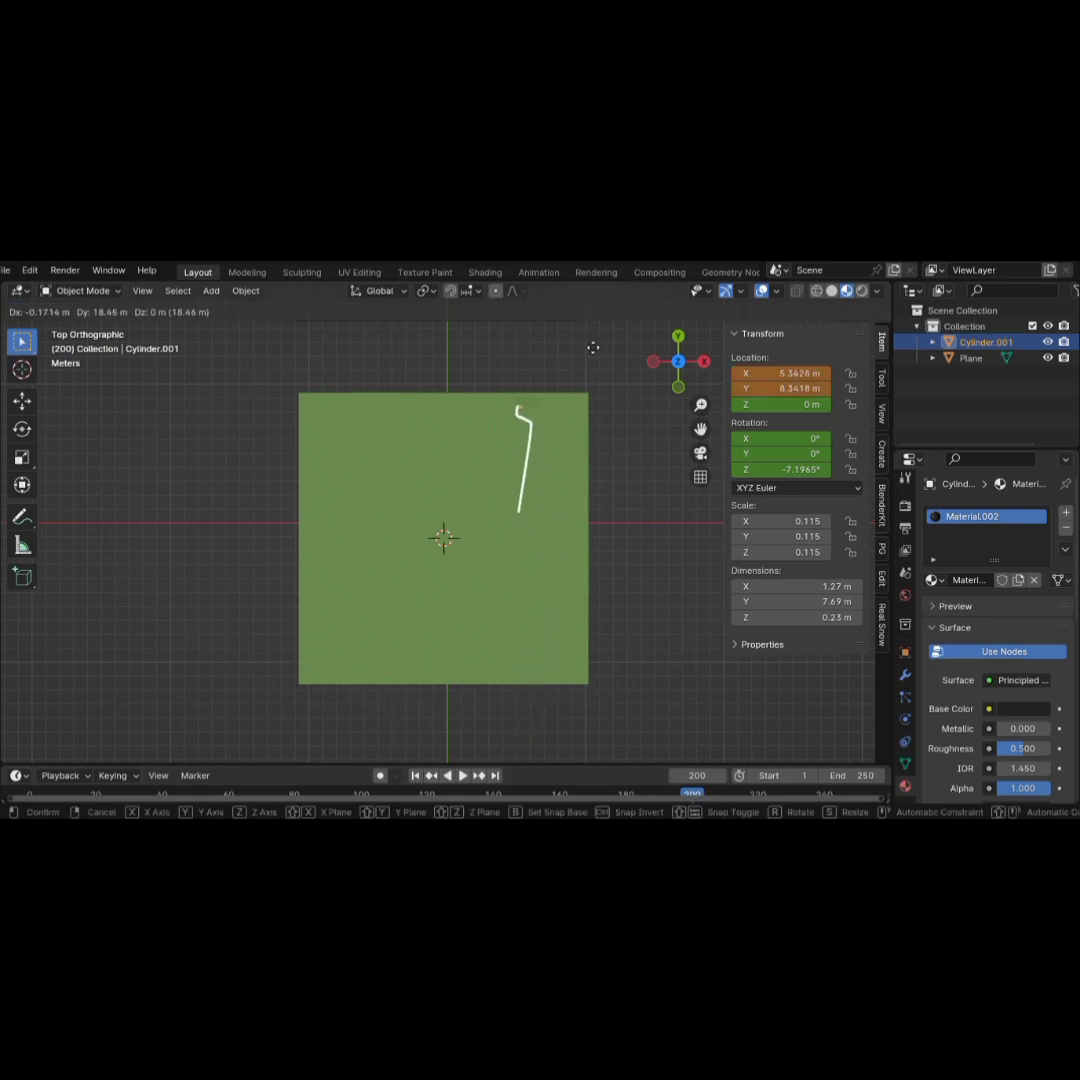
click(611, 356)
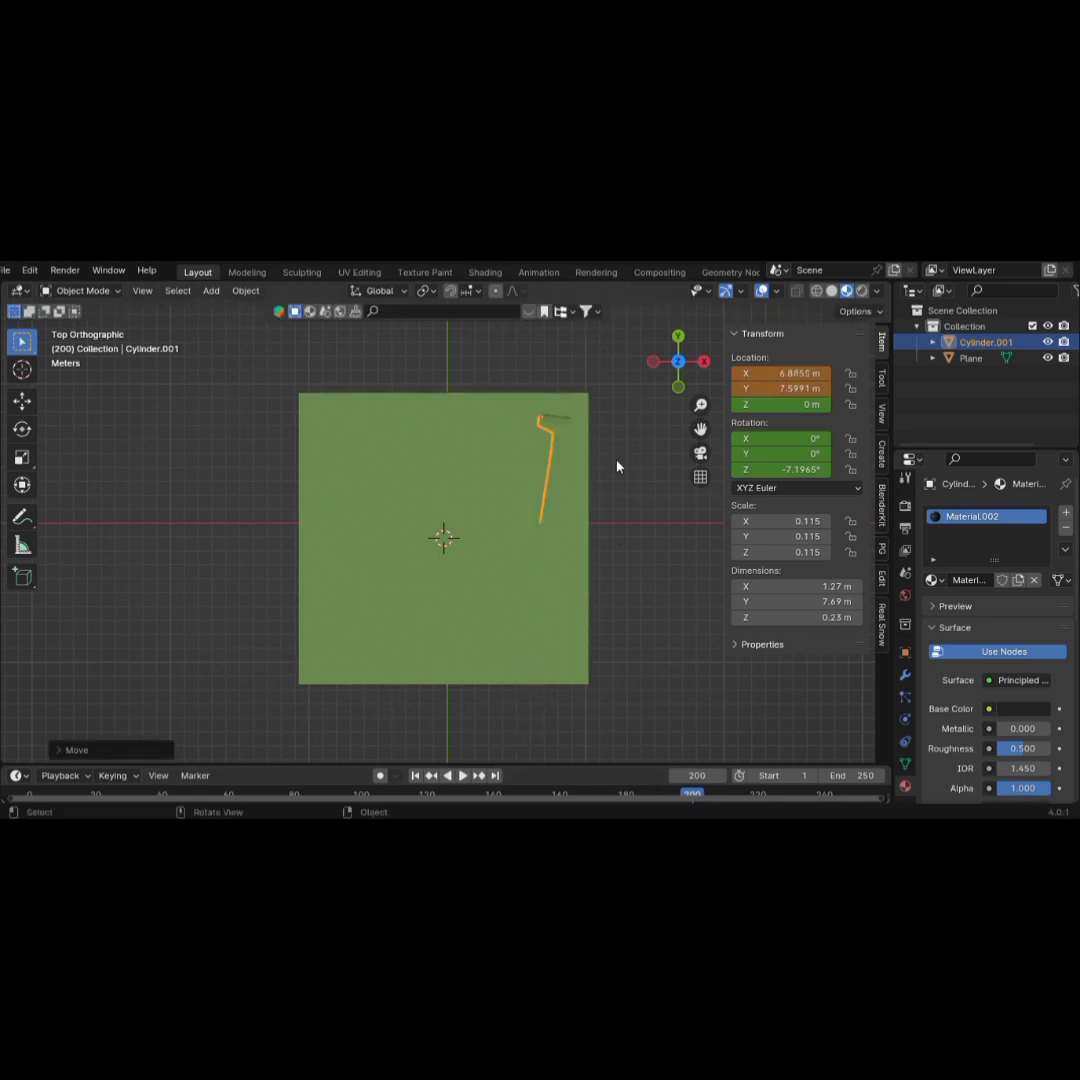
key(r)
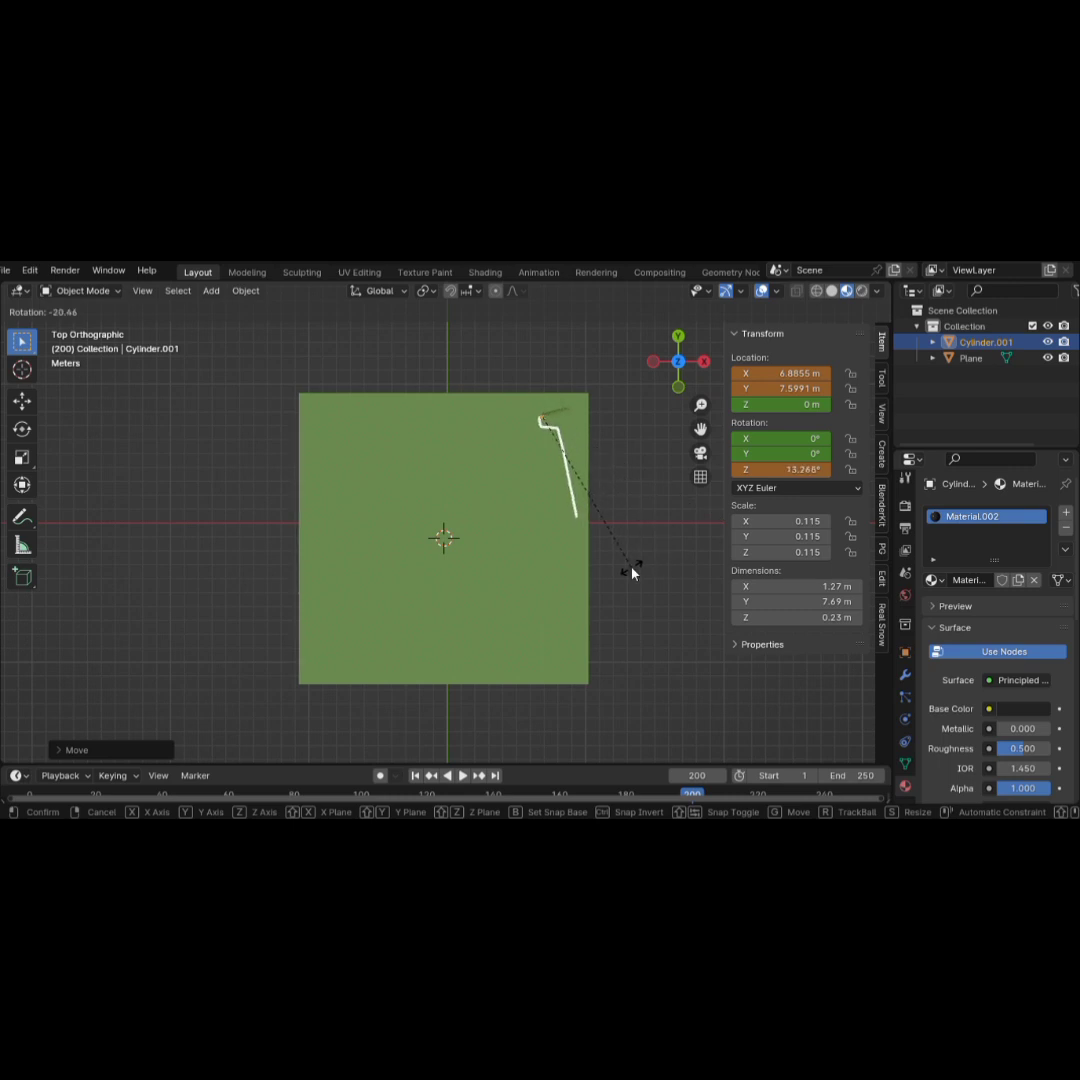
click(632, 570)
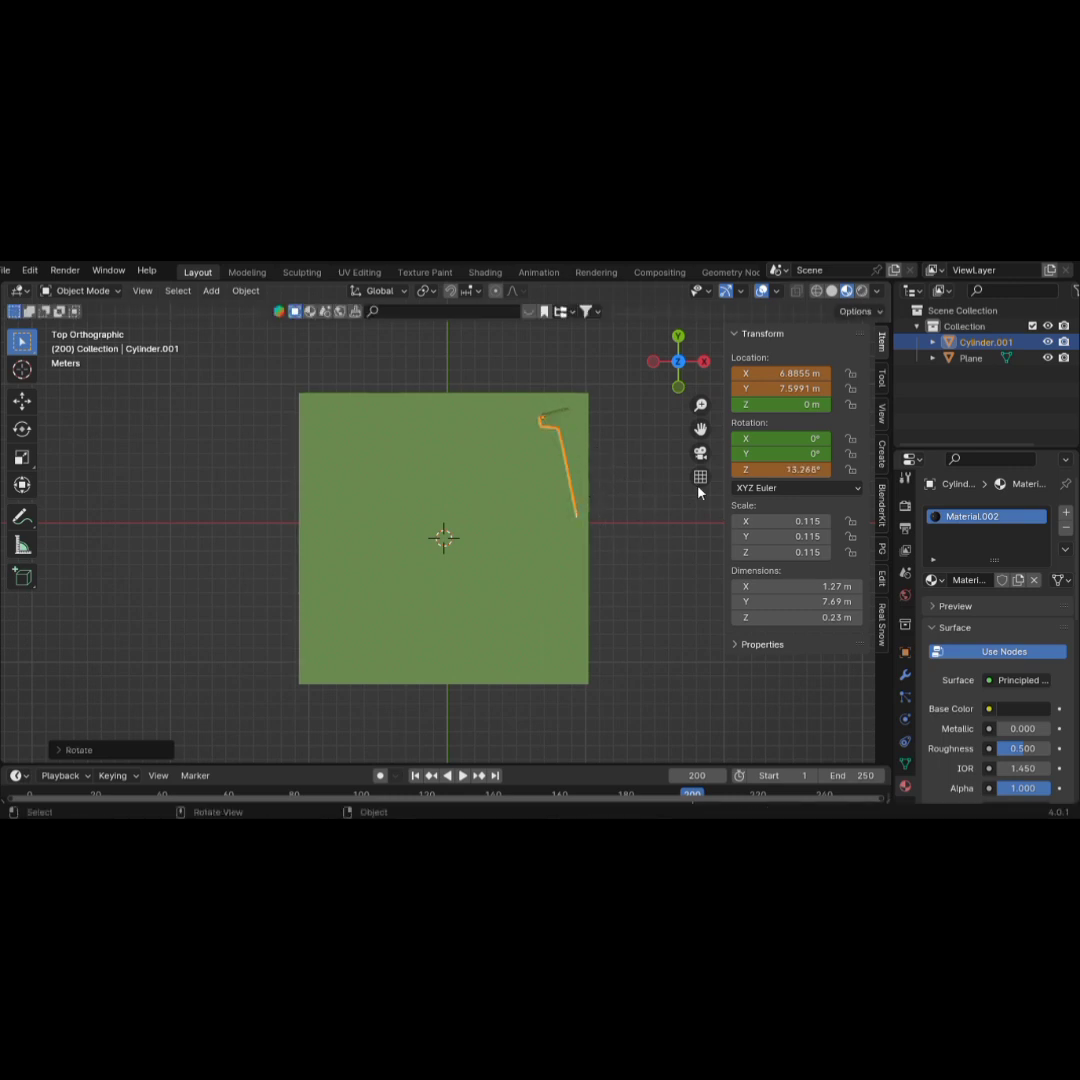
key(r)
click(602, 500)
key(i)
click(526, 448)
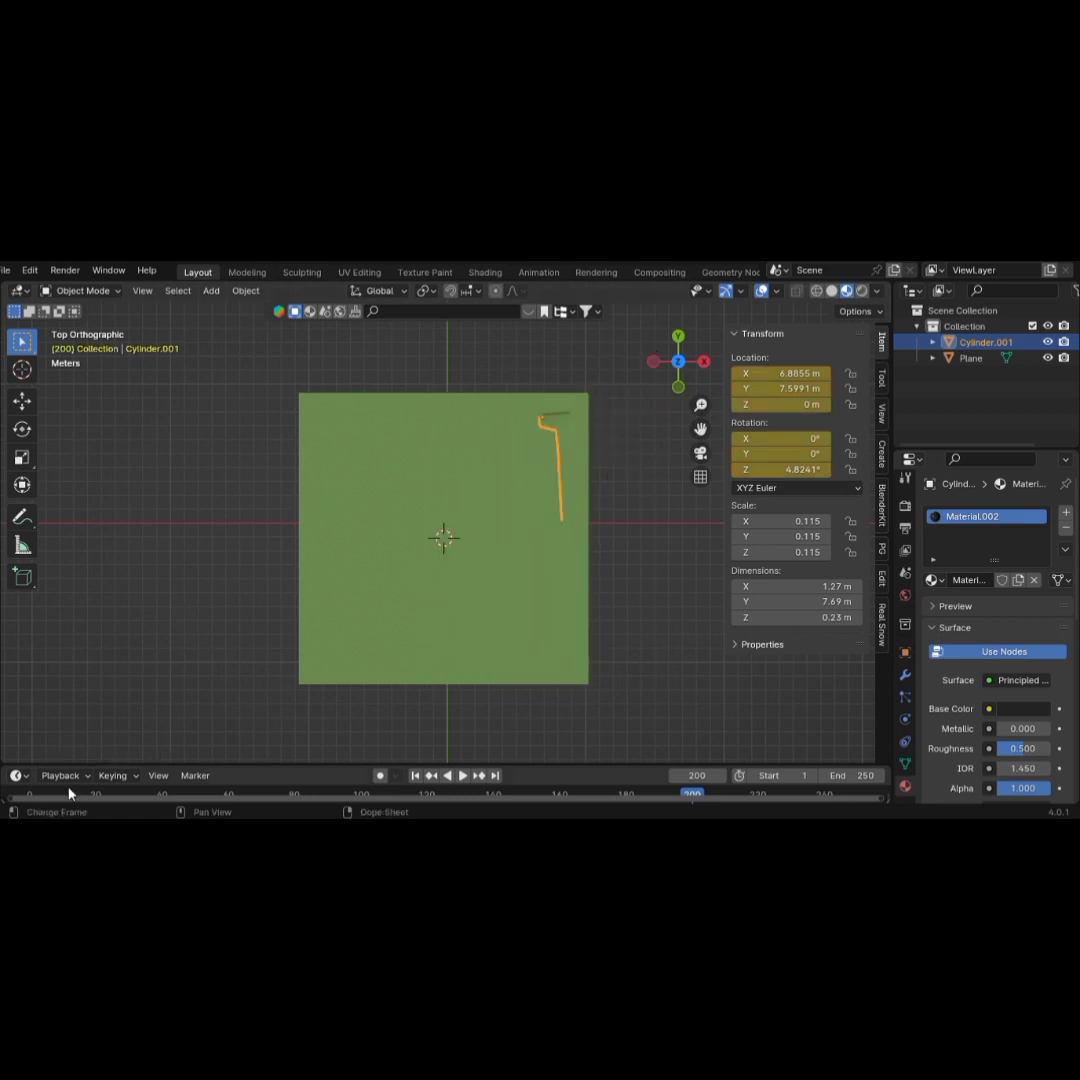
Return to frame 0 and add a camera to the scene
key(shift+Left)
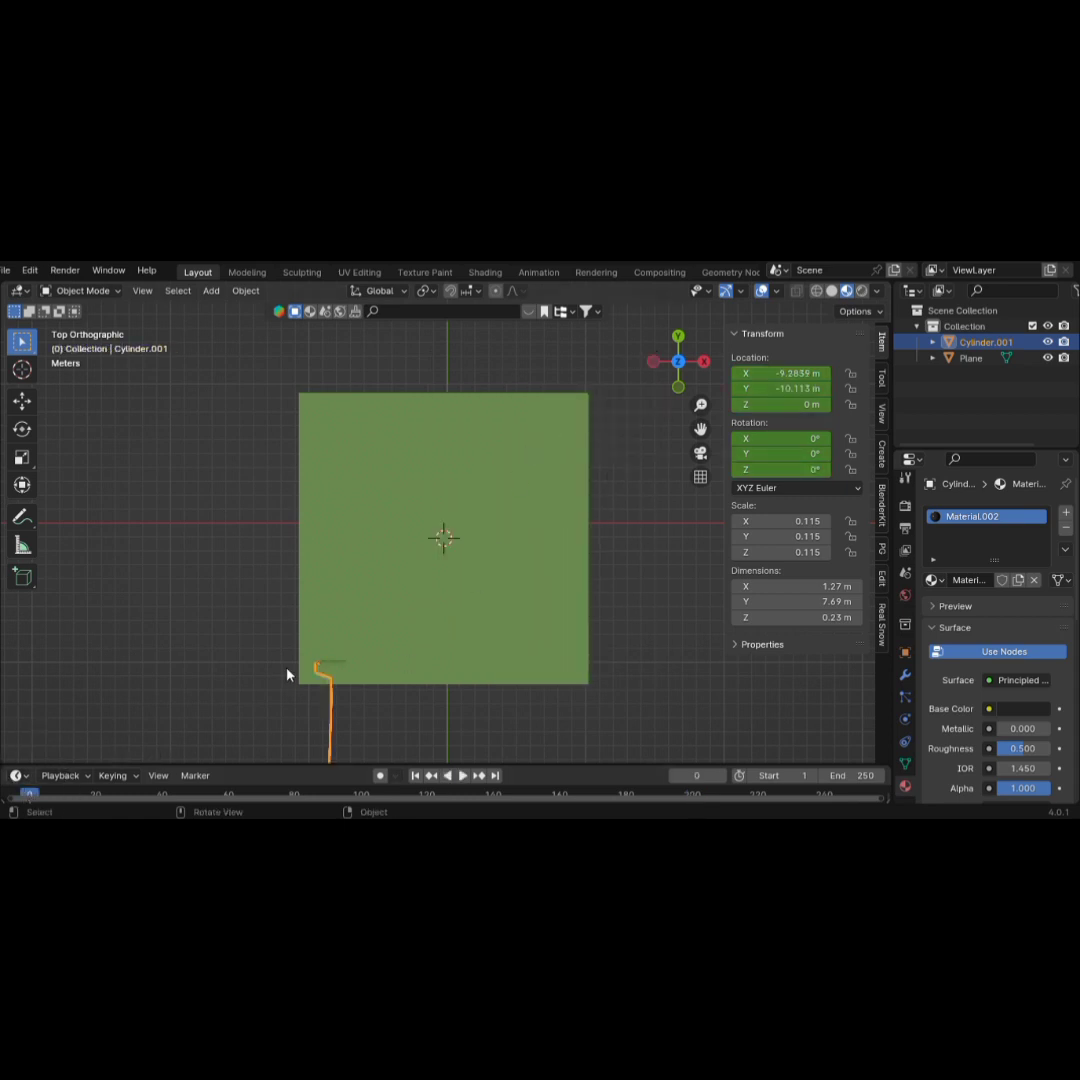
middle_drag(371, 688, 559, 586)
click(504, 439)
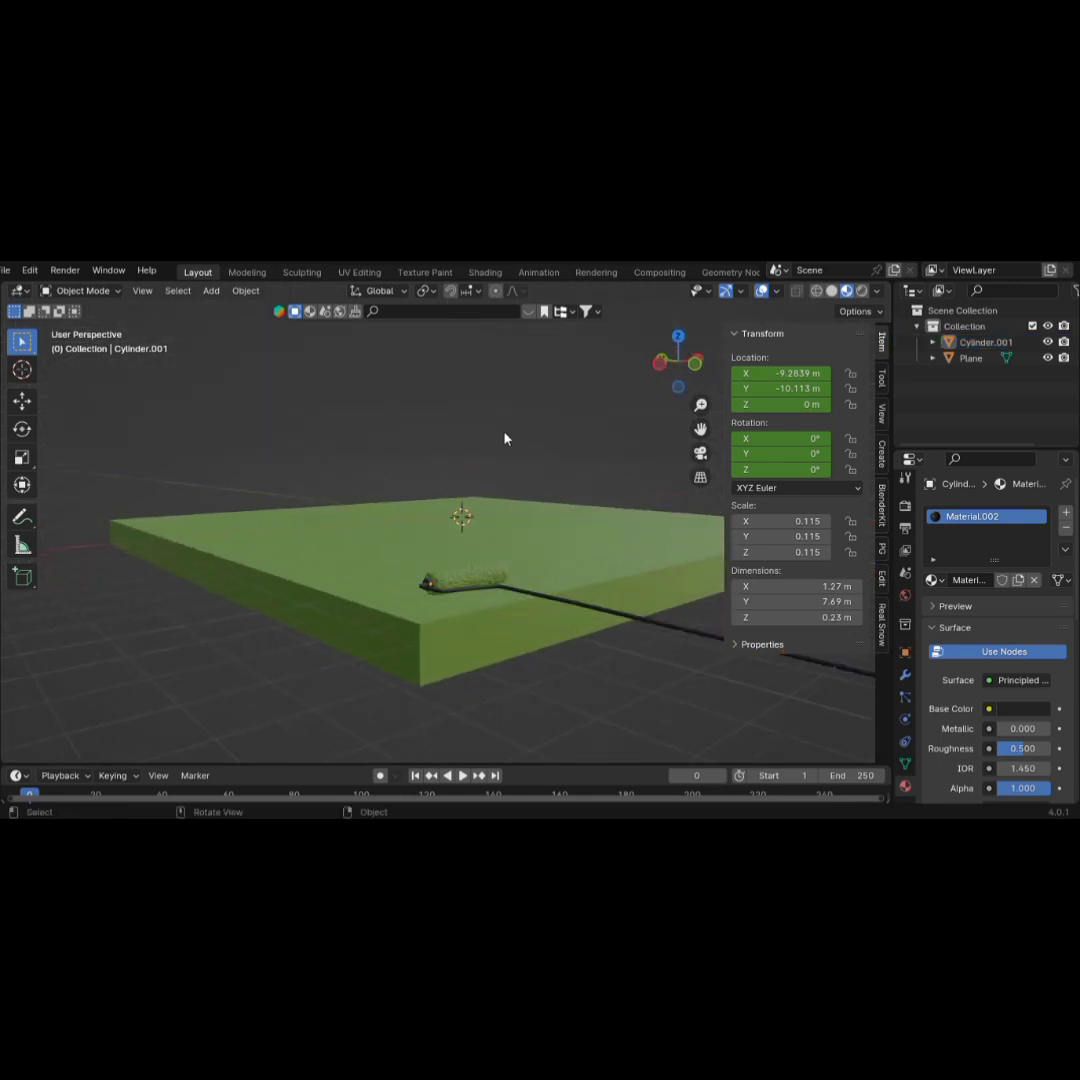
key(shift+a)
mouse_move(460, 533)
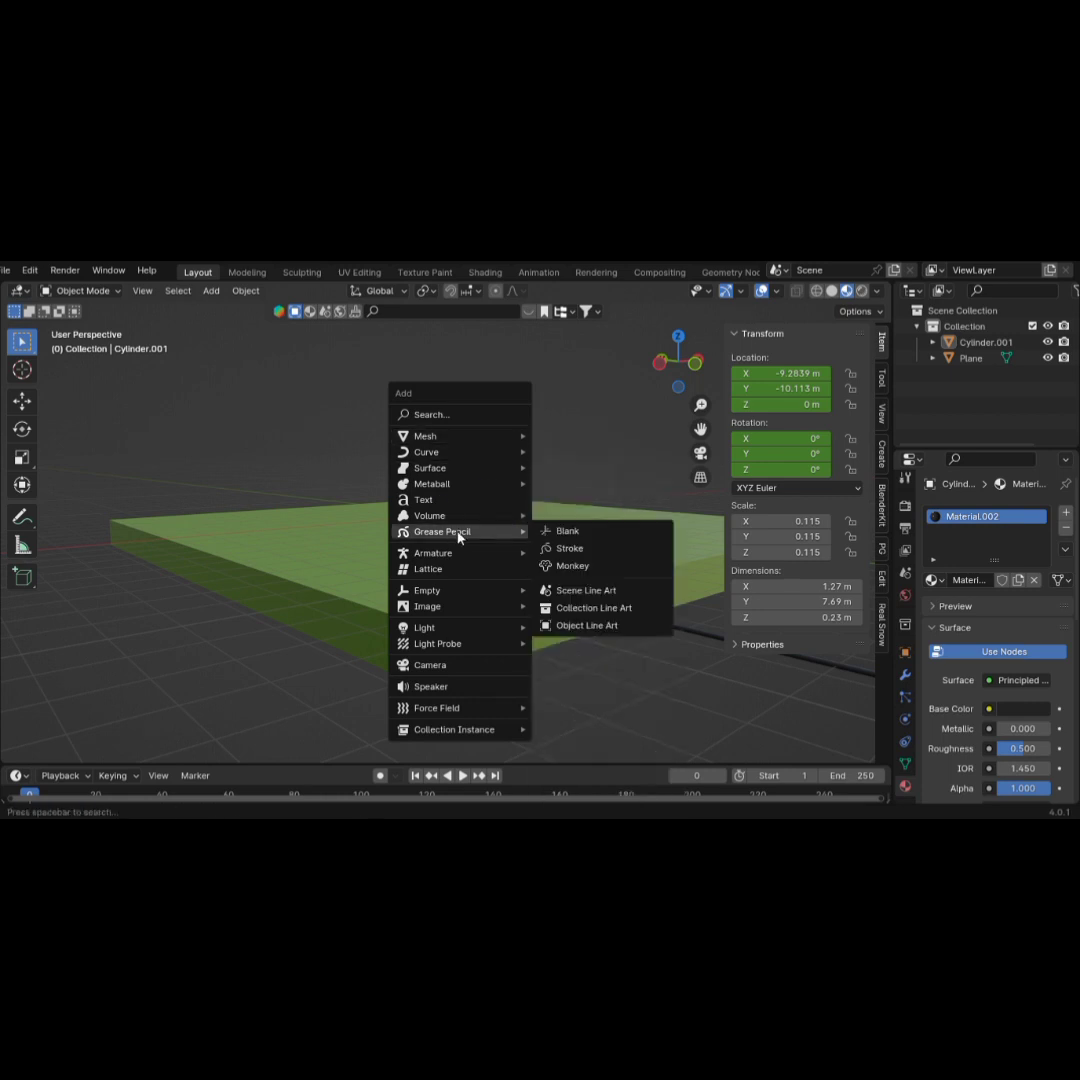
click(448, 665)
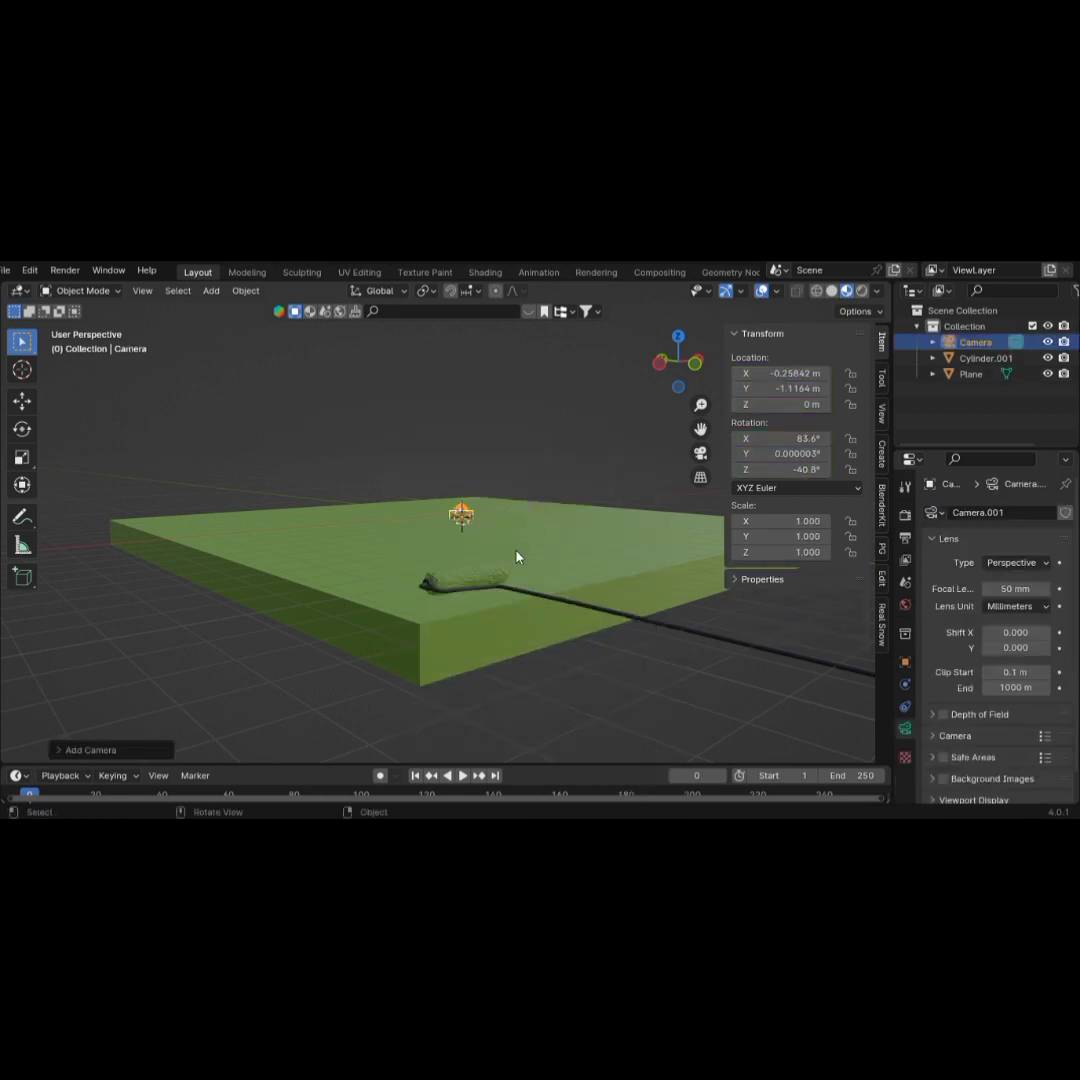
Align the active camera to a low perspective view of the roller at the floor's corner
click(143, 291)
mouse_move(230, 533)
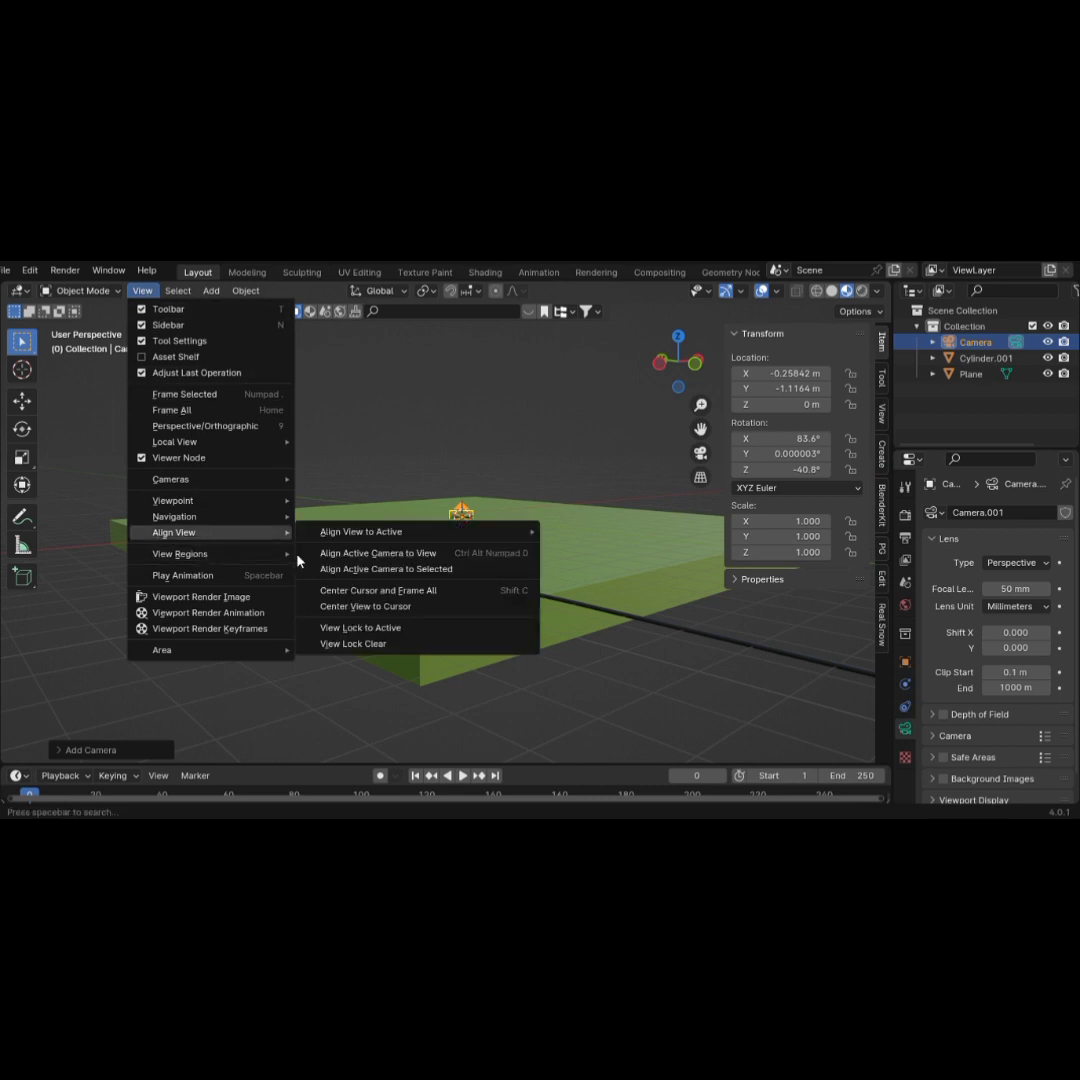
click(352, 555)
scroll(408, 548, up, 2)
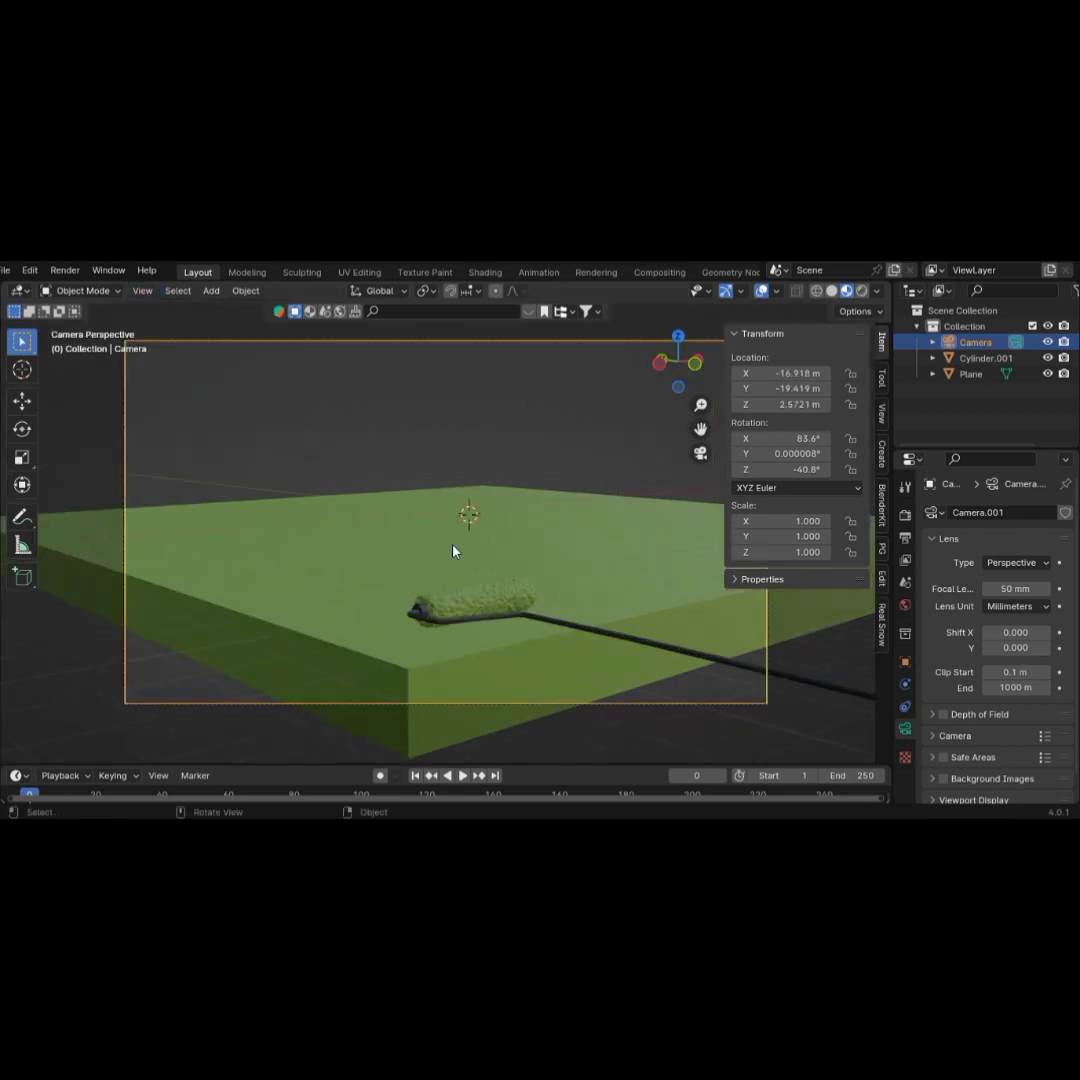
Move the camera closer to the roller along its local Z axis and reframe it at about X -13.51 m, Y -15.65 m, Z 1.26 m
scroll(450, 549, down, 3)
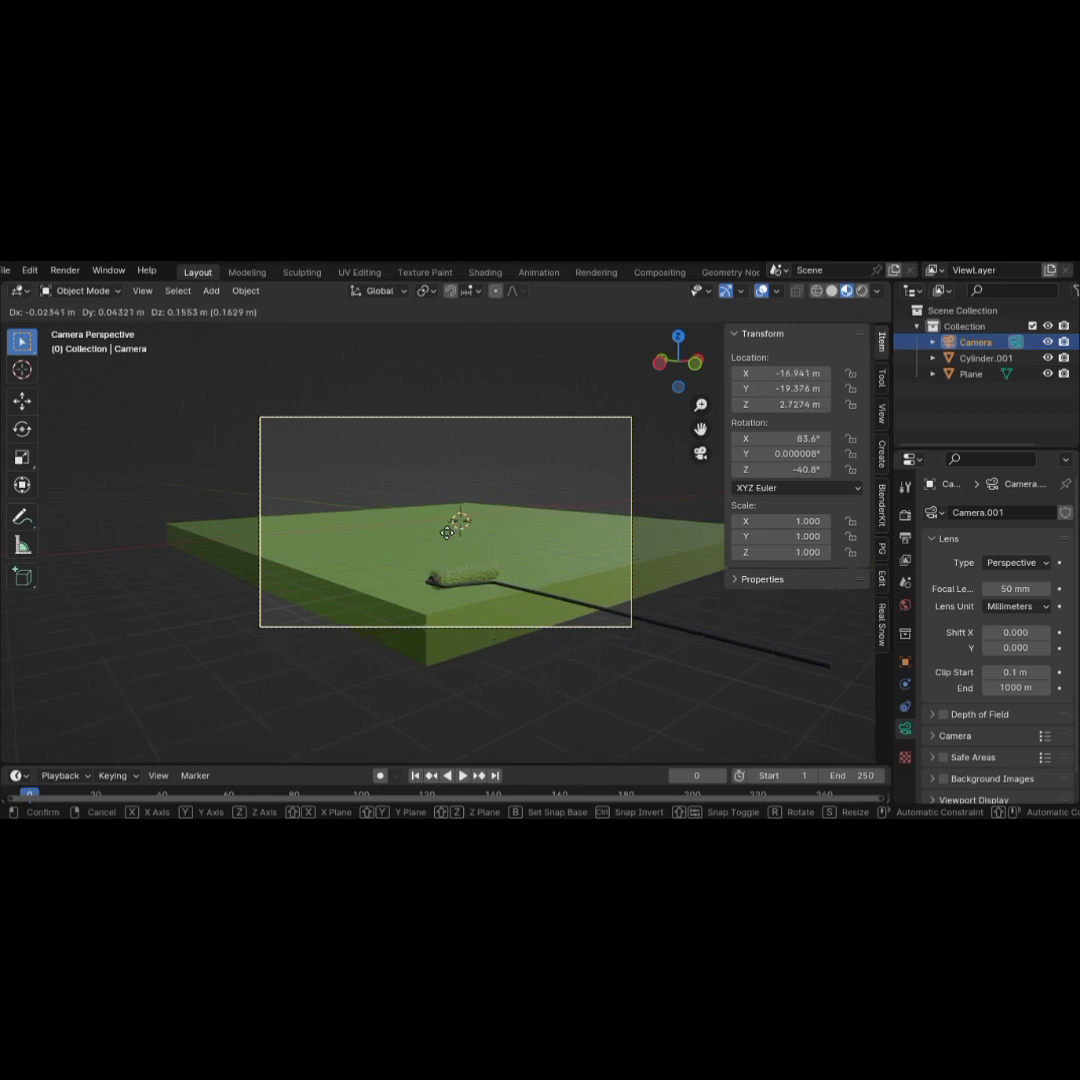
key(z)
key(z)
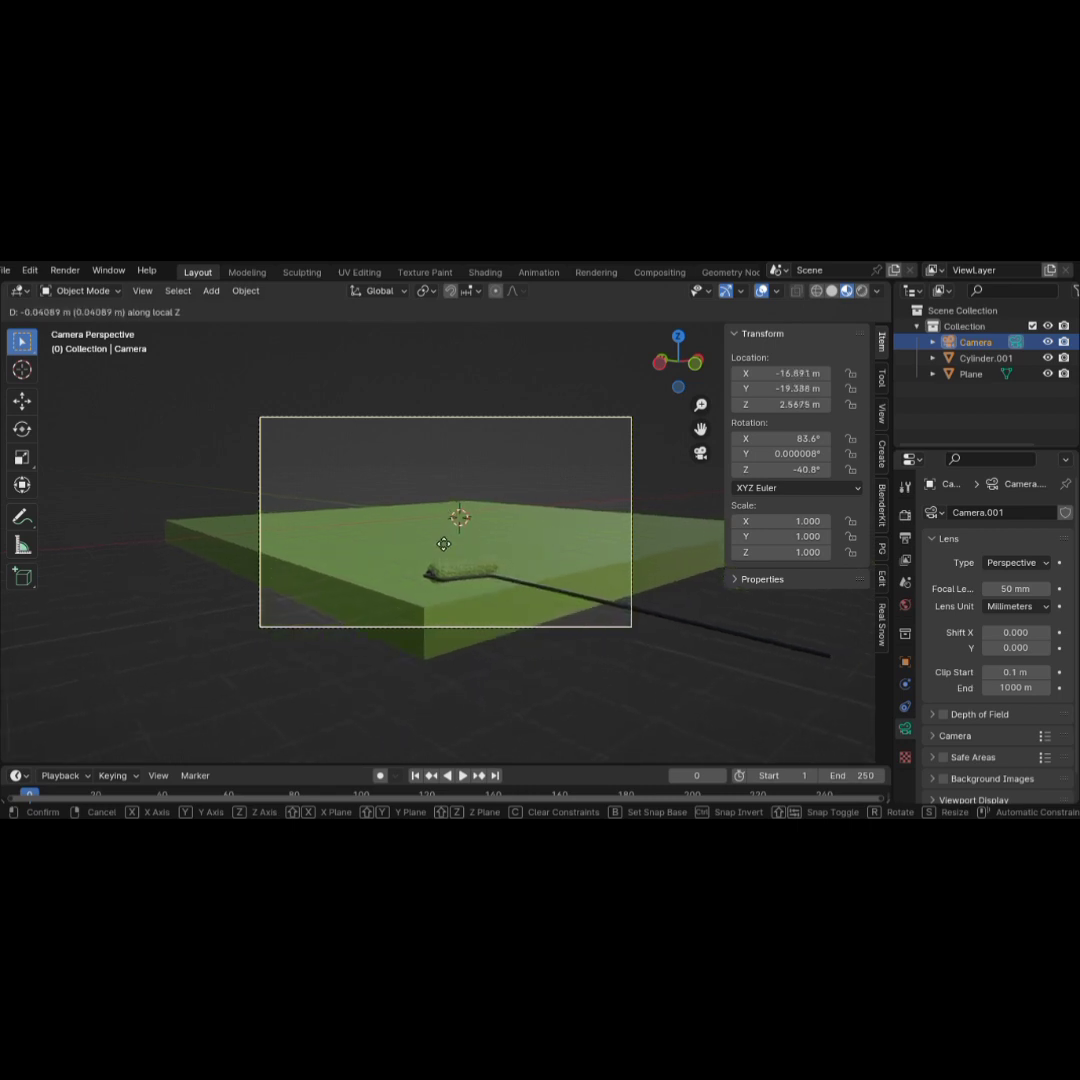
click(452, 448)
key(g)
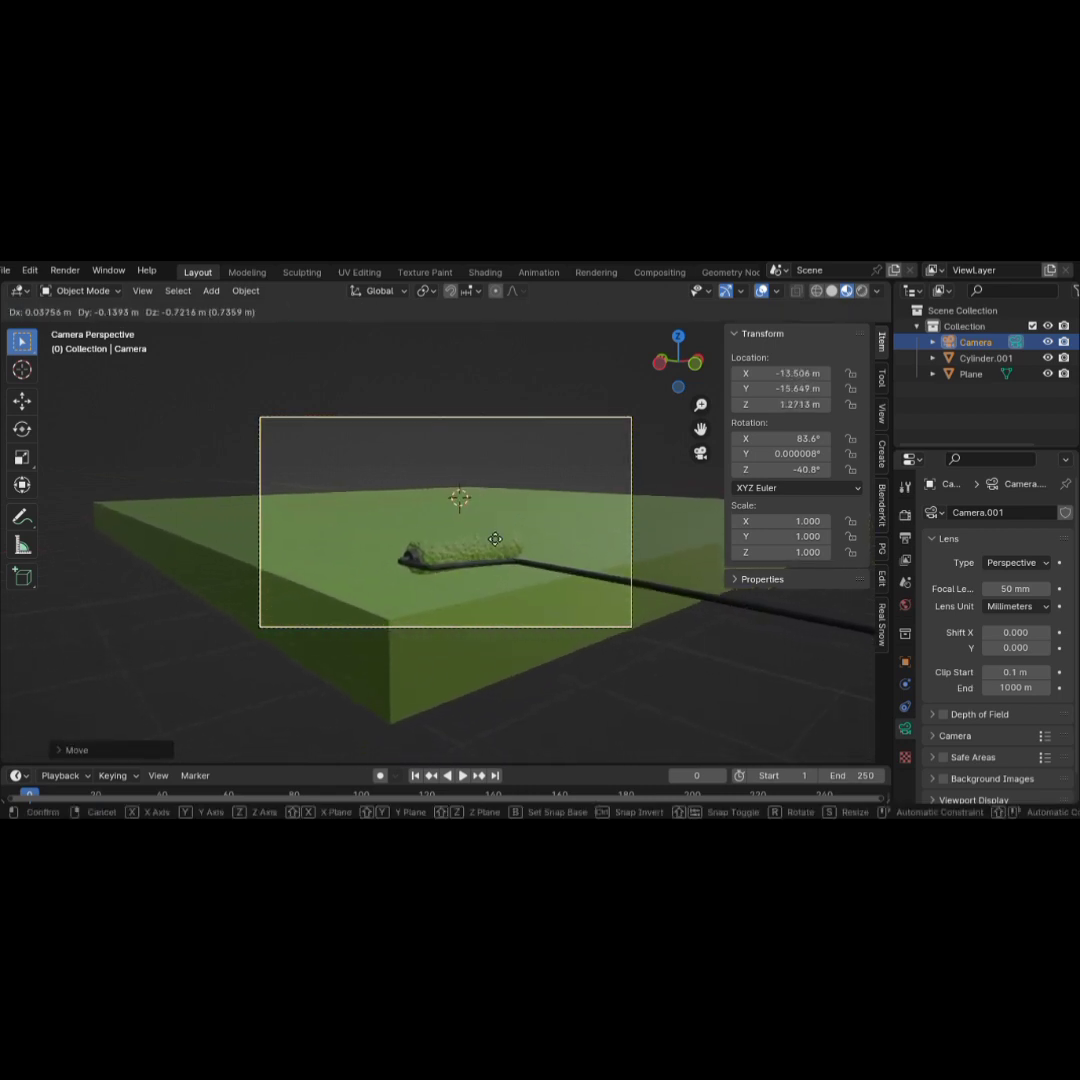
click(490, 539)
scroll(541, 432, down, 3)
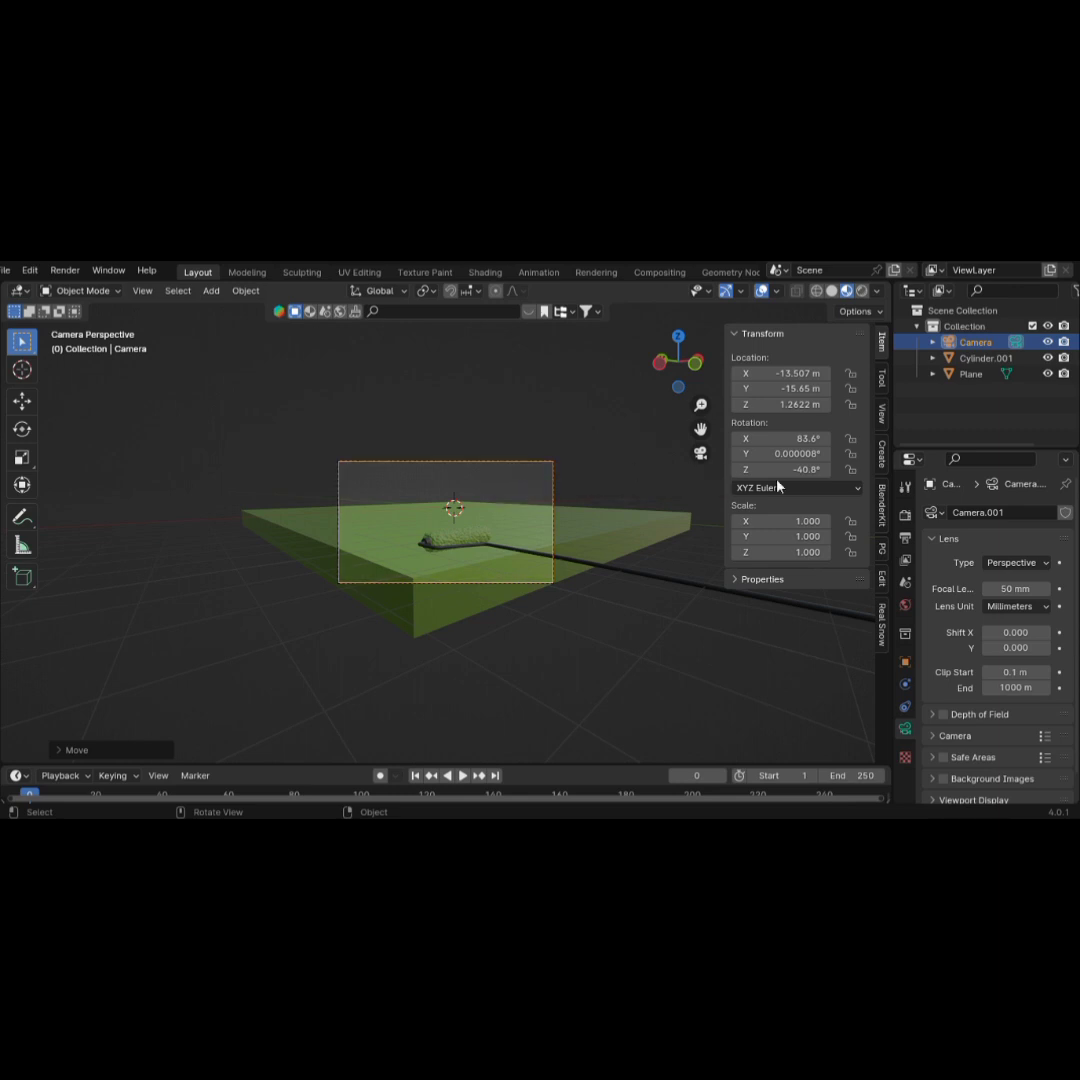
Add a Track To constraint to the camera and set the paint roller as its target
click(905, 706)
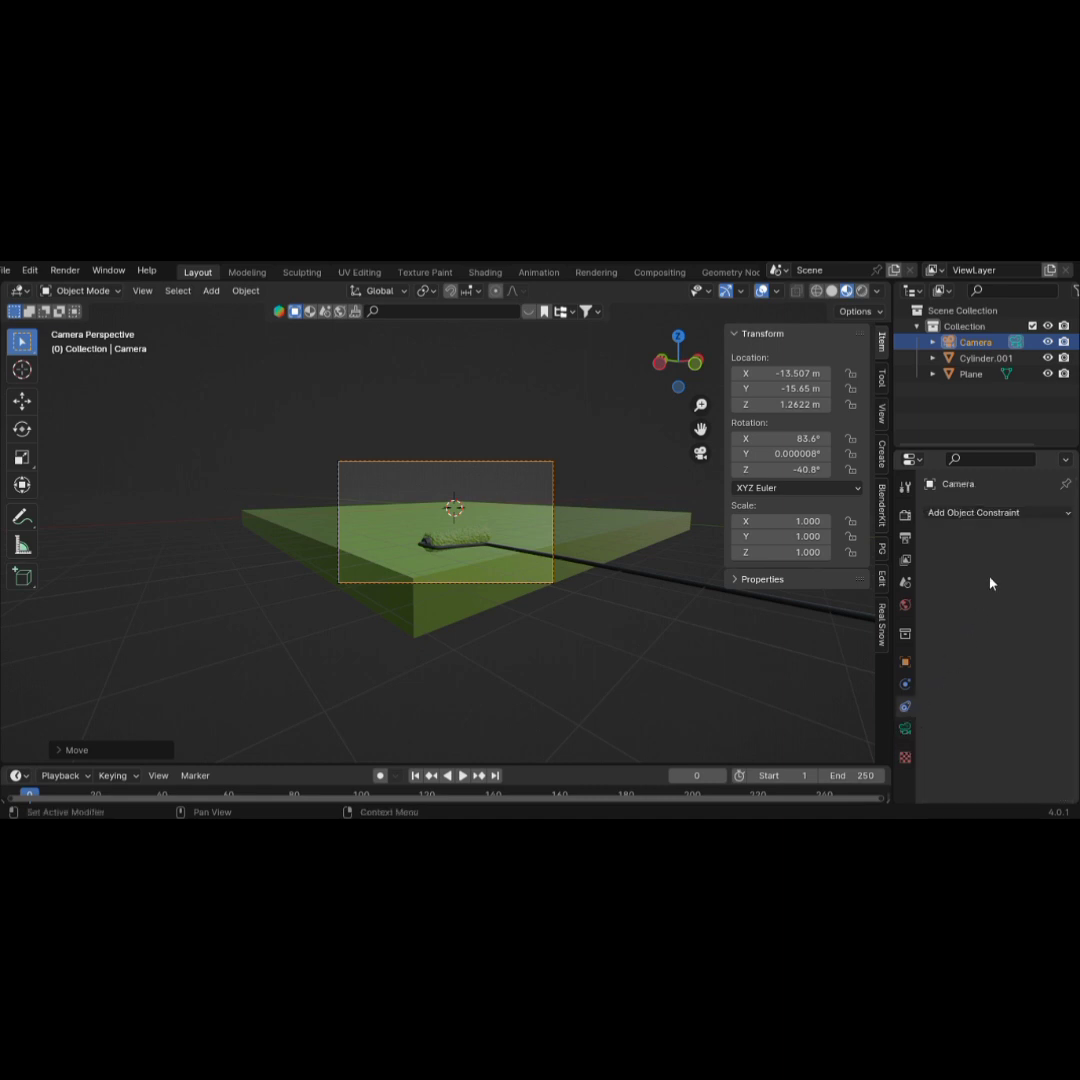
click(993, 515)
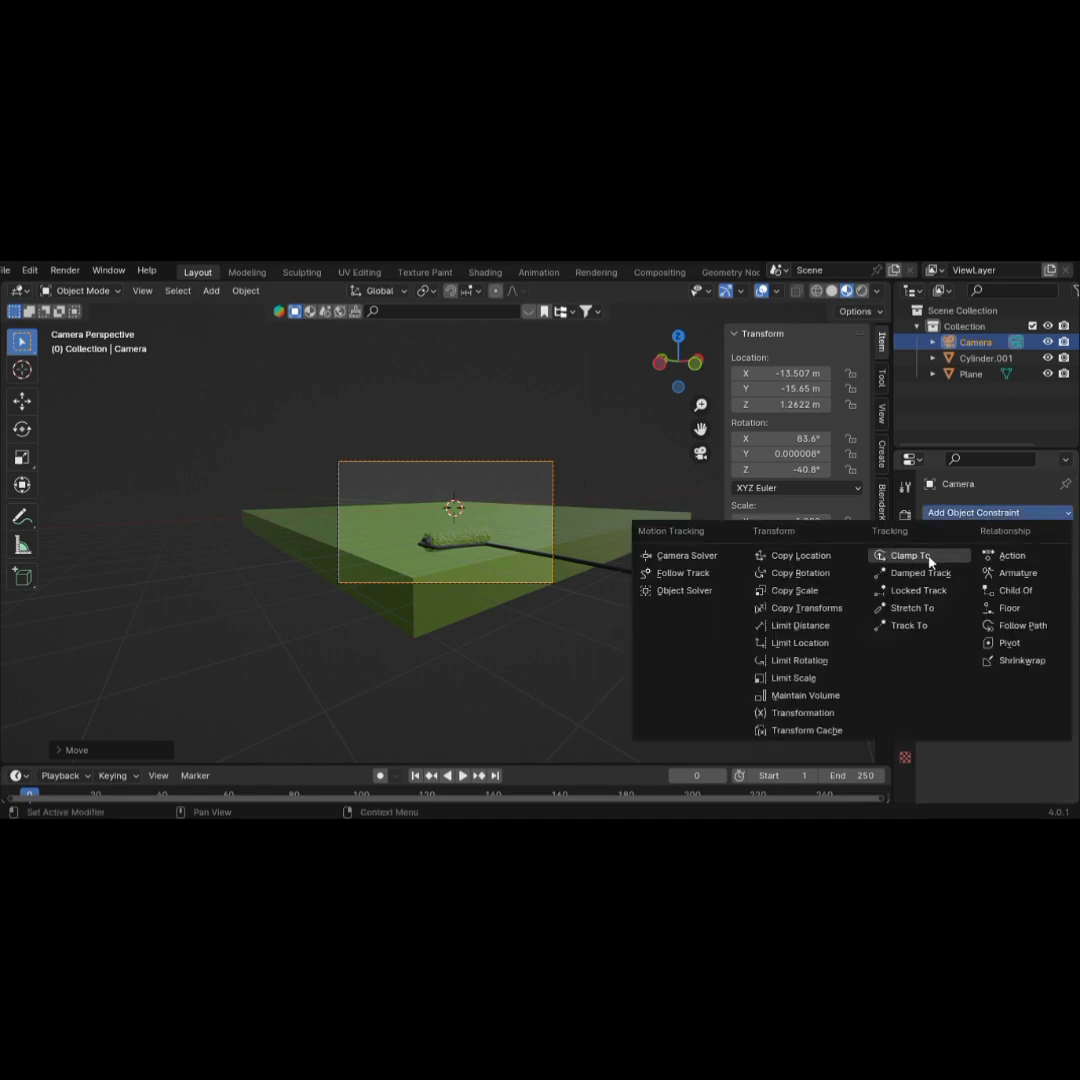
click(912, 625)
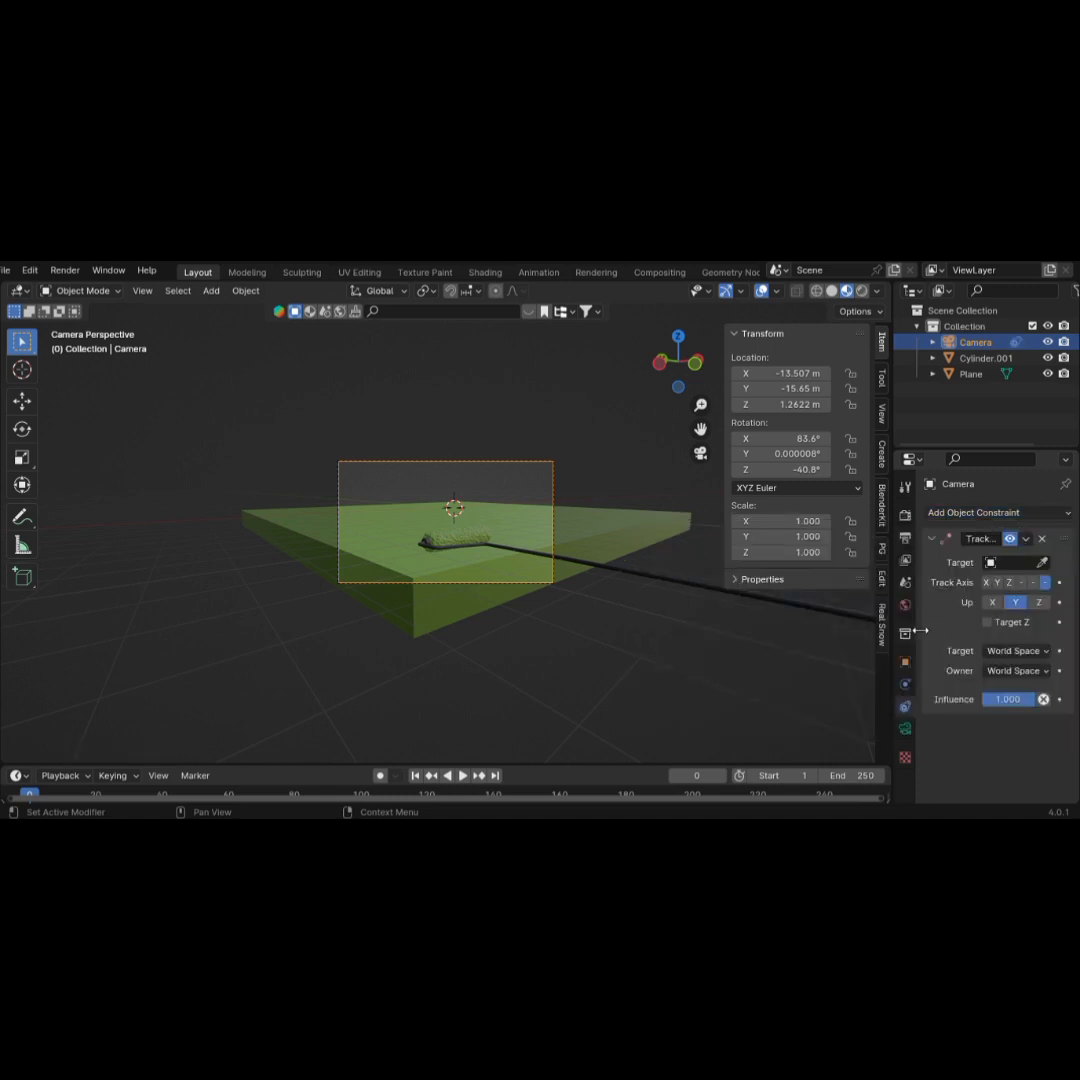
click(1043, 565)
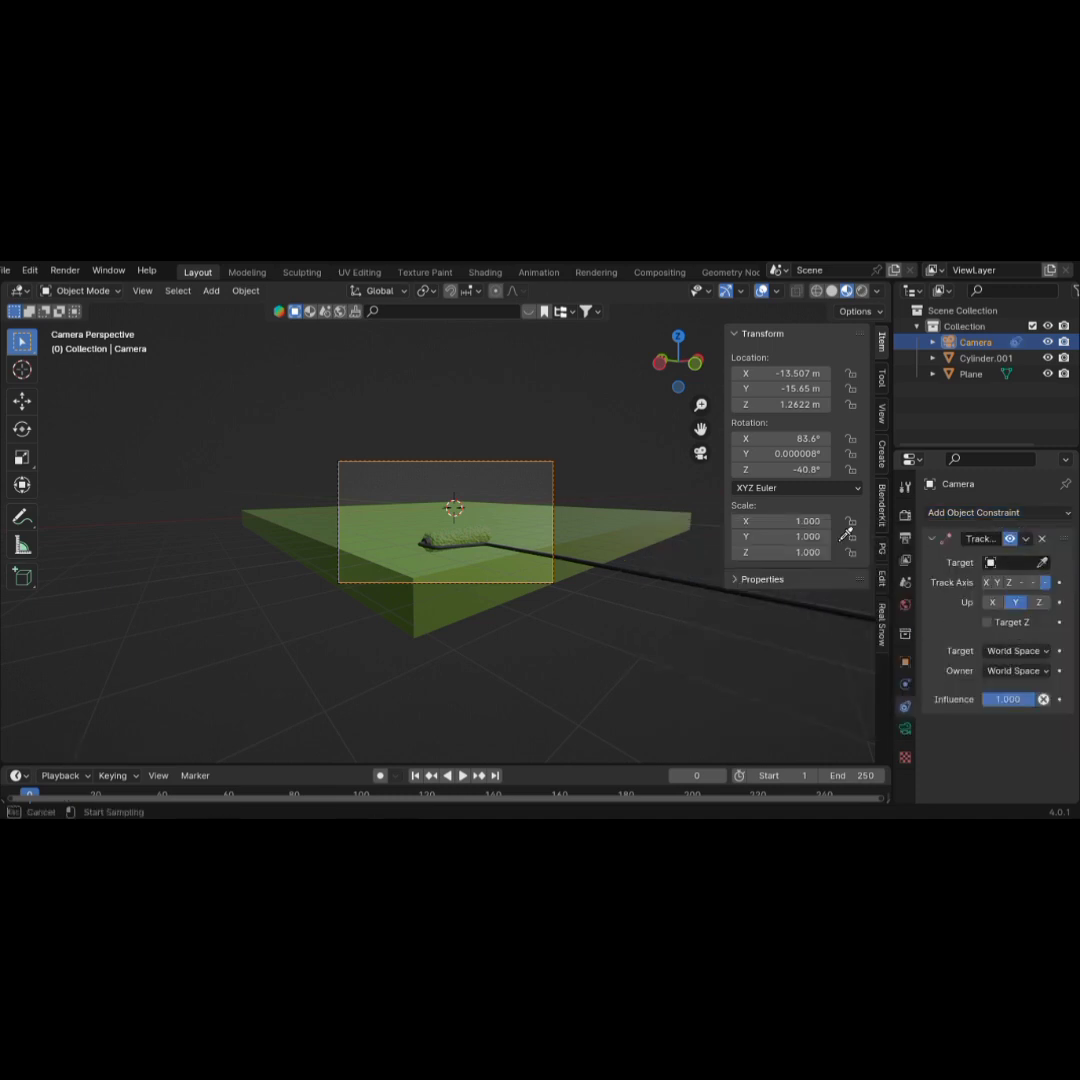
click(465, 541)
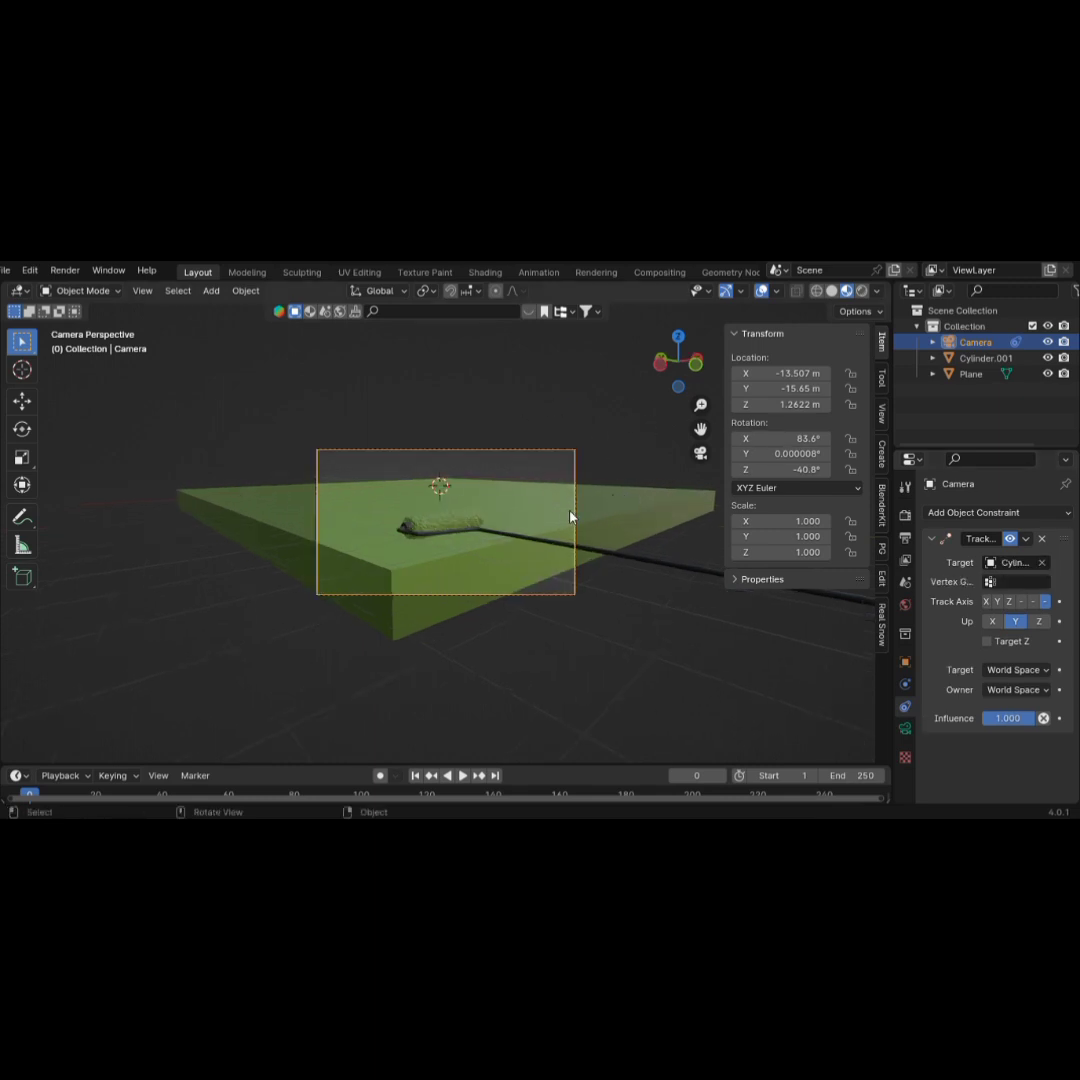
Play the animation through the tracking camera to check its framing, and return to frame 0
key(space)
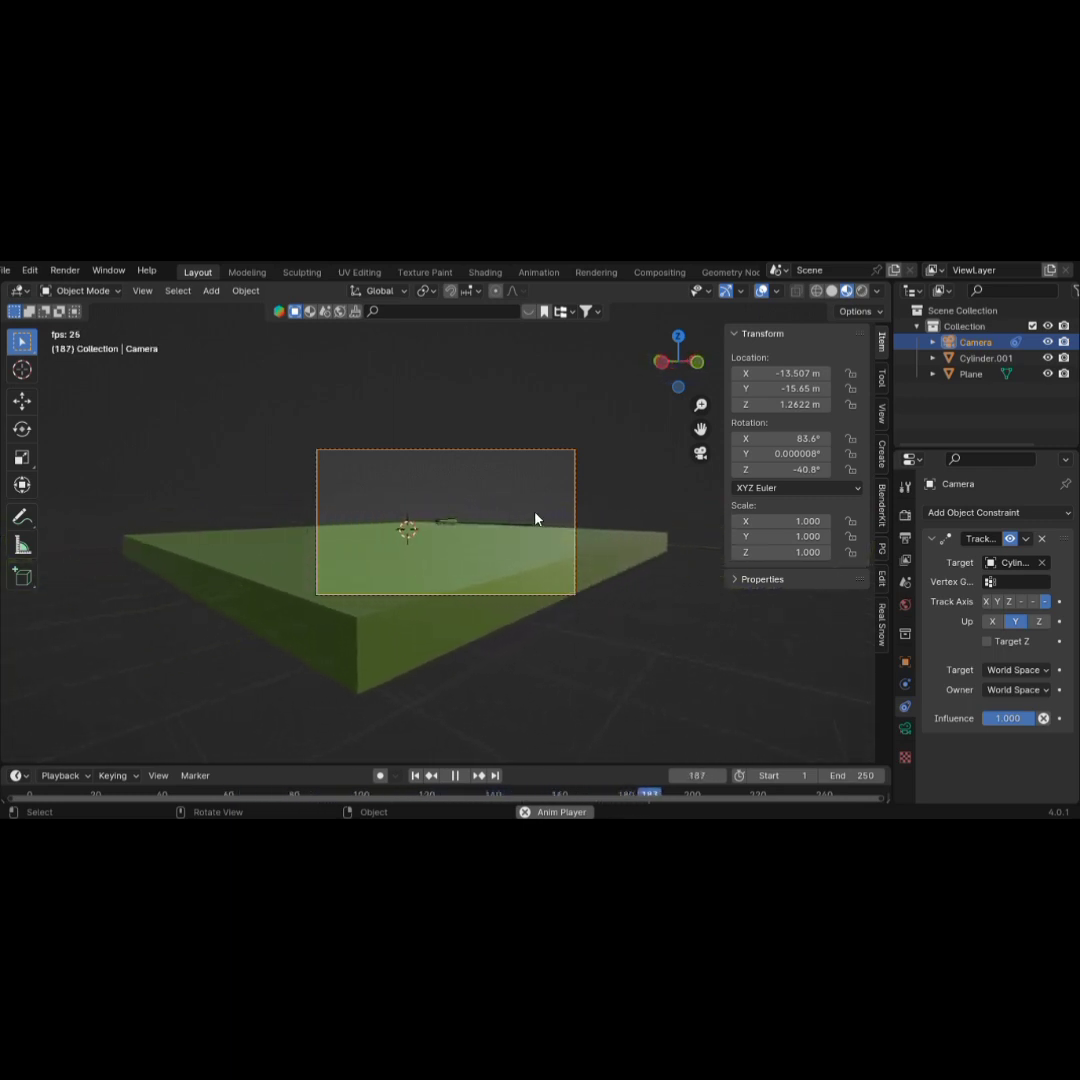
key(space)
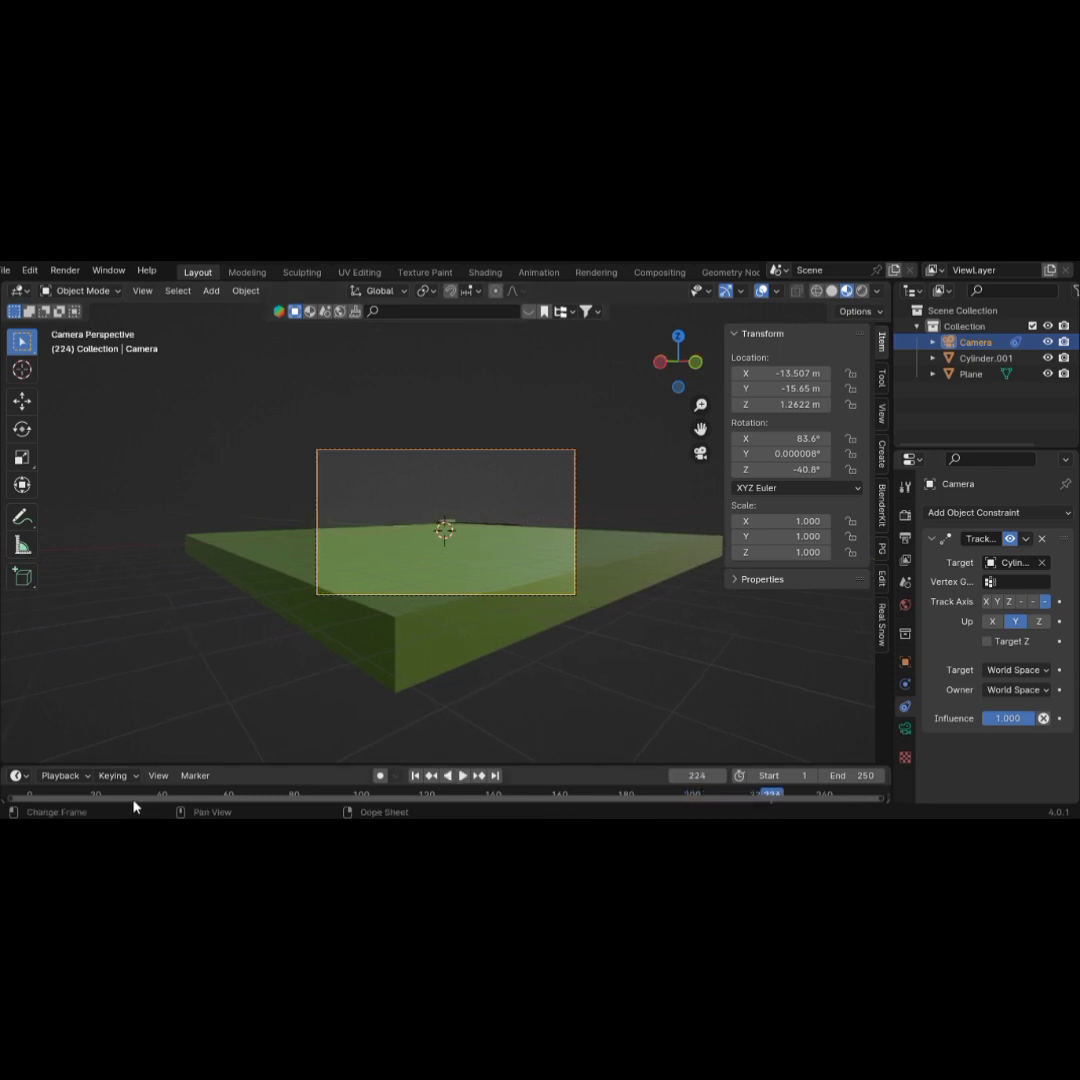
click(30, 794)
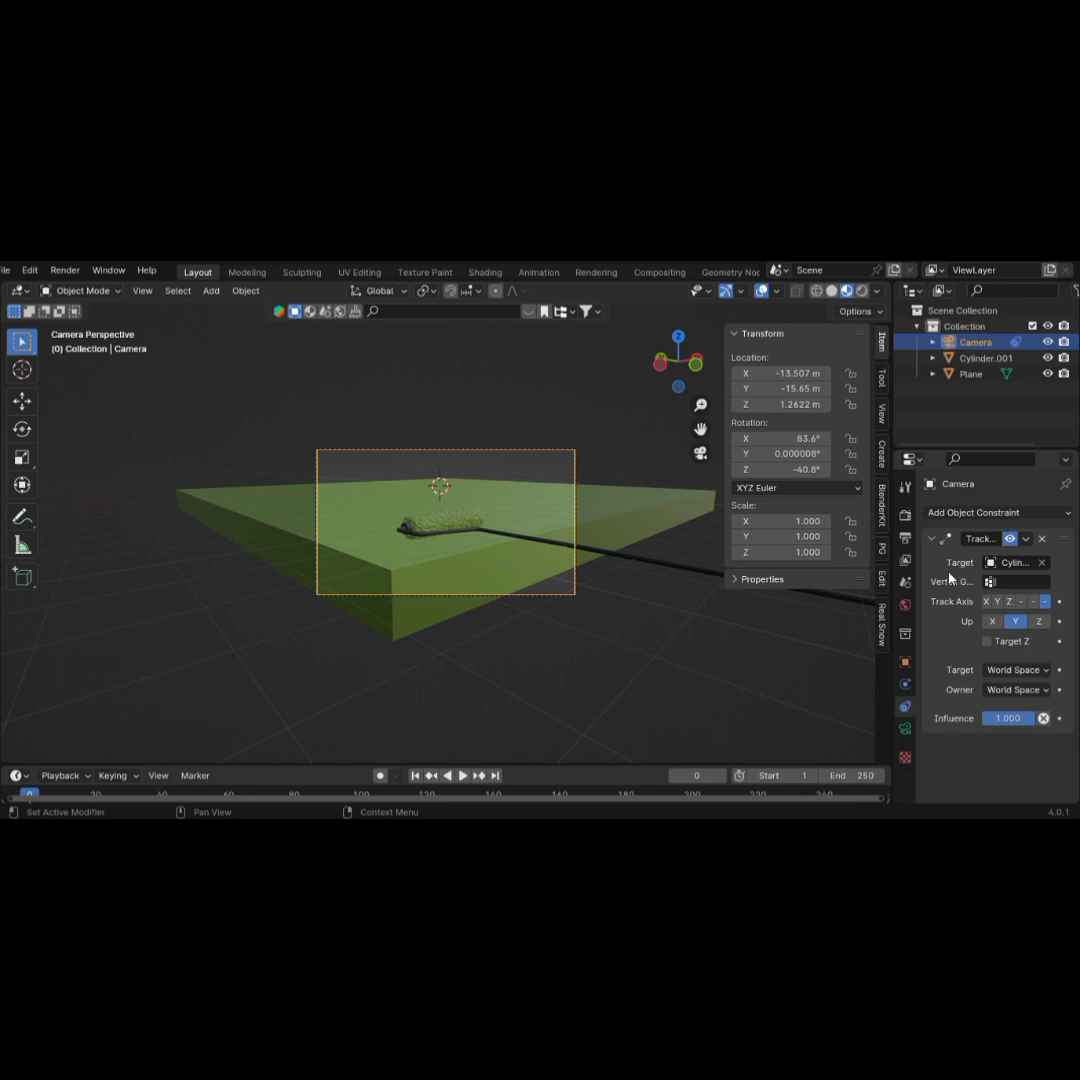
Clear the roller target and remove the Track To constraint from the camera
click(1042, 563)
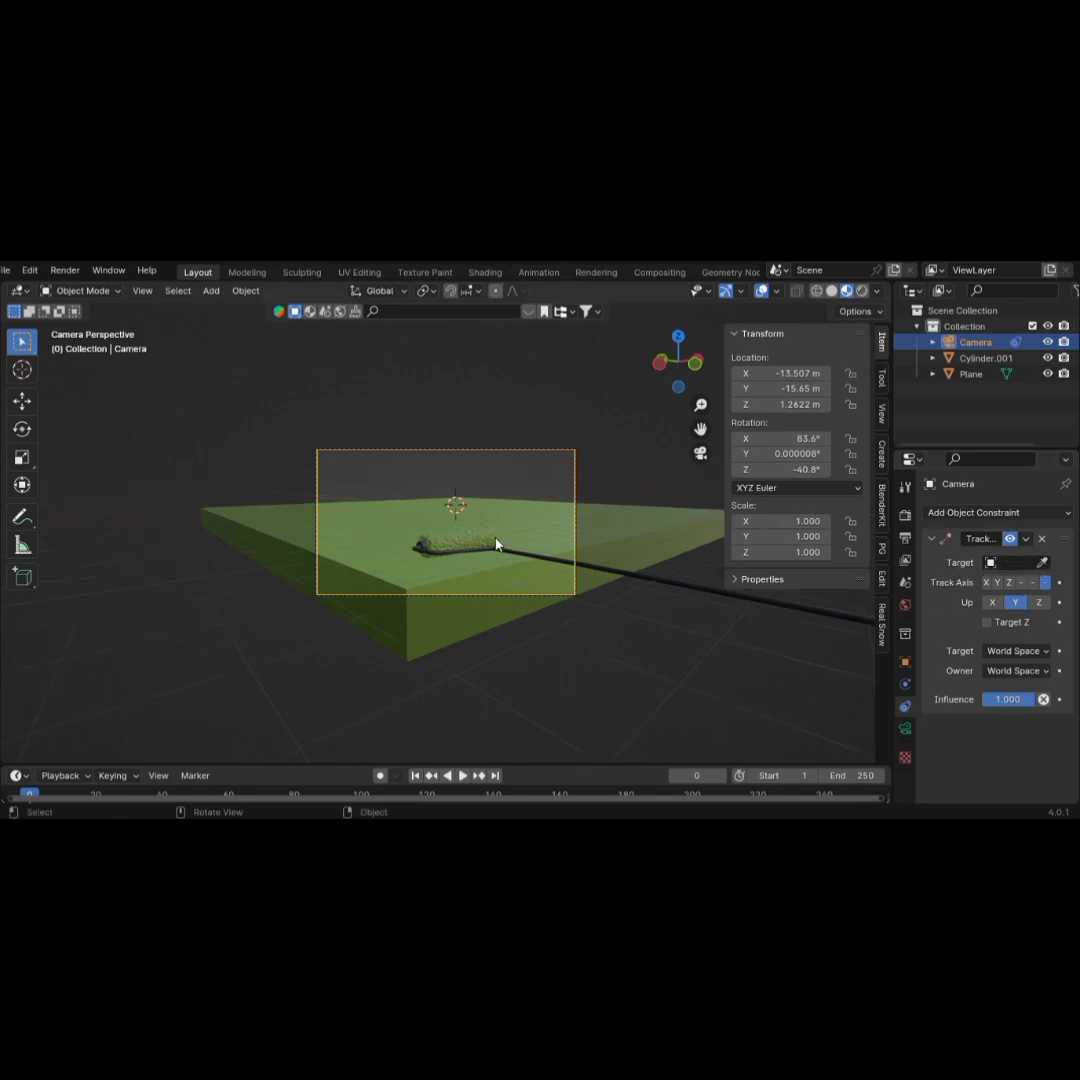
mouse_move(497, 545)
middle_down()
mouse_move(506, 523)
mouse_move(506, 627)
mouse_move(571, 453)
mouse_move(559, 405)
mouse_move(545, 456)
mouse_move(570, 457)
mouse_move(579, 429)
mouse_move(547, 460)
mouse_move(586, 473)
middle_up()
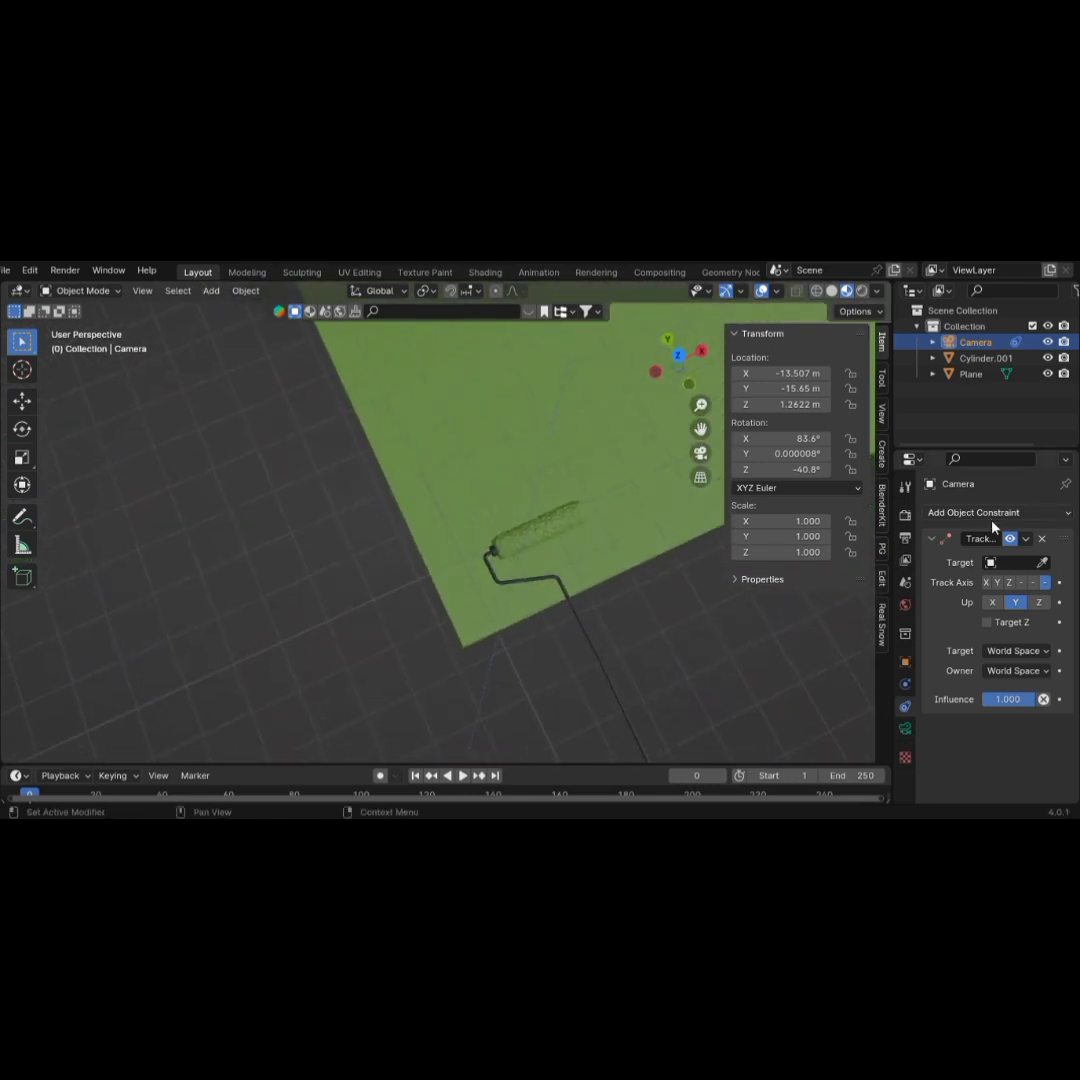
click(1042, 538)
Scale up the green floor plane to about 13.45, making it about 26.9 m wide
scroll(552, 558, up, 3)
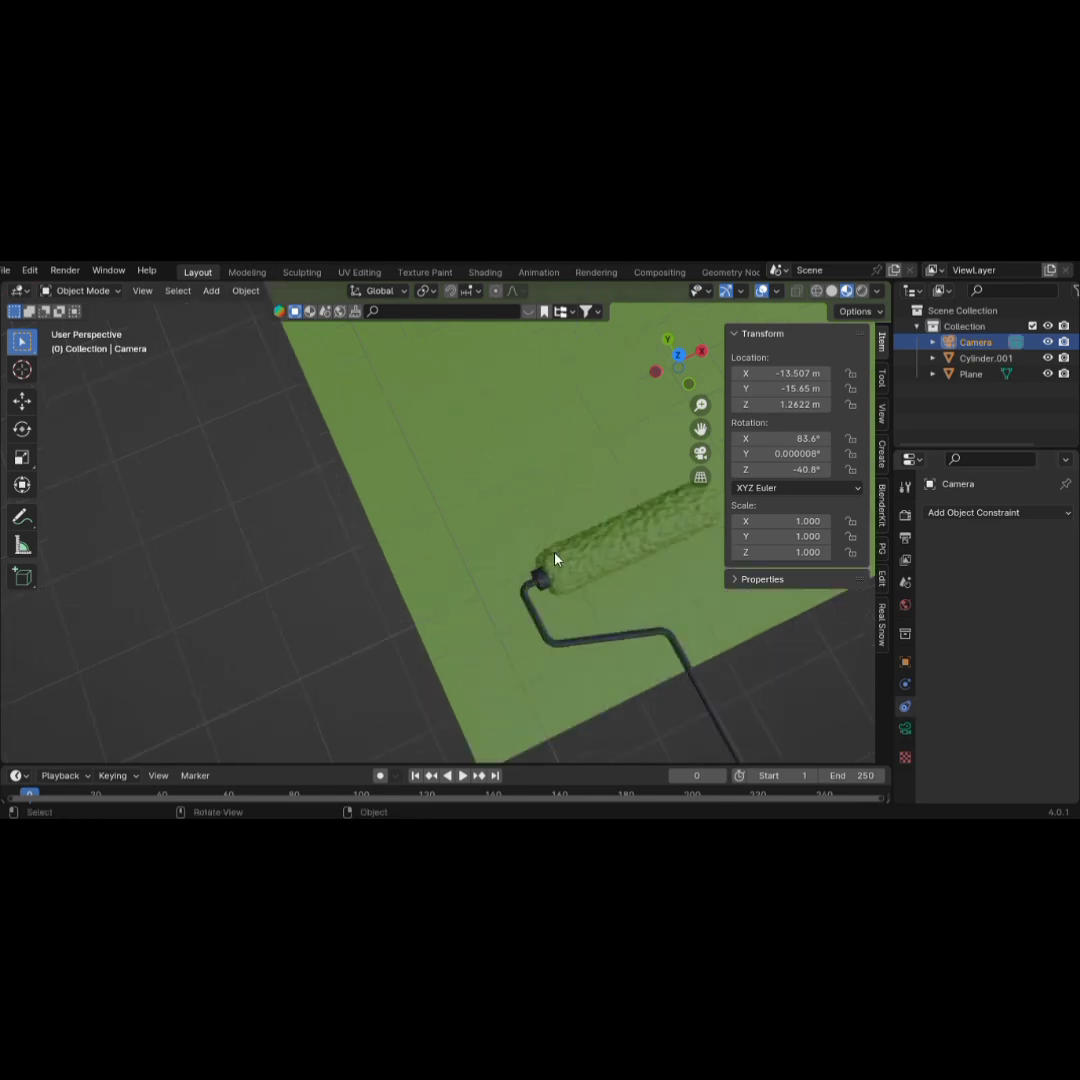
middle_drag(557, 562, 525, 533)
scroll(528, 533, down, 4)
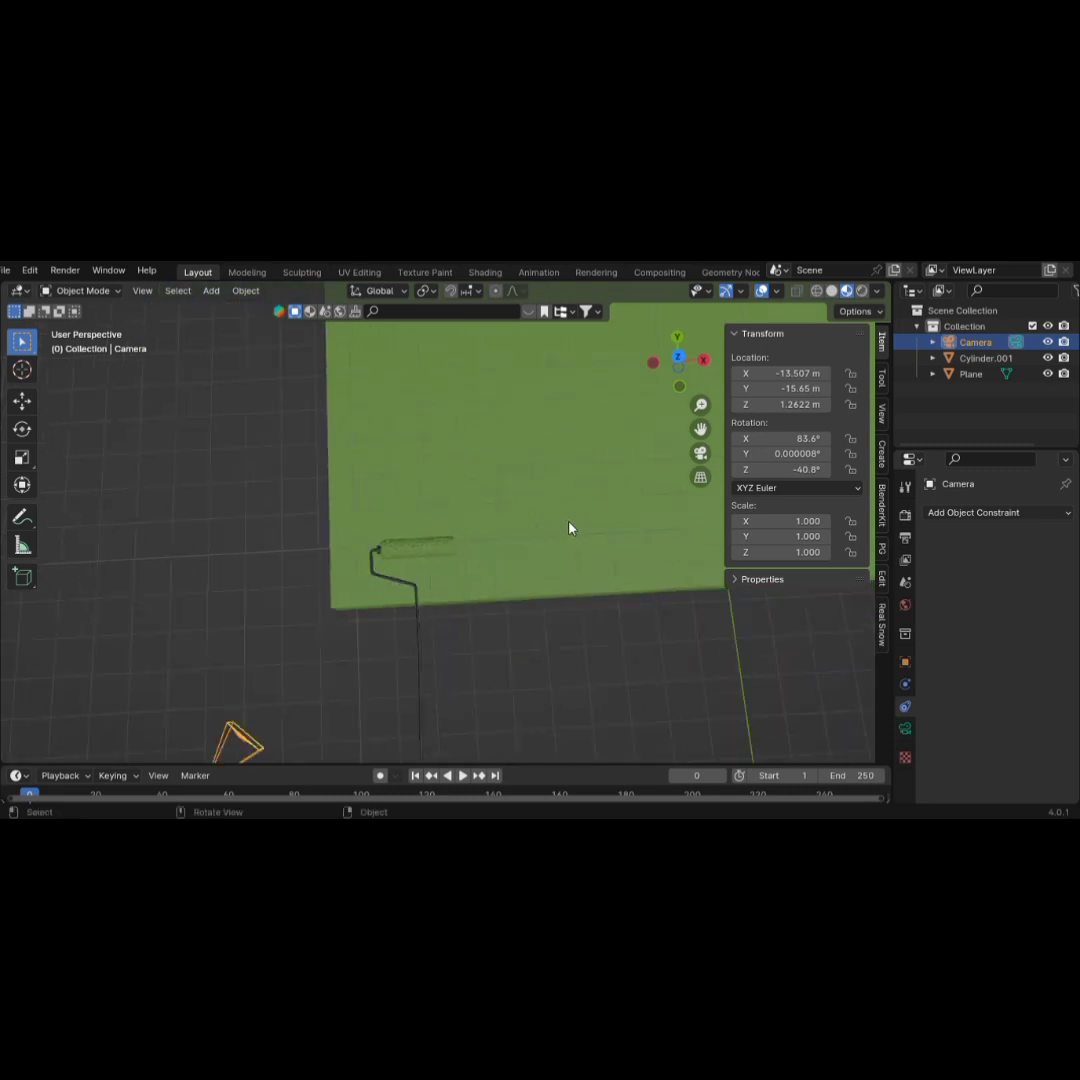
click(569, 527)
key(s)
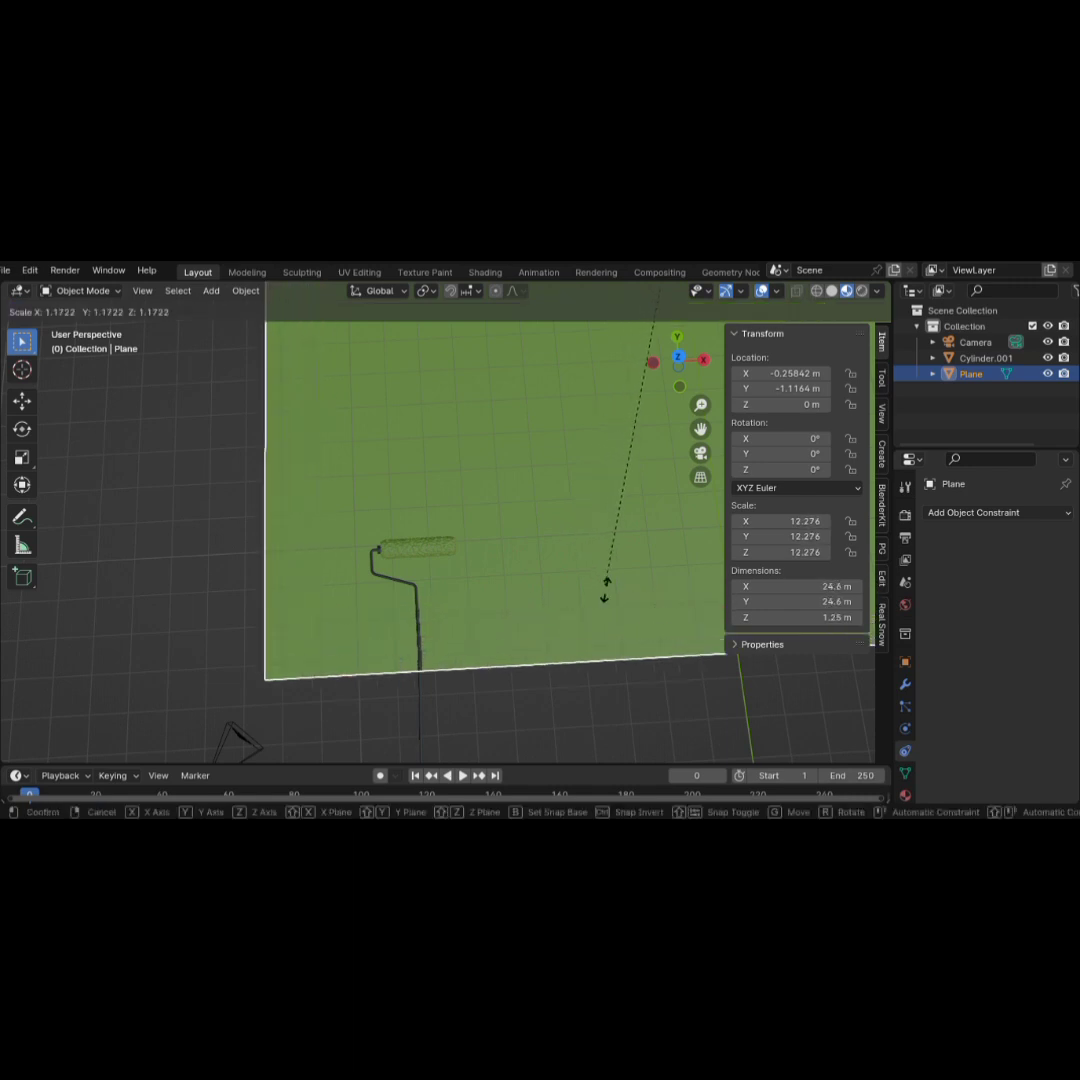
click(603, 620)
click(432, 562)
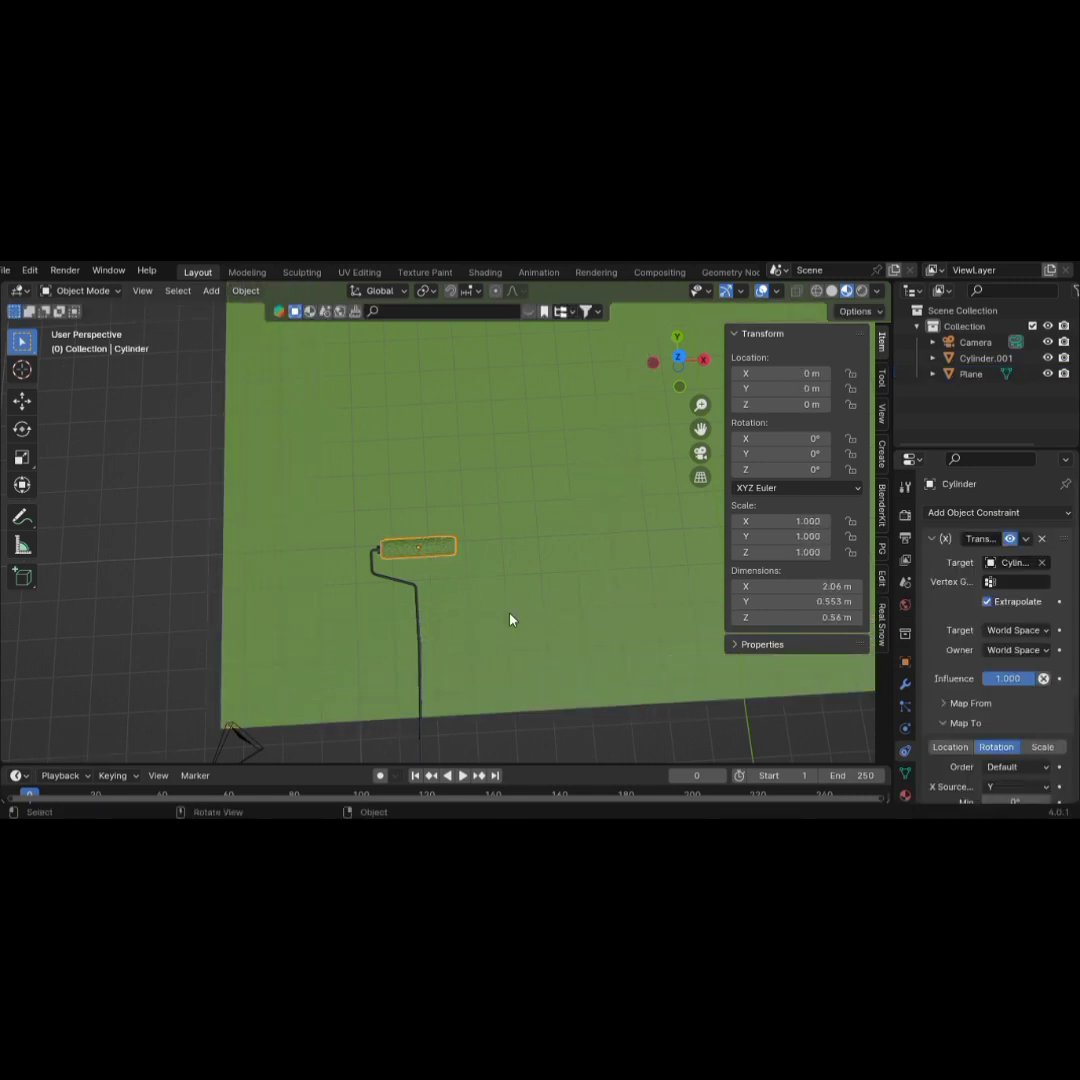
click(451, 598)
Align the camera to a high, nearly top-down view of the roller at about X -8.50 m, Y -15.92 m, Z 27.22 m
scroll(450, 600, up, 3)
middle_drag(451, 598, 565, 524)
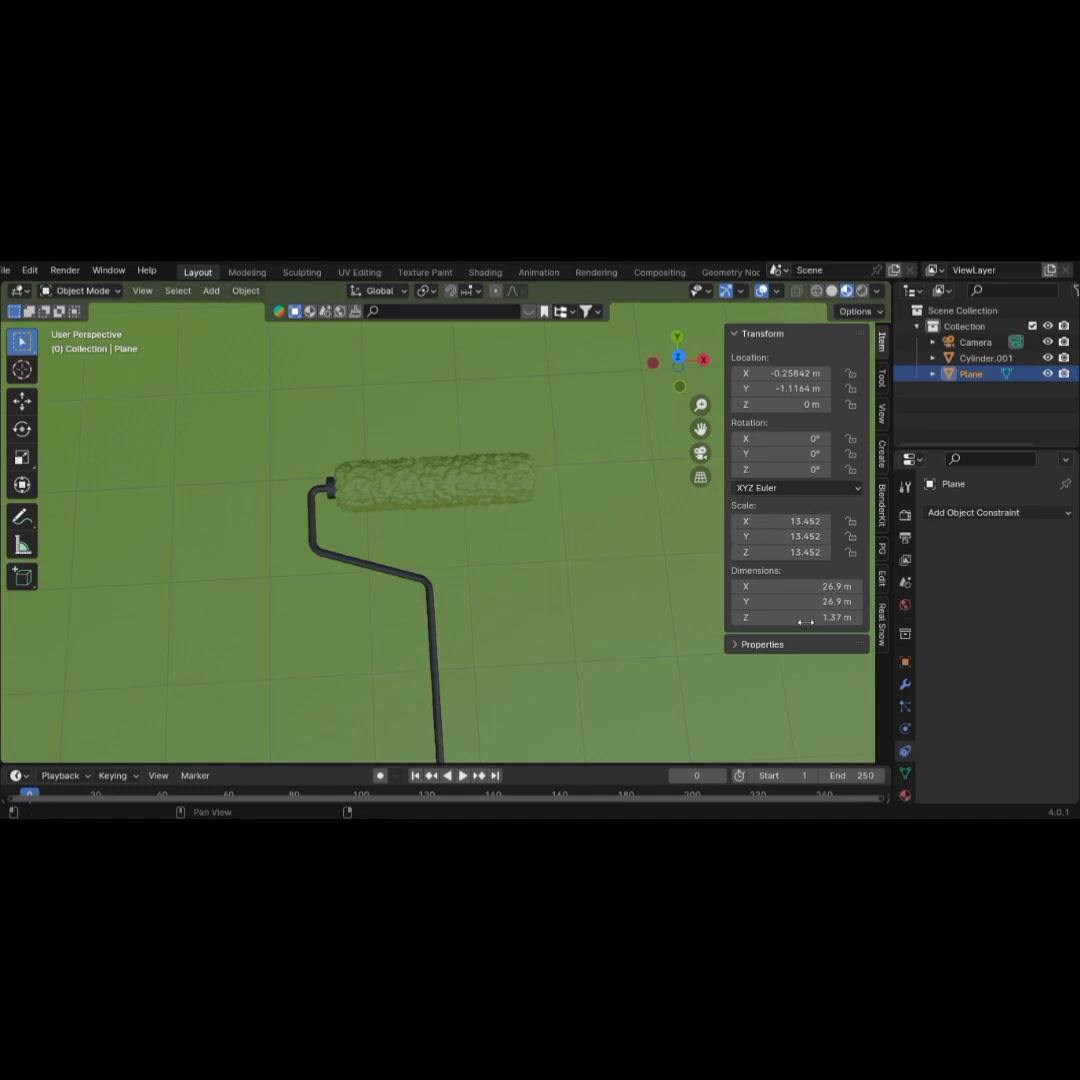
scroll(663, 598, down, 6)
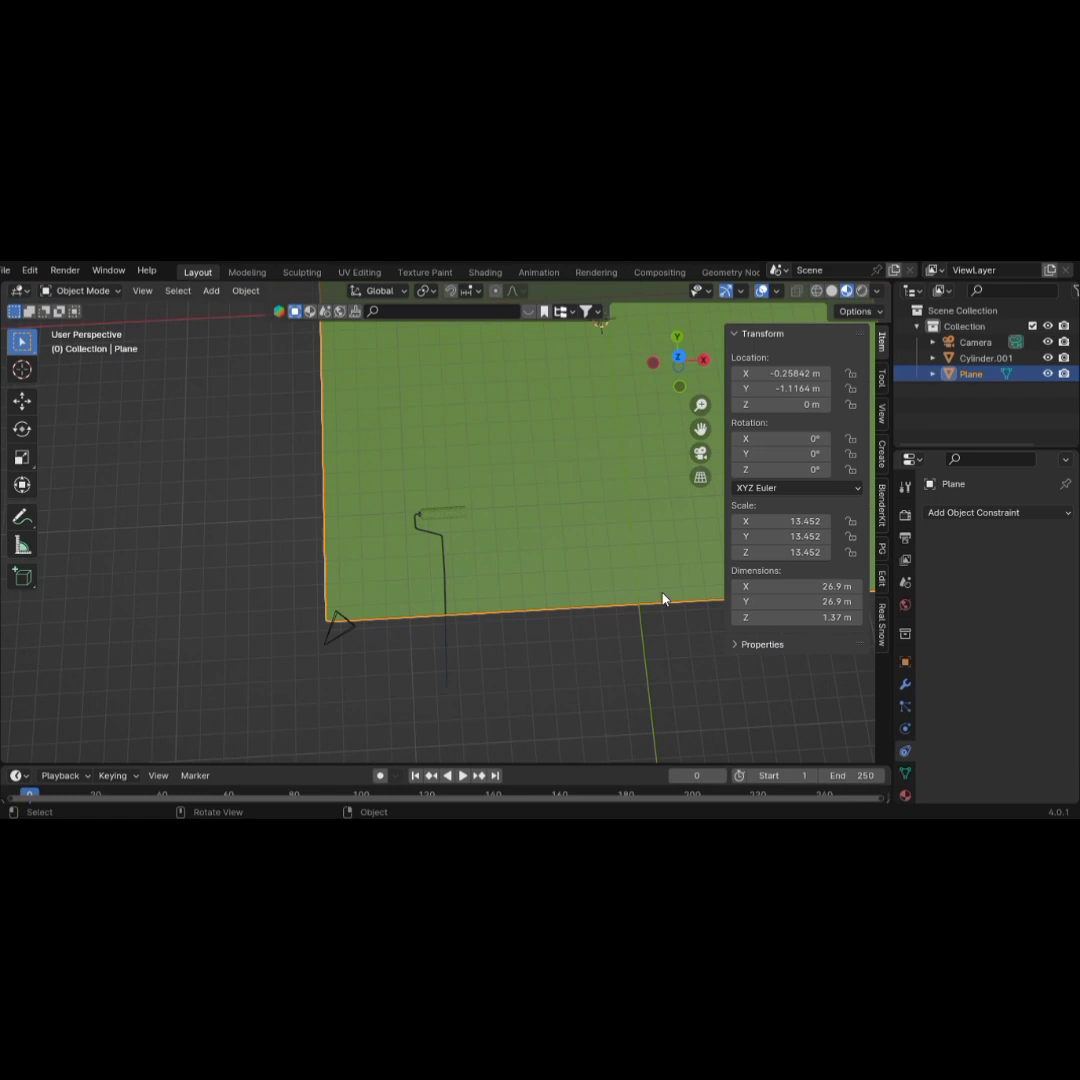
click(335, 645)
click(145, 290)
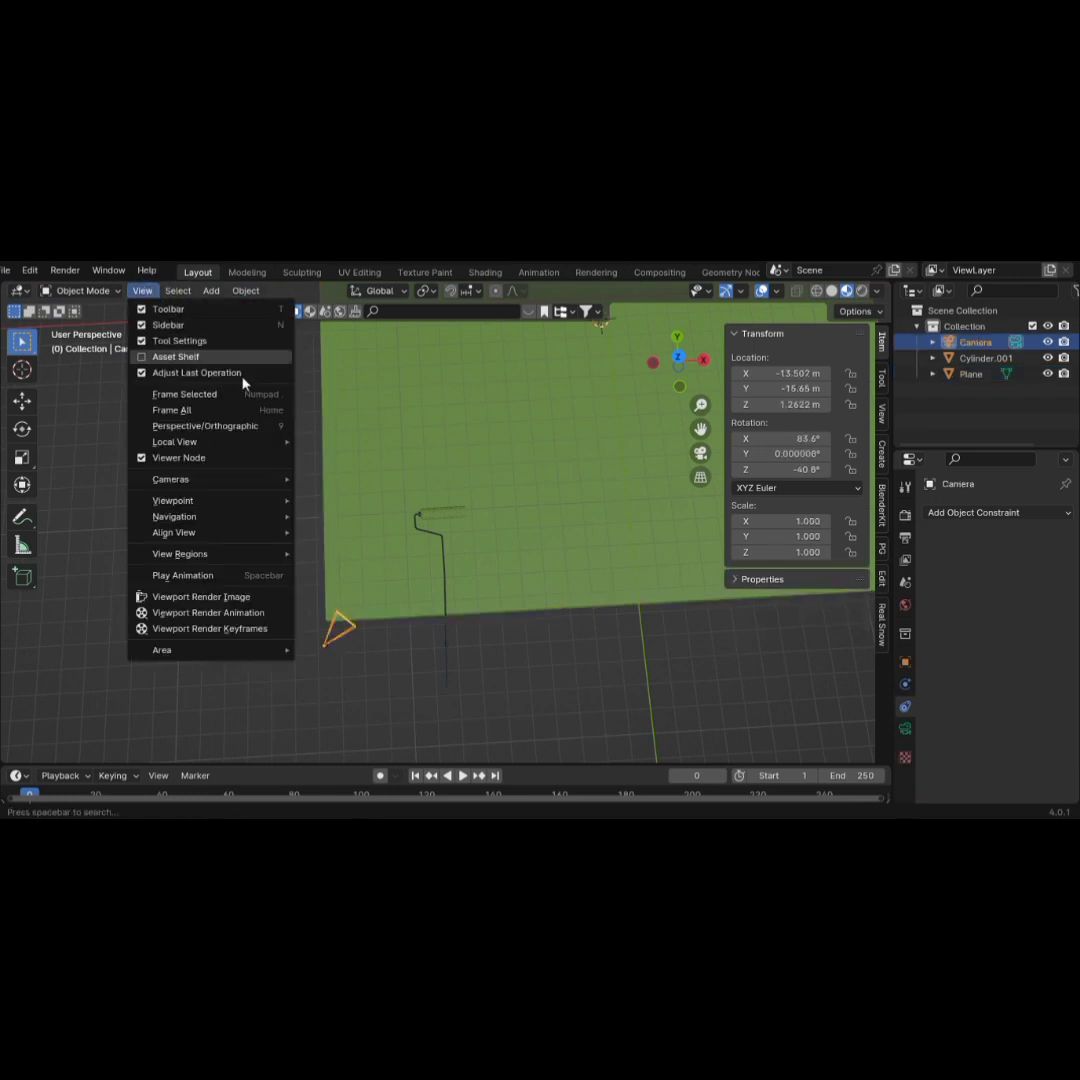
mouse_move(224, 555)
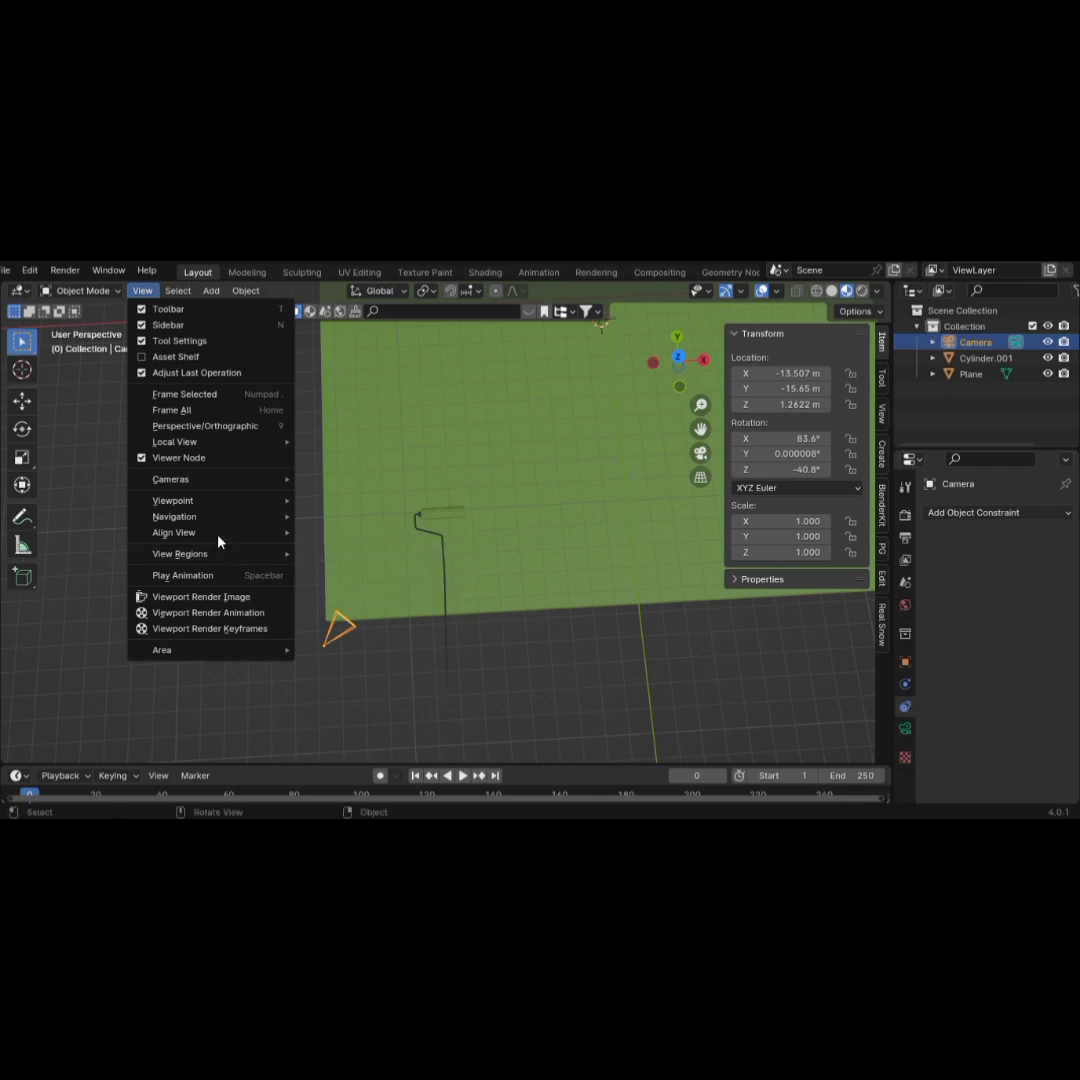
mouse_move(272, 532)
click(362, 553)
scroll(457, 529, up, 3)
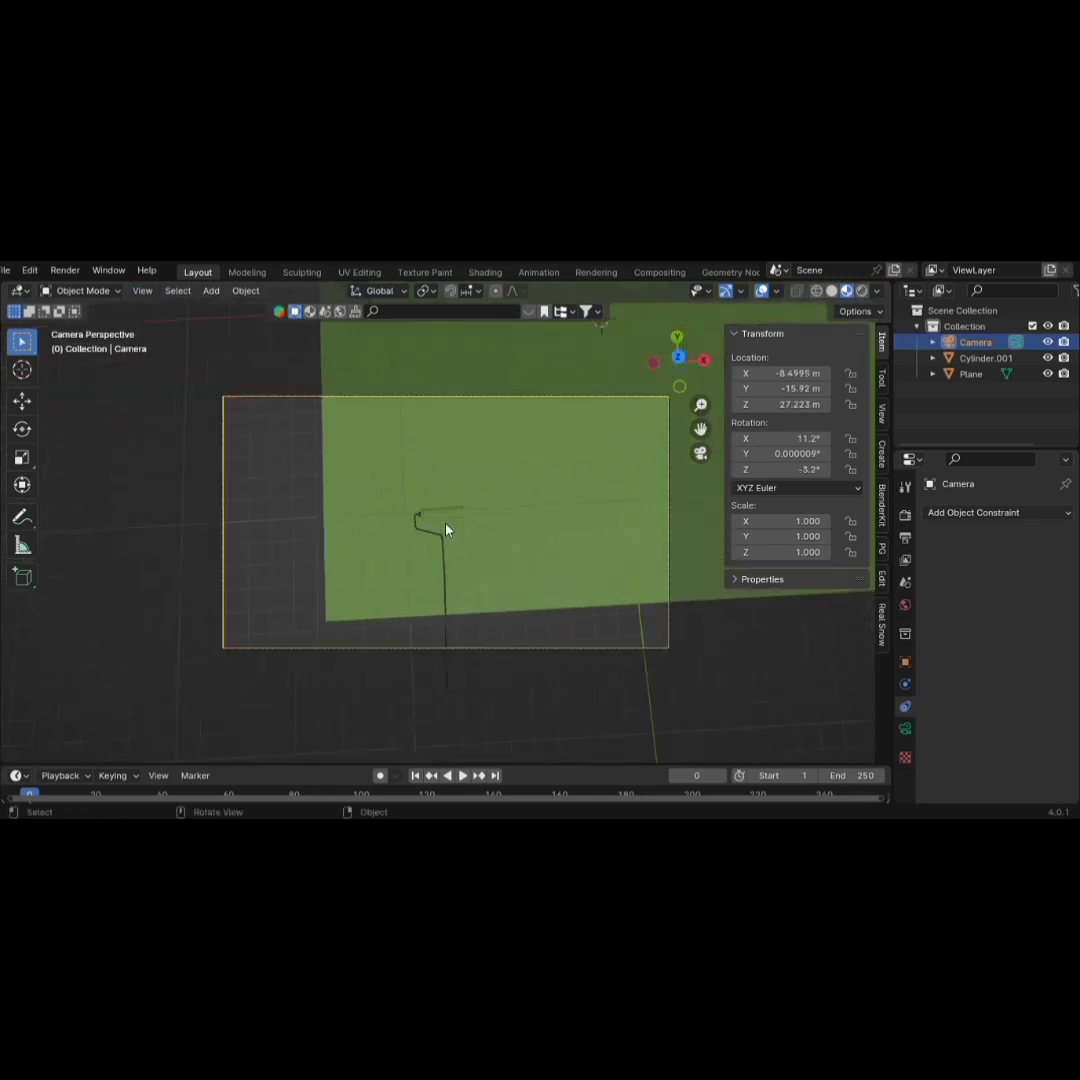
Move the camera along its local Z axis toward the roller to about X -8.34 m, Y -13.10 m, Z 12.95 m
key(g)
key(z)
key(z)
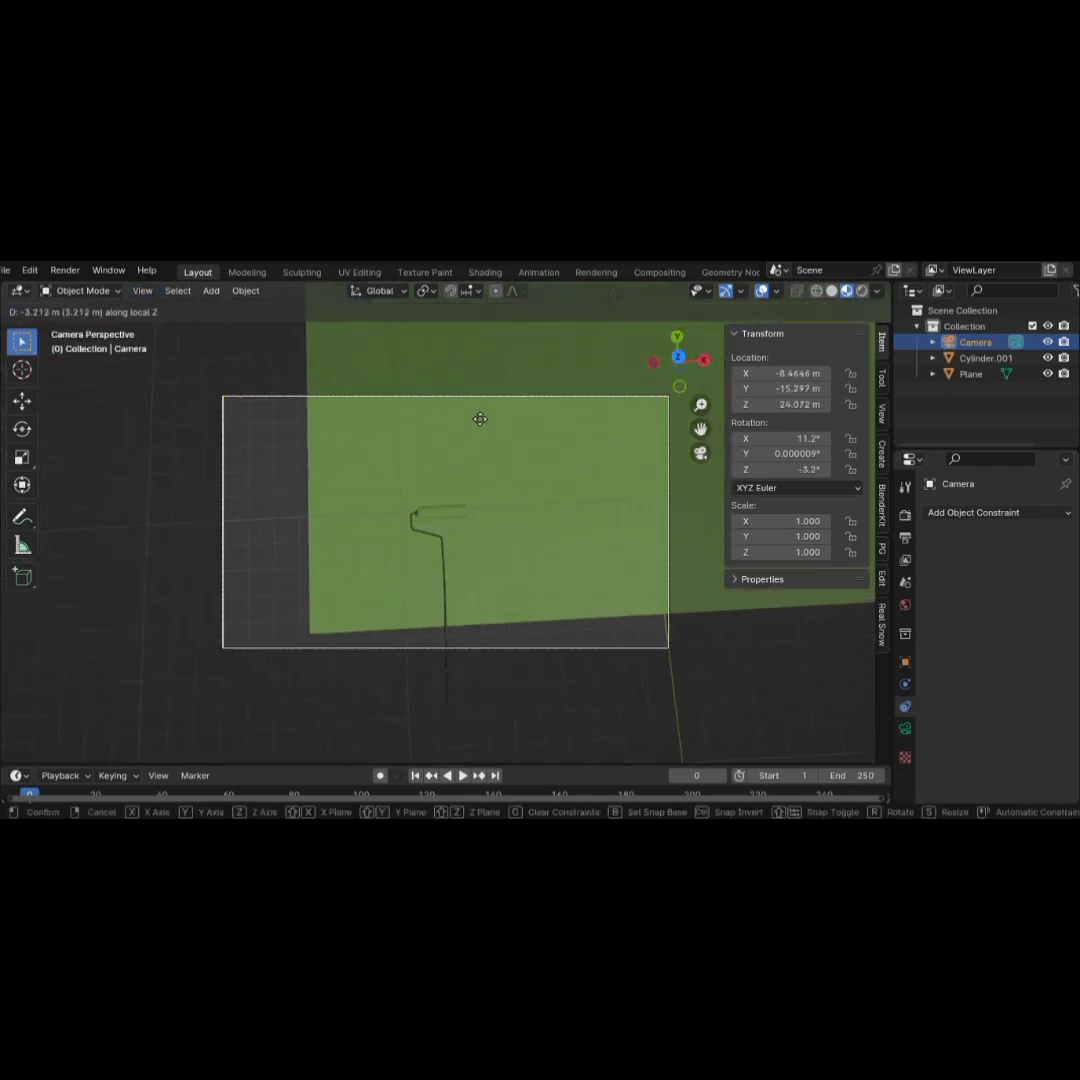
click(482, 330)
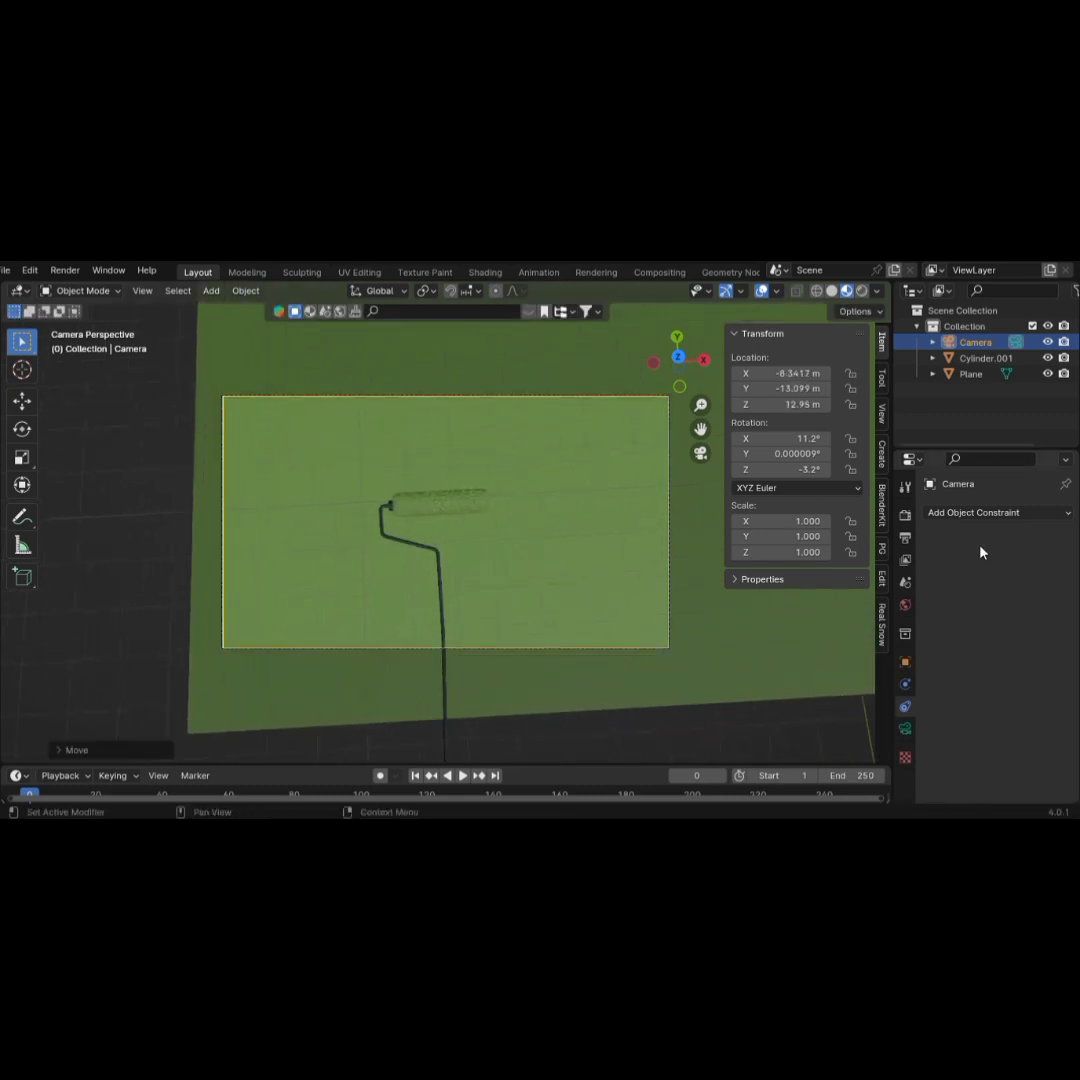
Add a Track To constraint targeting the roller to the overhead camera, and play the animation to check the tracking
click(1024, 512)
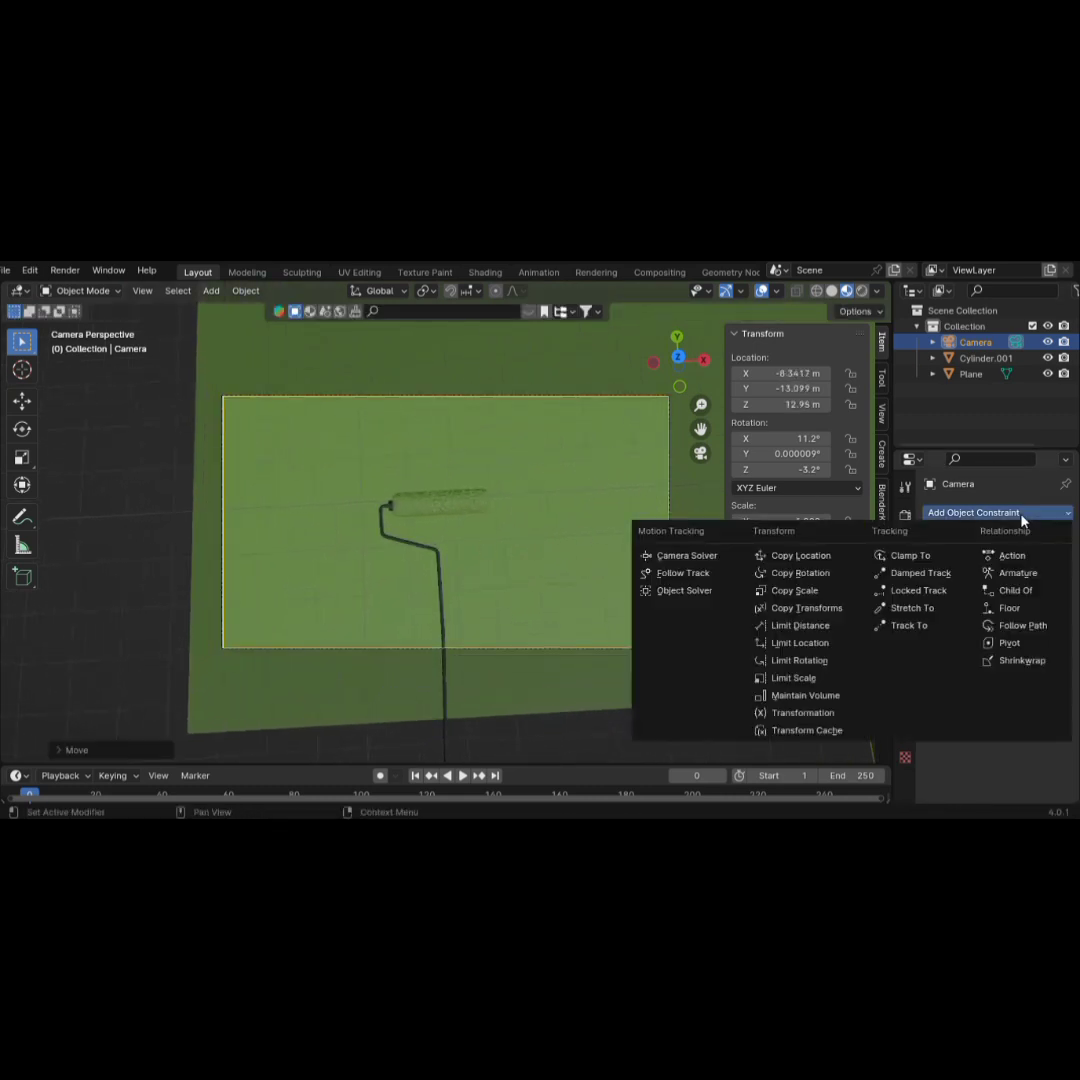
click(922, 626)
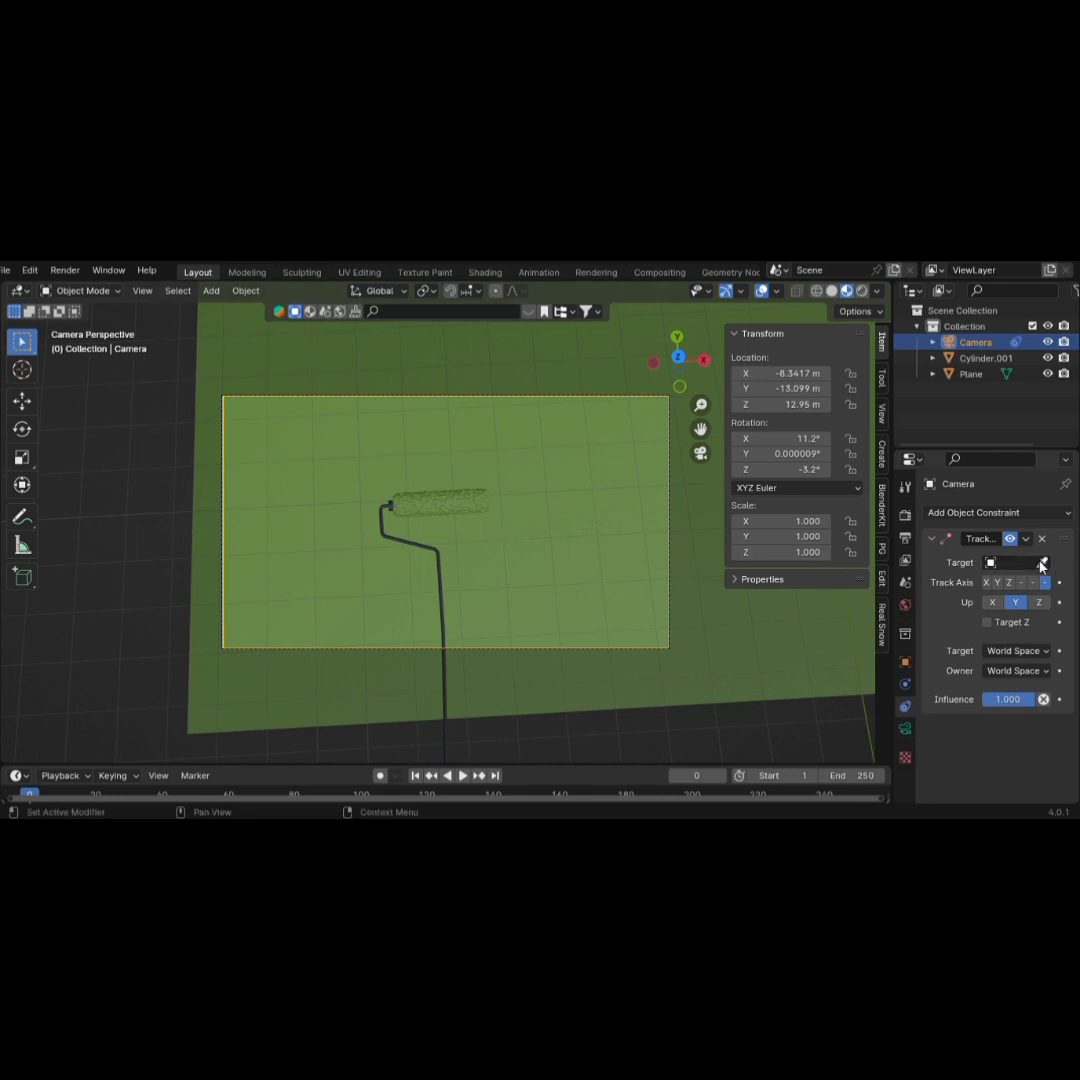
click(1042, 563)
click(460, 501)
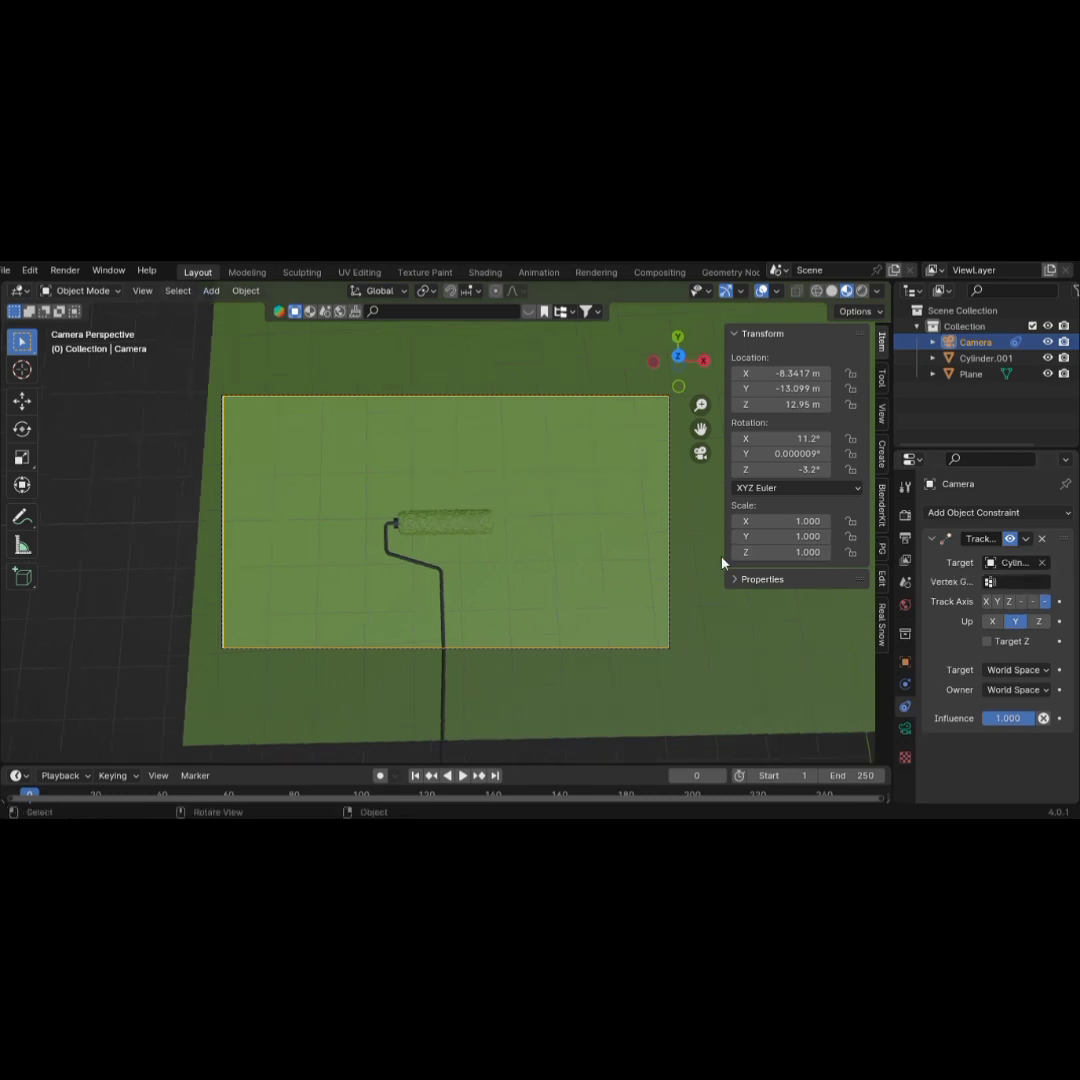
key(space)
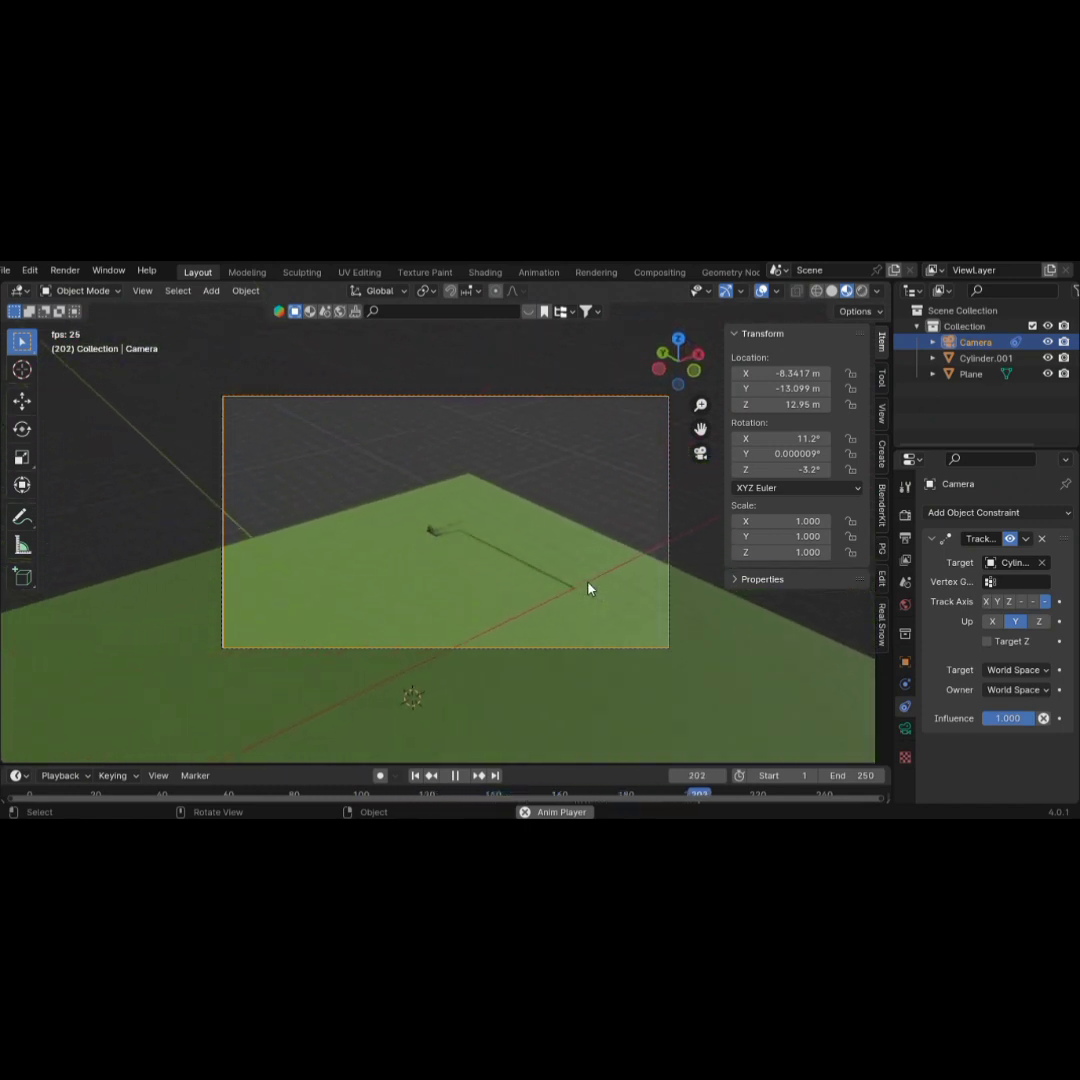
Stop the playback and assign a Sky Texture to the world background color
key(space)
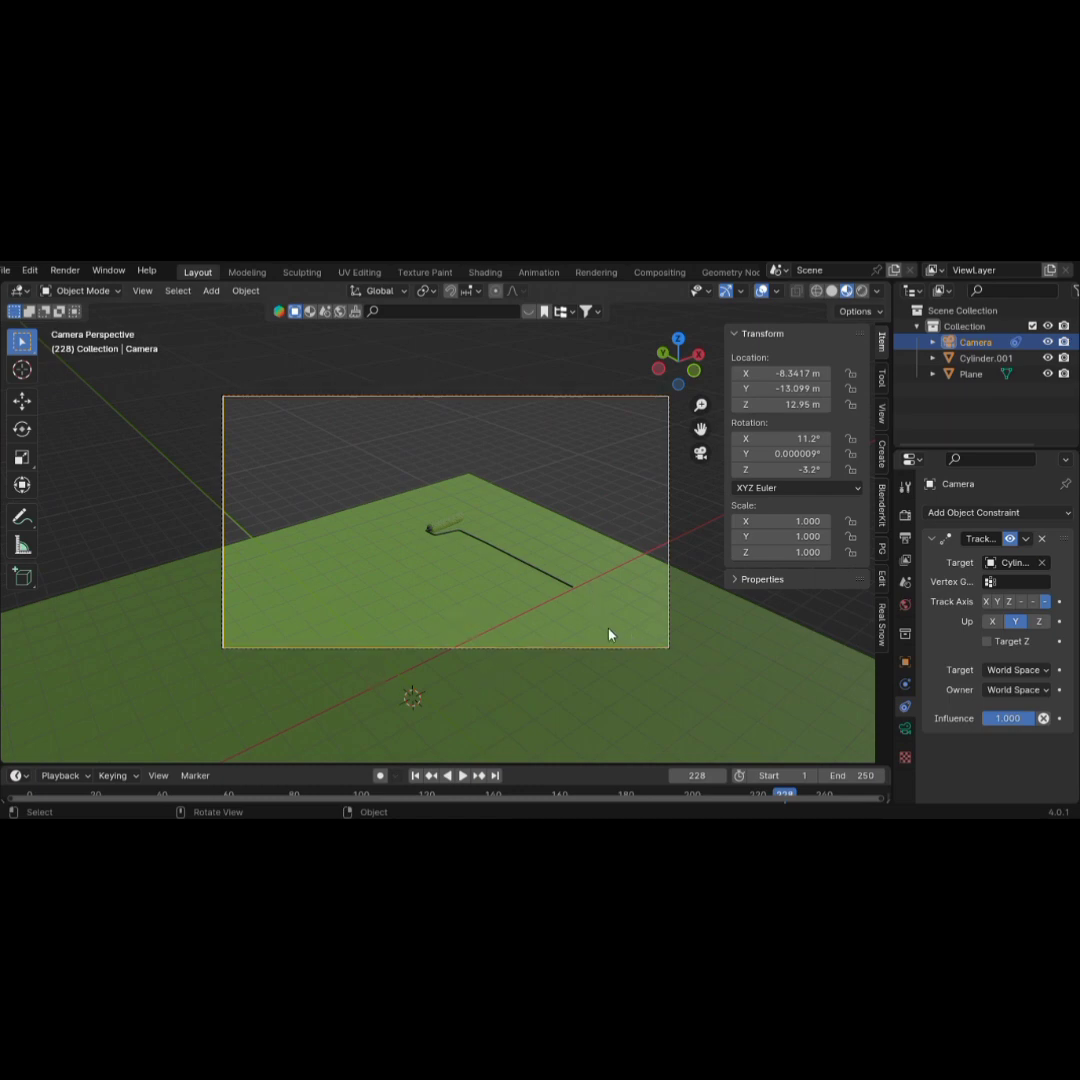
scroll(593, 632, up, 4)
scroll(593, 633, down, 1)
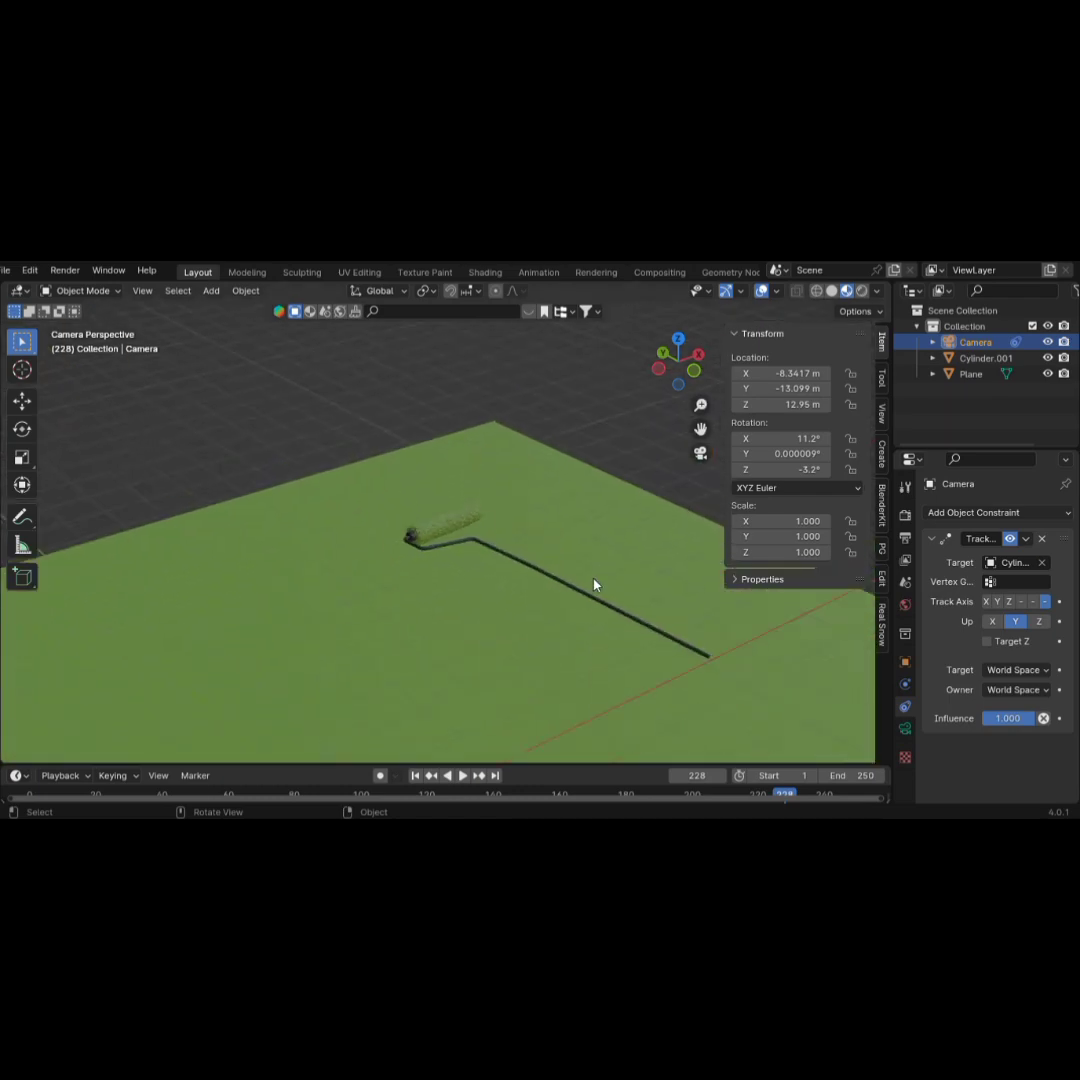
click(905, 604)
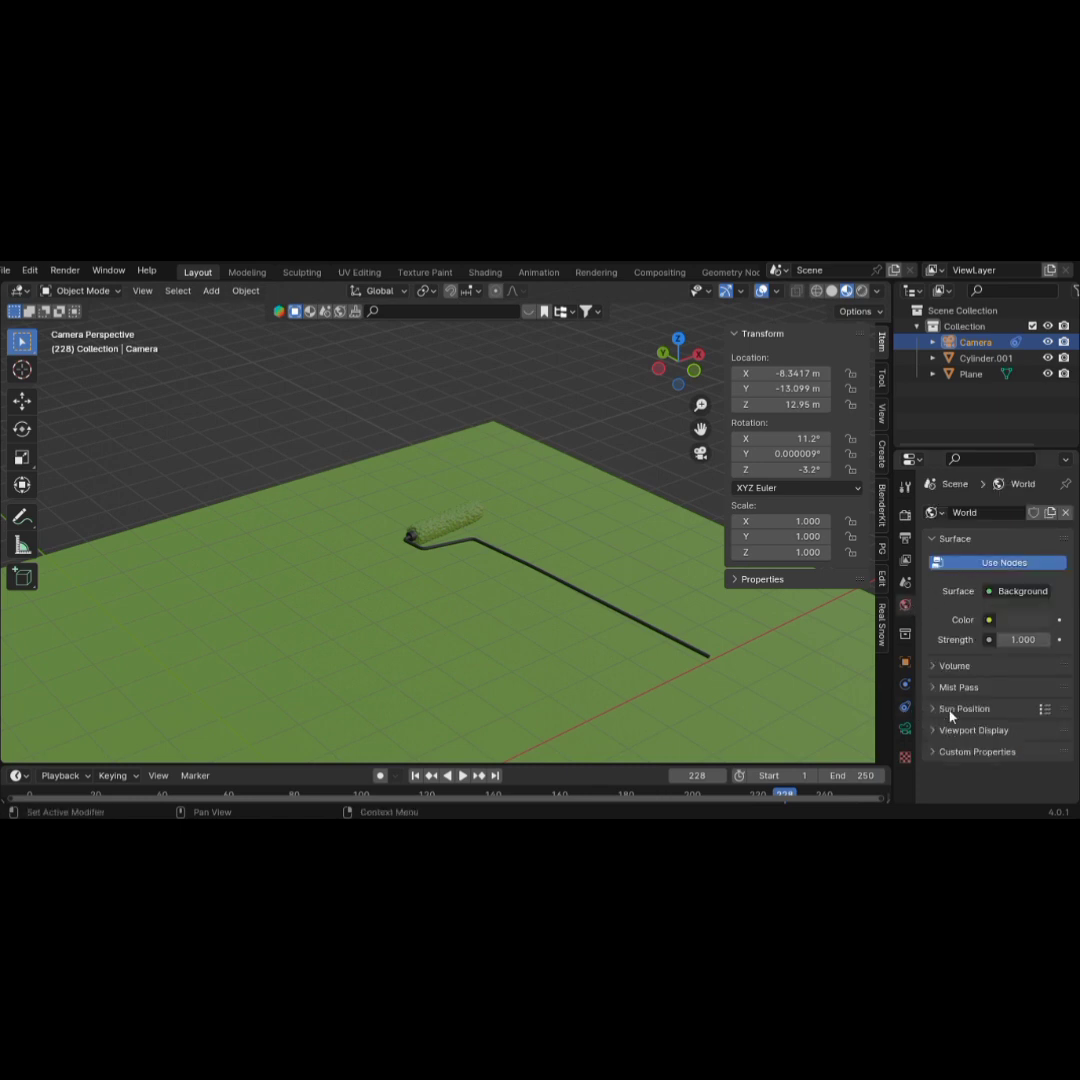
click(988, 620)
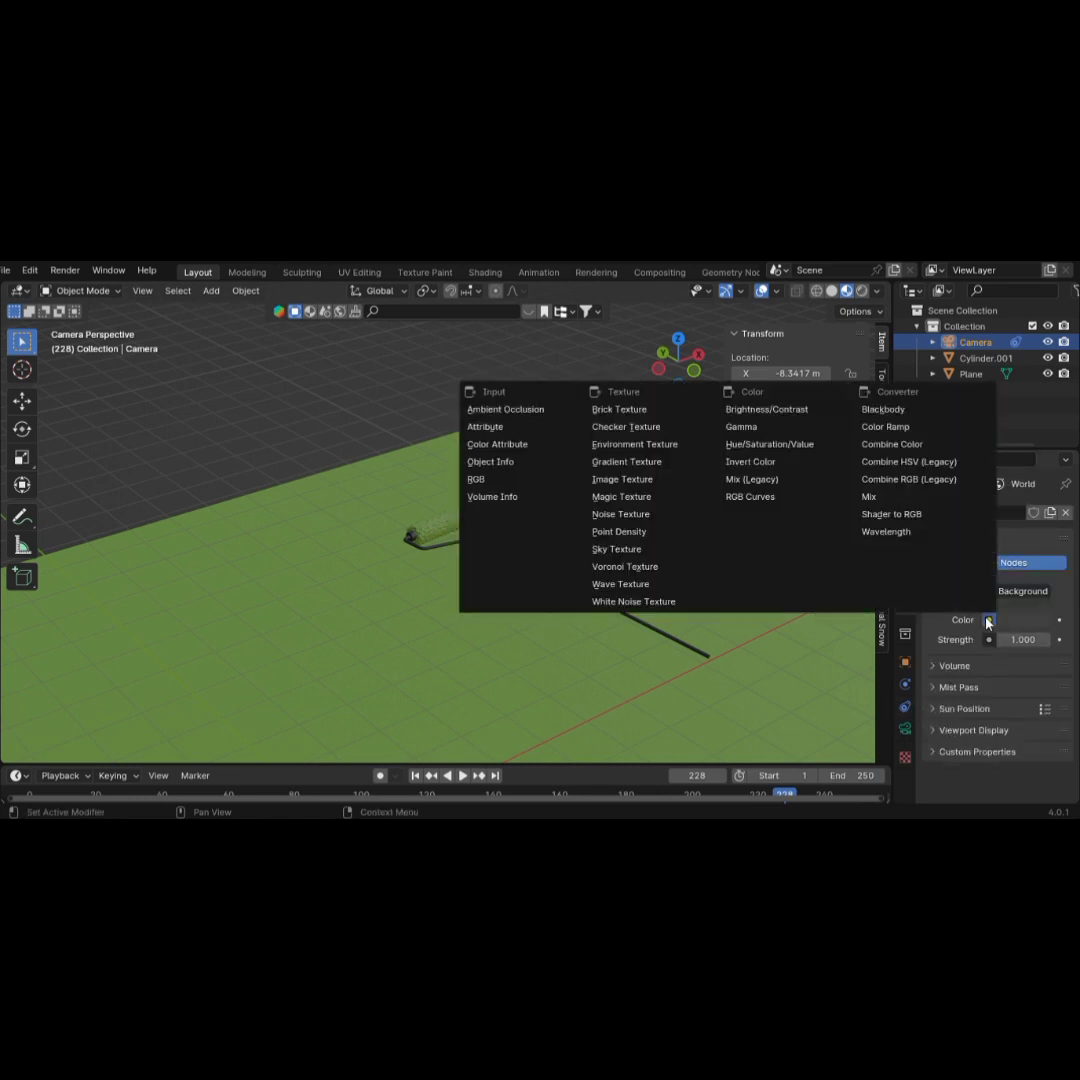
click(637, 549)
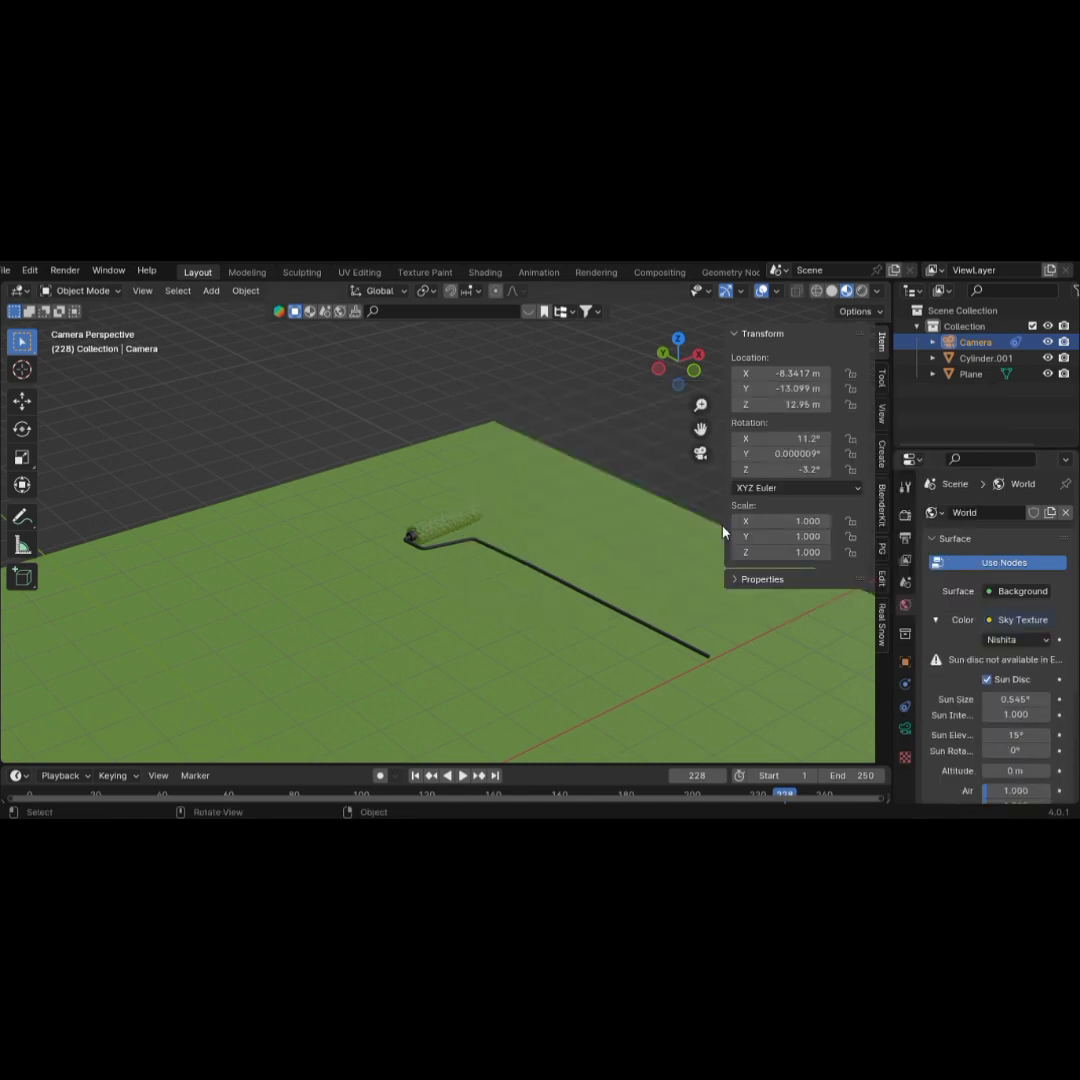
Set the world background strength to 0.3
scroll(1010, 709, down, 4)
double_click(1020, 681)
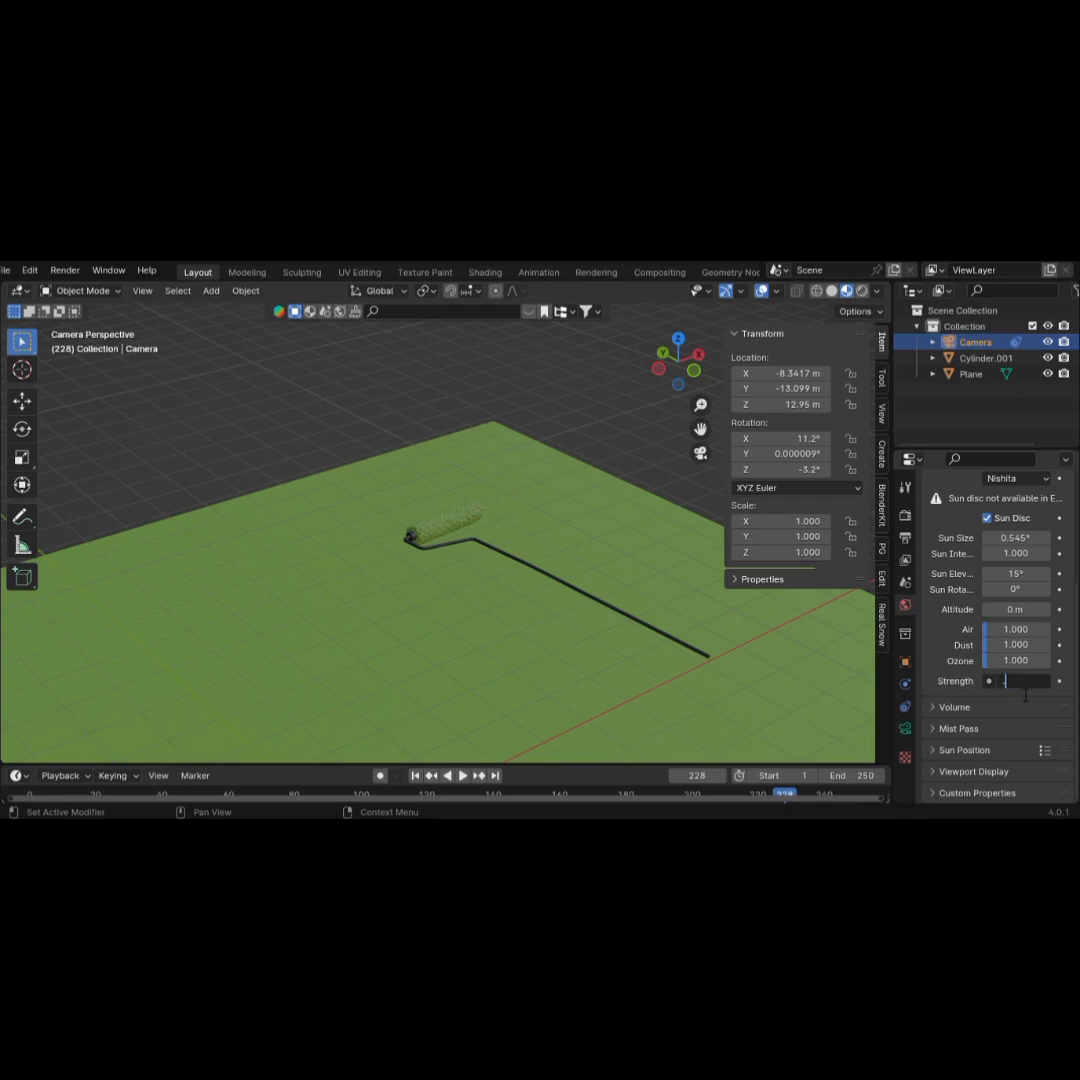
text(.3)
key(Return)
Switch the viewport to Rendered shading and play the roller animation from frame 0 to check the lighting
key(z)
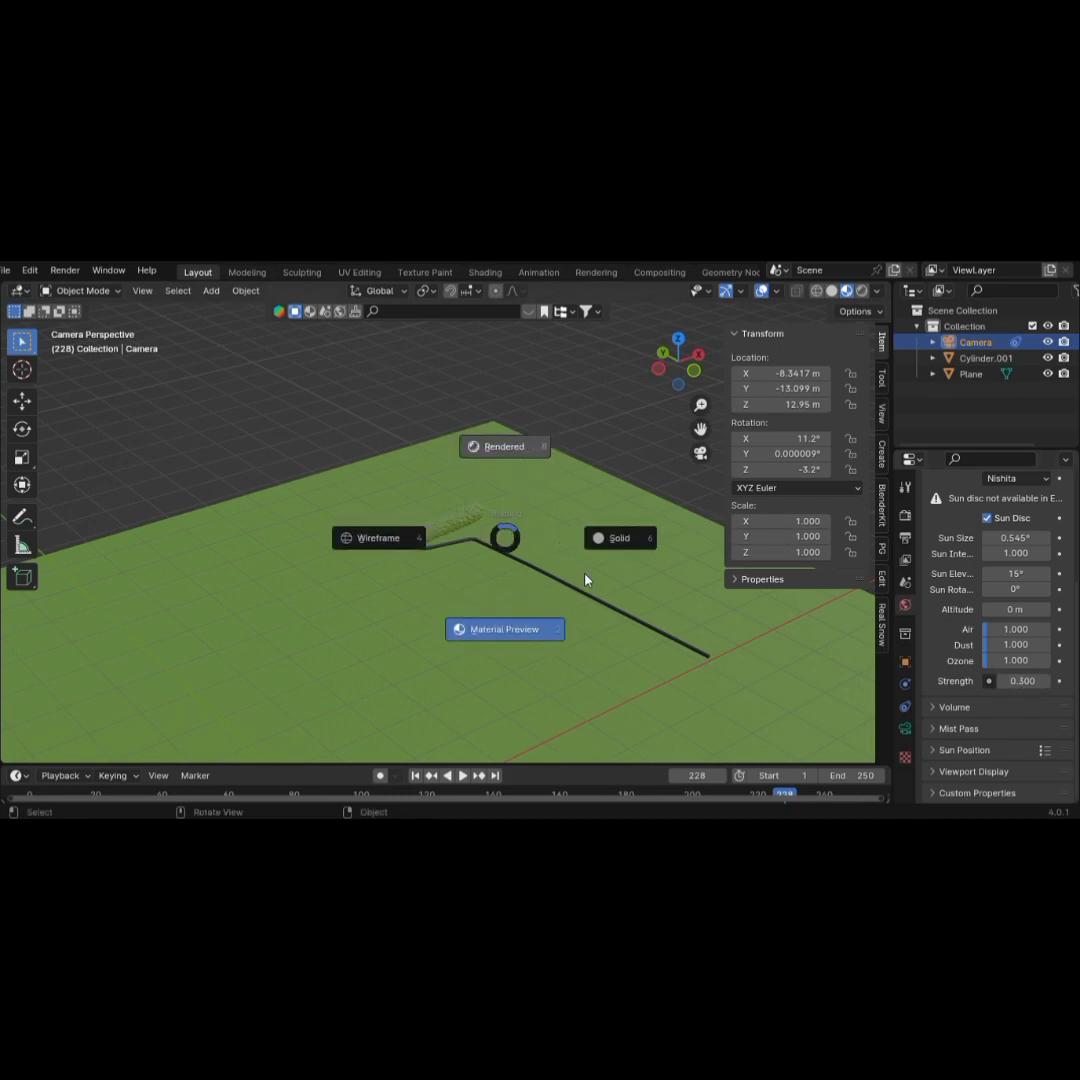
click(604, 601)
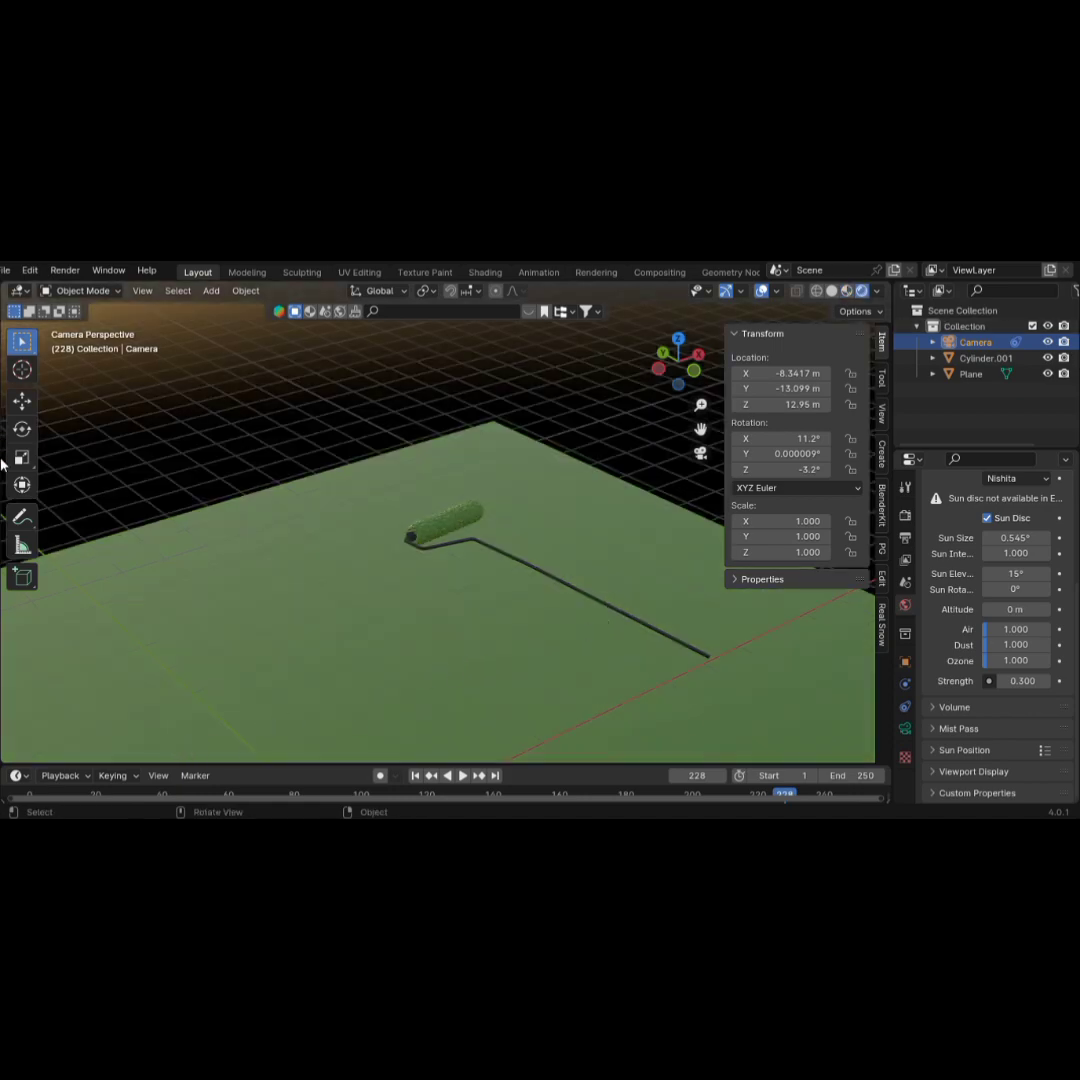
click(29, 794)
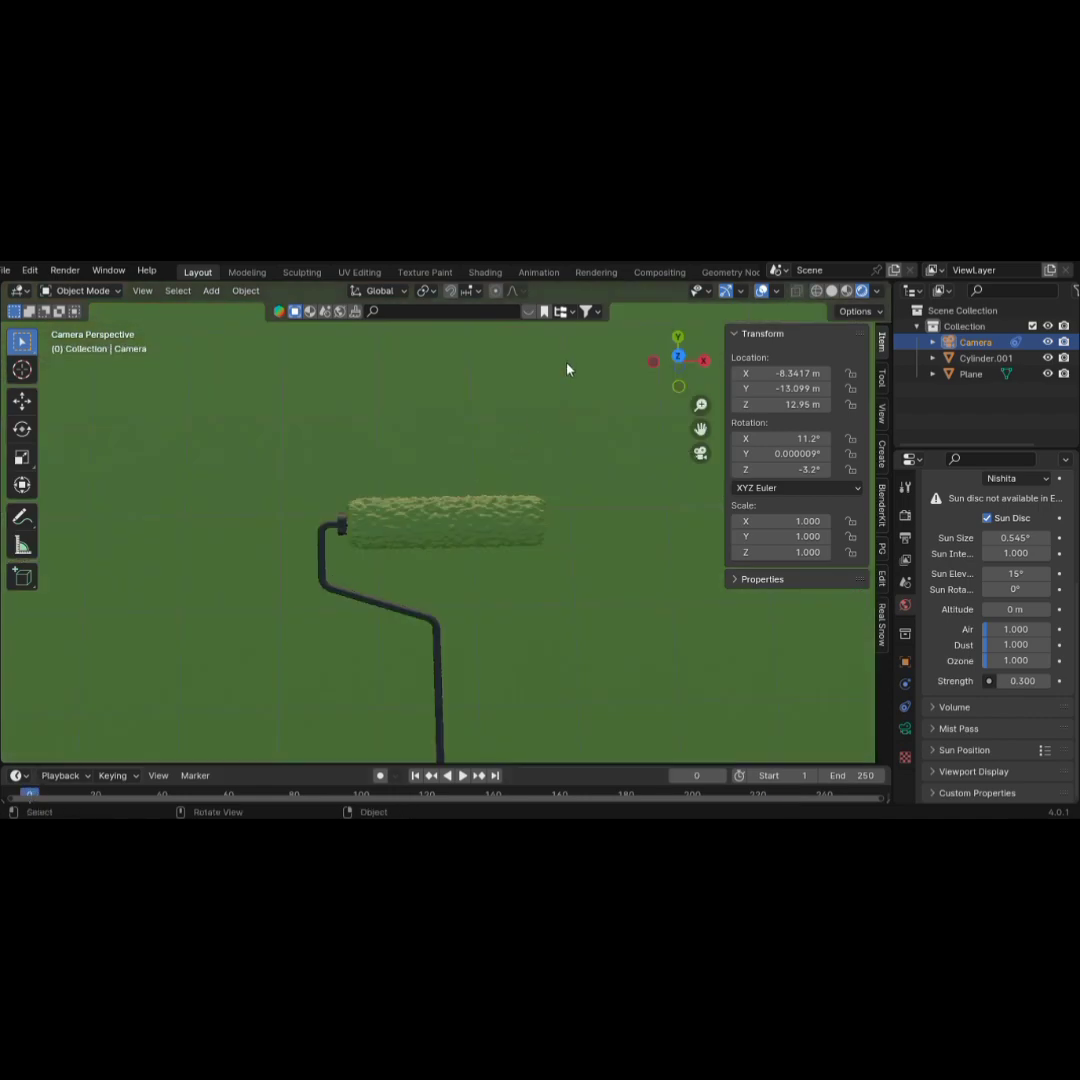
key(space)
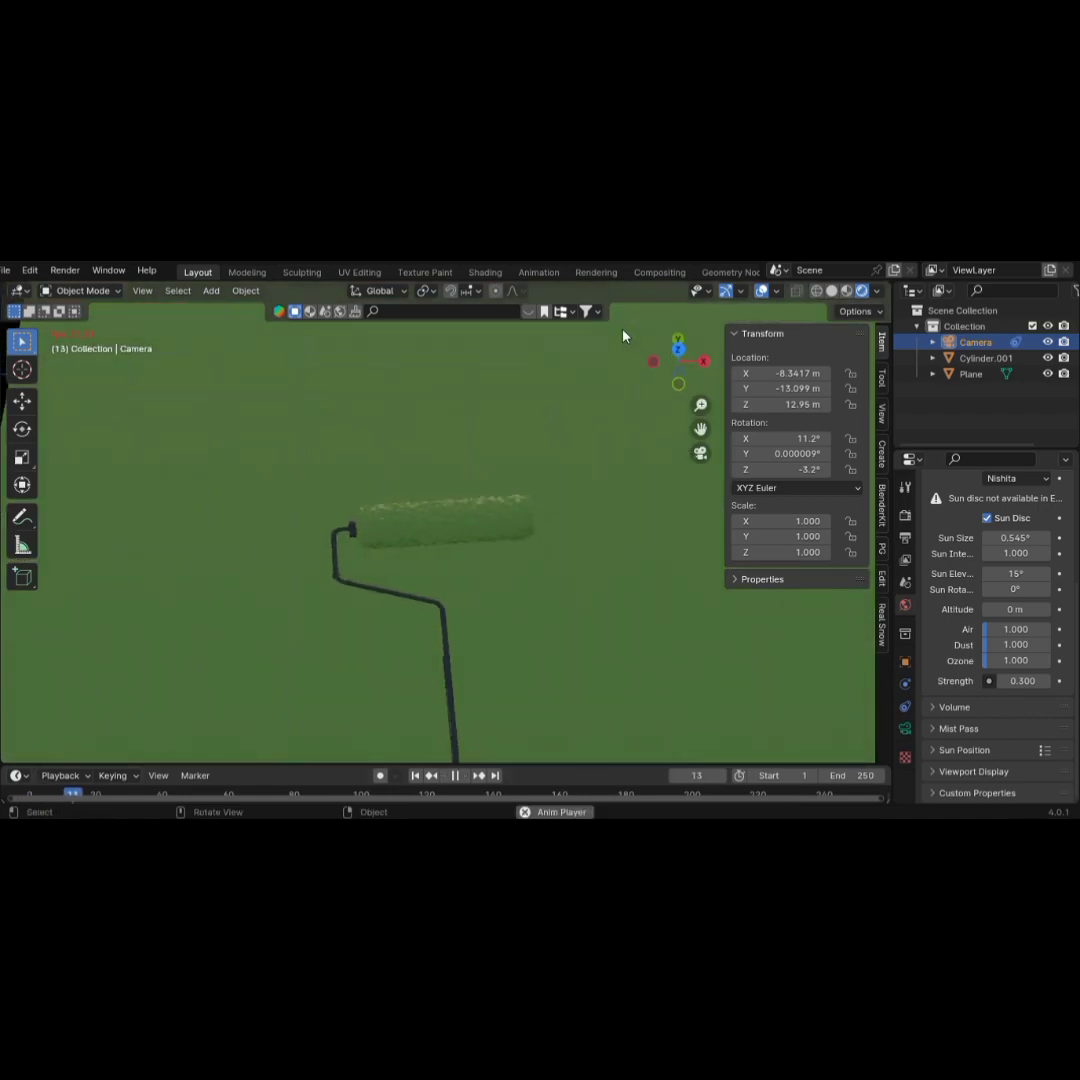